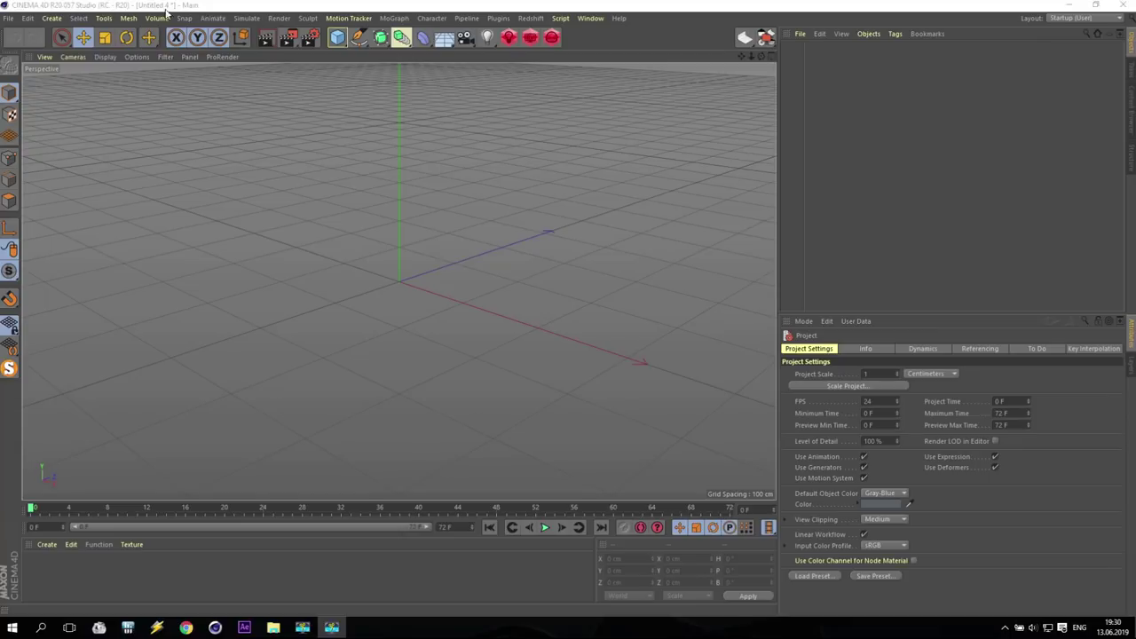
# Step: Set the renderer to Redshift and limit progressive rendering to 32 passes
pyautogui.click(311, 37)
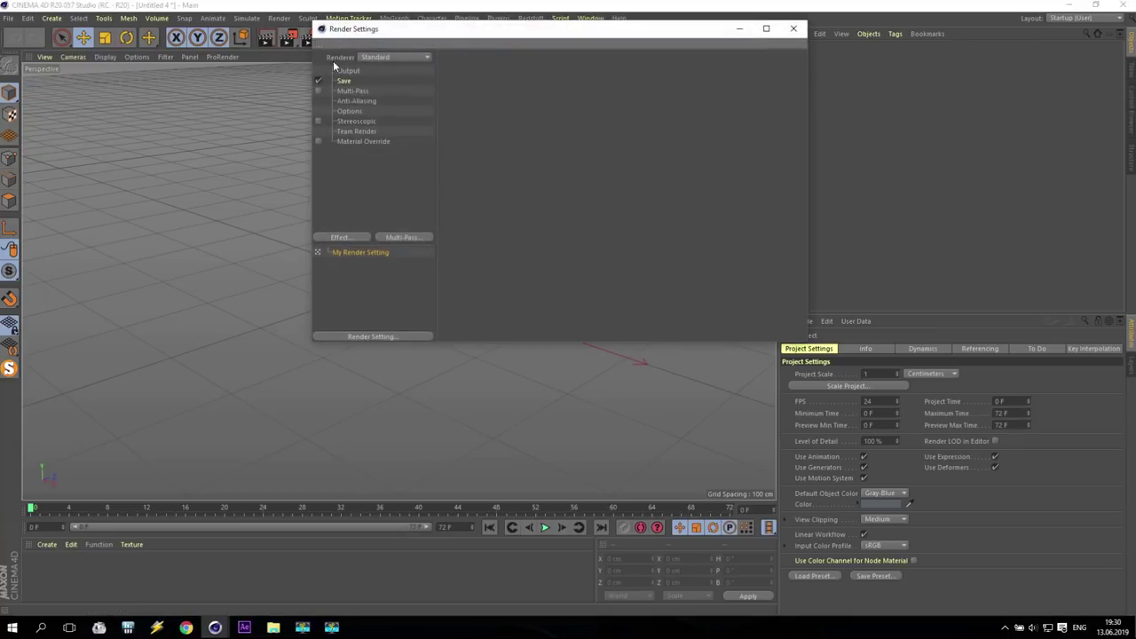
pyautogui.click(384, 57)
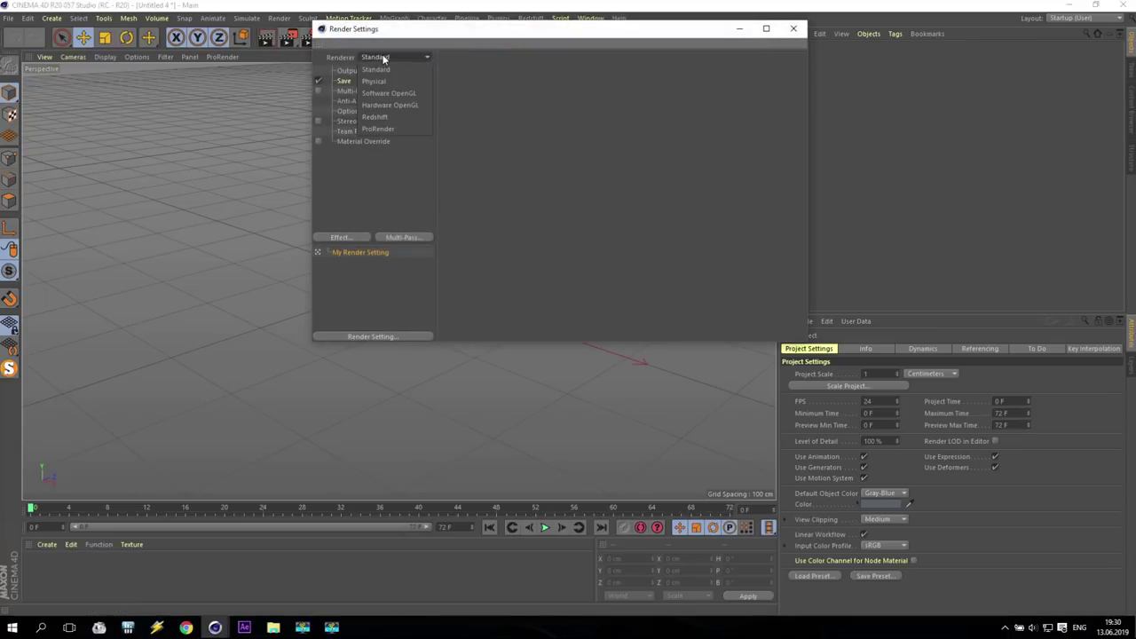
pyautogui.click(373, 116)
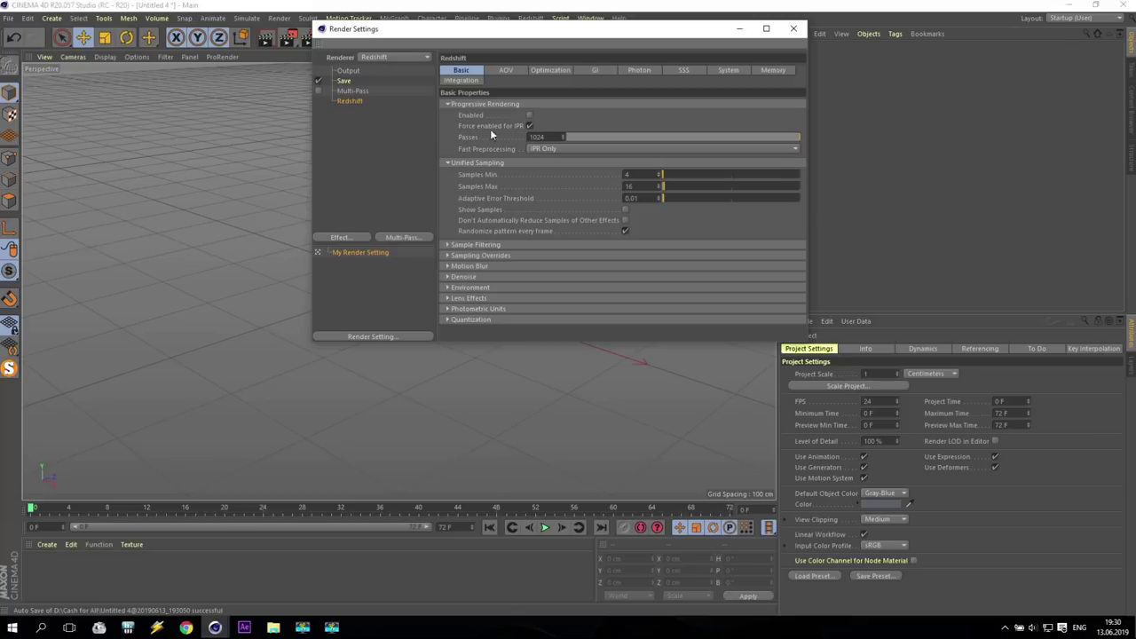
pyautogui.write('32')
pyautogui.press('Return')
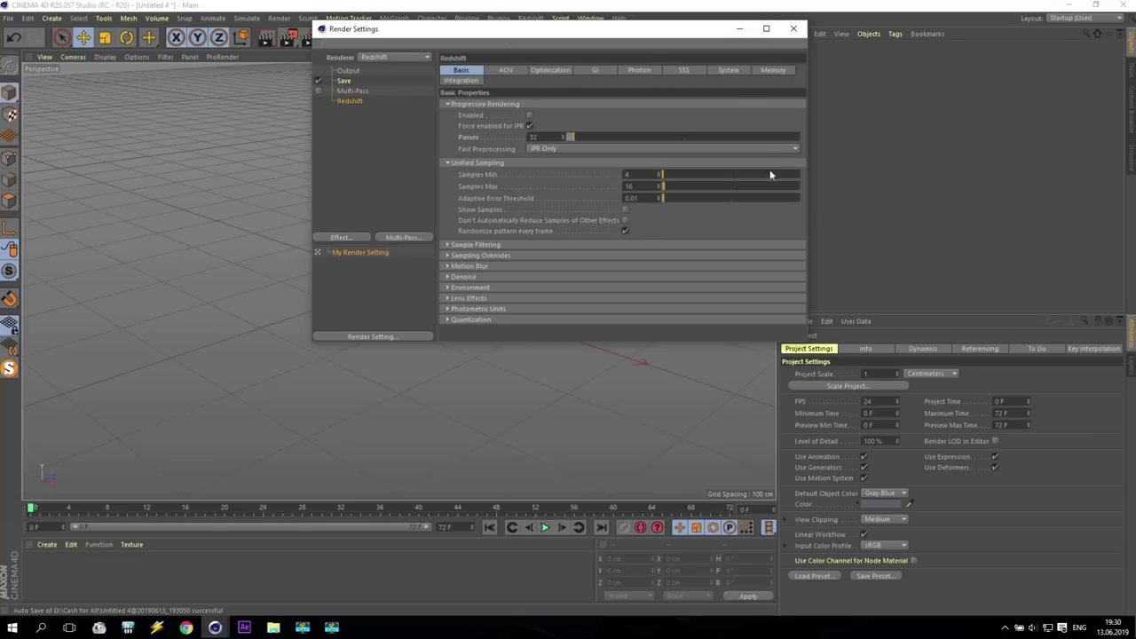
pyautogui.click(793, 28)
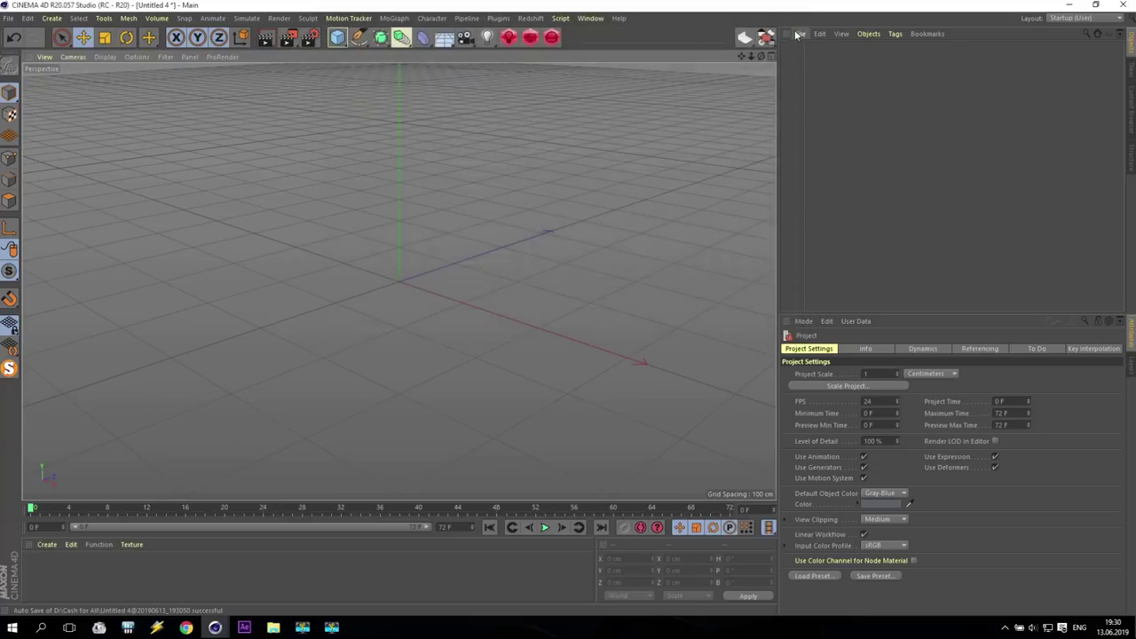
# Step: Add a cube and fillet its edges with a radius of 30 cm
pyautogui.click(338, 37)
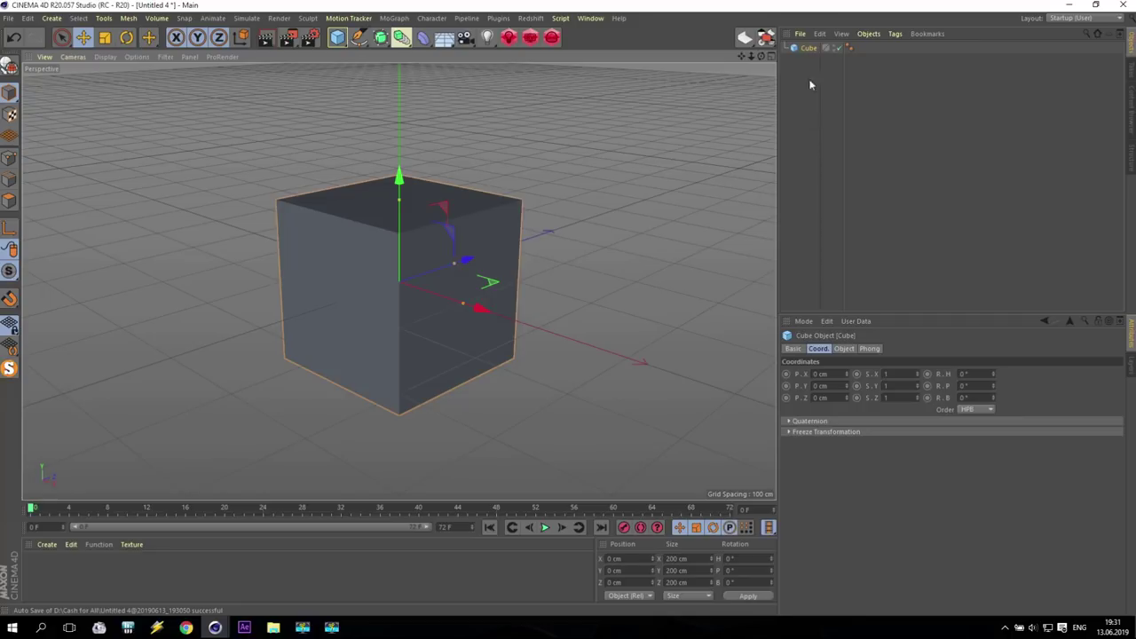
pyautogui.click(843, 349)
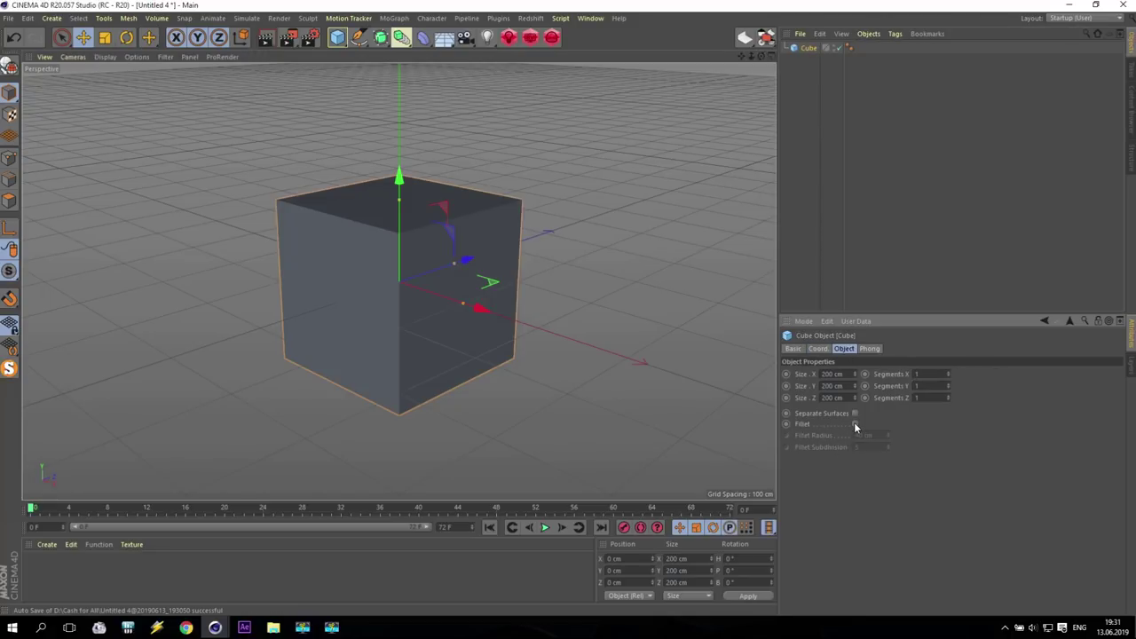
pyautogui.click(854, 424)
pyautogui.doubleClick(877, 434)
pyautogui.write('20')
pyautogui.press('Return')
pyautogui.doubleClick(879, 434)
pyautogui.write('30')
pyautogui.press('Return')
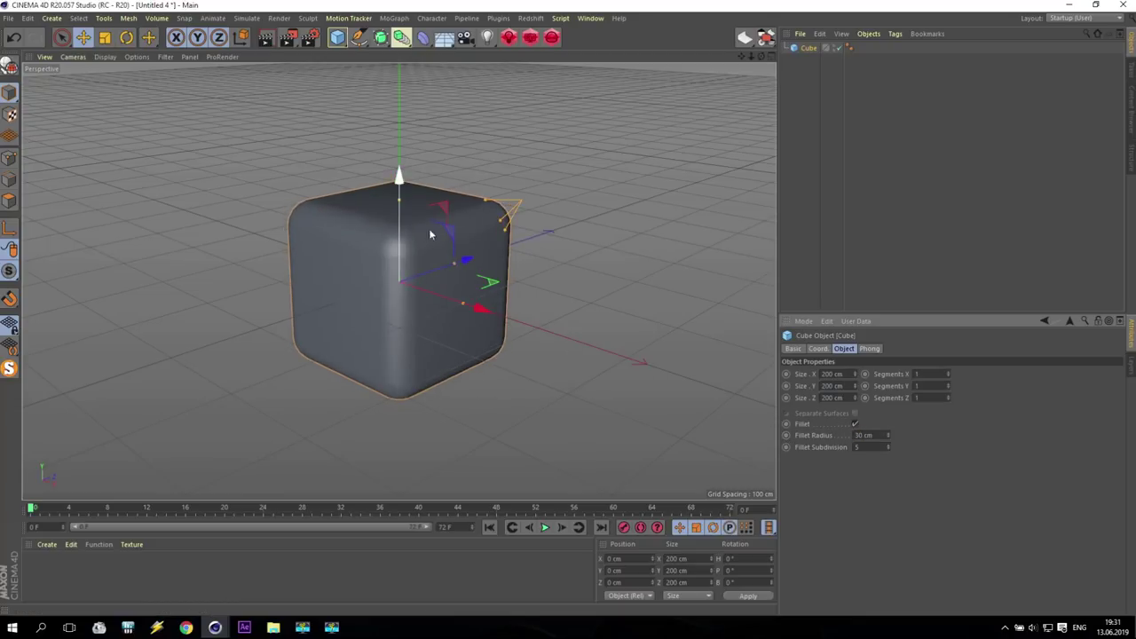
# Step: Open the Redshift RenderView and render the full frame of the cube with the render region disabled
pyautogui.scroll(5, 488, 301)
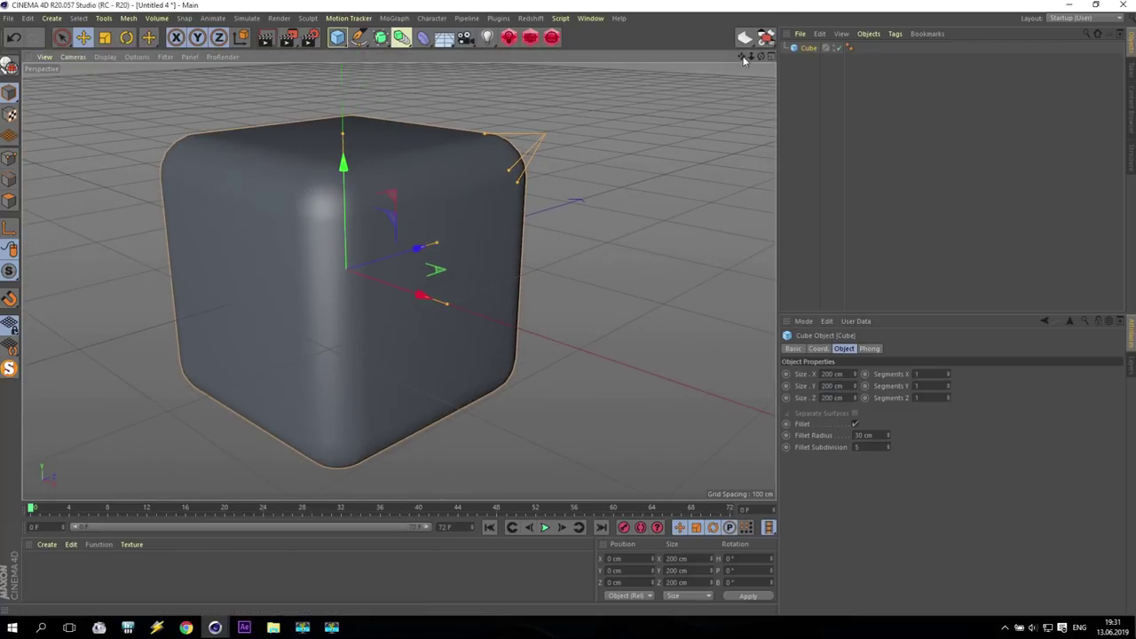
pyautogui.moveTo(744, 58); pyautogui.dragTo(793, 54)
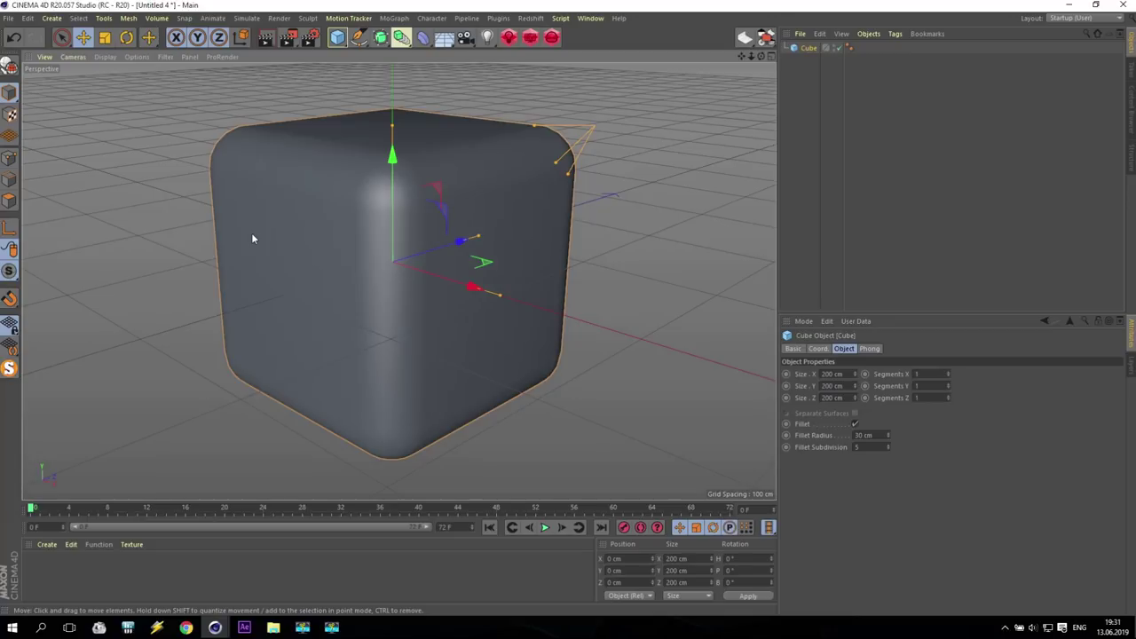
pyautogui.click(529, 19)
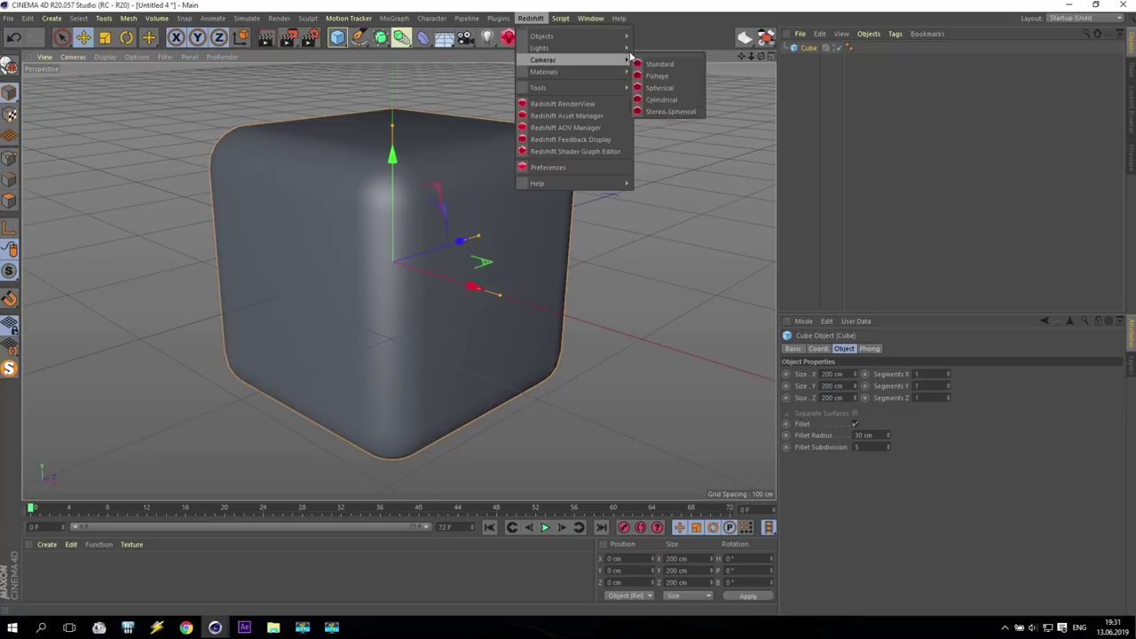
pyautogui.click(634, 49)
pyautogui.click(530, 37)
pyautogui.moveTo(728, 74); pyautogui.dragTo(375, 70)
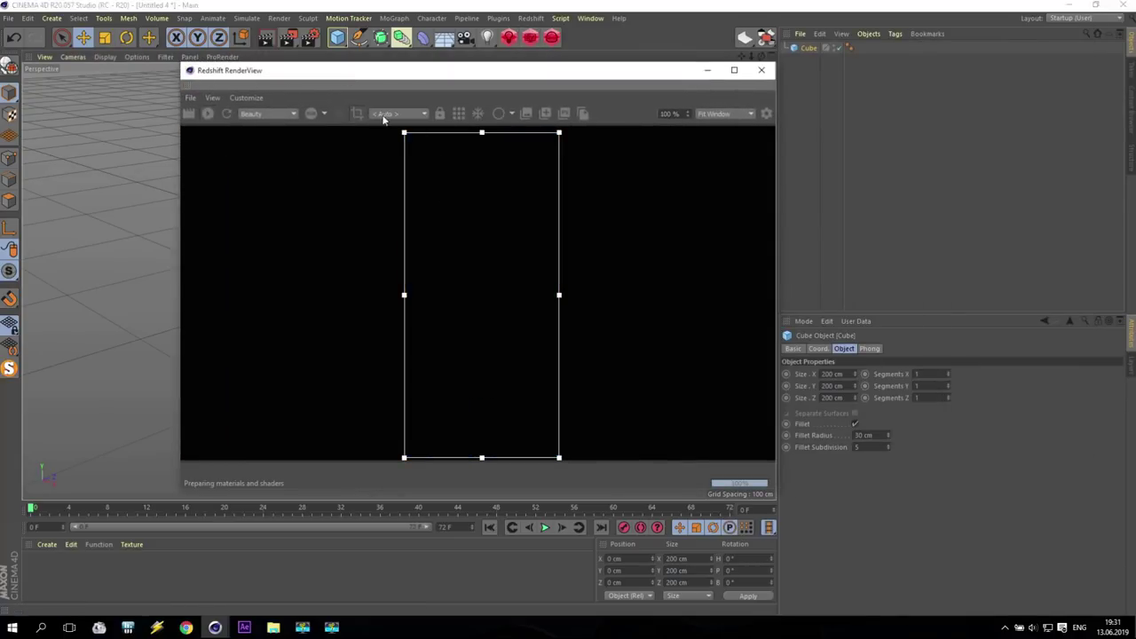
pyautogui.click(356, 113)
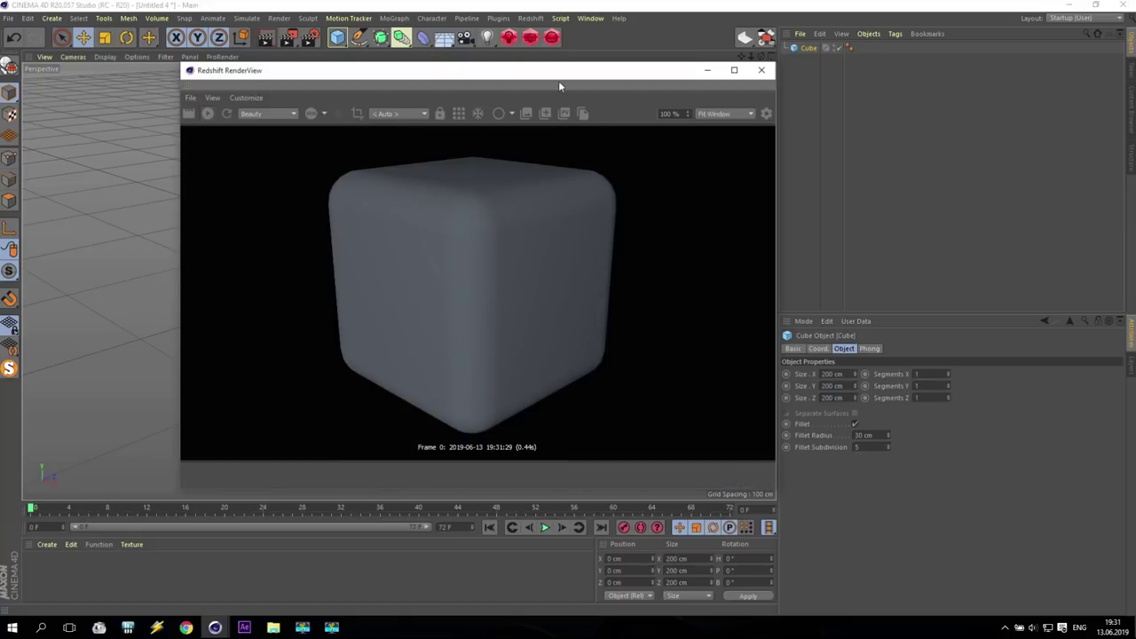
pyautogui.moveTo(544, 73); pyautogui.dragTo(385, 72)
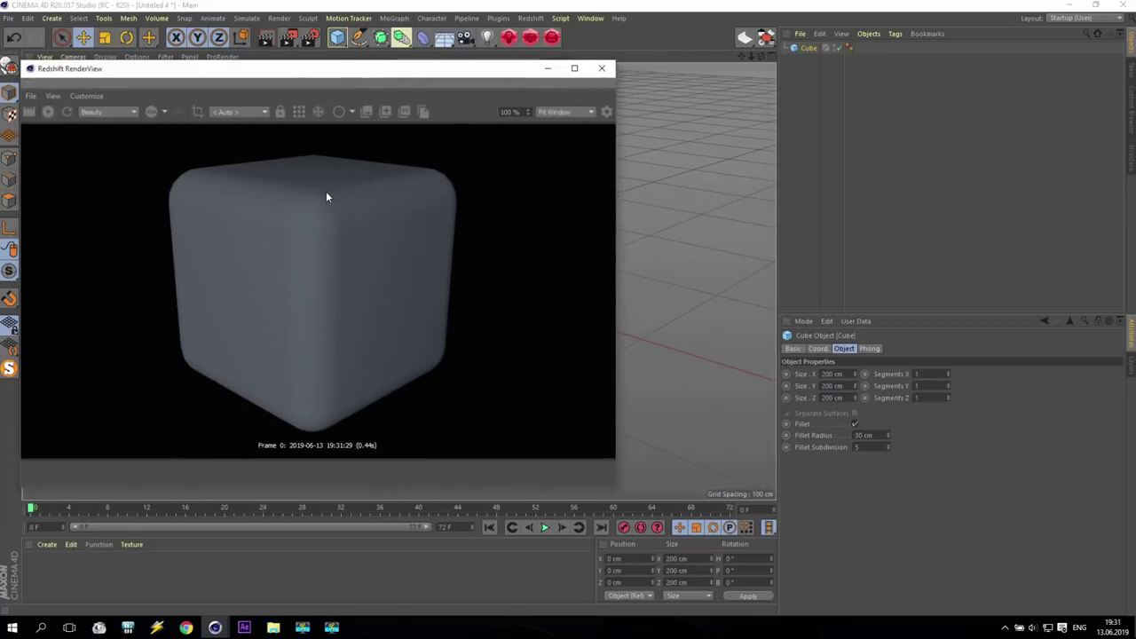
# Step: Create a standard Redshift material and apply it to the cube
pyautogui.click(41, 546)
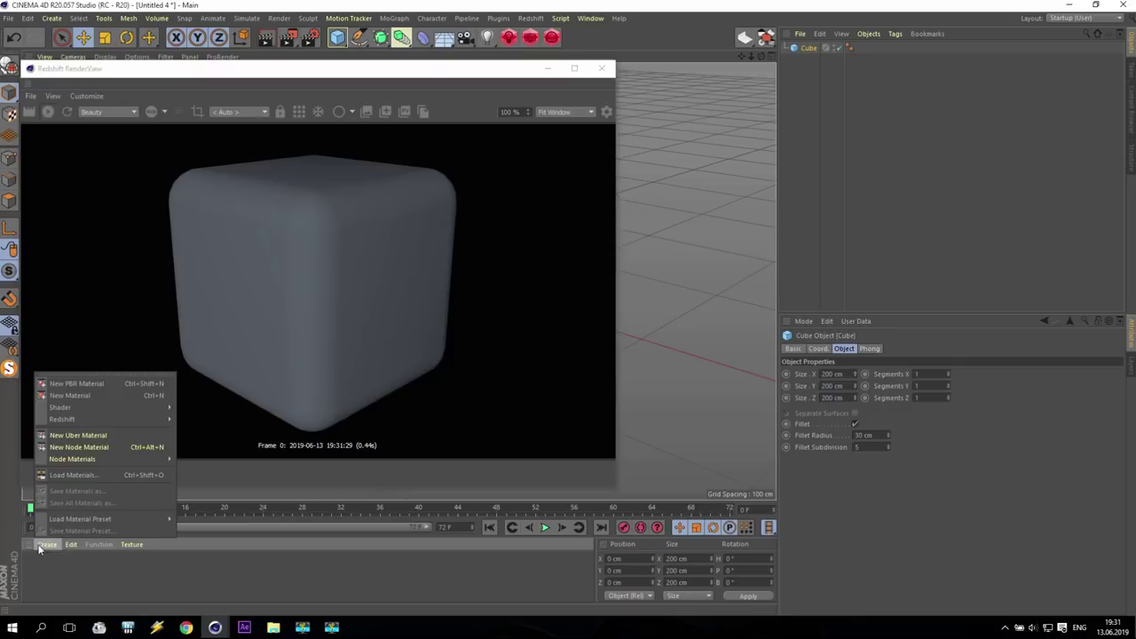
pyautogui.moveTo(83, 417)
pyautogui.moveTo(191, 419)
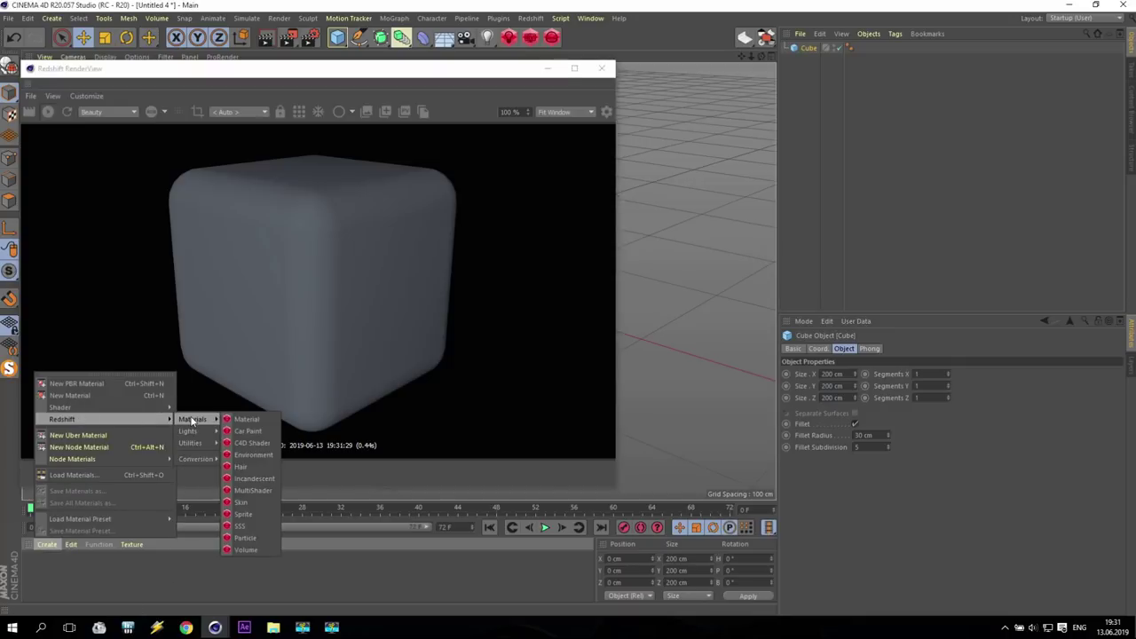
pyautogui.click(244, 419)
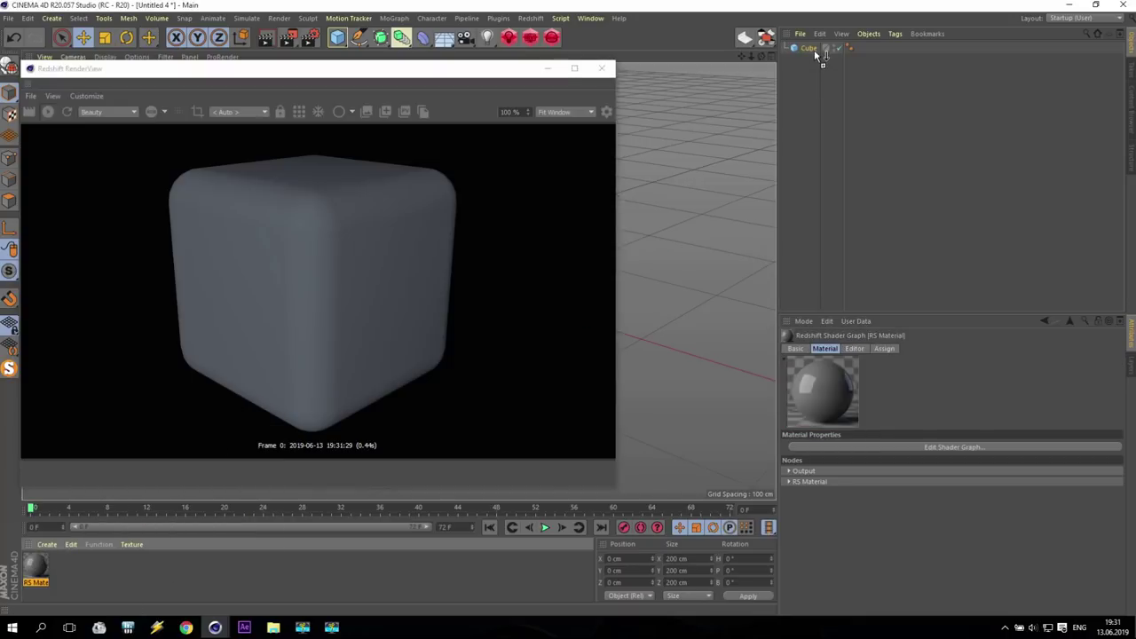
pyautogui.moveTo(814, 49); pyautogui.dragTo(813, 50)
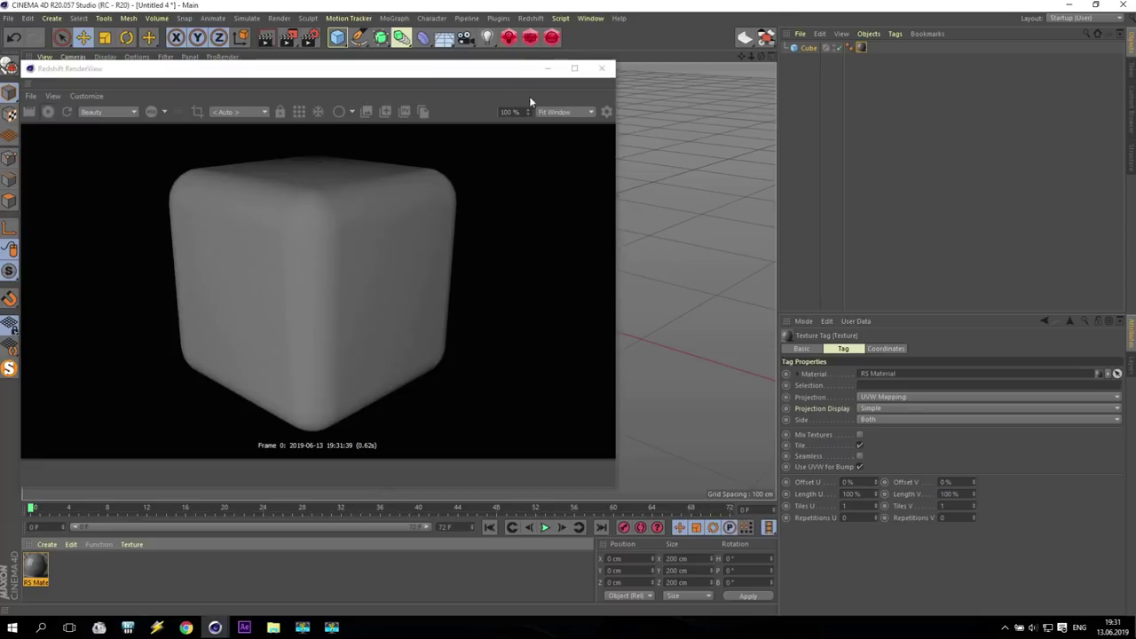
# Step: Close the RenderView and add a camera looking straight at one face of the cube
pyautogui.click(603, 68)
pyautogui.keyDown('alt'); pyautogui.moveTo(653, 309); pyautogui.dragTo(652, 221); pyautogui.keyUp('alt')
pyautogui.moveTo(740, 60); pyautogui.dragTo(615, 178)
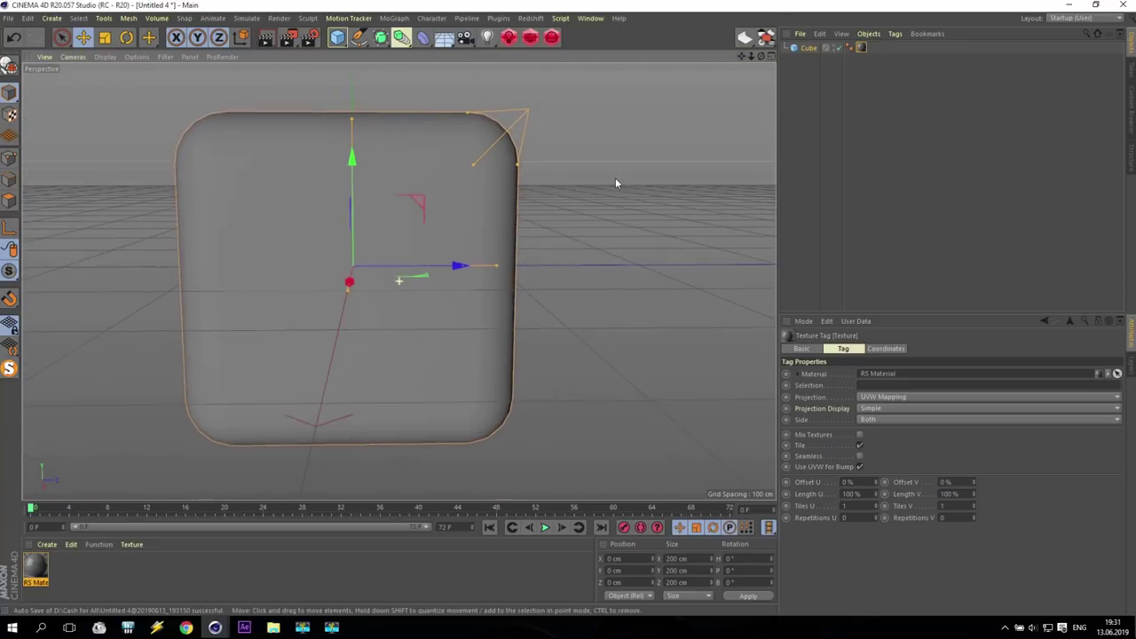
pyautogui.click(465, 37)
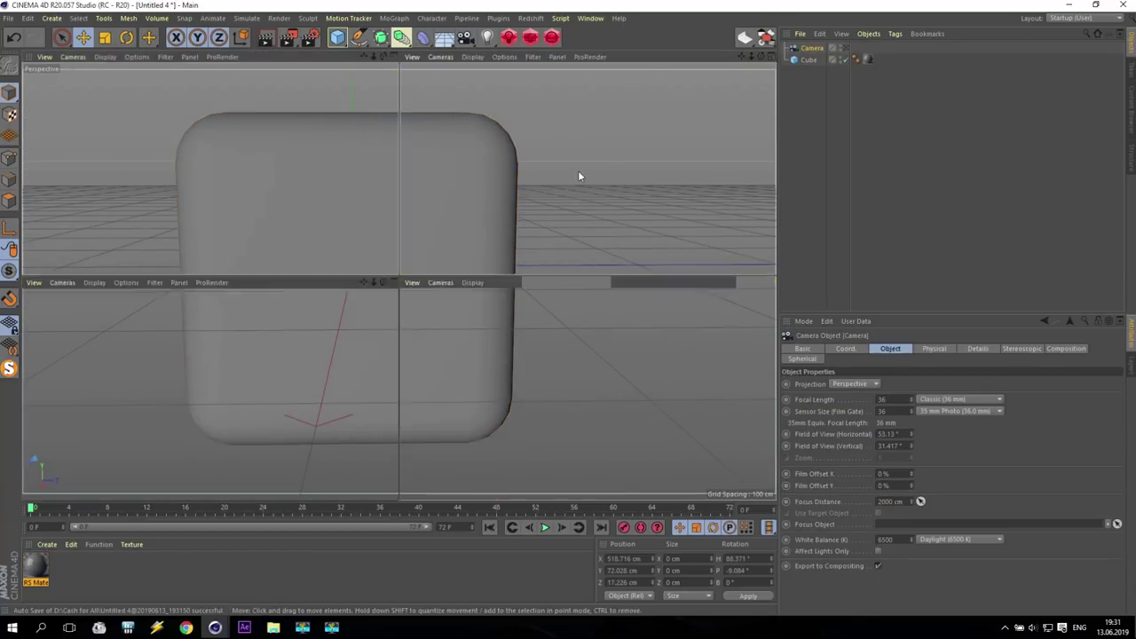
# Step: Pull the camera back from the cube in the Top view, look through it and frame the cube from about 551 cm in X
pyautogui.middleClick(578, 176)
pyautogui.scroll(-3, 556, 181)
pyautogui.moveTo(581, 181); pyautogui.dragTo(627, 180)
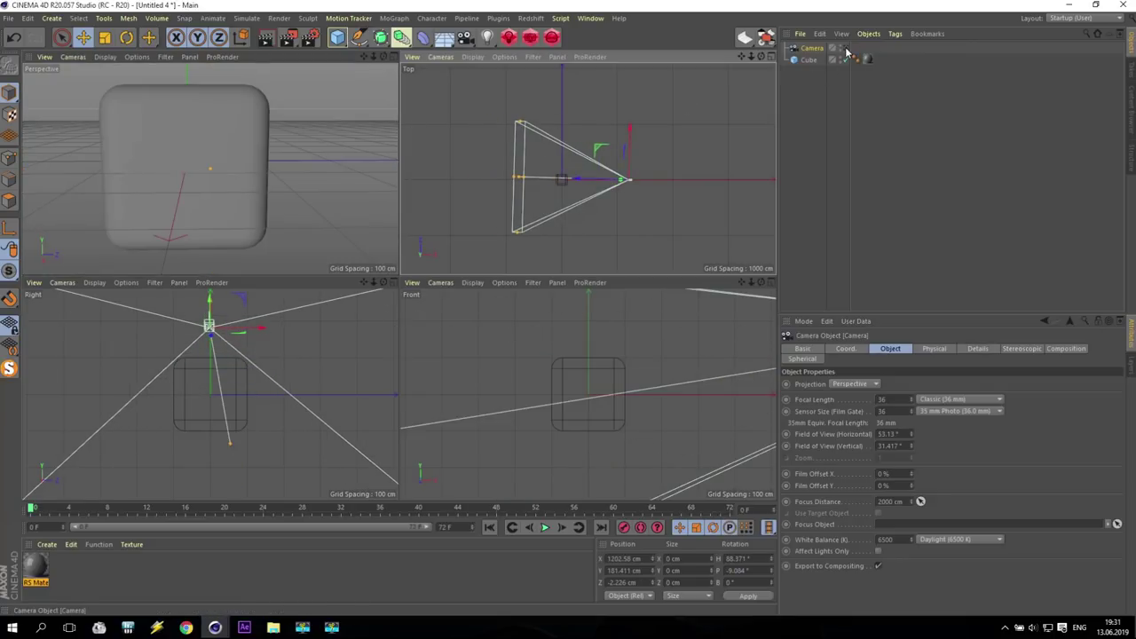
pyautogui.middleClick(272, 147)
pyautogui.scroll(-5, 438, 221)
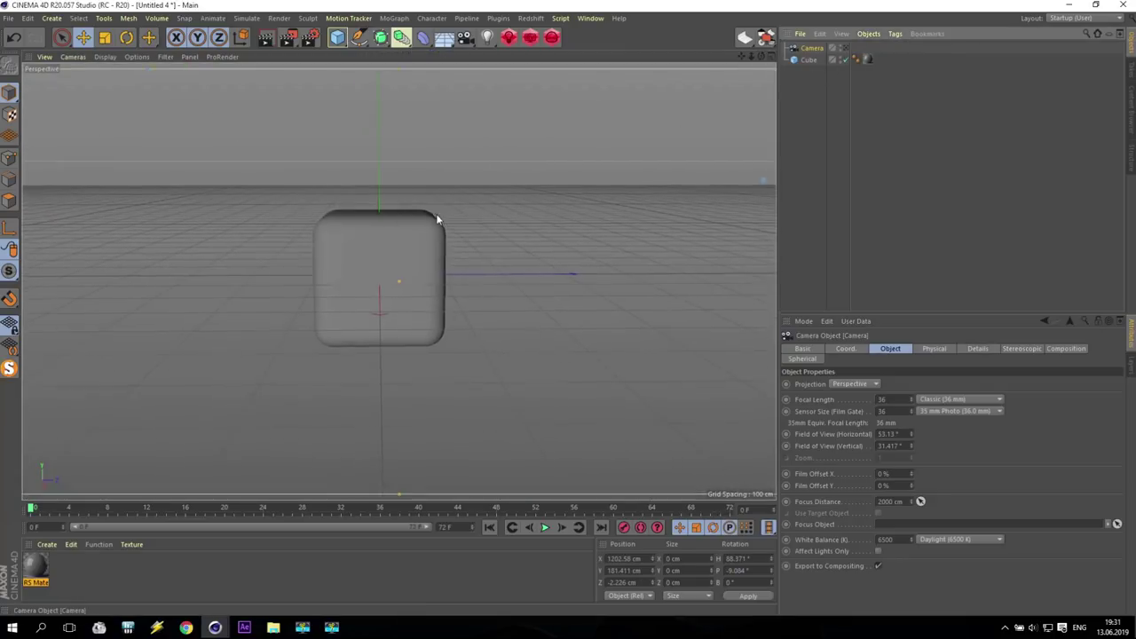
pyautogui.scroll(4, 385, 322)
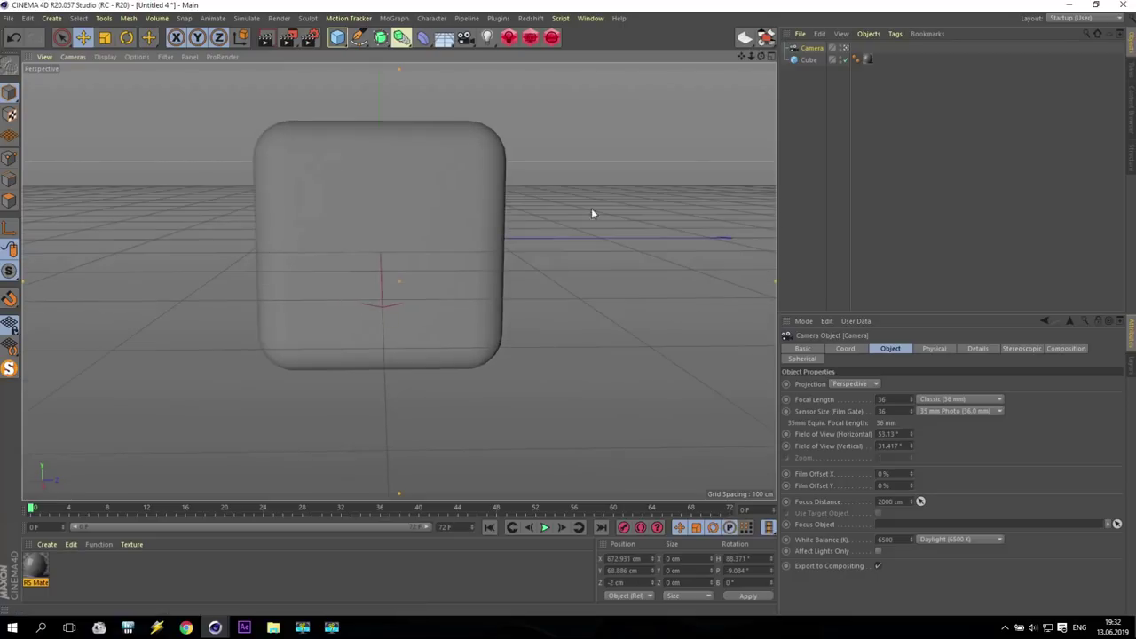
pyautogui.moveTo(751, 56); pyautogui.dragTo(742, 47)
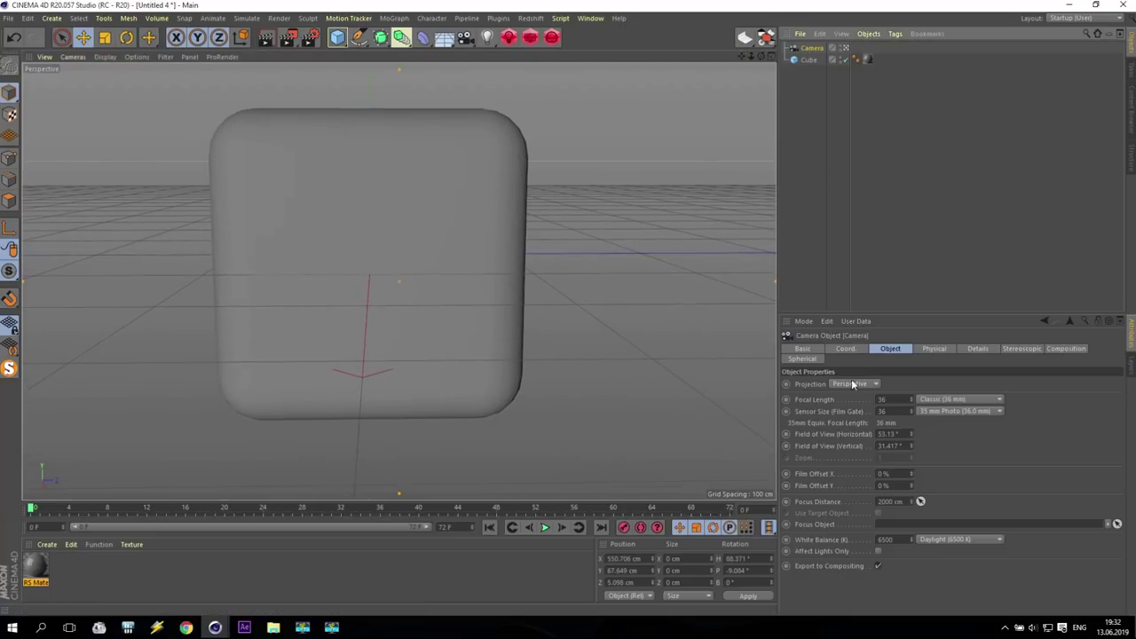
# Step: Set the camera's Z position to 0 cm and move the camera closer, to about 507 cm in X
pyautogui.click(854, 350)
pyautogui.click(829, 408)
pyautogui.write('0')
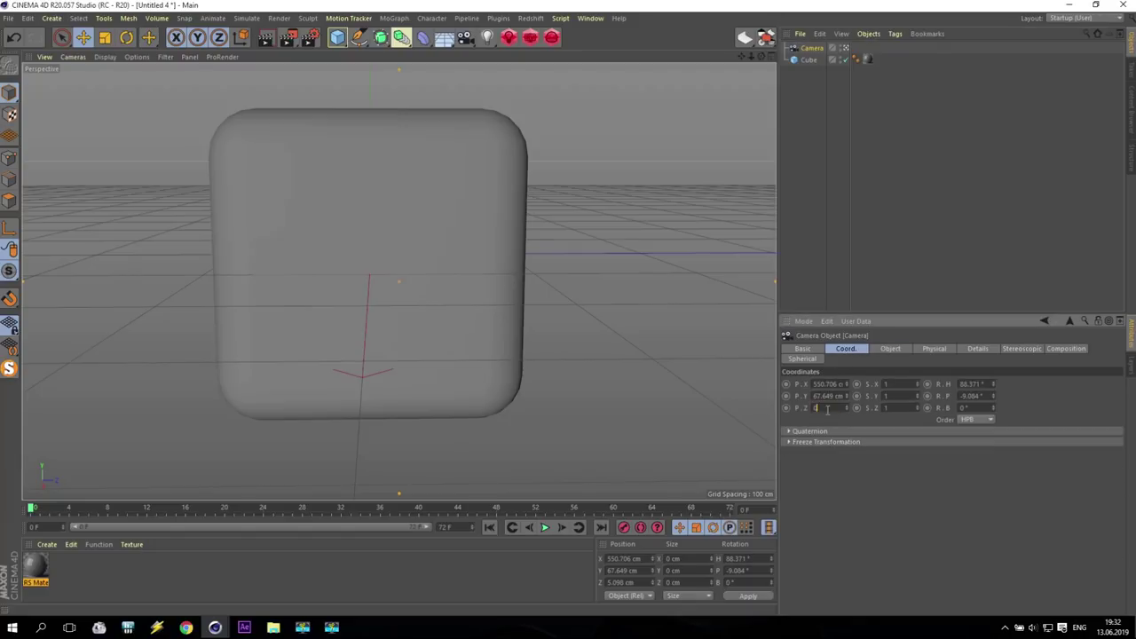
pyautogui.press('Return')
pyautogui.moveTo(751, 55); pyautogui.dragTo(798, 56)
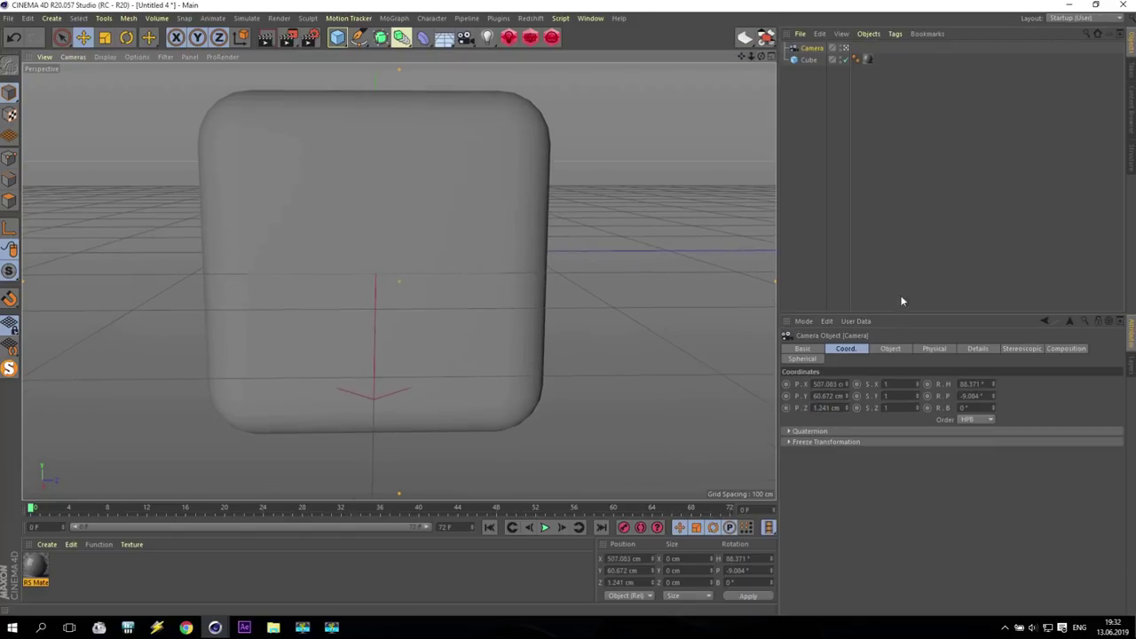
# Step: Level the camera by setting its pitch to 0° and its heading to 90°
pyautogui.click(976, 396)
pyautogui.write('0')
pyautogui.press('Return')
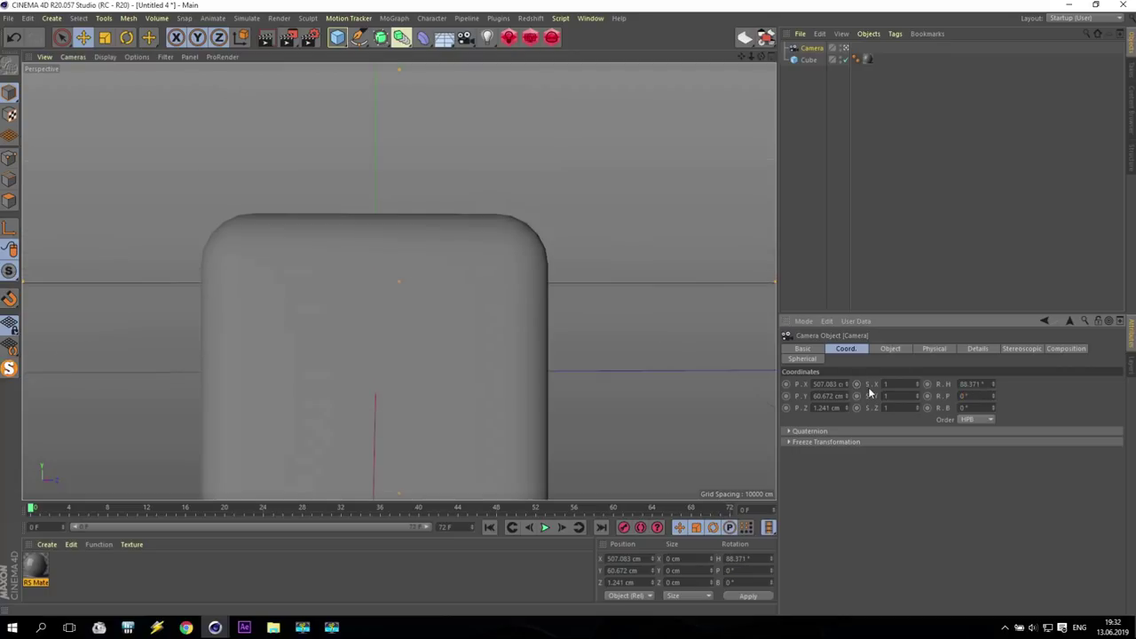
pyautogui.click(987, 383)
pyautogui.write('90')
pyautogui.press('Return')
# Step: Centre the camera on the cube by setting its Y and Z positions to 0 cm
pyautogui.moveTo(743, 57); pyautogui.dragTo(398, 281)
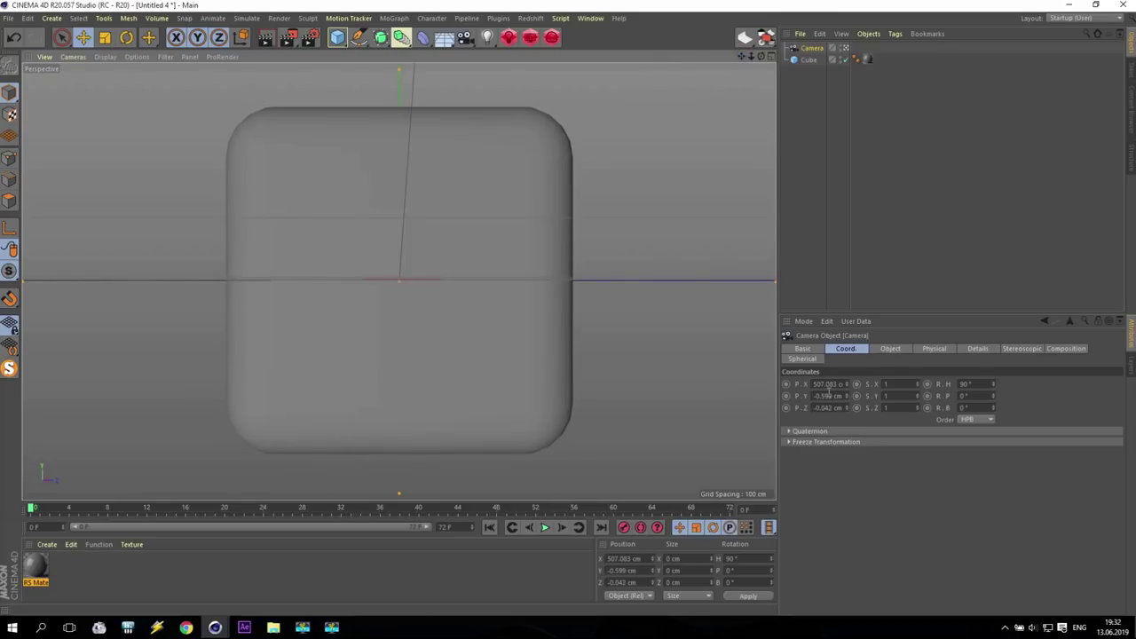
pyautogui.click(828, 396)
pyautogui.write('0')
pyautogui.press('Return')
pyautogui.press('Tab')
pyautogui.write('0')
pyautogui.press('Return')
# Step: Move the camera back along the X axis to about 724 cm from the cube's centre
pyautogui.moveTo(753, 61); pyautogui.dragTo(717, 131)
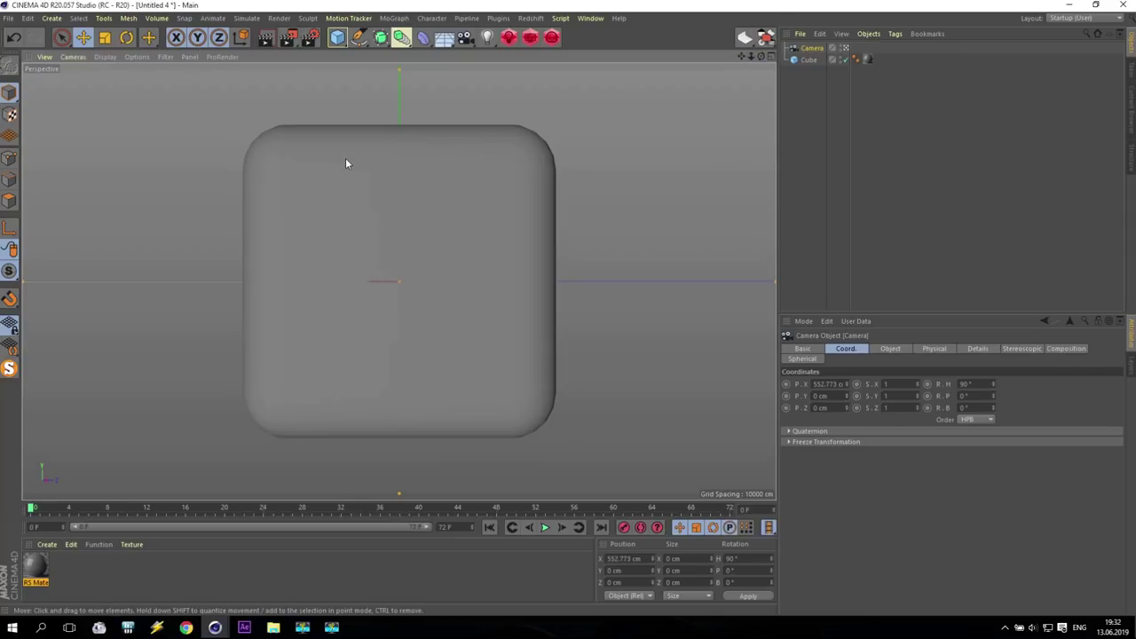
pyautogui.middleClick(546, 172)
pyautogui.moveTo(548, 175); pyautogui.dragTo(557, 178)
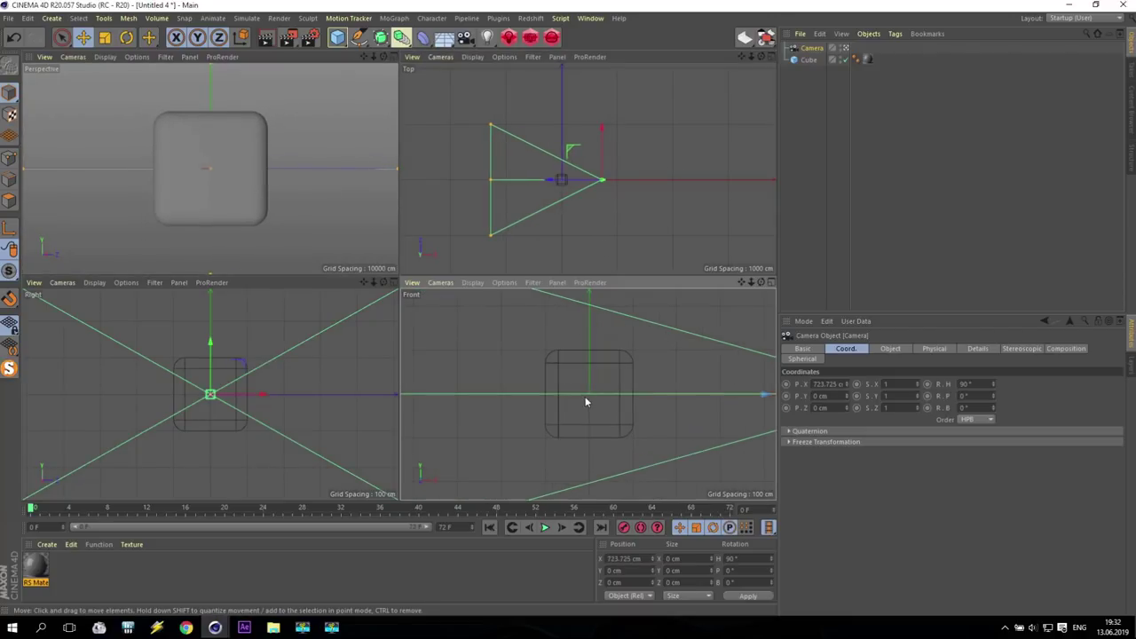
# Step: Draw an L-shaped spline with the Pen in the Front view, running along the cube's underside and straight up behind it
pyautogui.middleClick(585, 402)
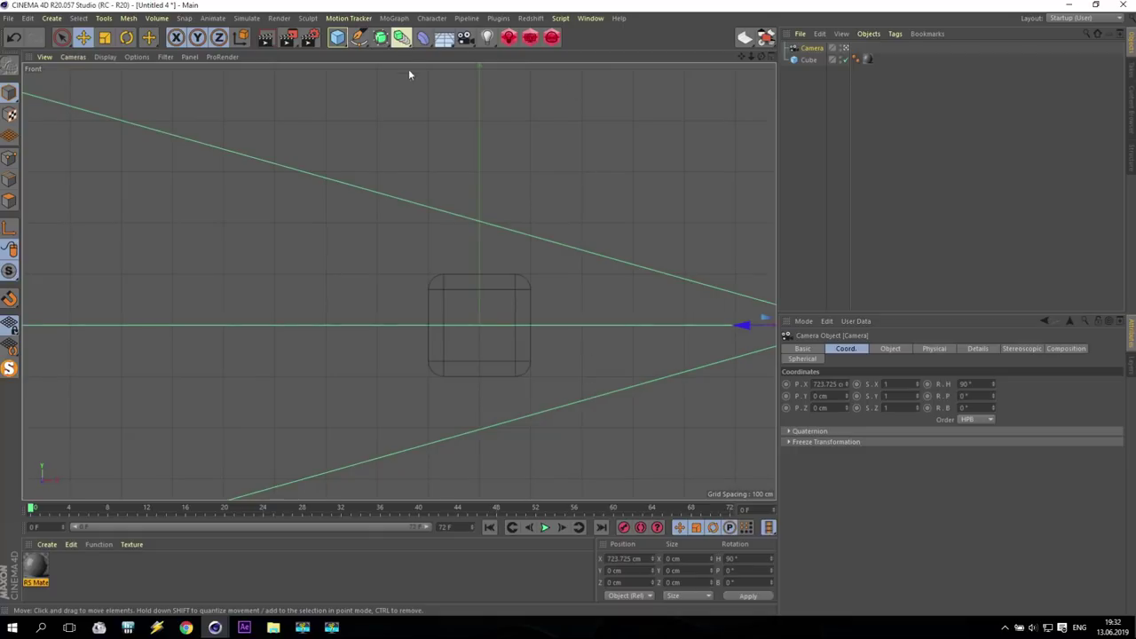
pyautogui.click(359, 37)
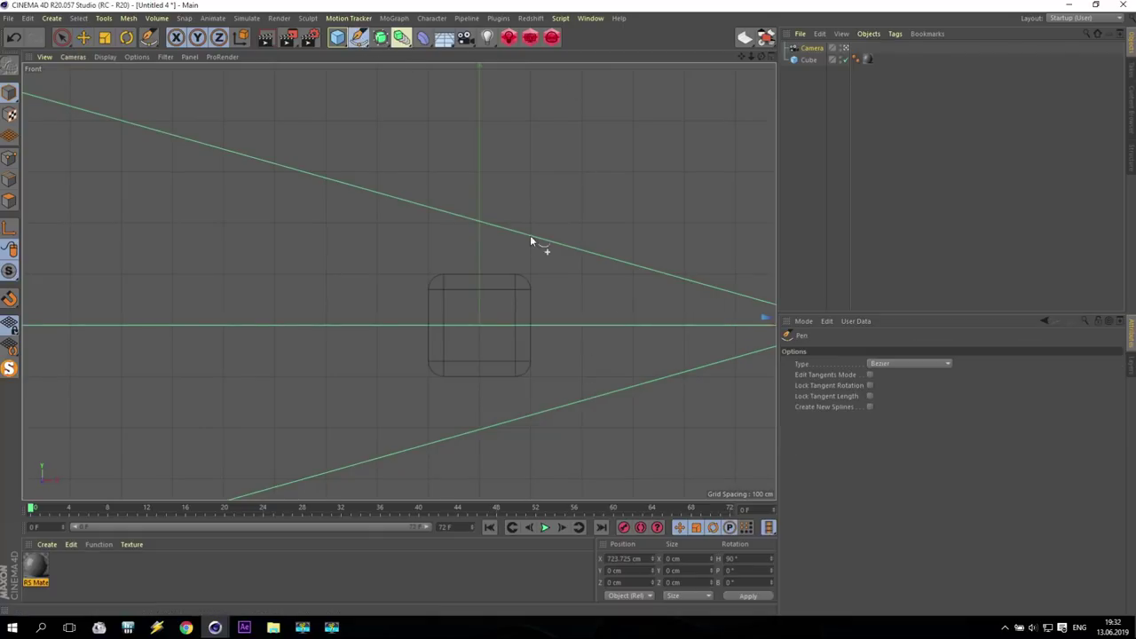
pyautogui.click(722, 376)
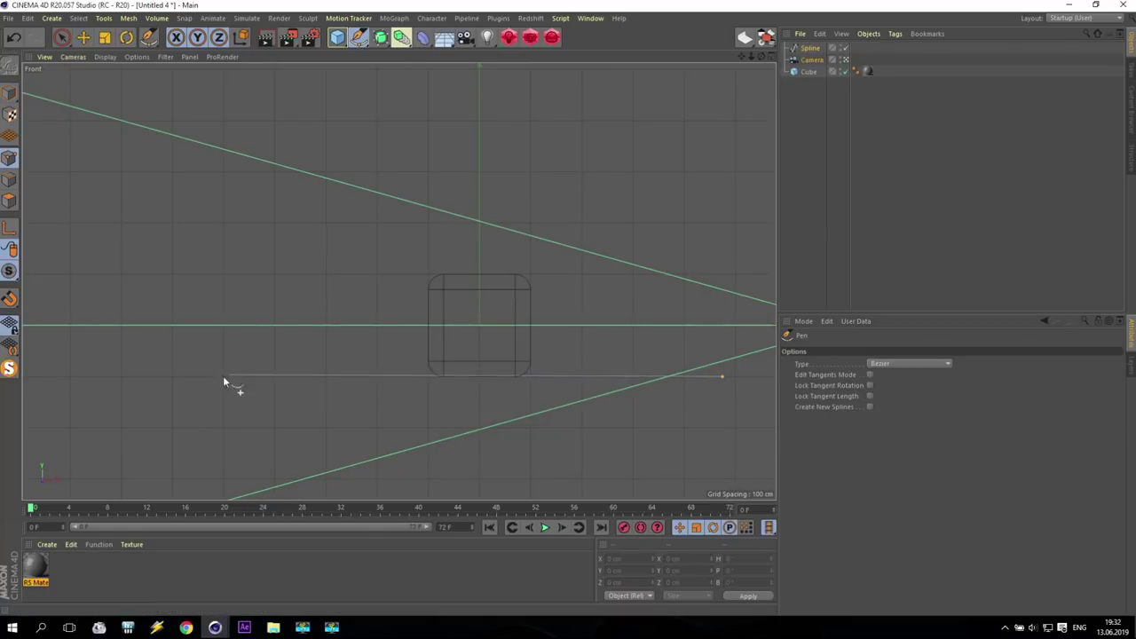
pyautogui.click(222, 72)
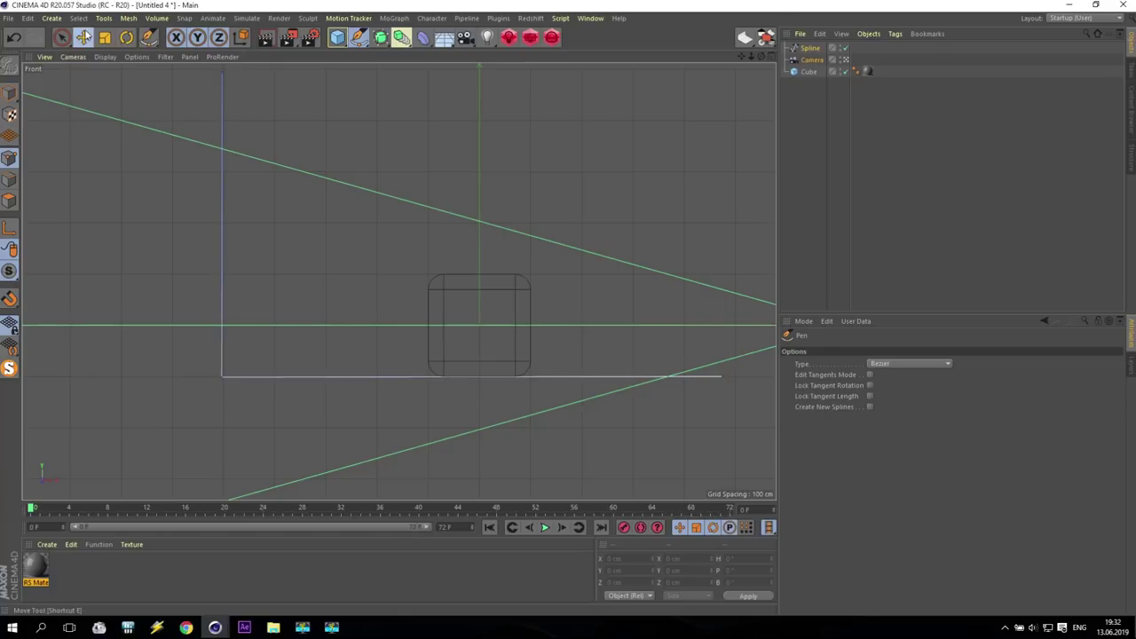
# Step: Chamfer the corner point of the L-shaped spline with a radius of 300 cm
pyautogui.click(83, 37)
pyautogui.click(222, 376)
pyautogui.rightClick(222, 376)
pyautogui.press('Escape')
pyautogui.rightClick(188, 382)
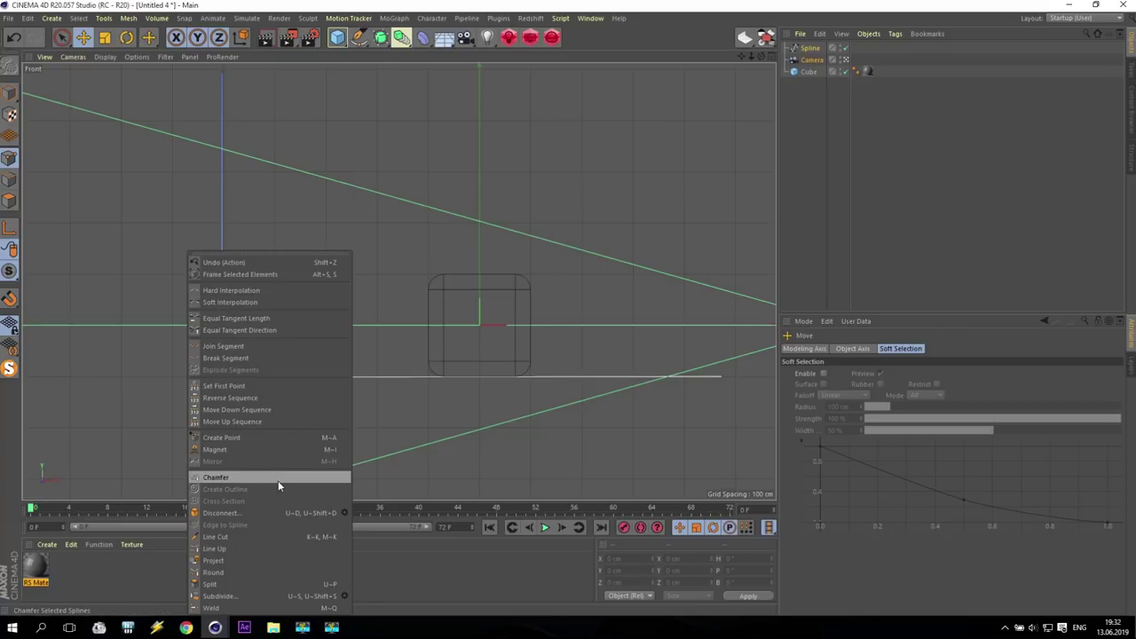
pyautogui.click(230, 480)
pyautogui.moveTo(221, 376); pyautogui.dragTo(157, 413)
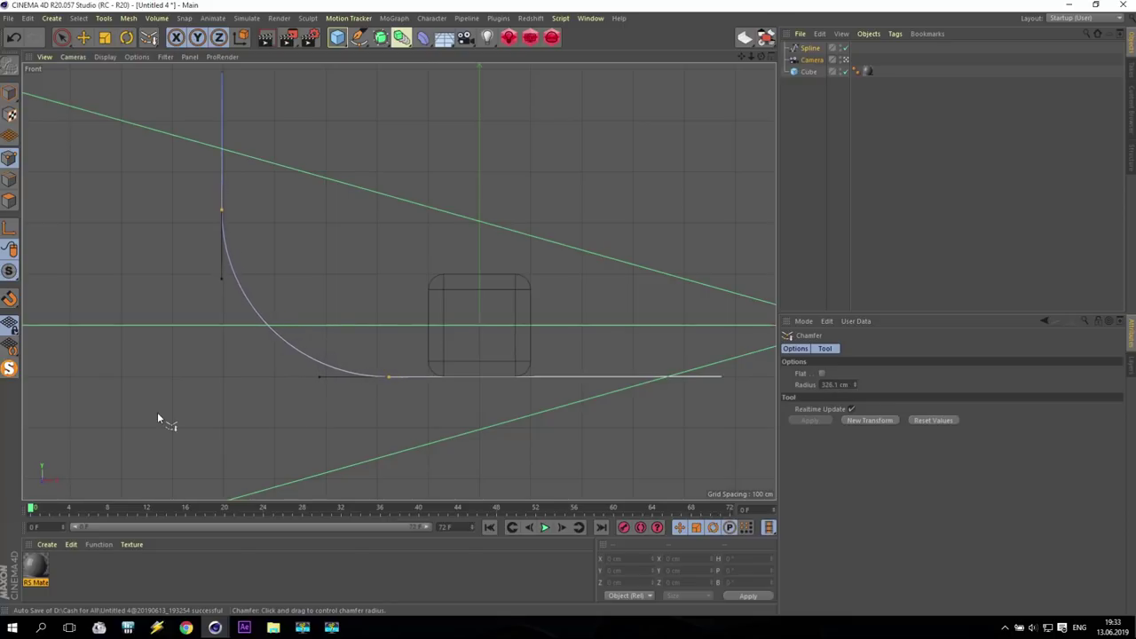
pyautogui.doubleClick(828, 384)
pyautogui.write('300')
pyautogui.press('Return')
# Step: Set the spline's intermediate points to Natural
pyautogui.click(809, 48)
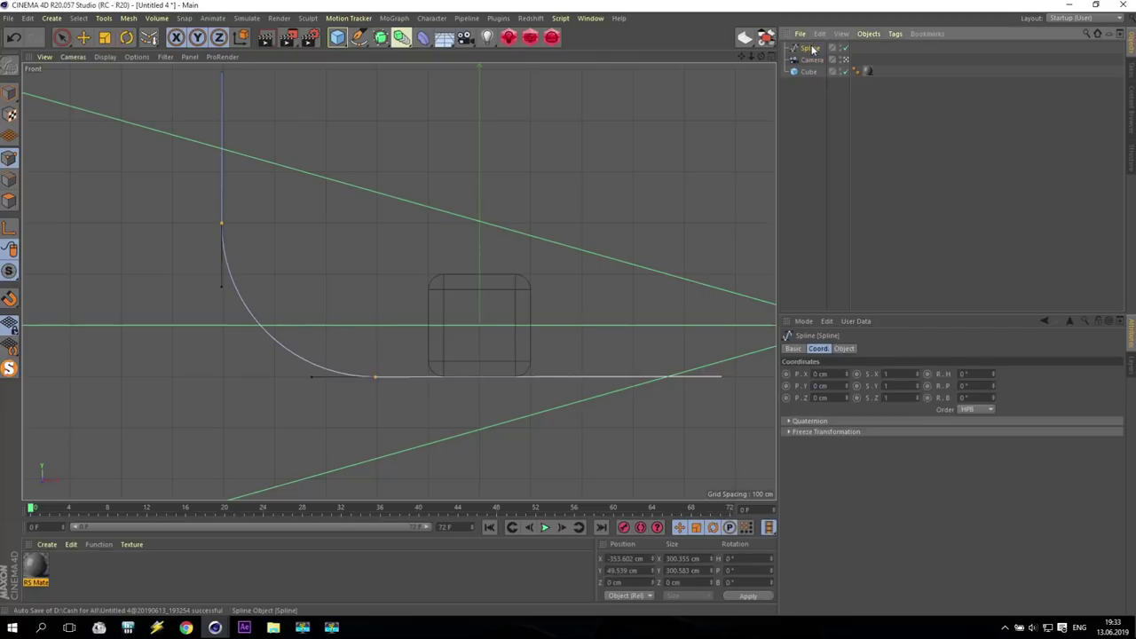
pyautogui.click(844, 348)
pyautogui.click(882, 394)
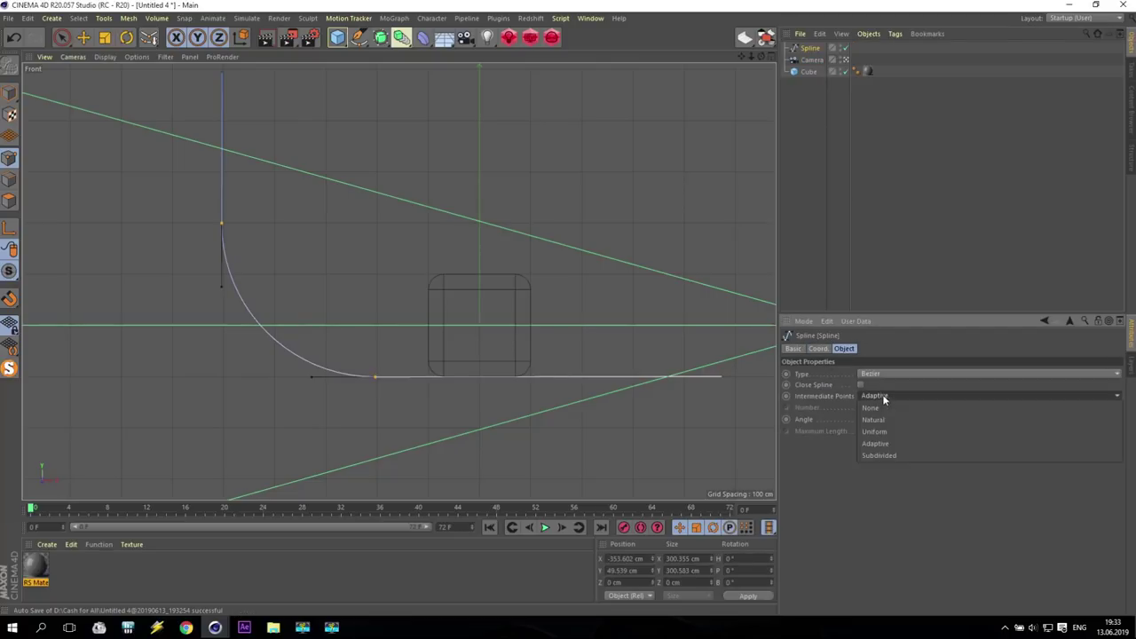
pyautogui.click(859, 419)
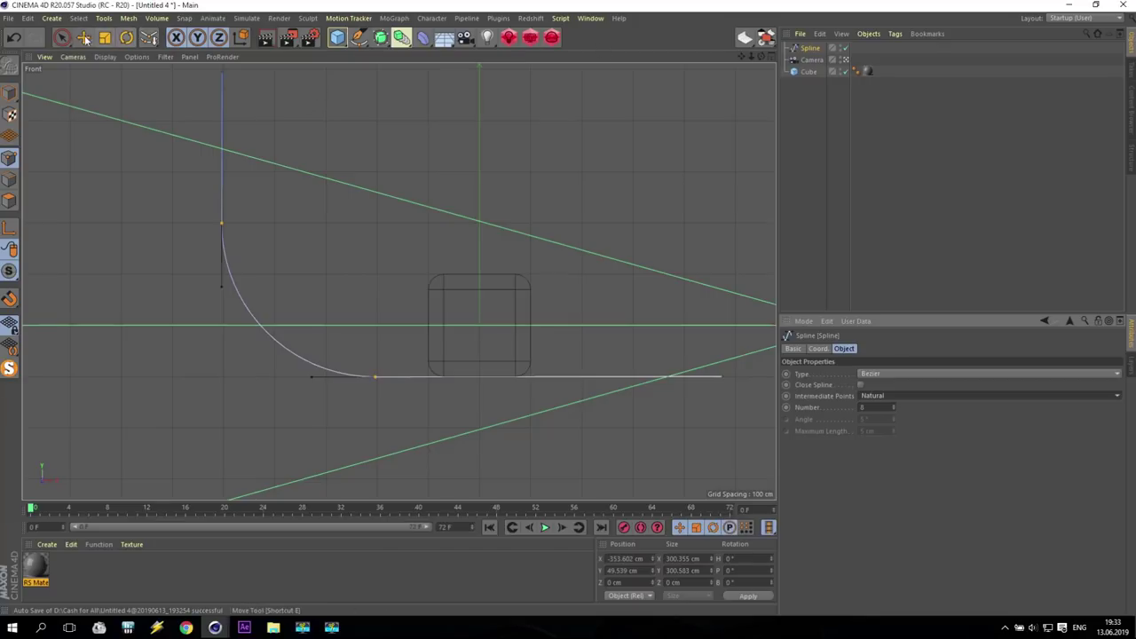
# Step: Add an Extrude object and place the spline inside it as its child
pyautogui.press('e')
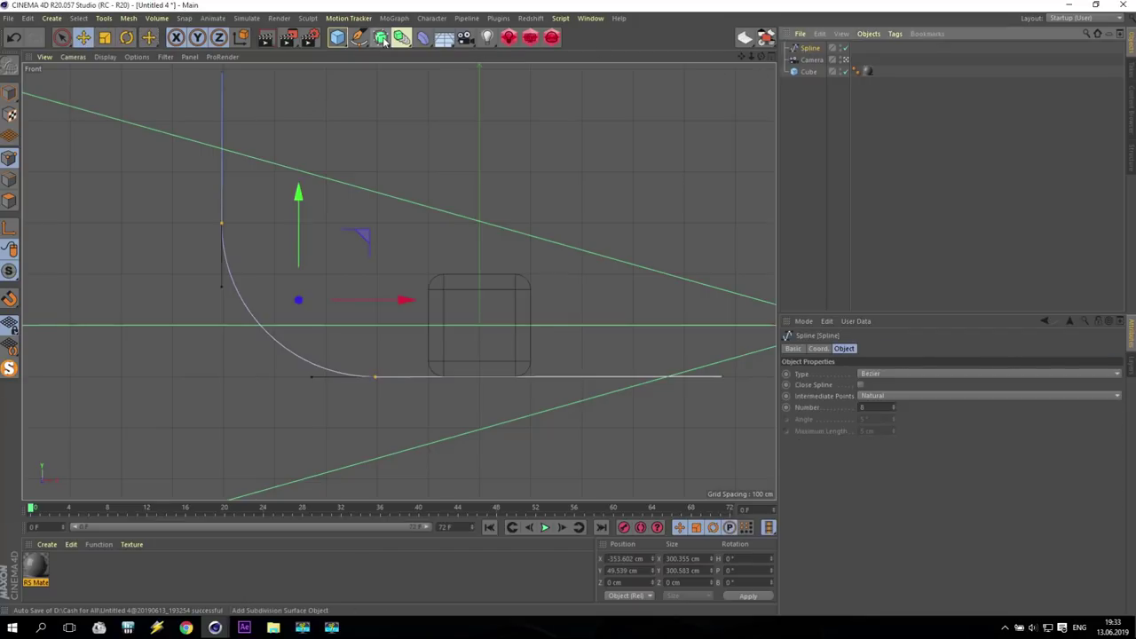
pyautogui.click(383, 39)
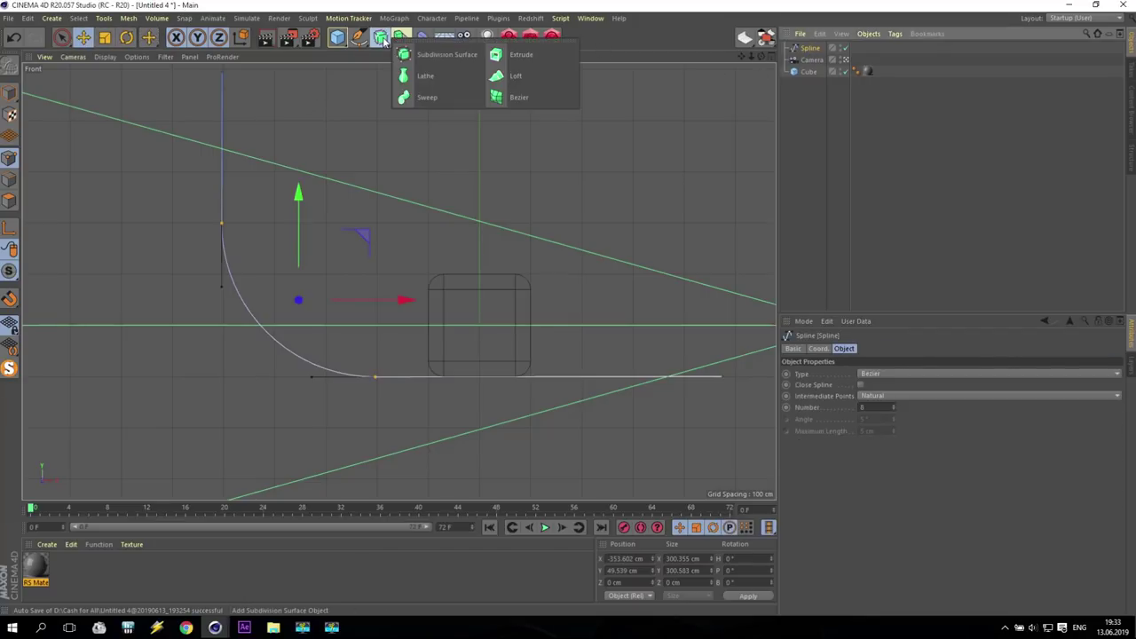
pyautogui.click(510, 51)
pyautogui.moveTo(809, 60); pyautogui.dragTo(815, 51)
# Step: Set the extrusion's Z movement to 2000 cm and shift it along Z to span both sides of the cube in the camera view
pyautogui.middleClick(531, 185)
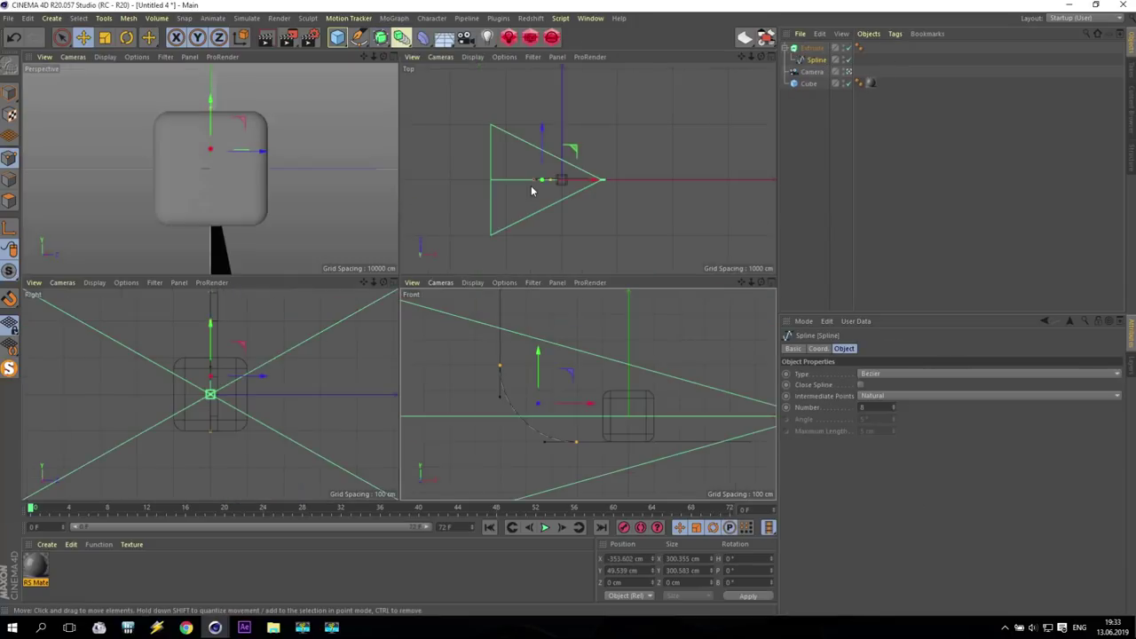
pyautogui.middleClick(270, 192)
pyautogui.click(810, 48)
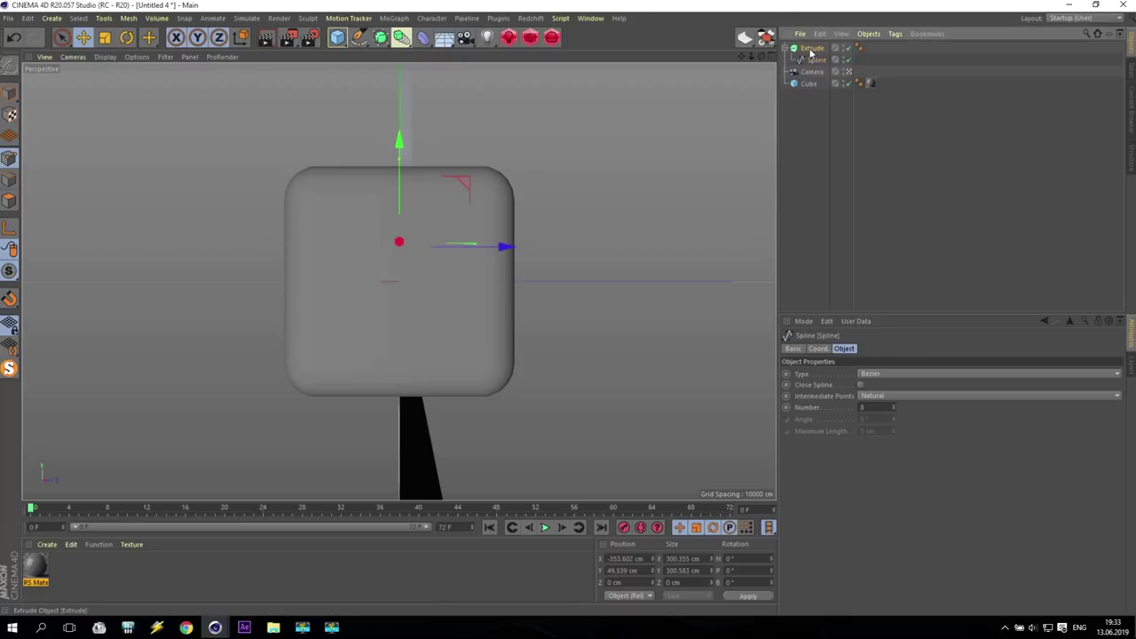
pyautogui.moveTo(964, 373); pyautogui.dragTo(955, 429)
pyautogui.doubleClick(952, 374)
pyautogui.write('5')
pyautogui.press('Return')
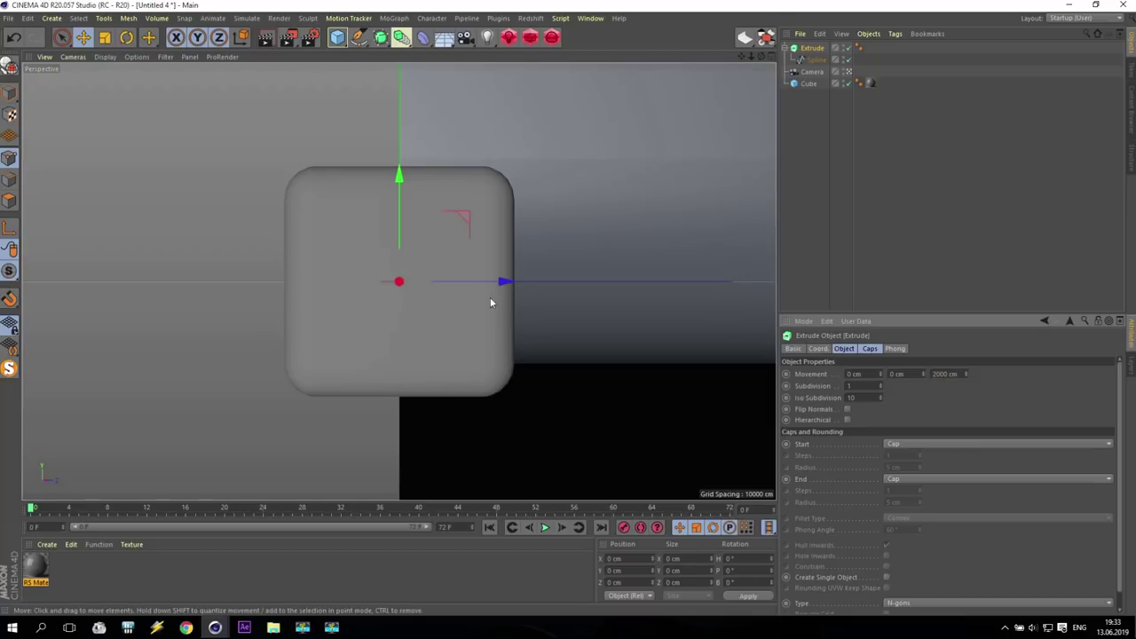
pyautogui.moveTo(502, 282); pyautogui.dragTo(36, 282)
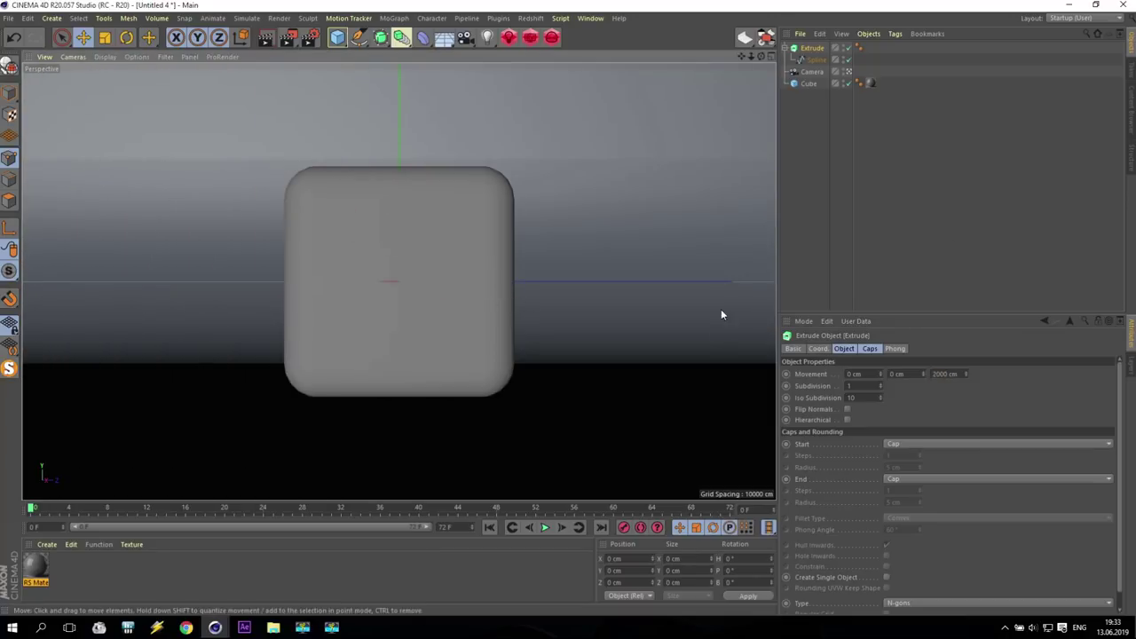
# Step: Set the extruded spline's intermediate points to Uniform with a number of 10
pyautogui.click(817, 59)
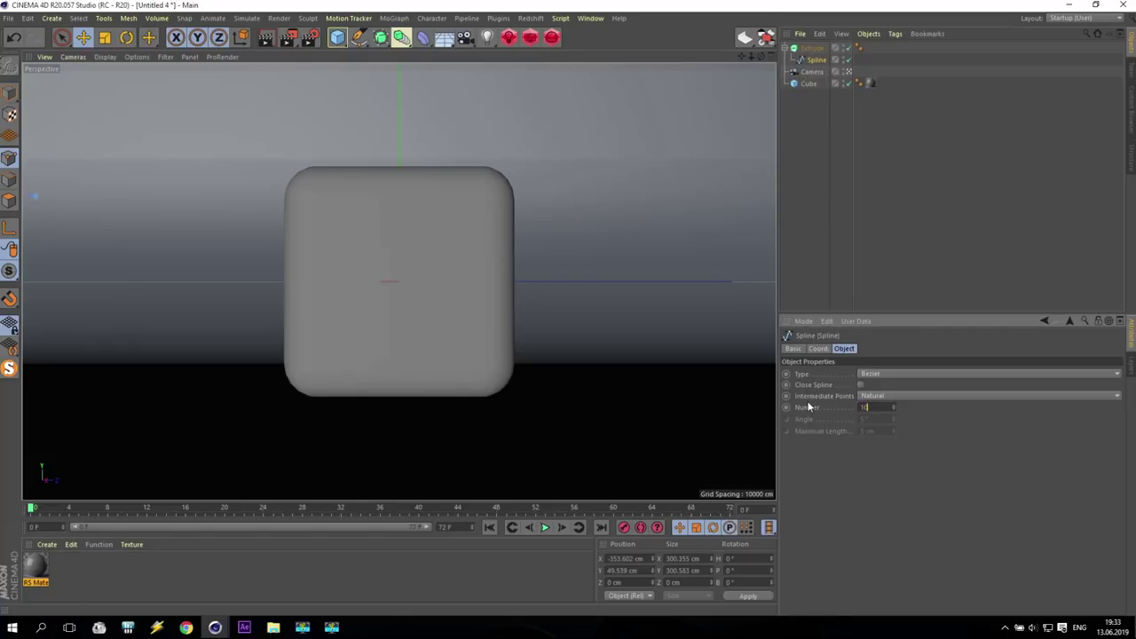
pyautogui.click(869, 396)
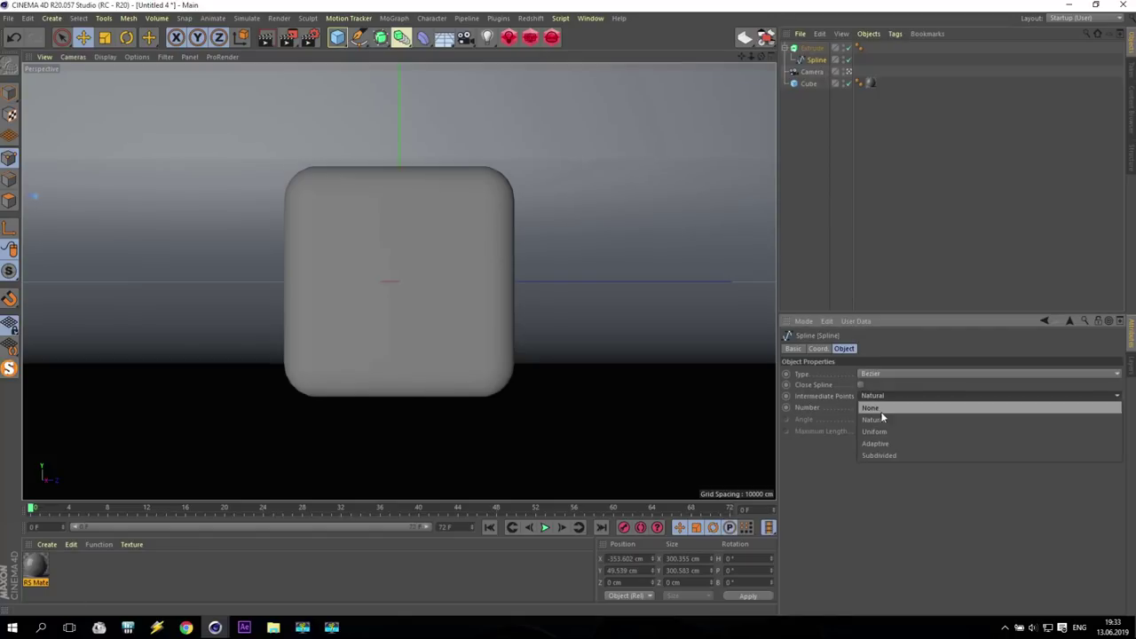
pyautogui.click(887, 432)
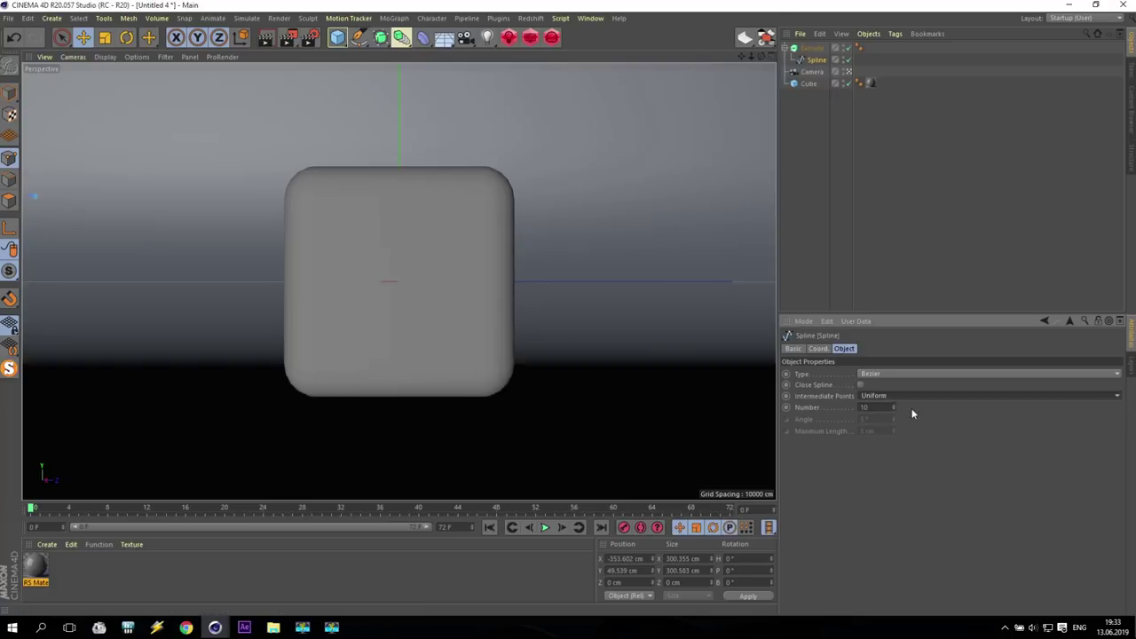
# Step: Open the Redshift RenderView and place its window clear of the object and attribute settings
pyautogui.click(553, 38)
pyautogui.click(553, 72)
pyautogui.moveTo(621, 28); pyautogui.dragTo(113, 43)
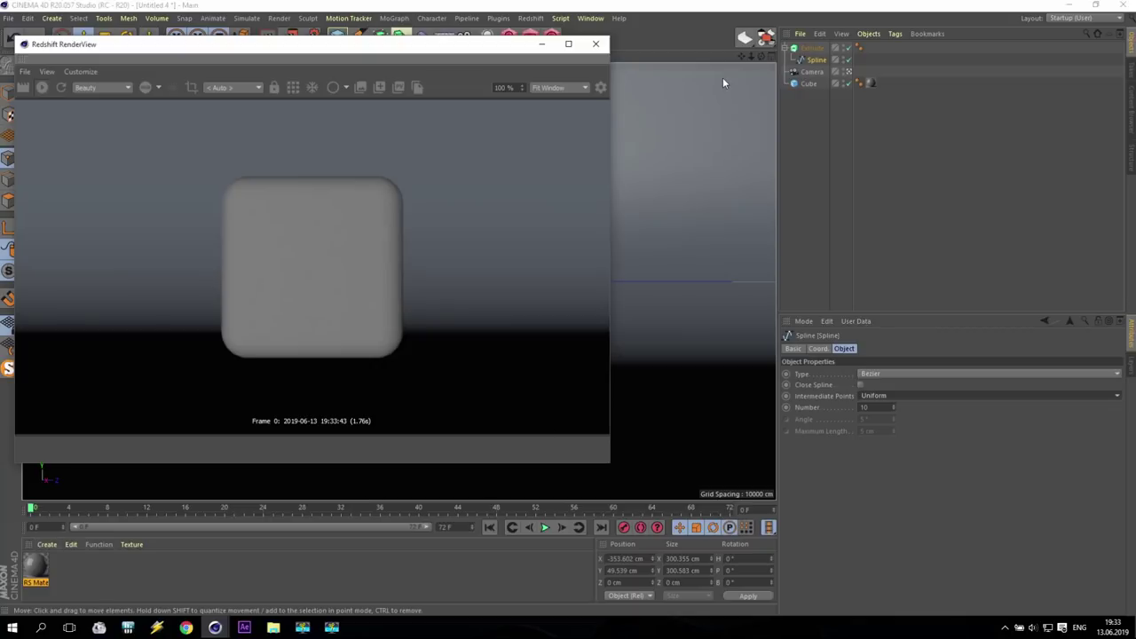
# Step: Collapse the Extrude object's hierarchy and rename the object as Platform
pyautogui.click(810, 49)
pyautogui.click(786, 48)
pyautogui.doubleClick(812, 49)
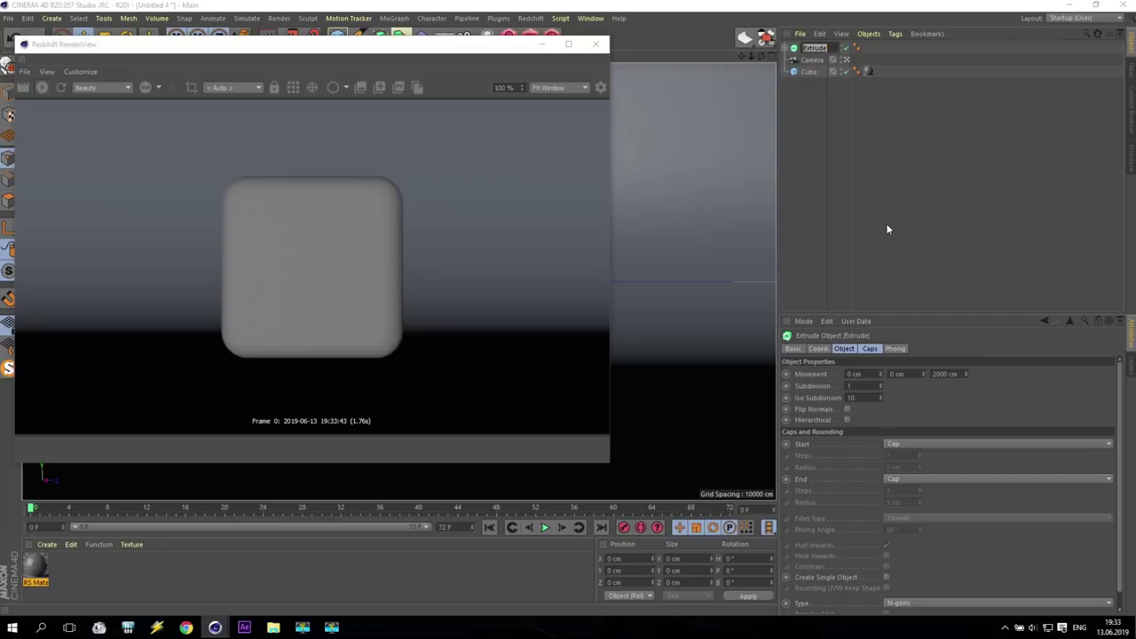
pyautogui.write('Pil')
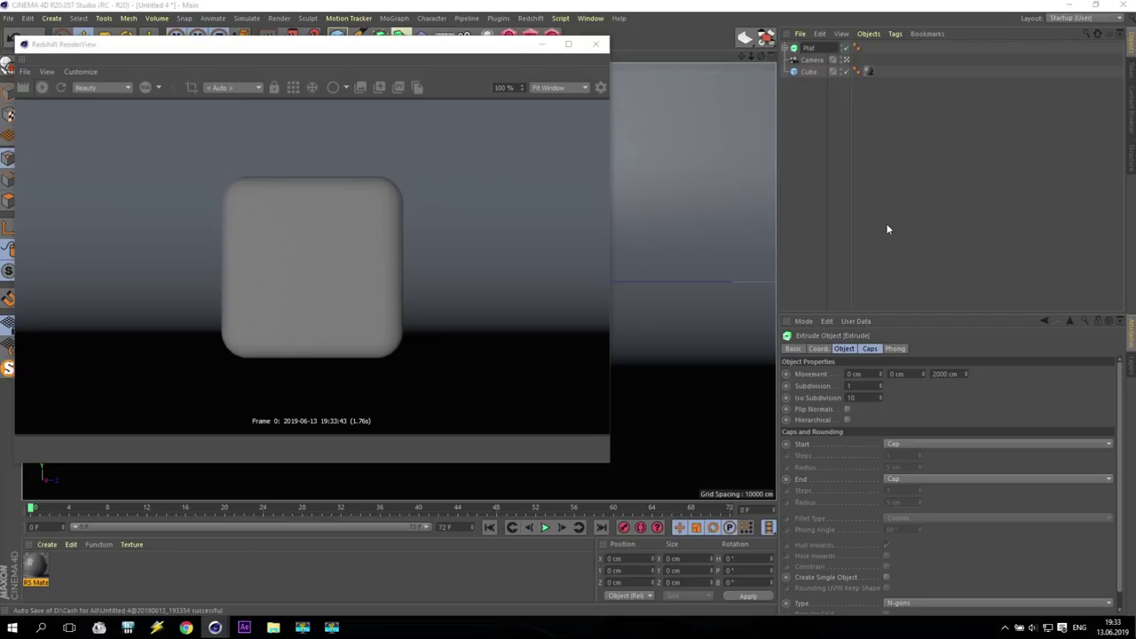
pyautogui.write('tform')
pyautogui.press('Return')
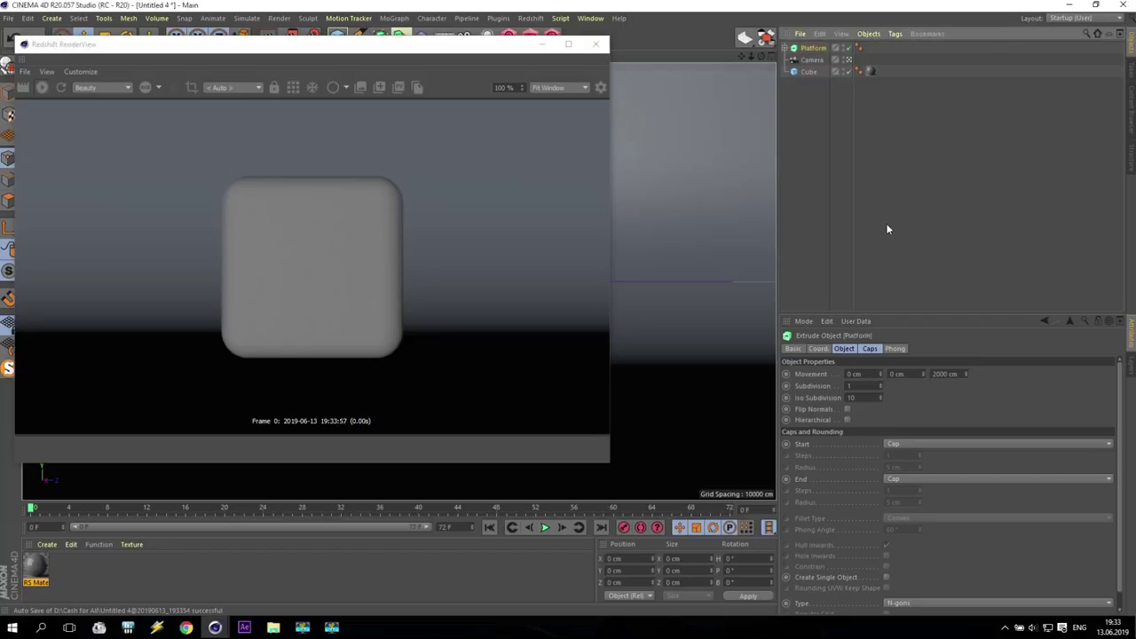
# Step: Create a second Redshift material and assign it to the Platform
pyautogui.click(46, 544)
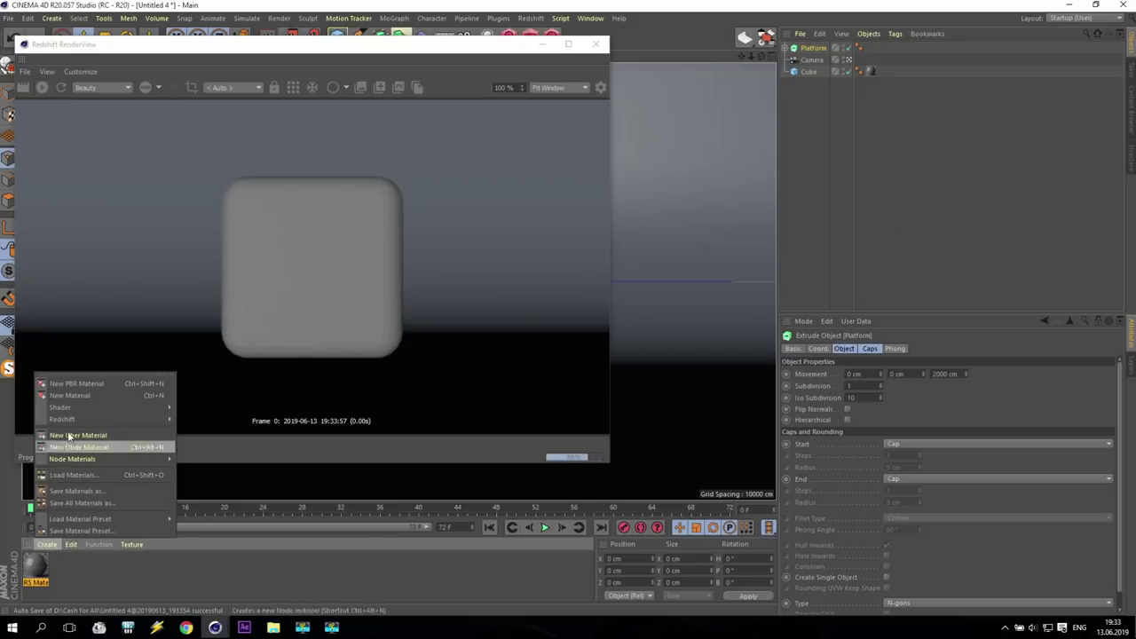
pyautogui.moveTo(68, 419)
pyautogui.moveTo(191, 420)
pyautogui.click(244, 421)
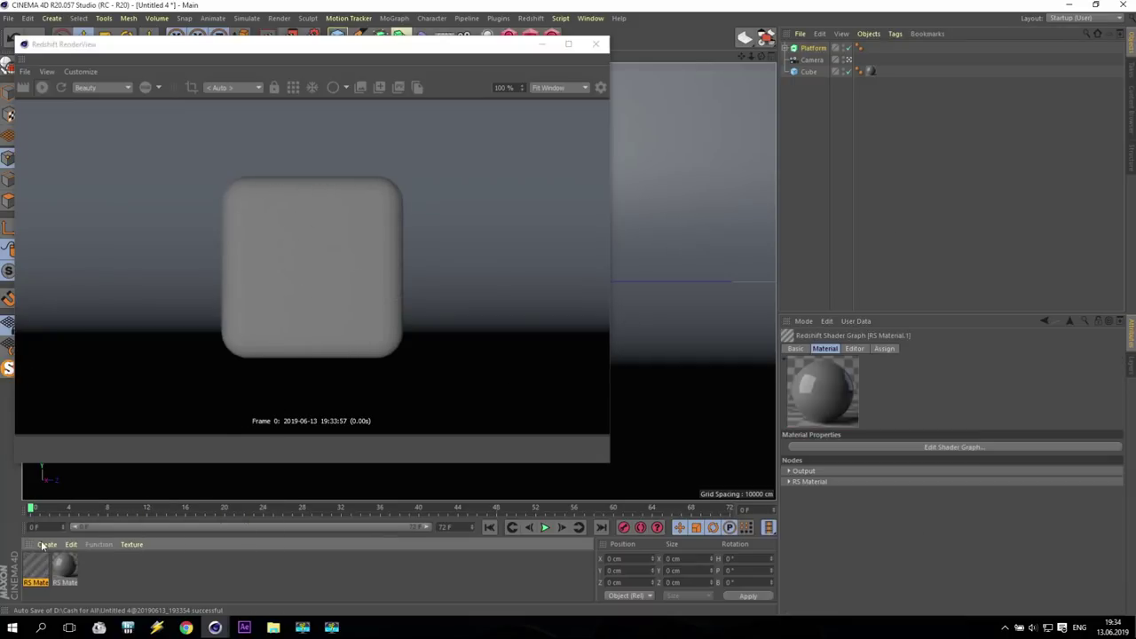
pyautogui.moveTo(822, 51); pyautogui.dragTo(815, 49)
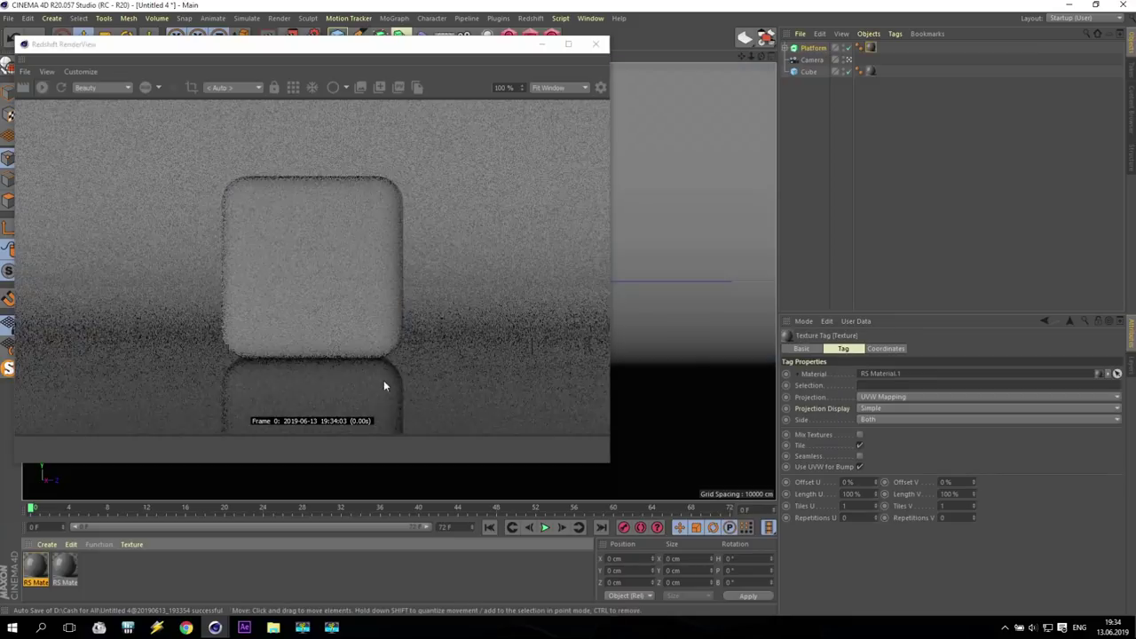
# Step: Open the Platform material's shader graph and try a reflection weight of 0 before restoring it to 1
pyautogui.doubleClick(35, 565)
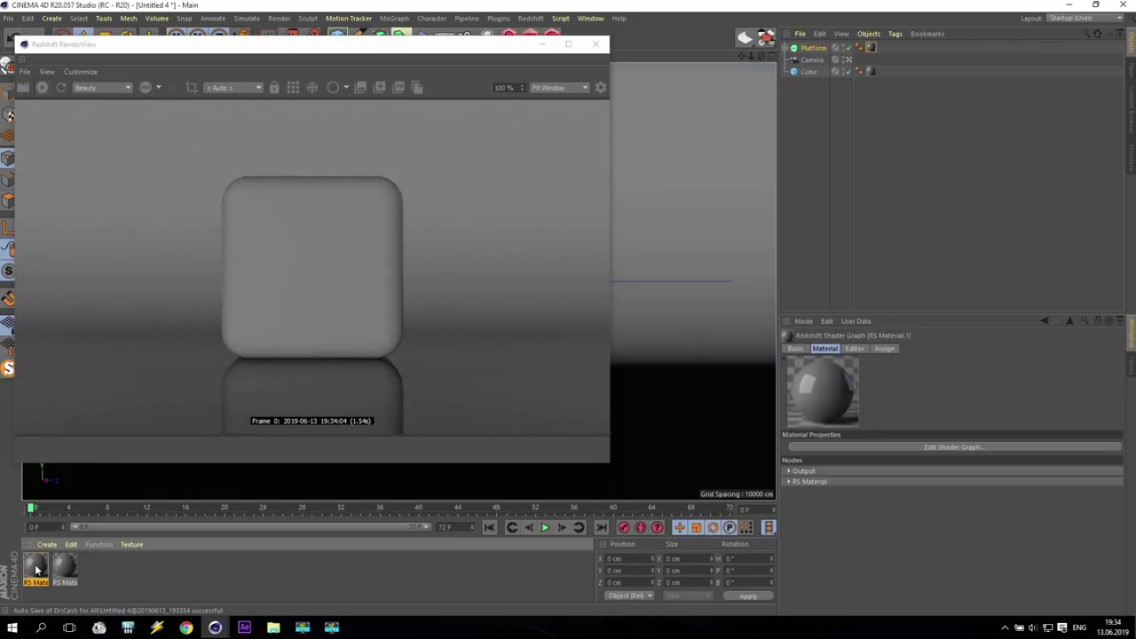
pyautogui.moveTo(322, 85); pyautogui.dragTo(705, 86)
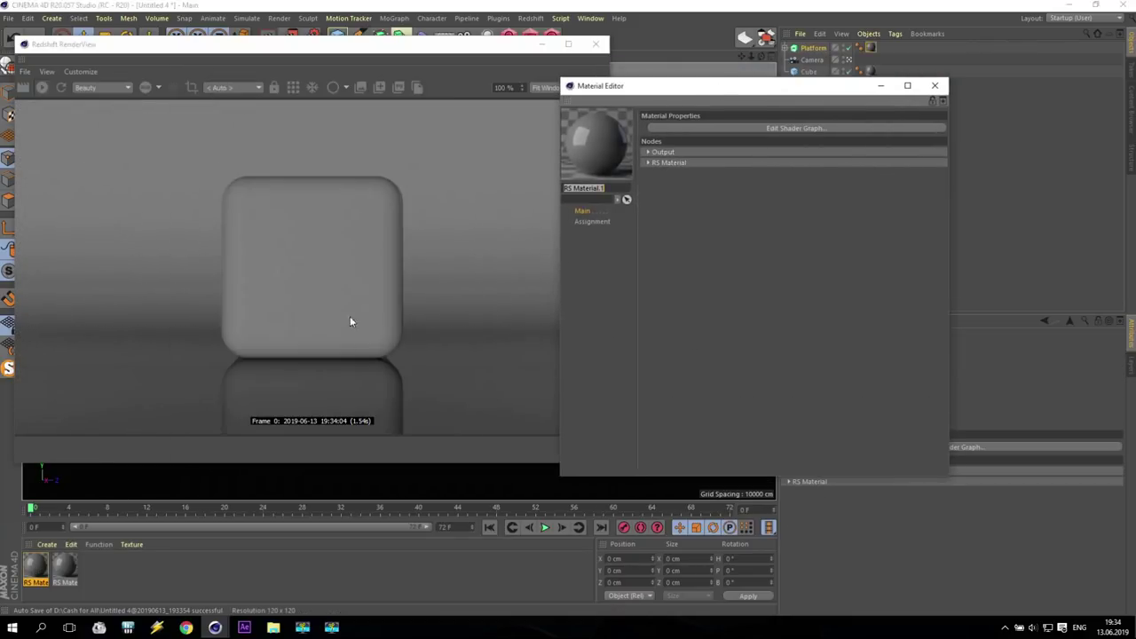
pyautogui.click(729, 129)
pyautogui.moveTo(399, 48); pyautogui.dragTo(638, 71)
pyautogui.moveTo(1026, 261); pyautogui.dragTo(615, 279)
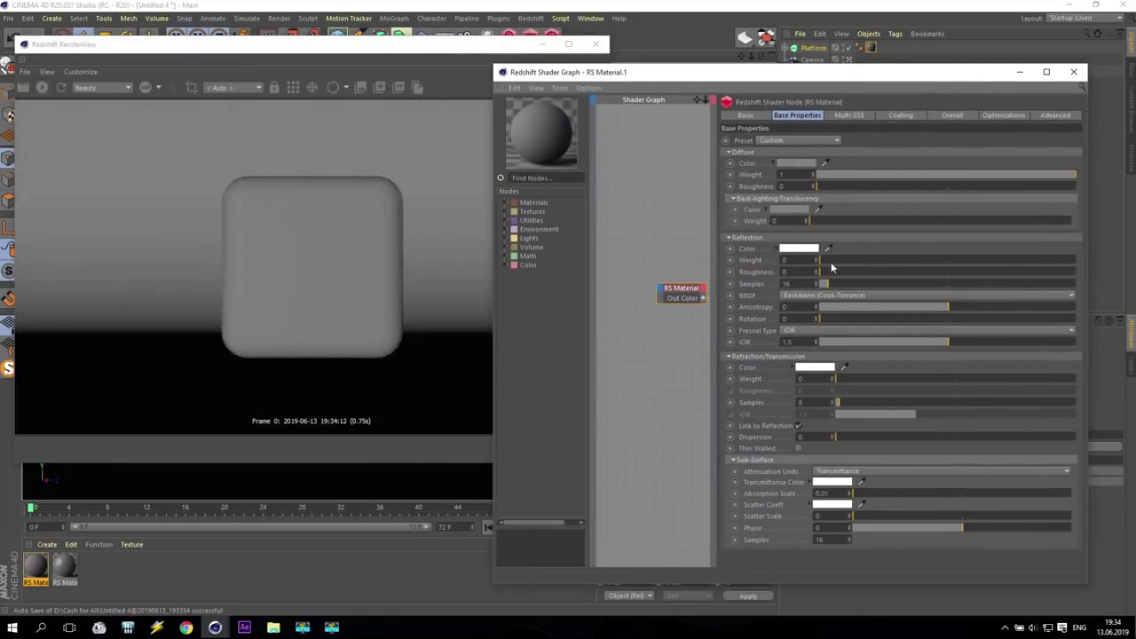
pyautogui.moveTo(825, 264); pyautogui.dragTo(1075, 263)
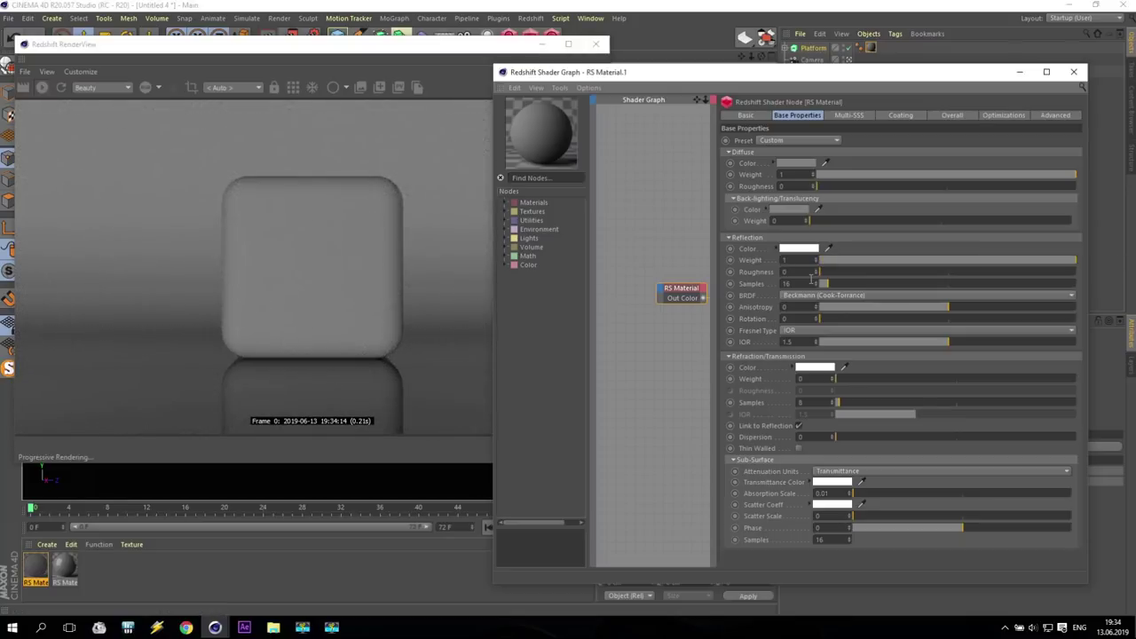
# Step: Set the Platform material's reflection roughness to 0.5, trying 0.6 for comparison
pyautogui.write('0.5')
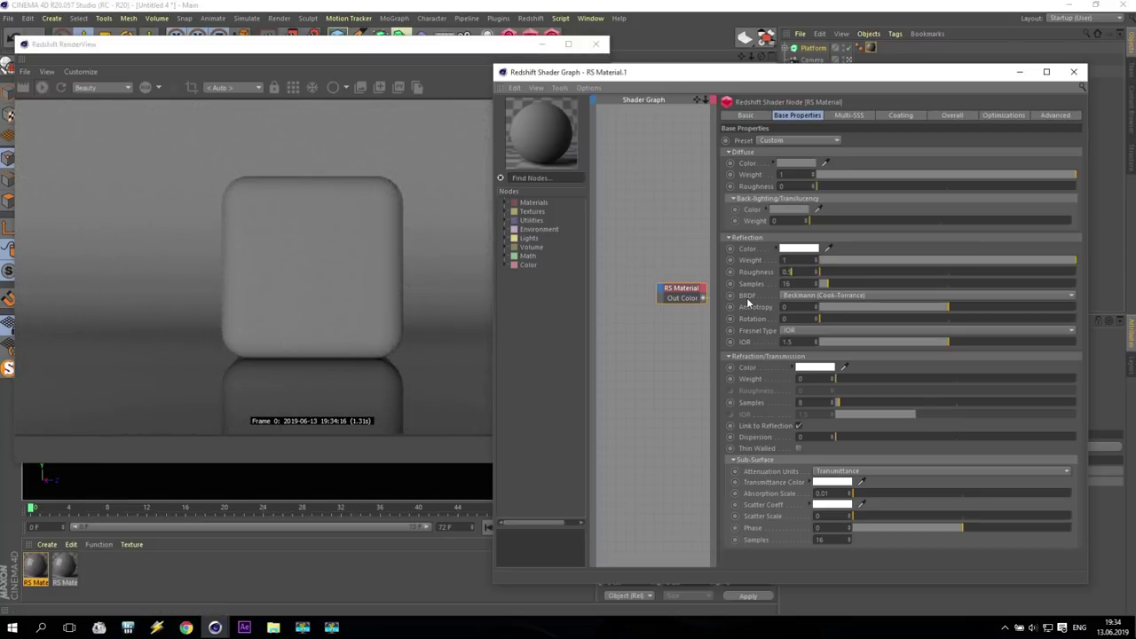
pyautogui.press('Return')
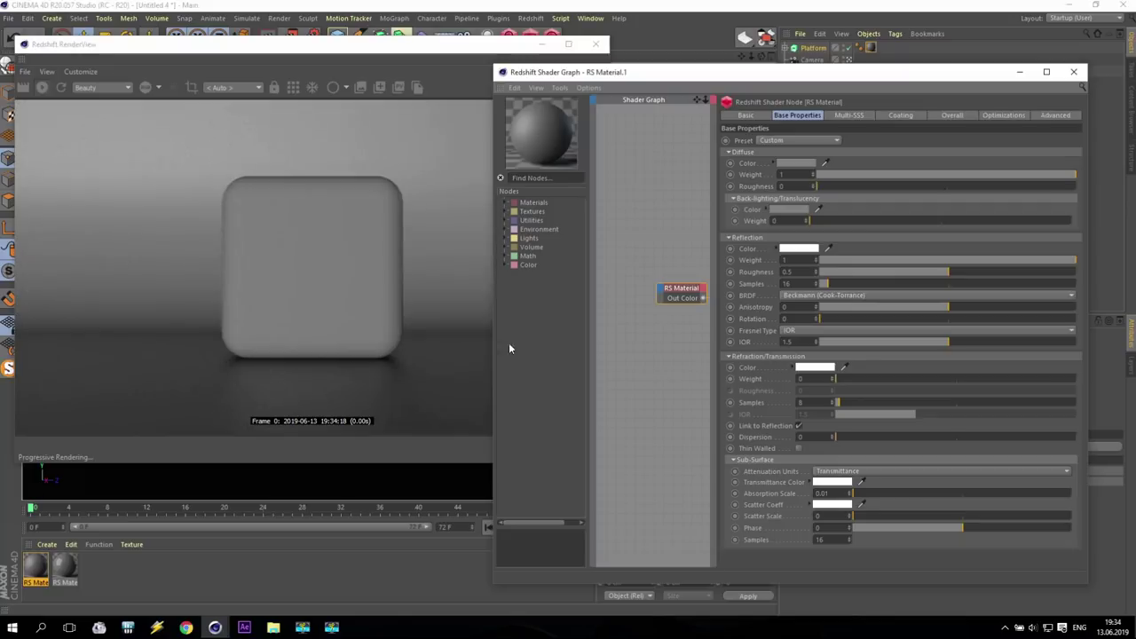
pyautogui.press('BackSpace')
pyautogui.write('6')
pyautogui.press('Return')
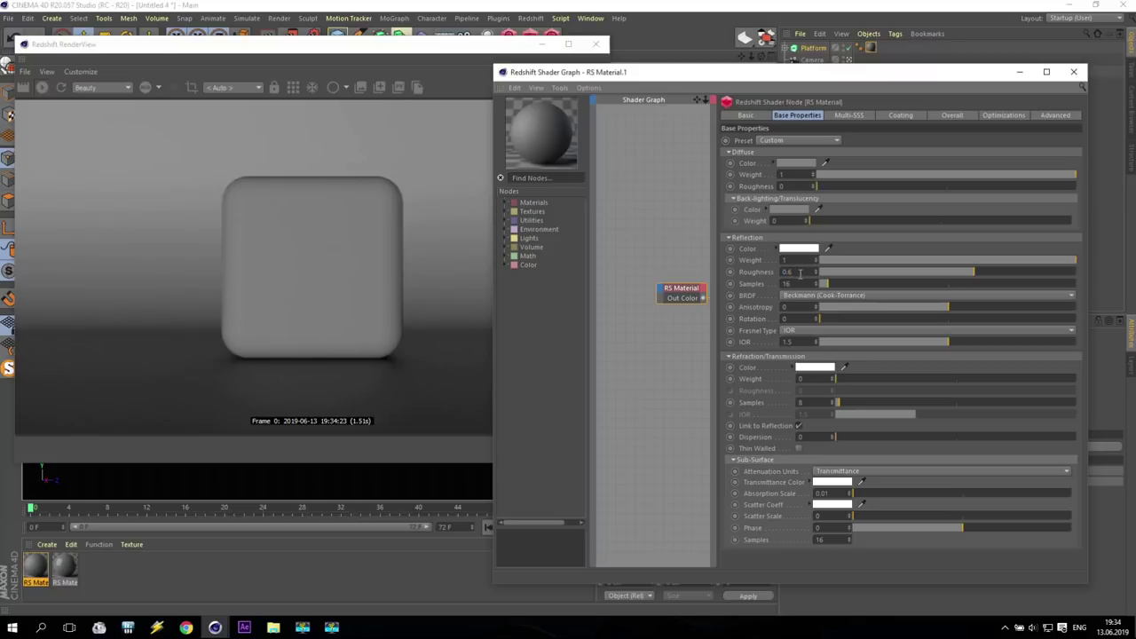
pyautogui.write('5')
pyautogui.press('Return')
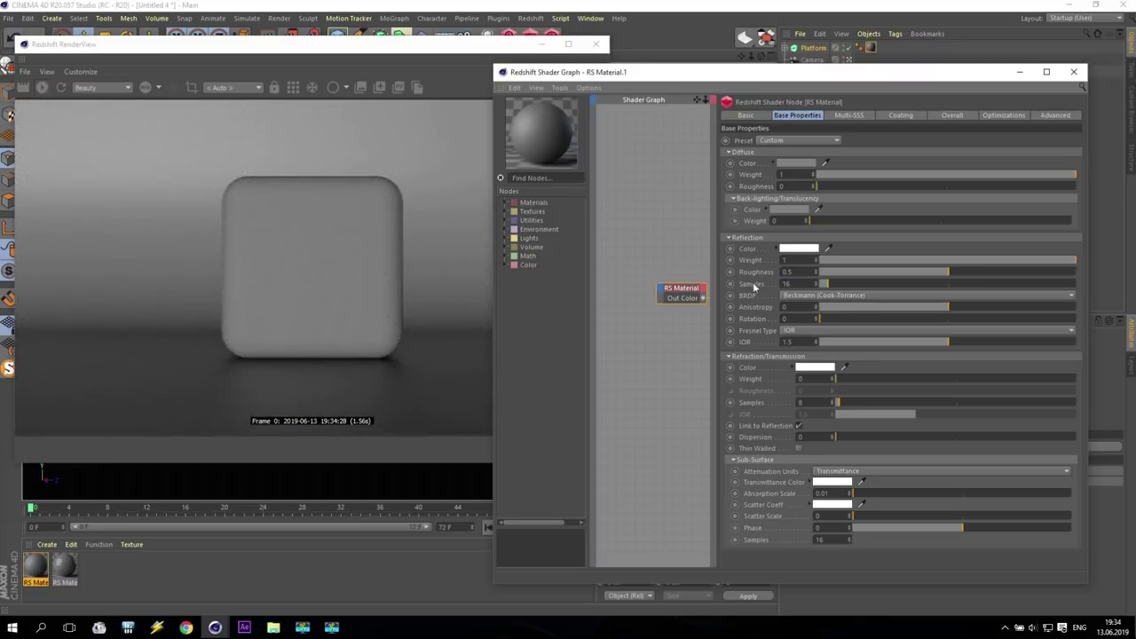
# Step: Set the Platform material's reflection samples to 64 and close the shader graph and material editor
pyautogui.write('64')
pyautogui.press('Return')
pyautogui.click(297, 95)
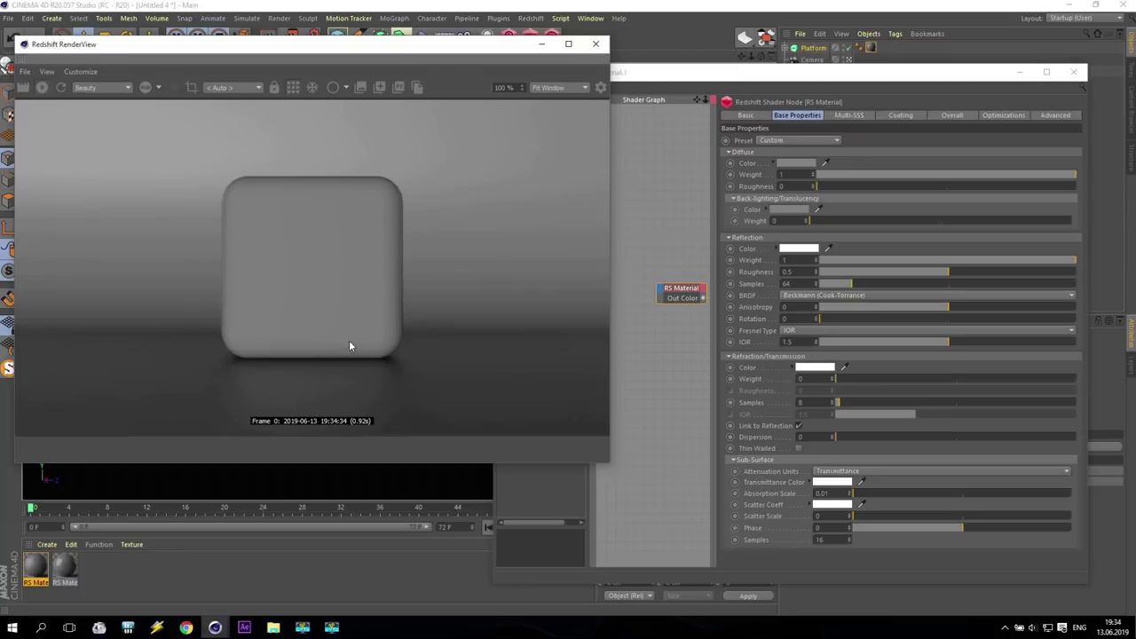
pyautogui.click(1074, 71)
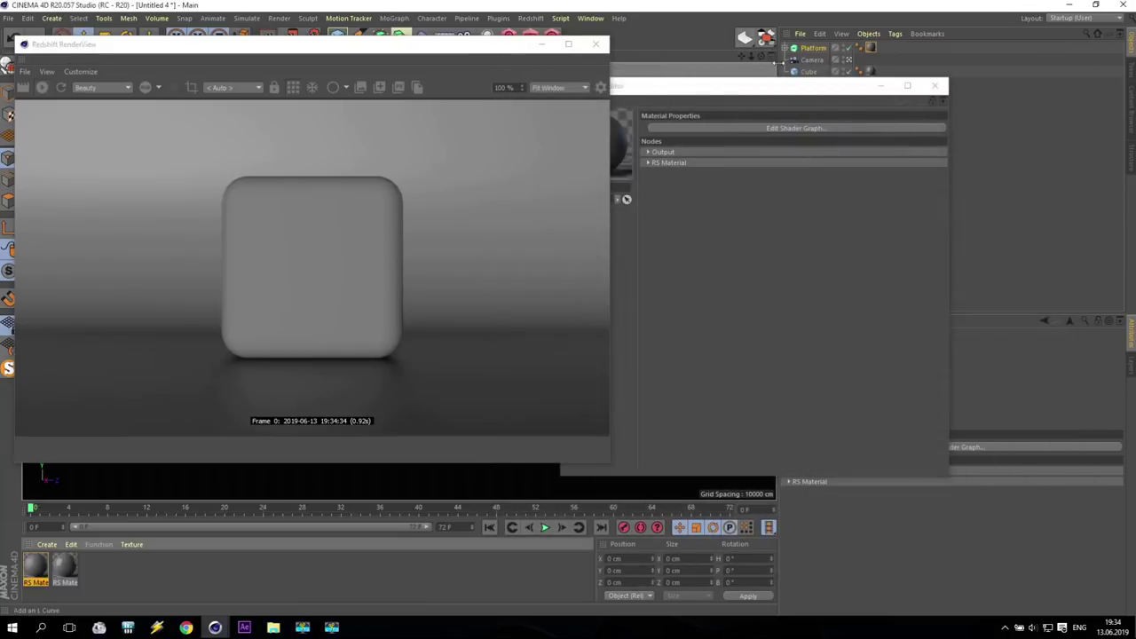
pyautogui.click(931, 86)
# Step: Lower the Platform slightly beneath the cube in the Right view and return to the camera view with the render window alongside
pyautogui.moveTo(419, 48); pyautogui.dragTo(919, 227)
pyautogui.middleClick(250, 332)
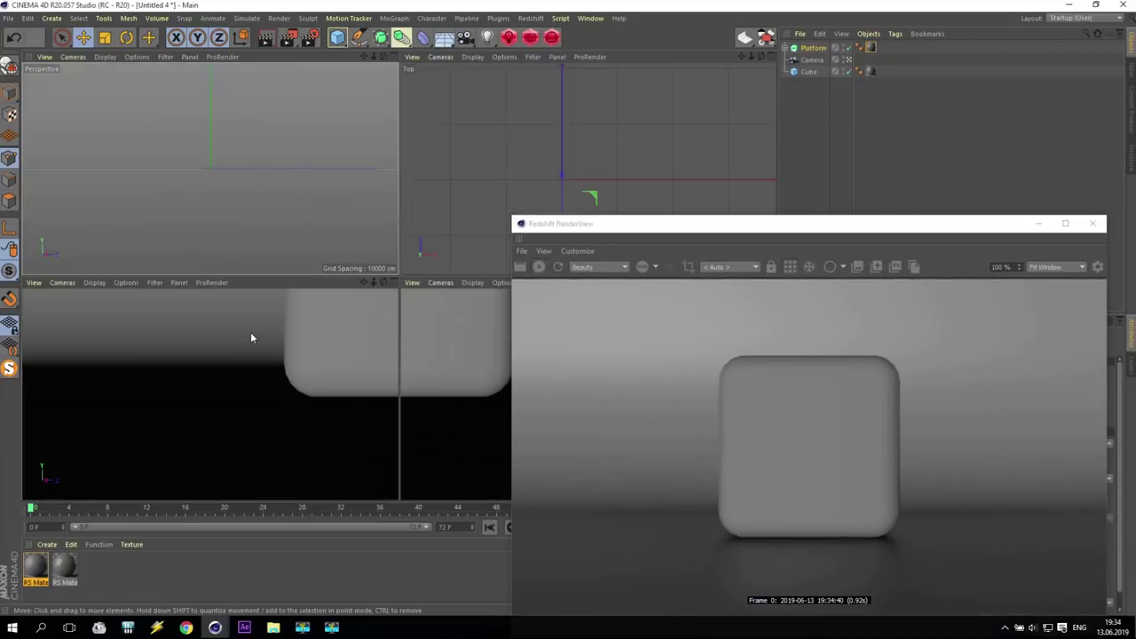
pyautogui.middleClick(256, 418)
pyautogui.scroll(-3, 255, 418)
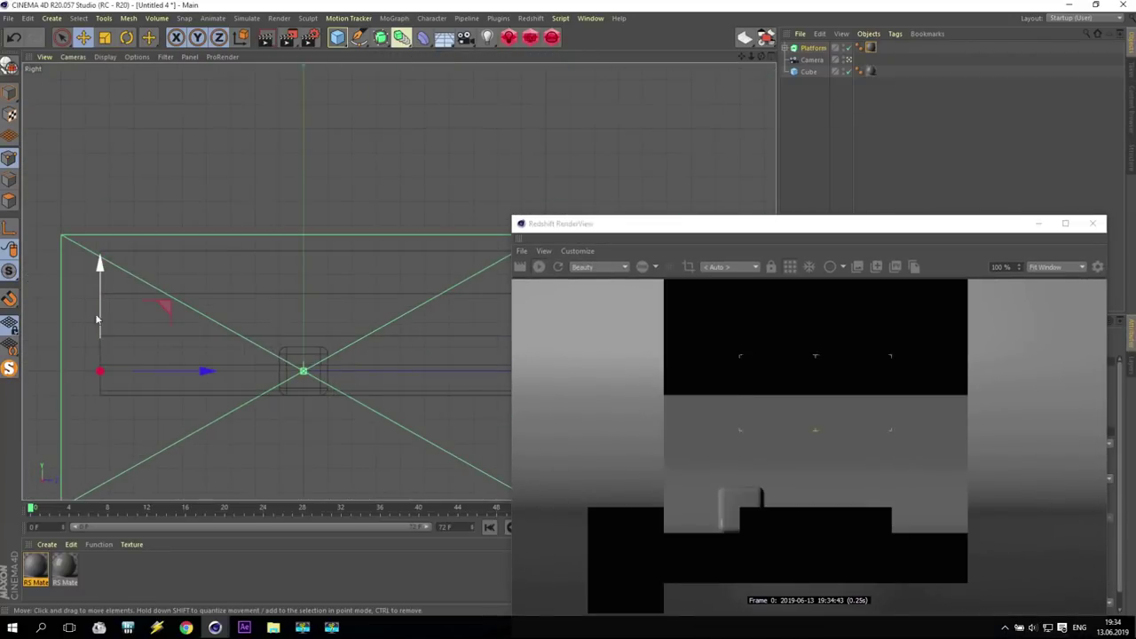
pyautogui.moveTo(98, 289); pyautogui.dragTo(98, 298)
pyautogui.middleClick(98, 298)
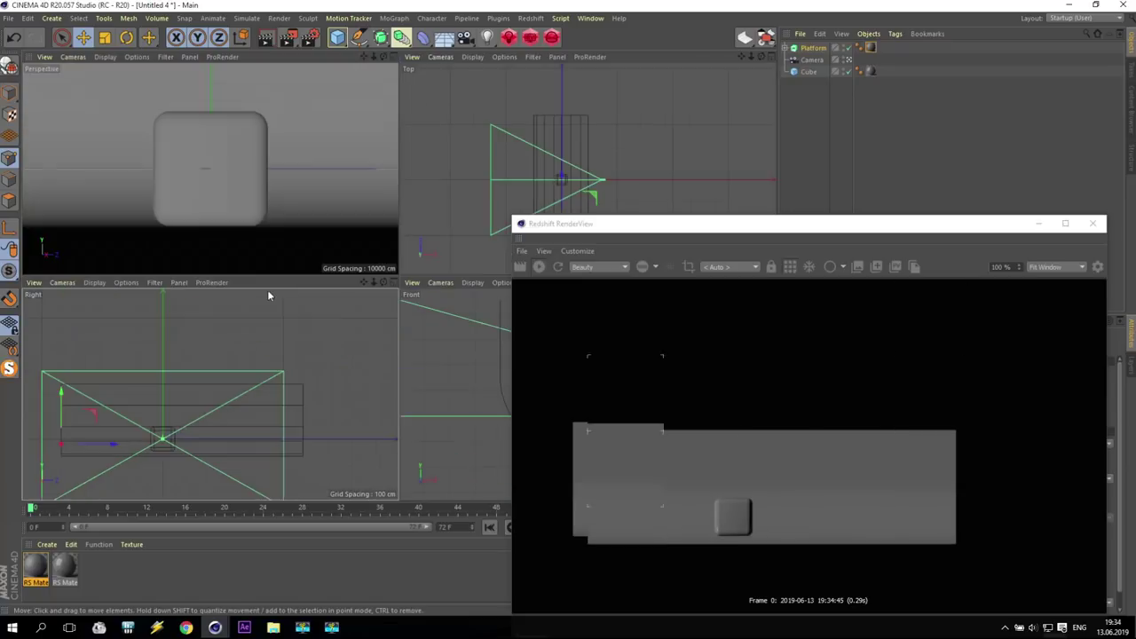
pyautogui.middleClick(195, 183)
pyautogui.moveTo(782, 224); pyautogui.dragTo(310, 42)
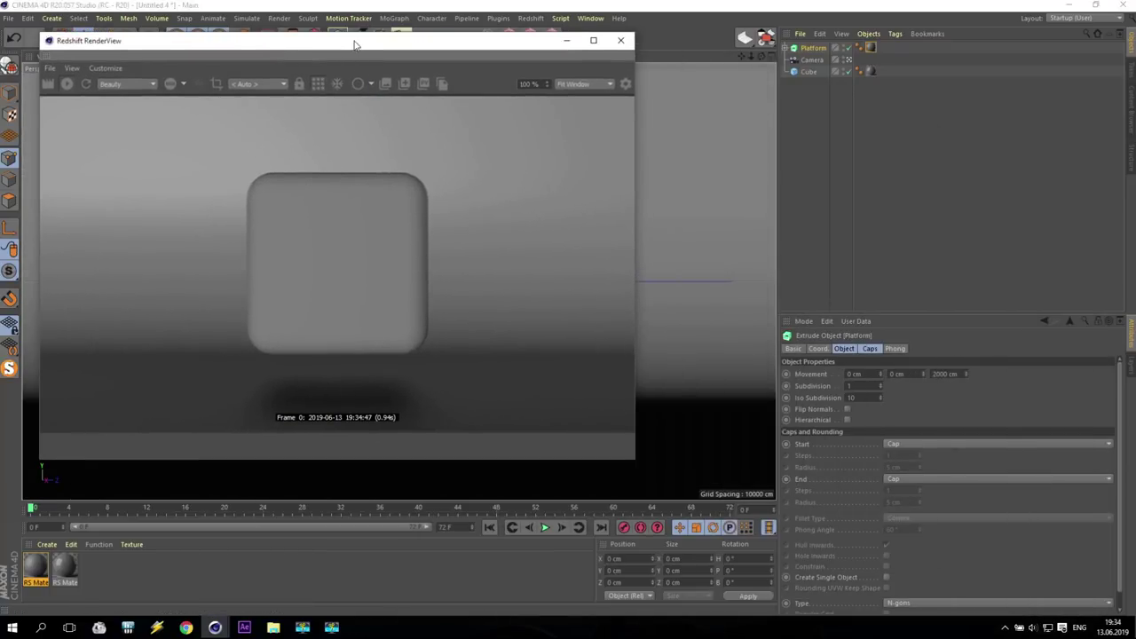
# Step: Raise the Platform to a Y position of about -18.6 cm and make its material's diffuse colour white
pyautogui.click(818, 349)
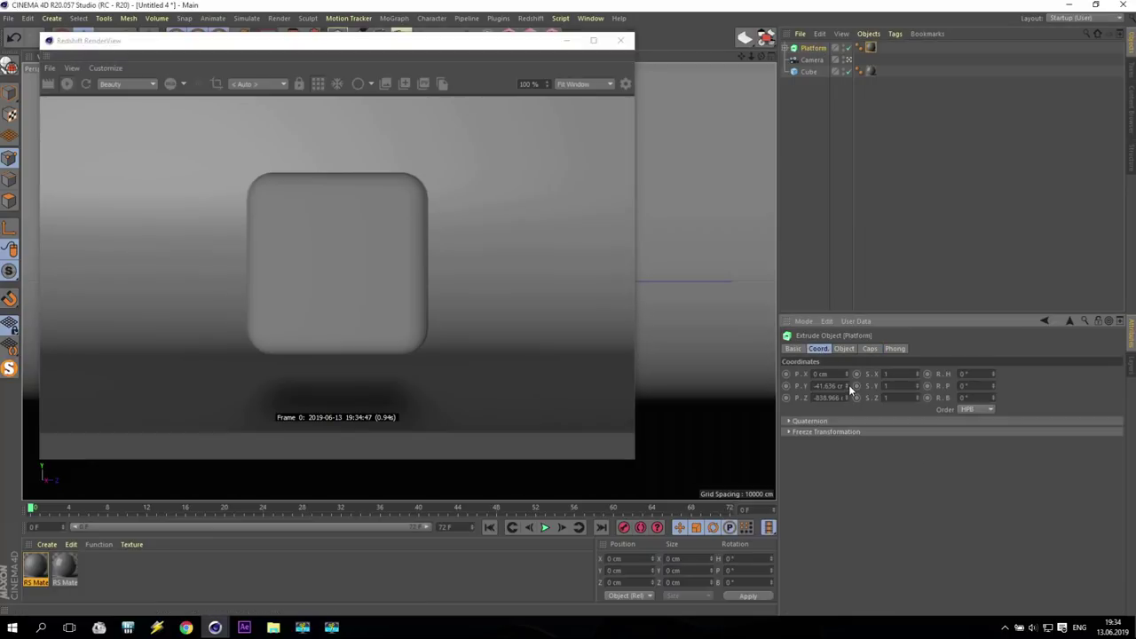
pyautogui.moveTo(848, 385)
pyautogui.mouseDown()
pyautogui.moveTo(848, 355)
pyautogui.moveTo(848, 391)
pyautogui.mouseUp()
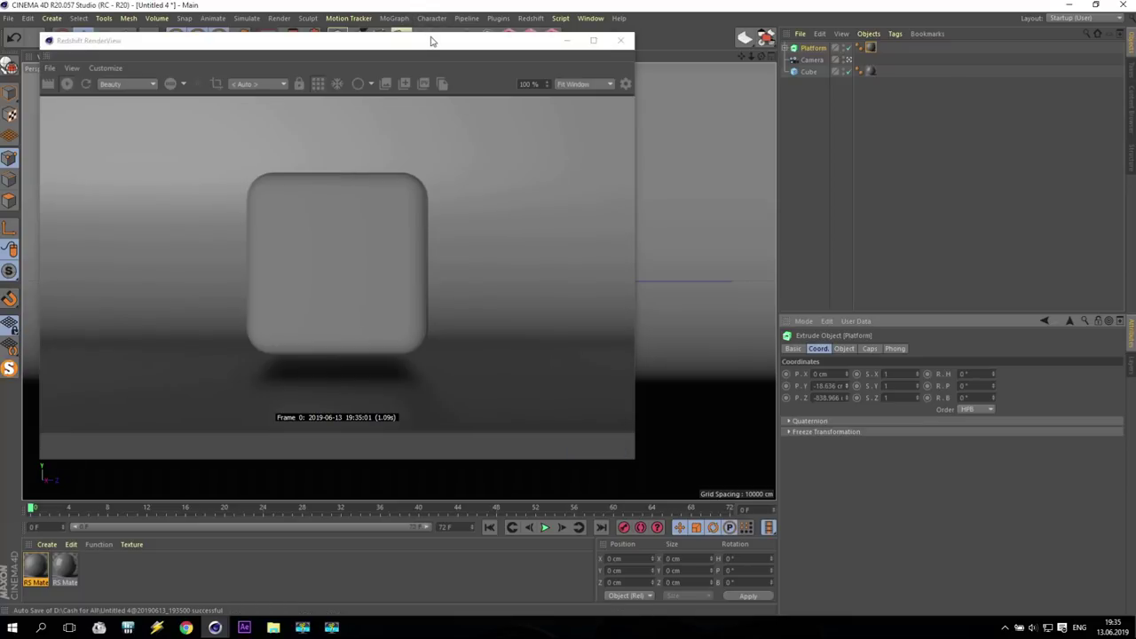
pyautogui.doubleClick(37, 566)
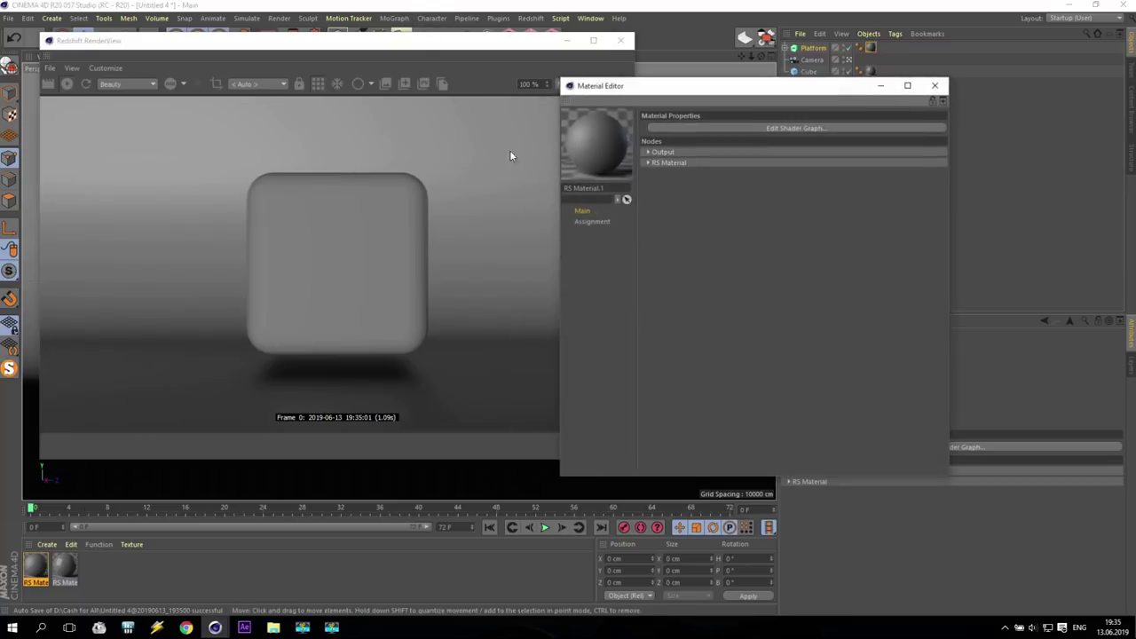
pyautogui.click(704, 128)
pyautogui.click(331, 119)
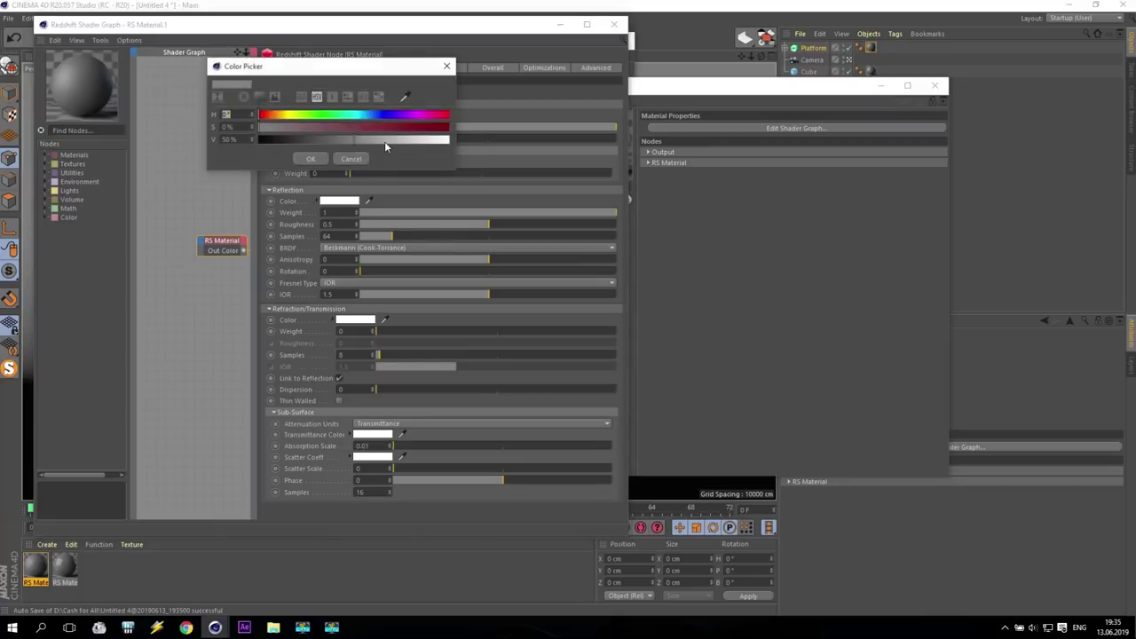
pyautogui.moveTo(384, 141); pyautogui.dragTo(433, 156)
pyautogui.click(310, 157)
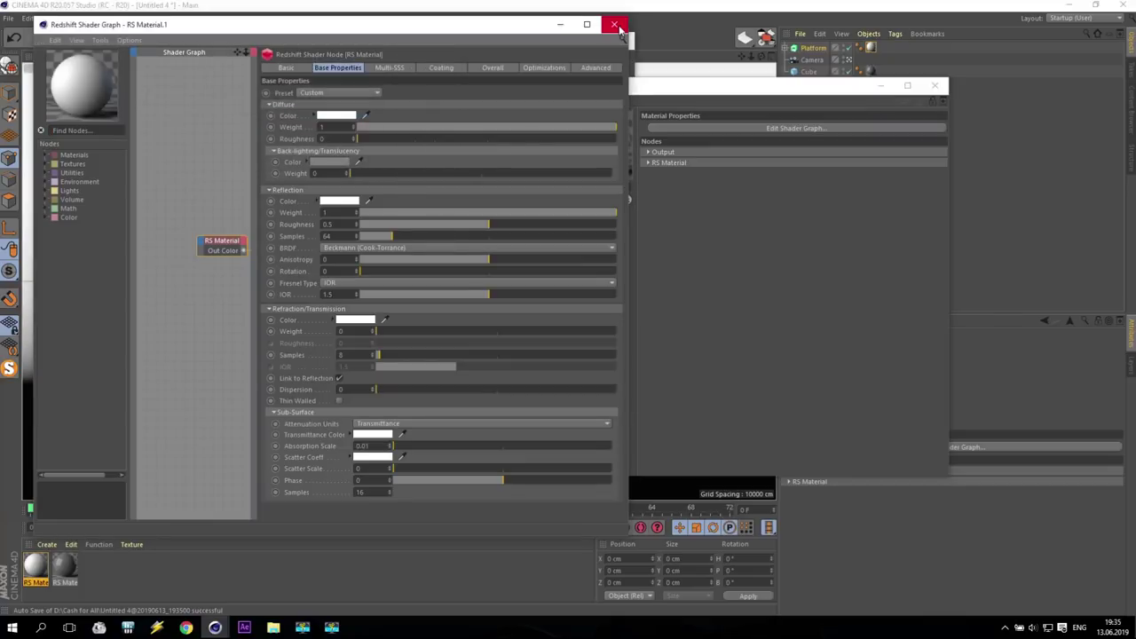
pyautogui.click(616, 25)
pyautogui.click(934, 86)
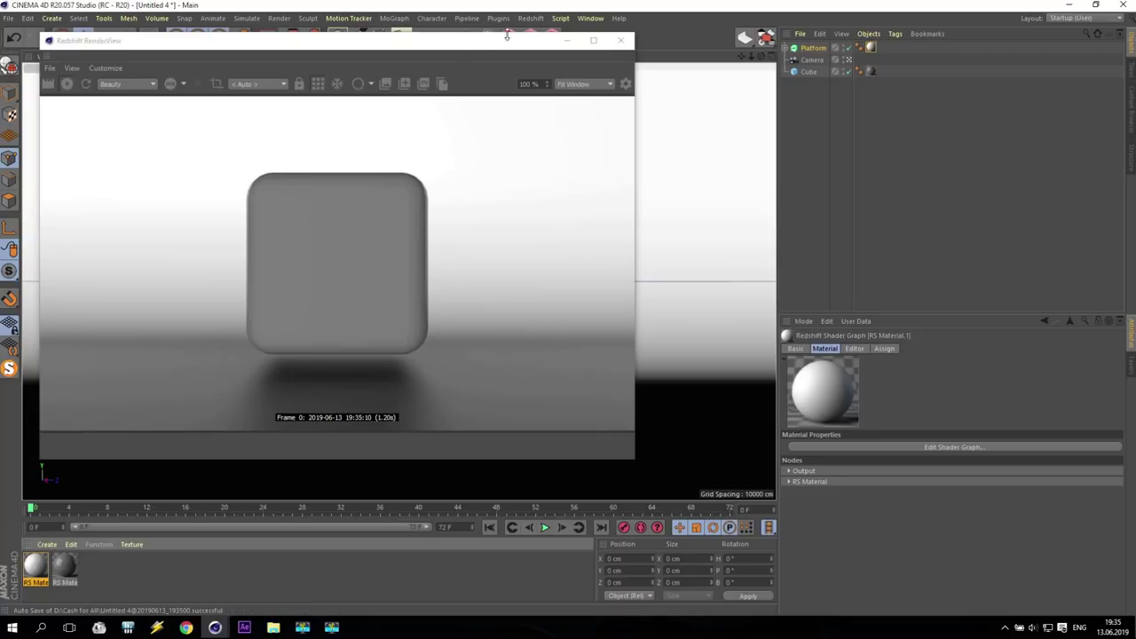
# Step: Add a Redshift area light to the scene, moving the render window clear of the light tools
pyautogui.moveTo(468, 57); pyautogui.dragTo(476, 79)
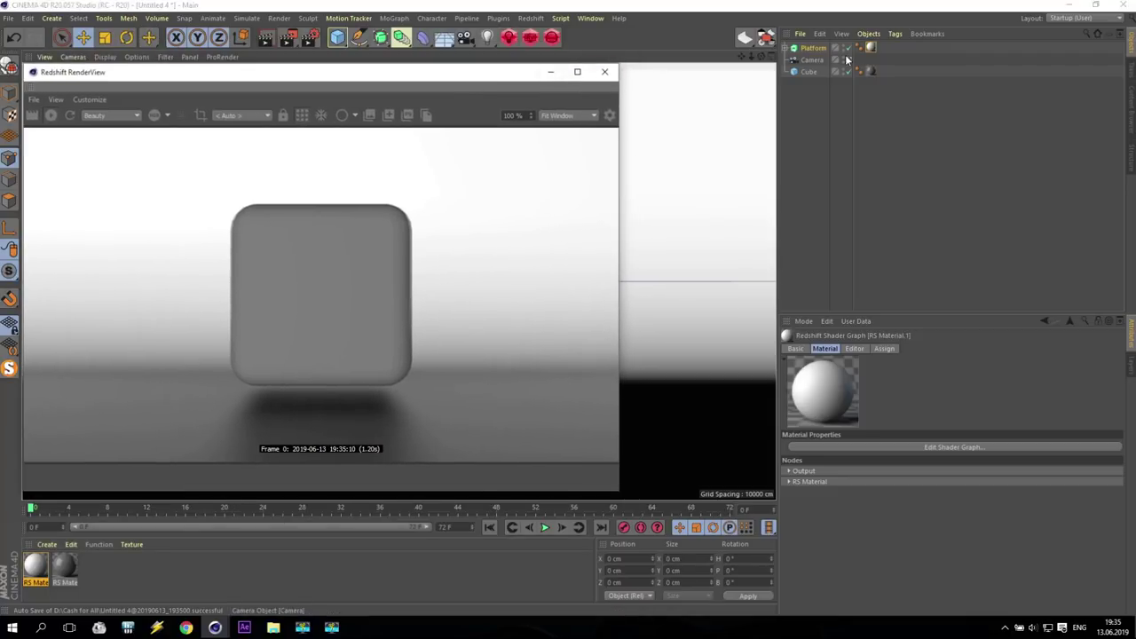
pyautogui.click(508, 40)
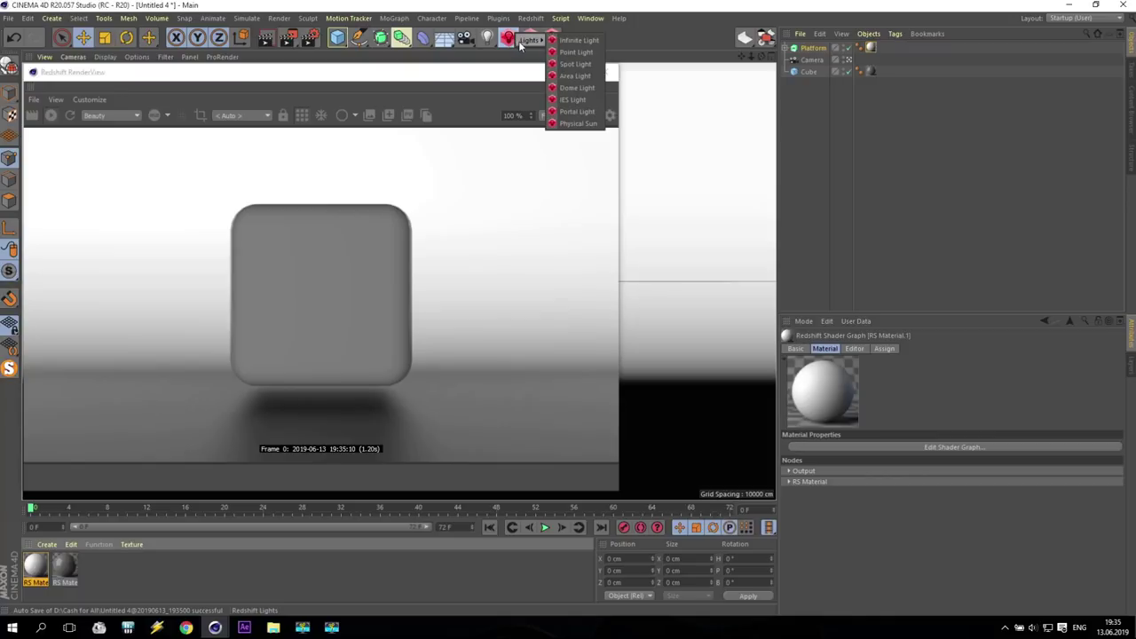
pyautogui.click(588, 77)
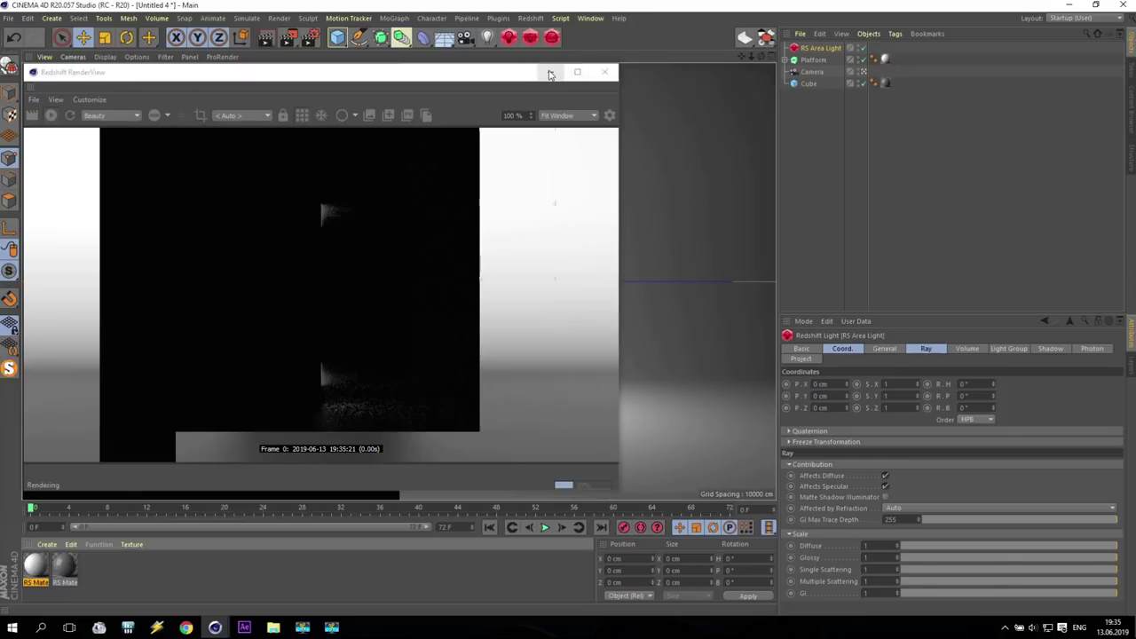
# Step: Dock the Redshift RenderView between the object list and the attributes, enlarged and set to render from Camera
pyautogui.moveTo(616, 492); pyautogui.dragTo(399, 371)
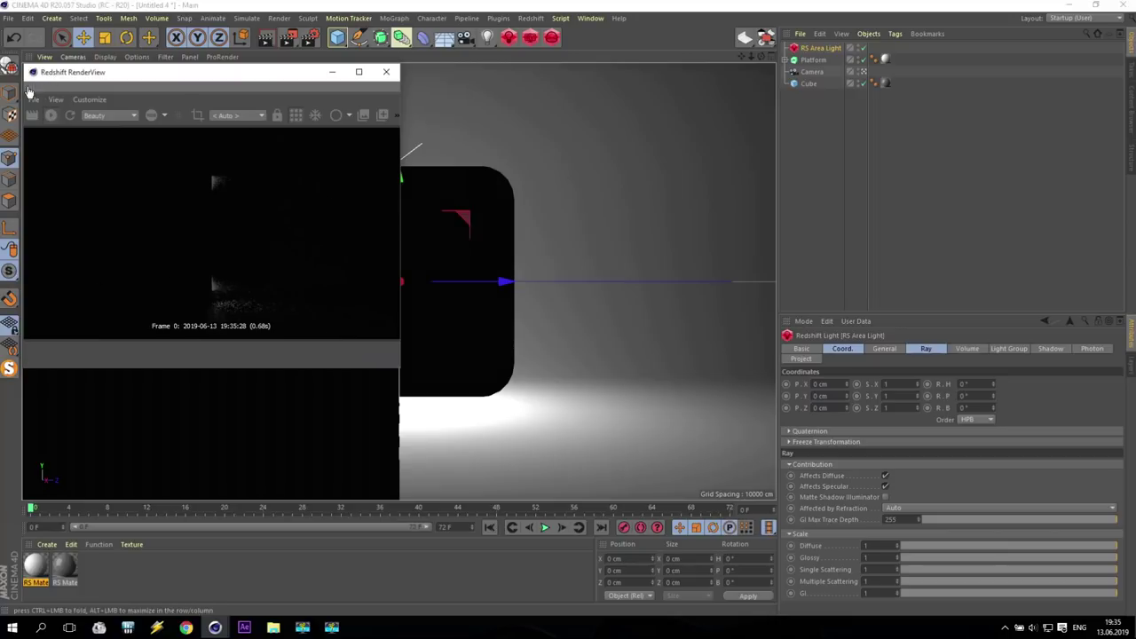
pyautogui.moveTo(798, 324); pyautogui.dragTo(798, 318)
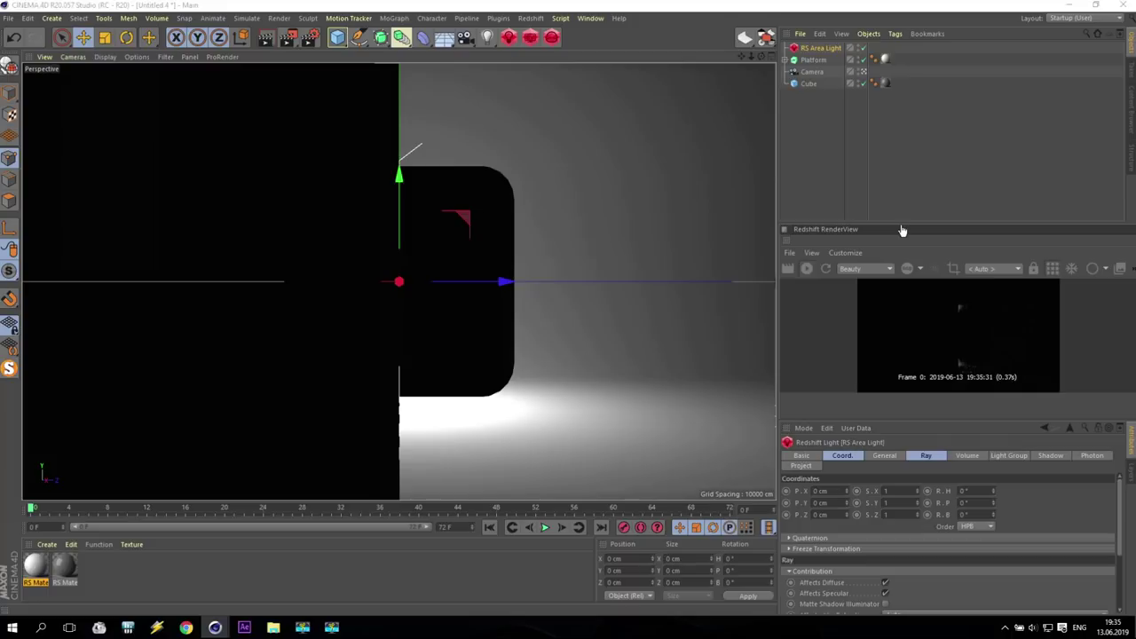
pyautogui.moveTo(902, 230); pyautogui.dragTo(923, 144)
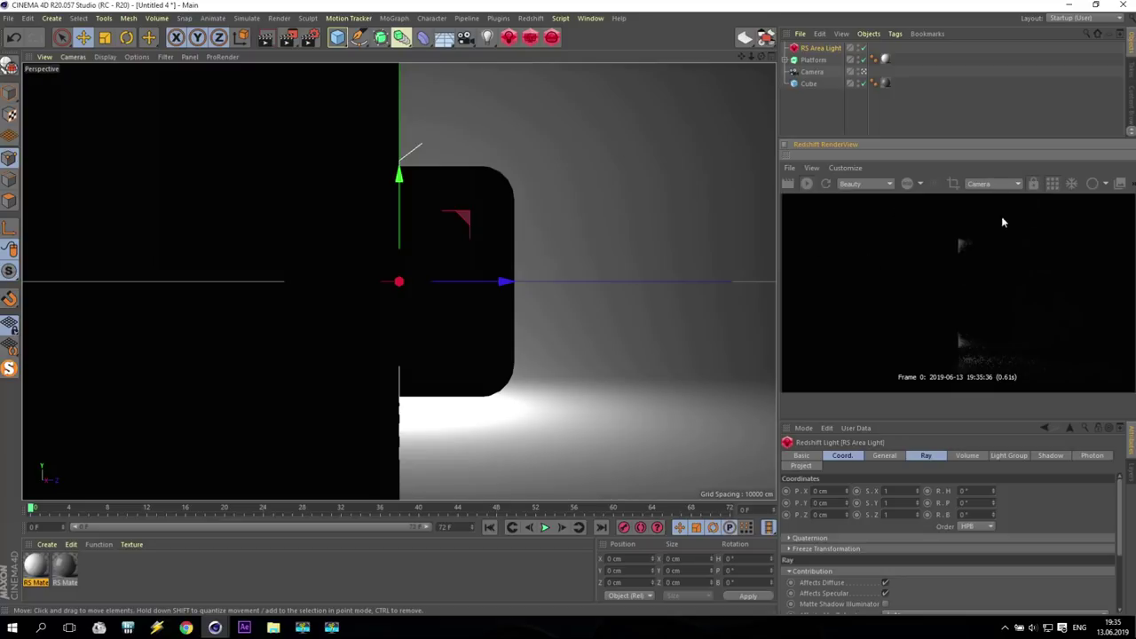
# Step: Rotate the area light about its vertical axis in the Top view and set its heading to 45°
pyautogui.middleClick(431, 236)
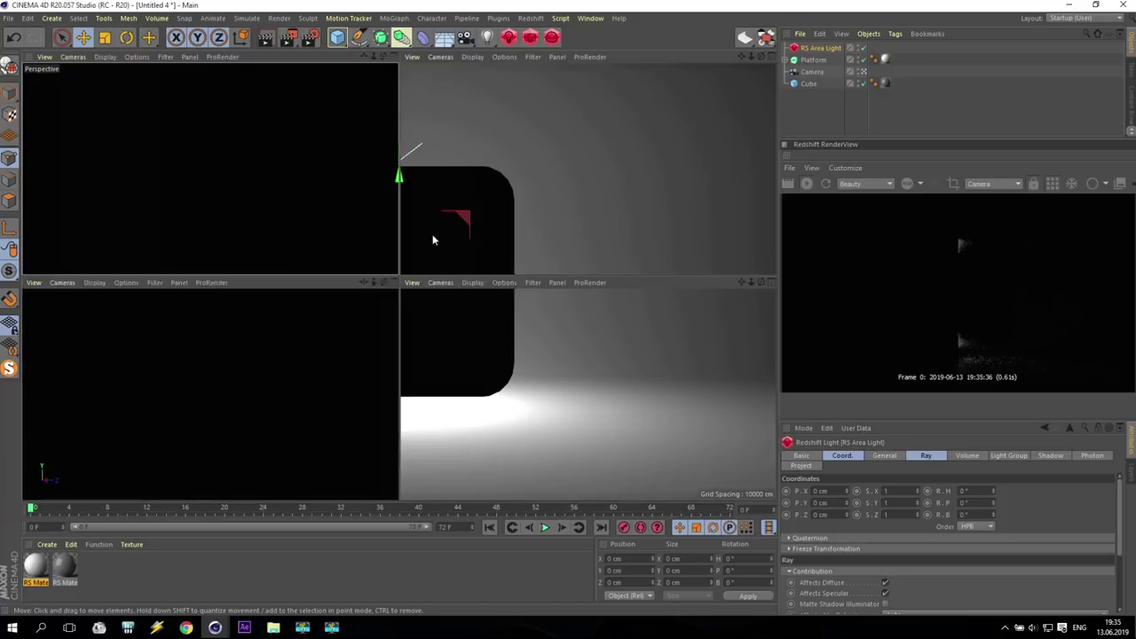
pyautogui.scroll(5, 562, 177)
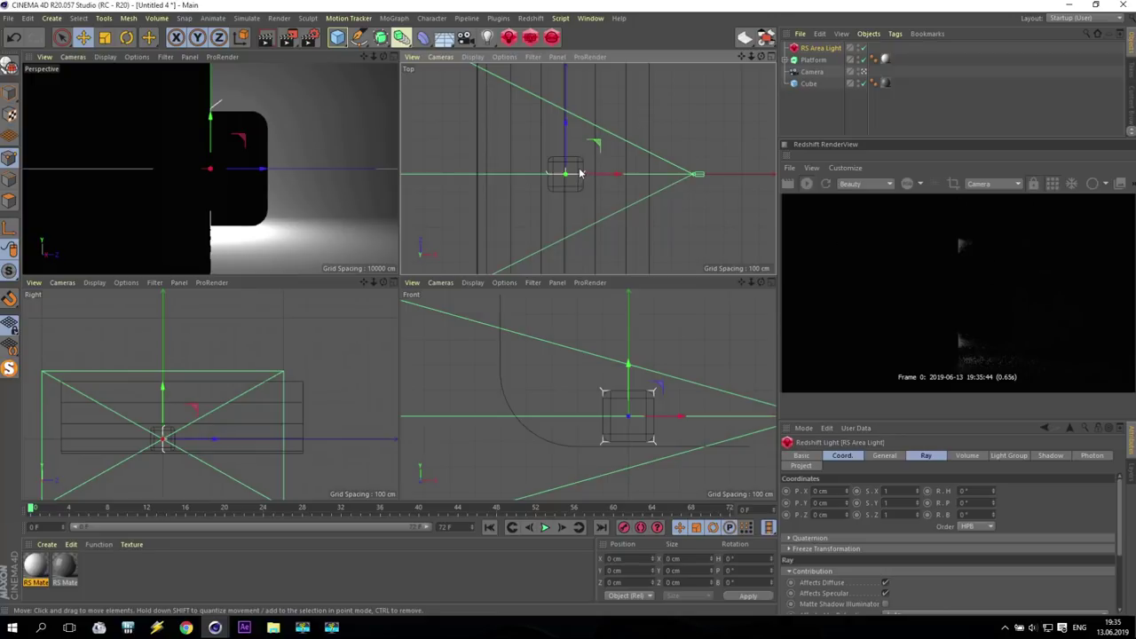
pyautogui.press('r')
pyautogui.moveTo(582, 154)
pyautogui.mouseDown()
pyautogui.moveTo(598, 158)
pyautogui.moveTo(560, 124)
pyautogui.moveTo(572, 138)
pyautogui.mouseUp()
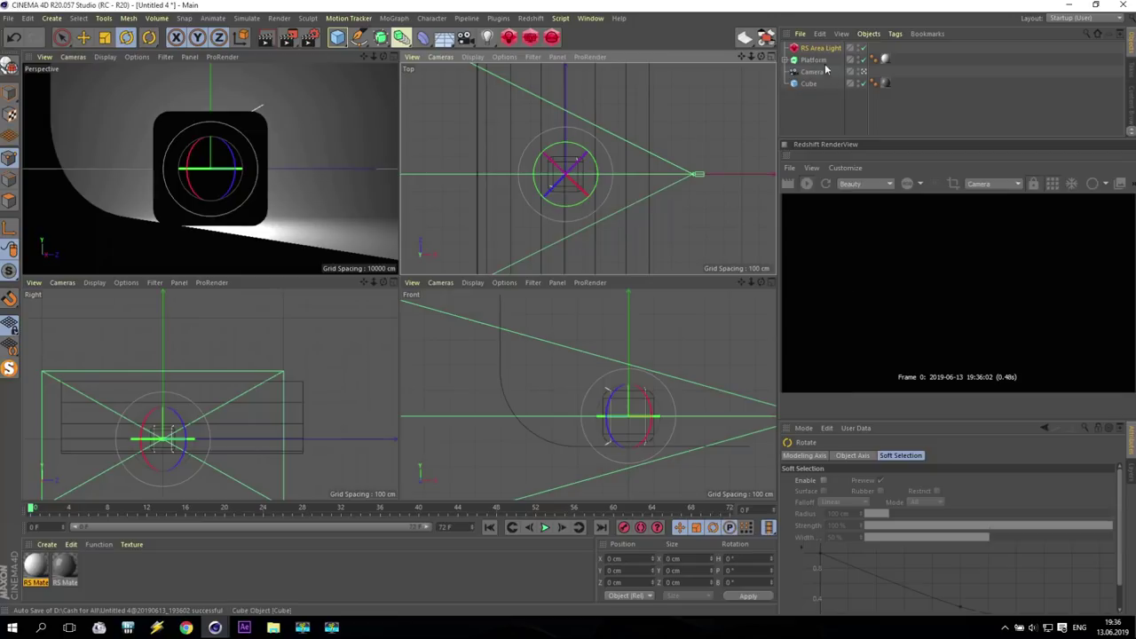
pyautogui.click(816, 48)
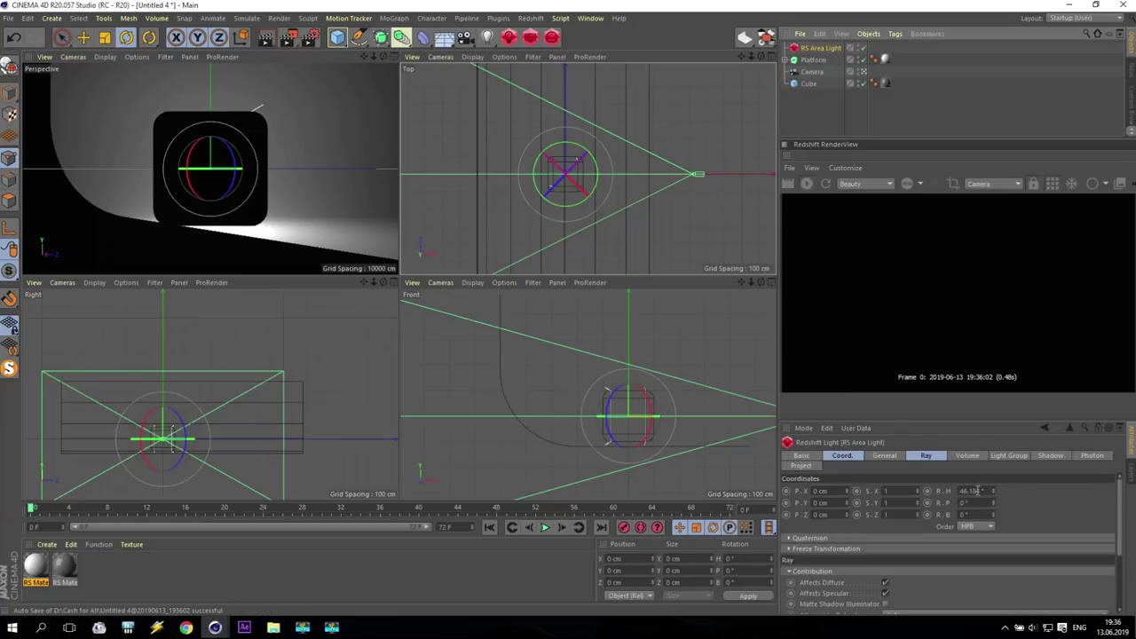
pyautogui.write('45')
pyautogui.press('Return')
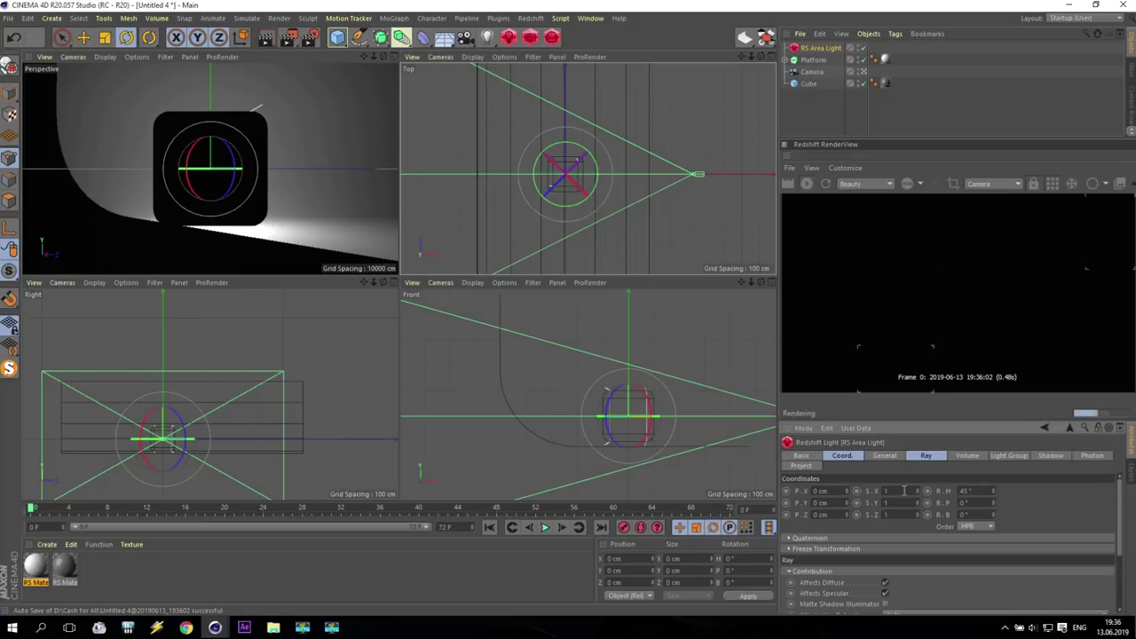
# Step: Move the area light diagonally in front of the cube in the Top view, to about X 293 cm and Z -293 cm
pyautogui.press('e')
pyautogui.moveTo(533, 144); pyautogui.dragTo(627, 216)
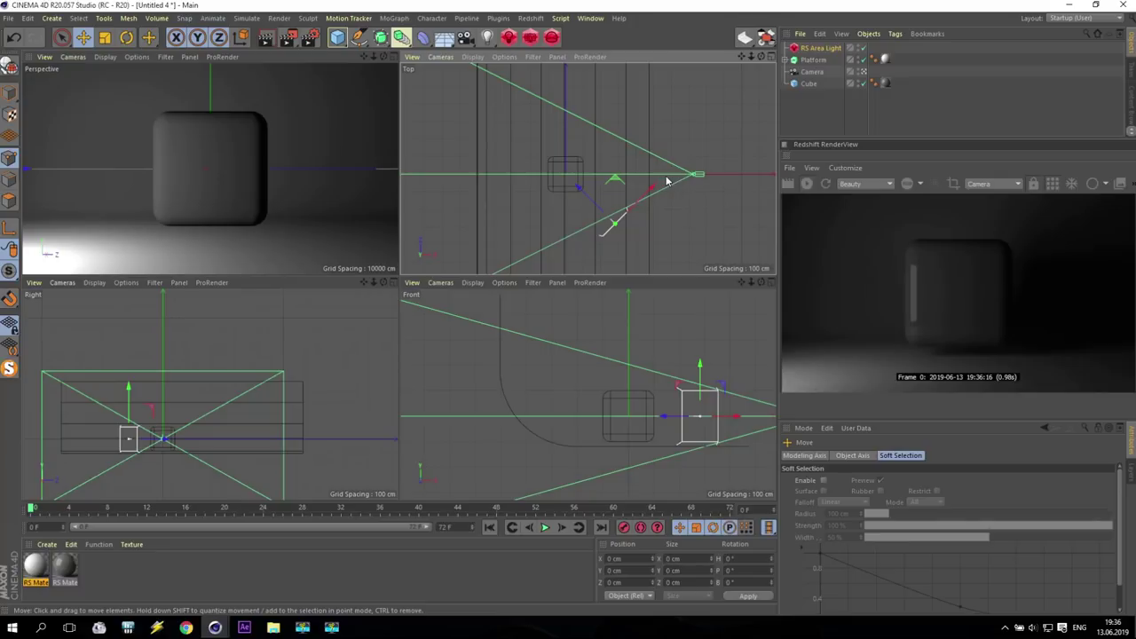
pyautogui.moveTo(618, 214); pyautogui.dragTo(591, 197)
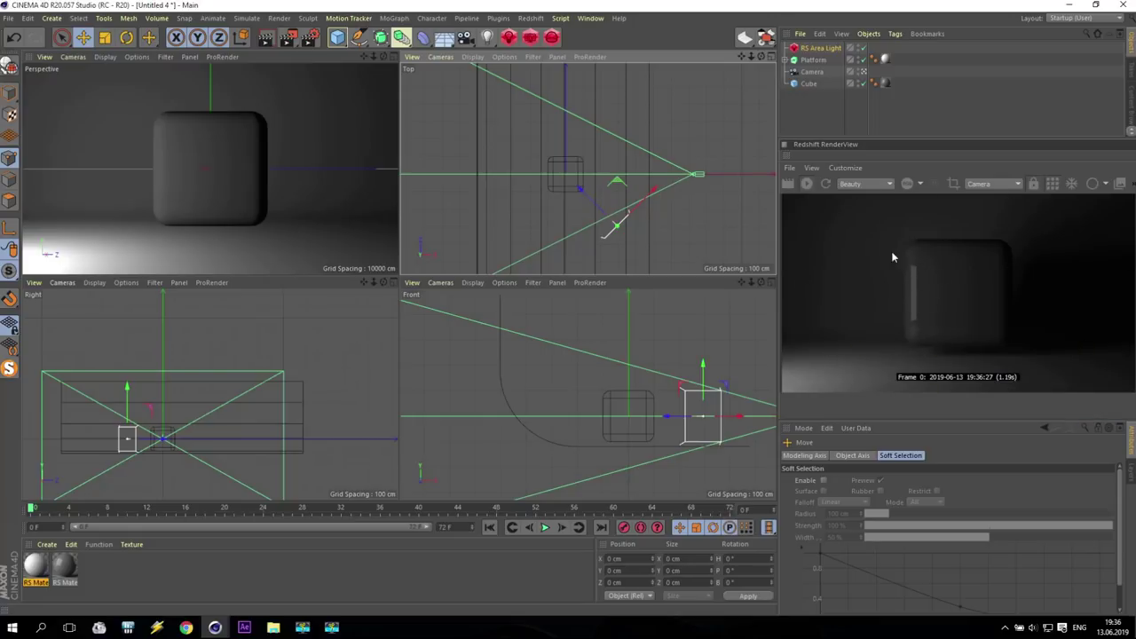
# Step: Switch the area light's colour mode to Temperature
pyautogui.click(820, 48)
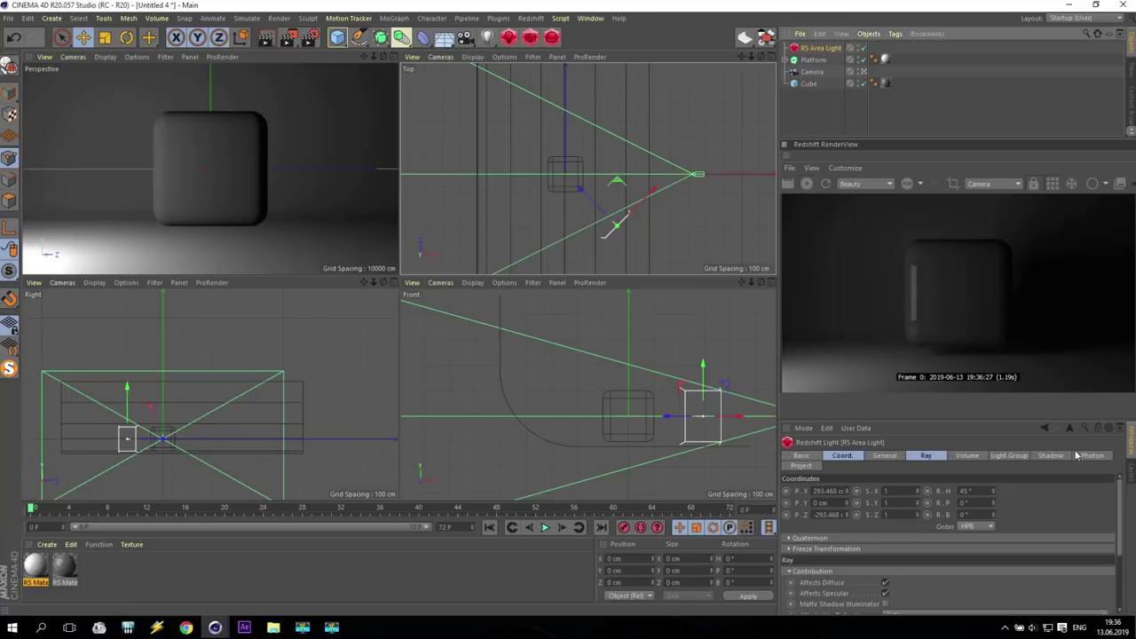
pyautogui.scroll(-5, 1120, 497)
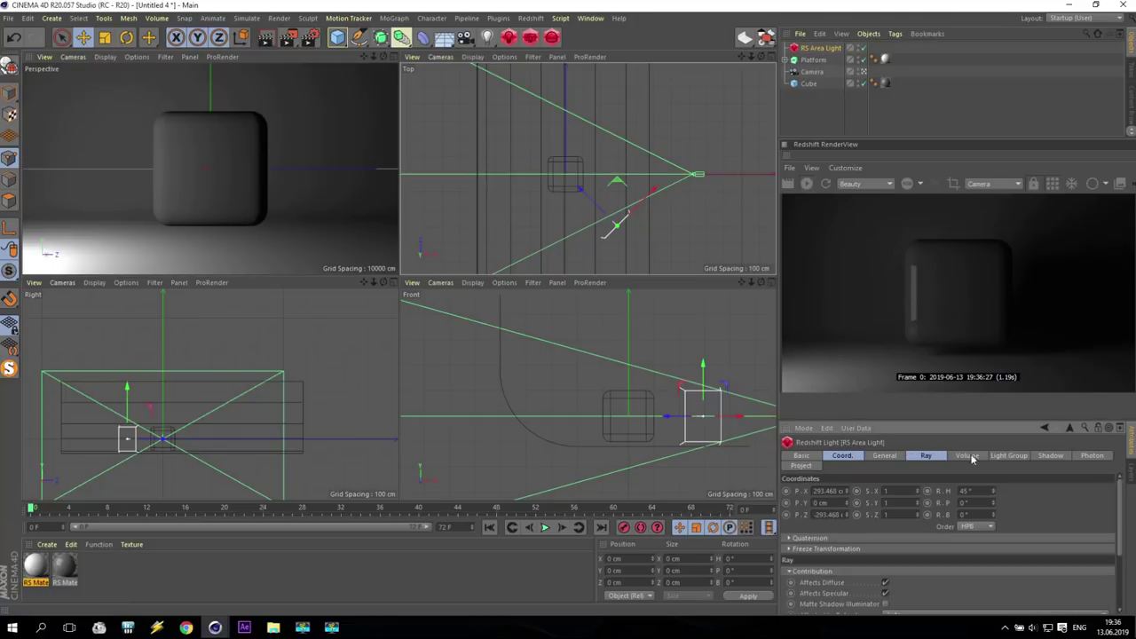
pyautogui.click(885, 455)
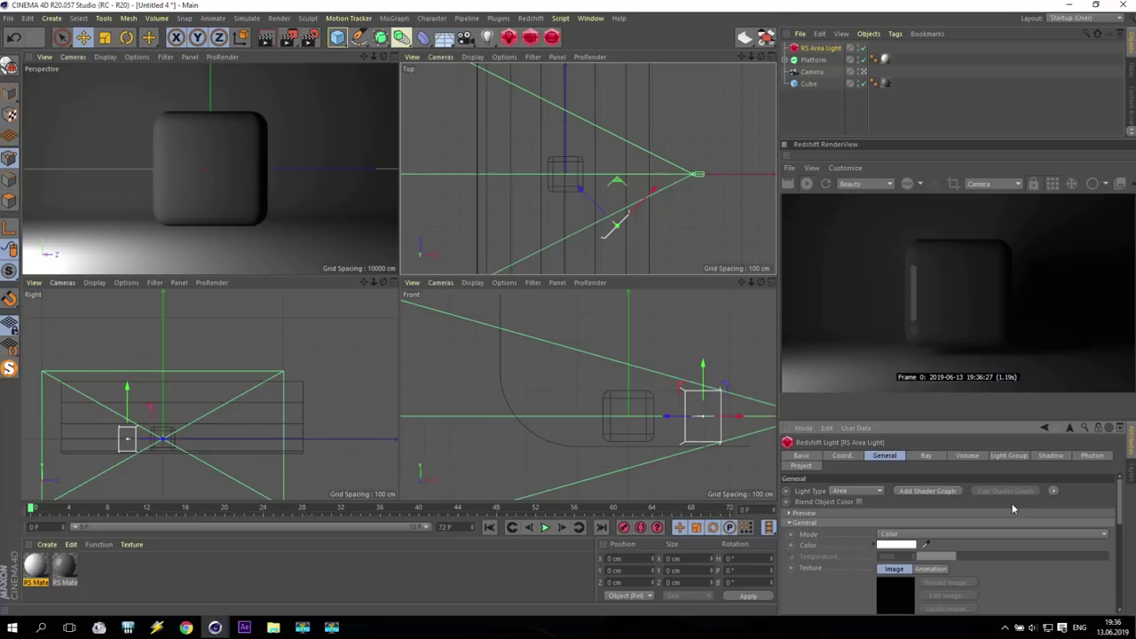
pyautogui.click(894, 534)
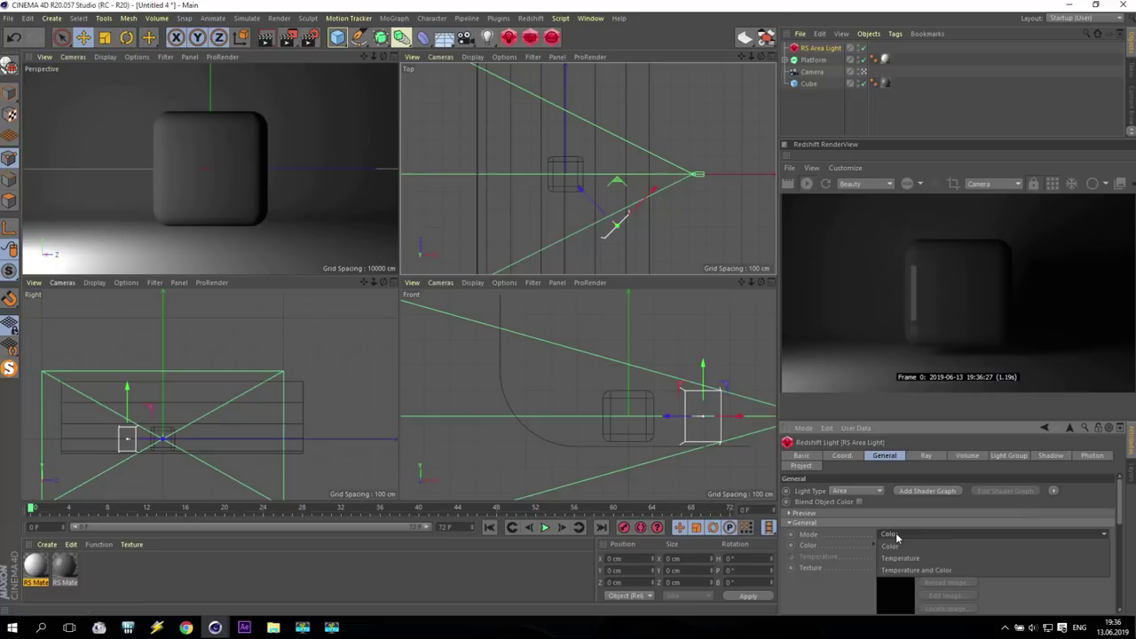
pyautogui.click(900, 558)
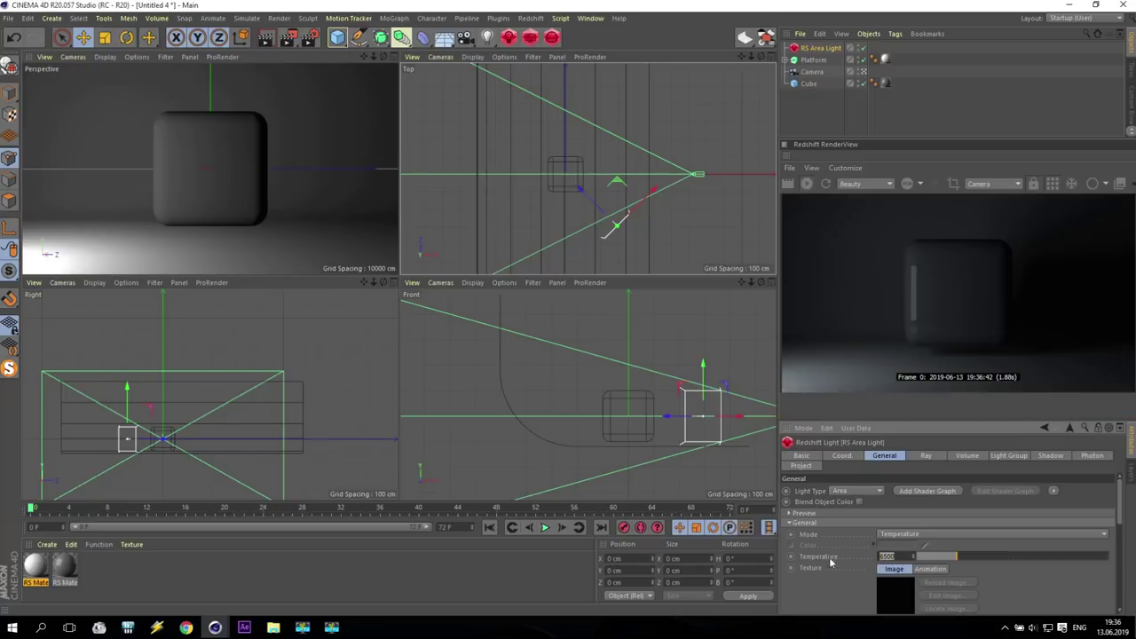
# Step: Set the area light's intensity multiplier to 3 after trying 2
pyautogui.scroll(-3, 1120, 499)
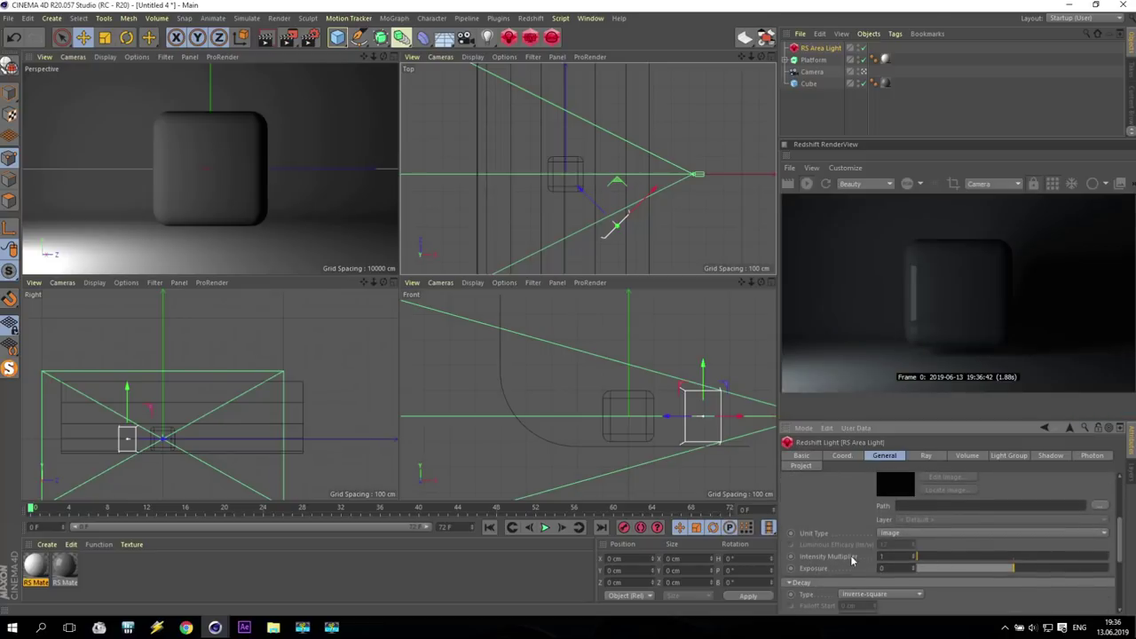
pyautogui.write('2')
pyautogui.press('Return')
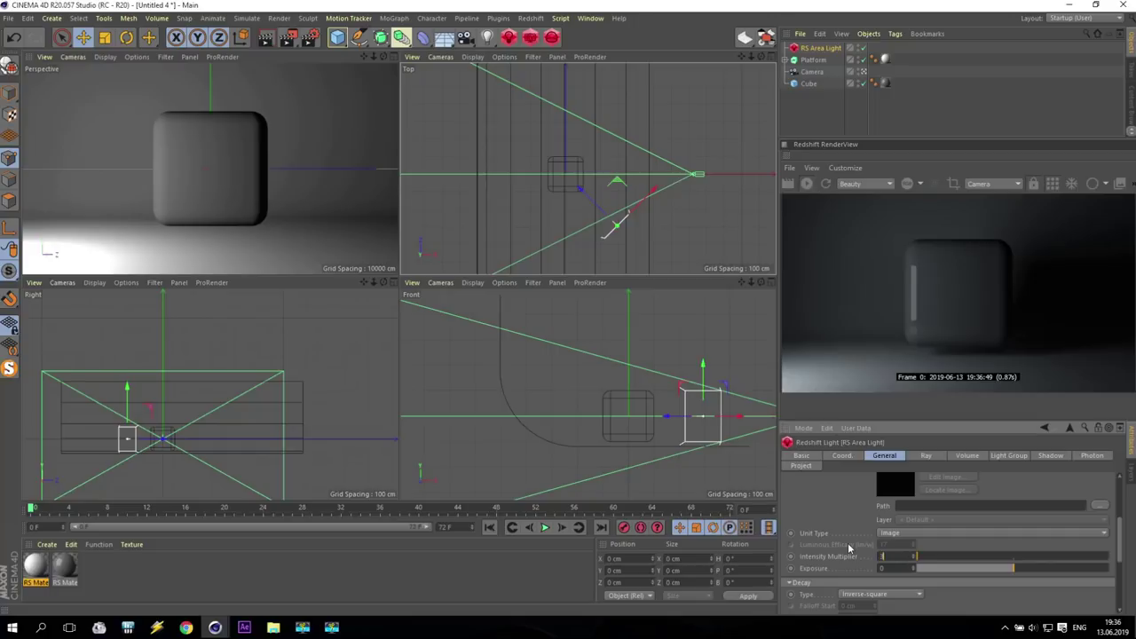
pyautogui.press('Return')
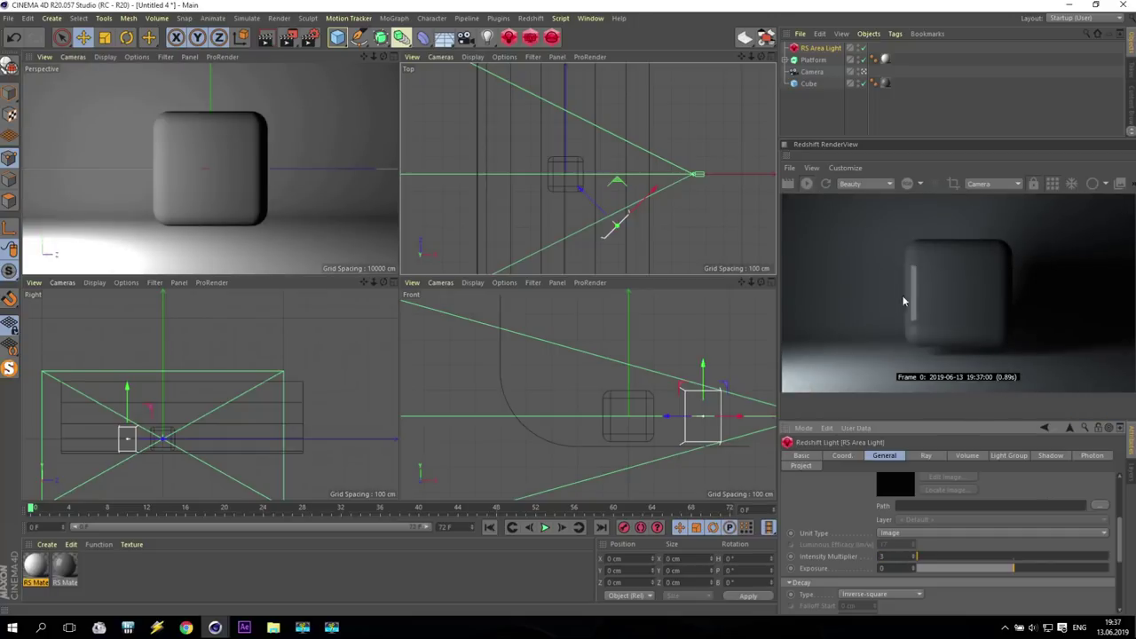
# Step: Set the area light's rectangle size to 150 cm in X and 300 cm in Y
pyautogui.moveTo(1120, 526); pyautogui.dragTo(1120, 575)
pyautogui.doubleClick(875, 531)
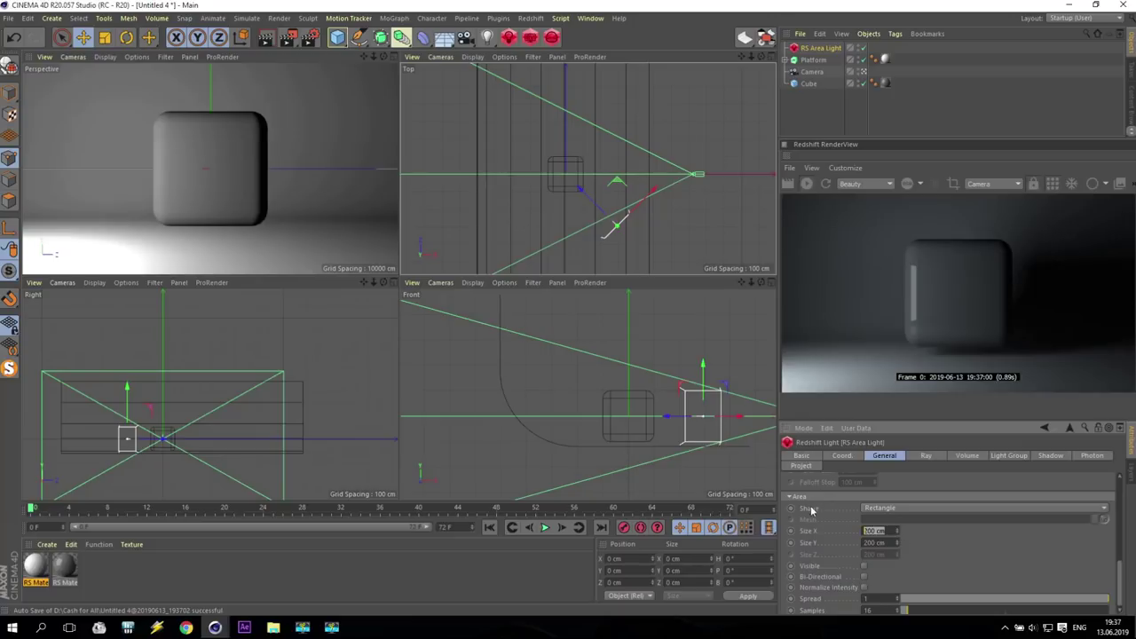
pyautogui.write('150')
pyautogui.press('Return')
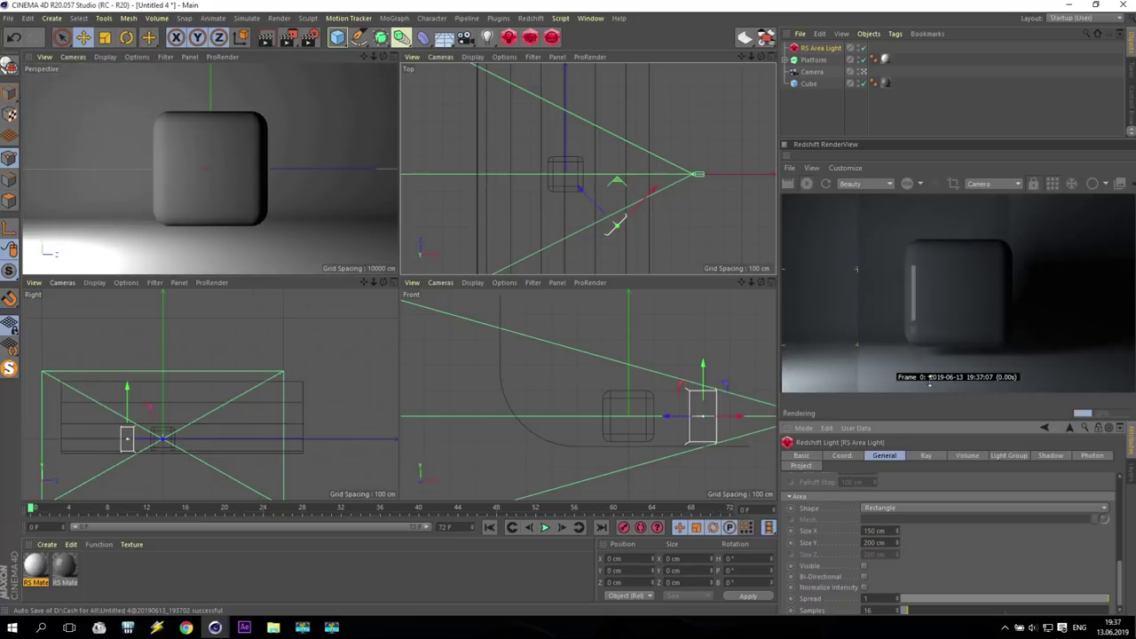
pyautogui.doubleClick(887, 542)
pyautogui.write('300')
pyautogui.press('Return')
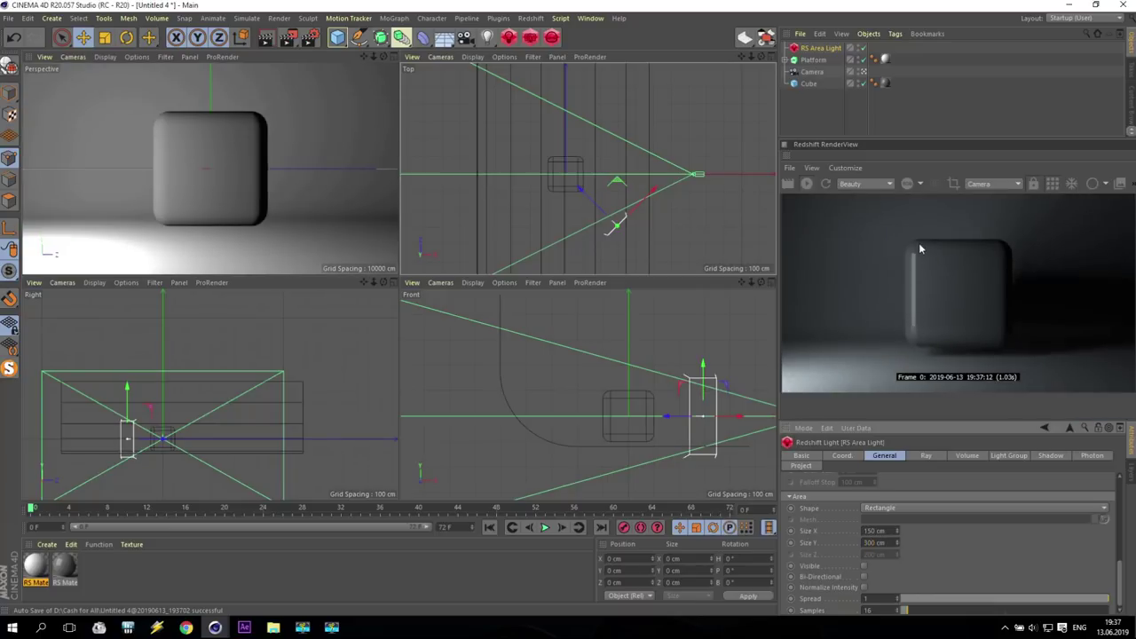
# Step: Set the area light's Y size to 400 cm and raise it in the Front view until its lower edge meets the floor
pyautogui.moveTo(894, 542); pyautogui.dragTo(827, 533)
pyautogui.write('400')
pyautogui.press('Return')
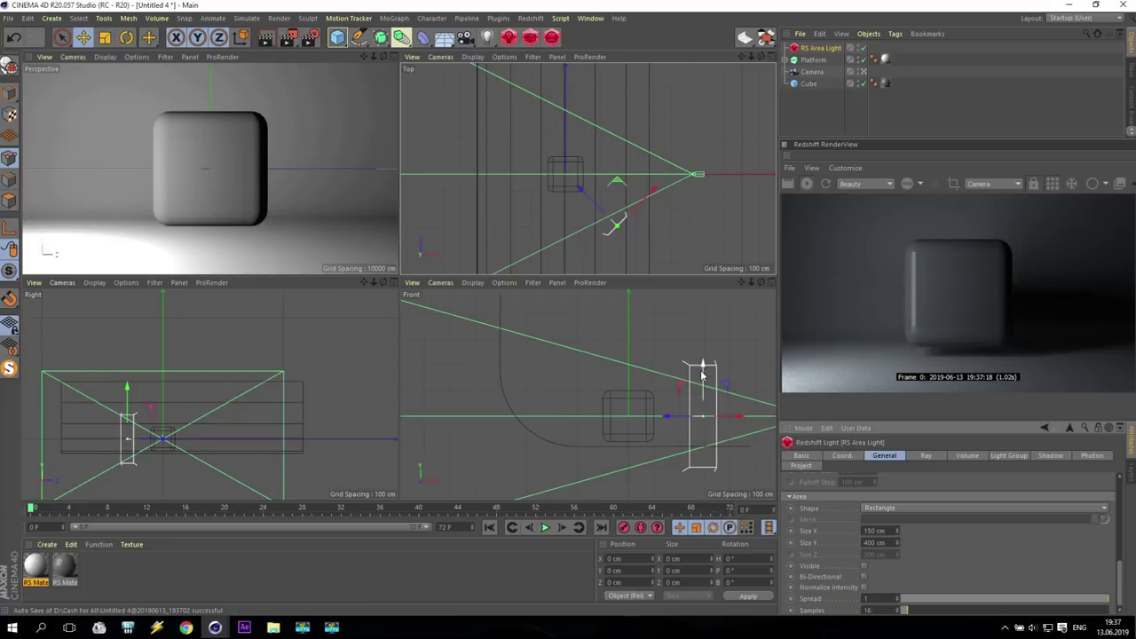
pyautogui.moveTo(702, 377); pyautogui.dragTo(707, 359)
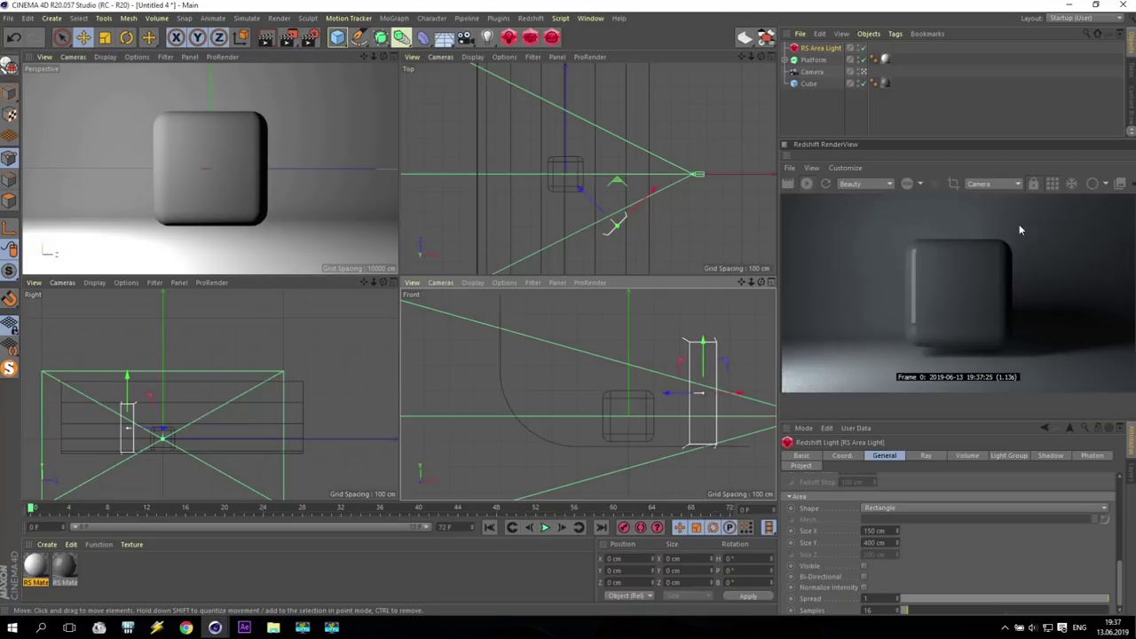
# Step: Add a second Redshift area light and rotate it about its vertical axis in the Top view, mirroring the first light's diagonal
pyautogui.click(529, 39)
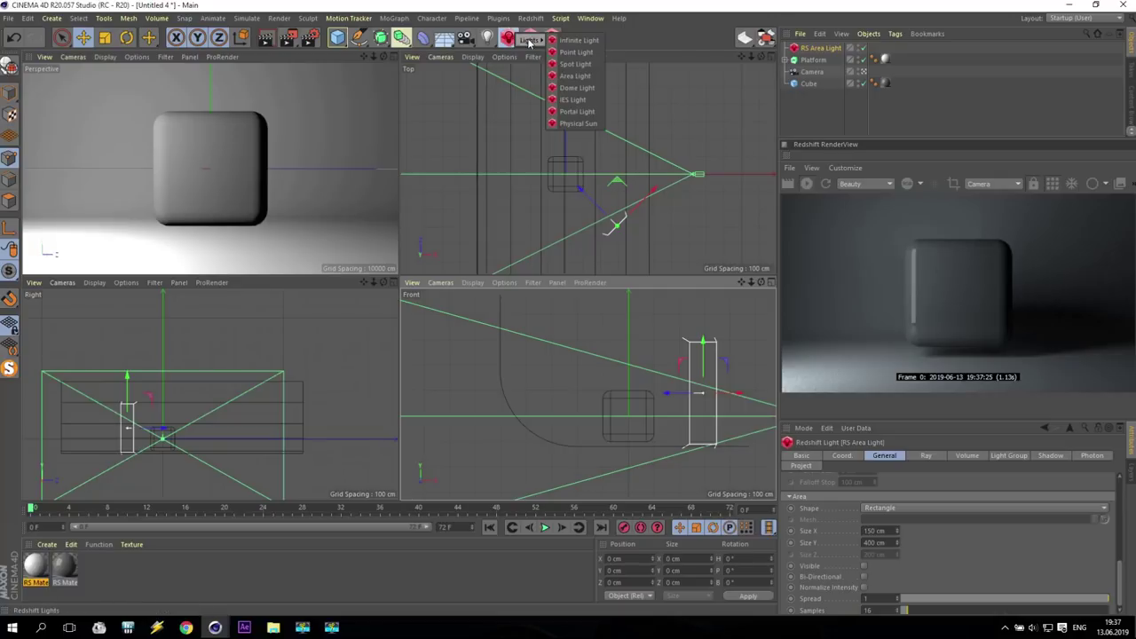
pyautogui.click(590, 76)
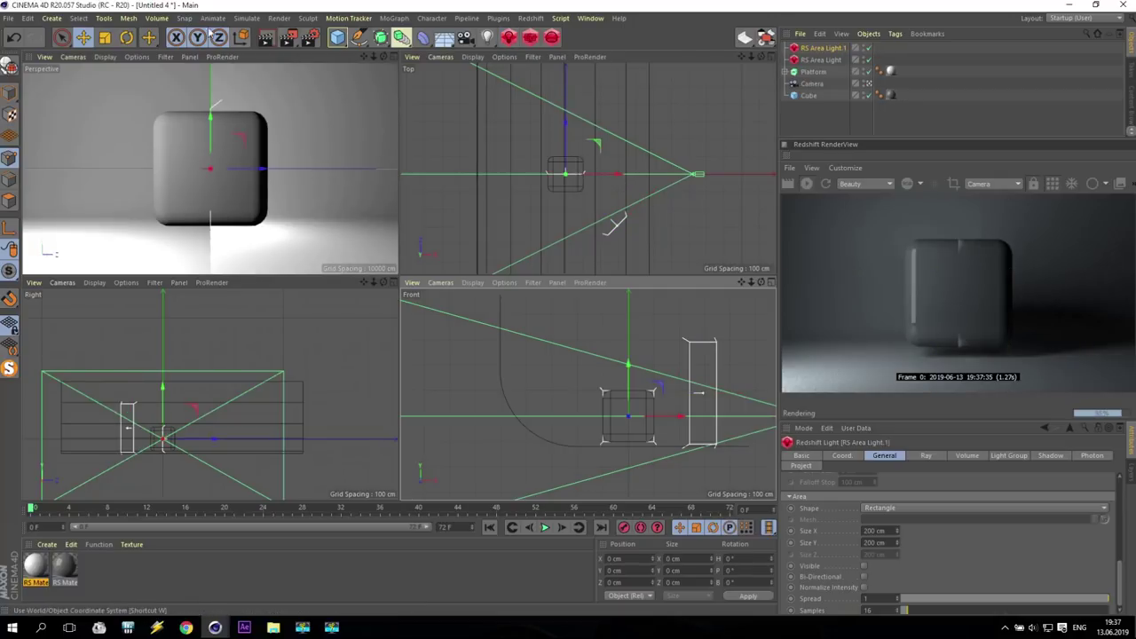
pyautogui.click(126, 37)
pyautogui.moveTo(597, 163); pyautogui.dragTo(458, 144)
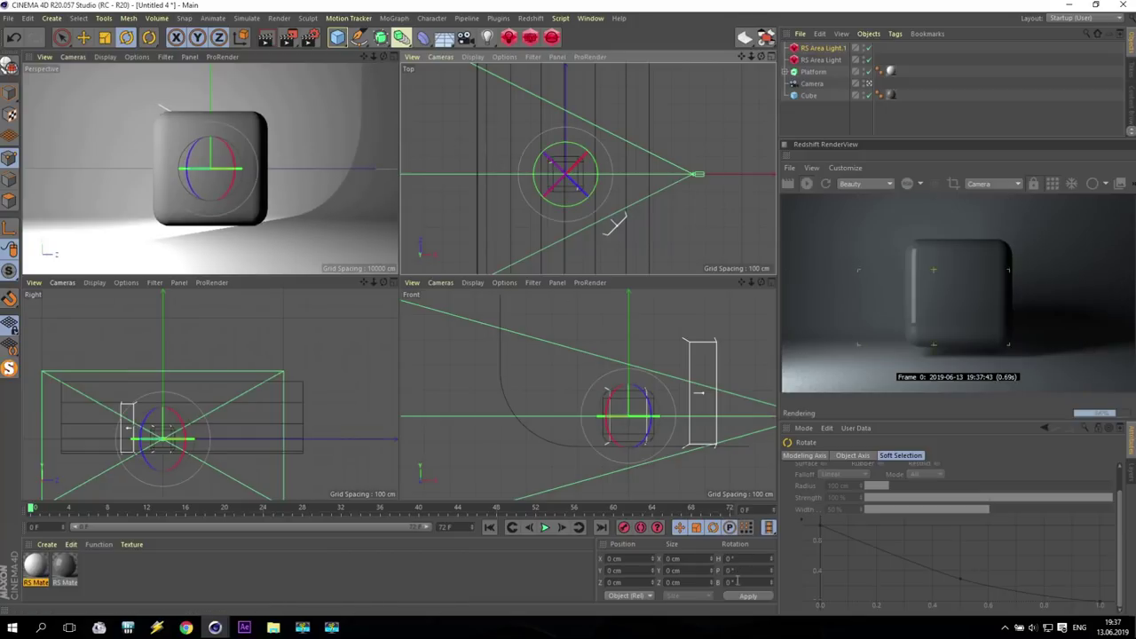
# Step: Set the second area light's heading to 135° and move it diagonally away from the cube to about 239 cm in X and Z
pyautogui.click(822, 48)
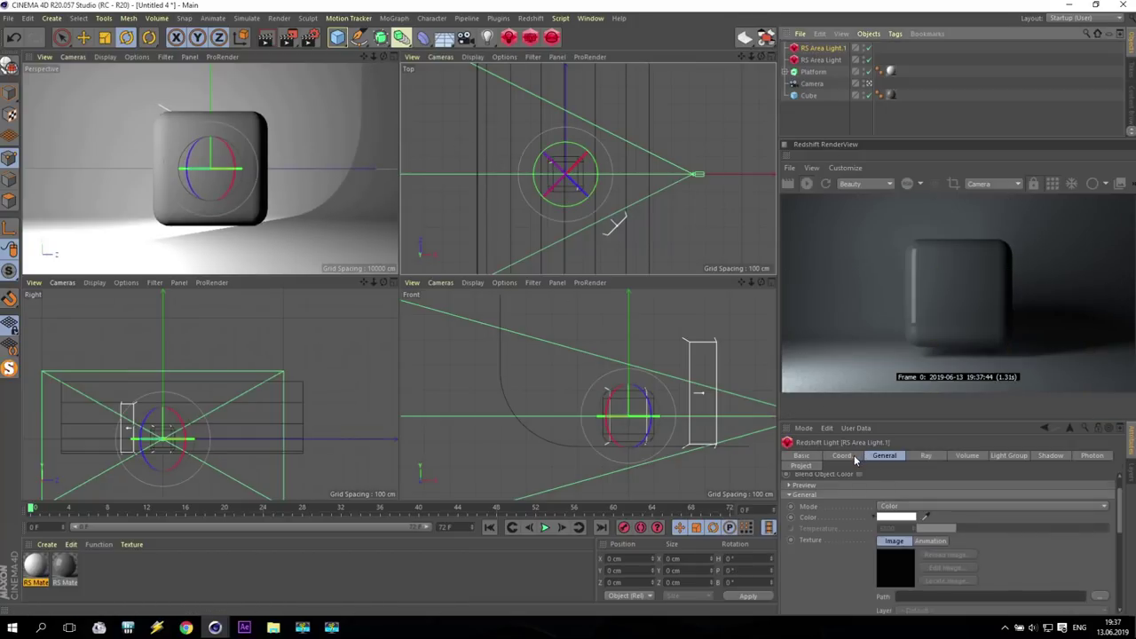
pyautogui.click(843, 455)
pyautogui.write('135.643')
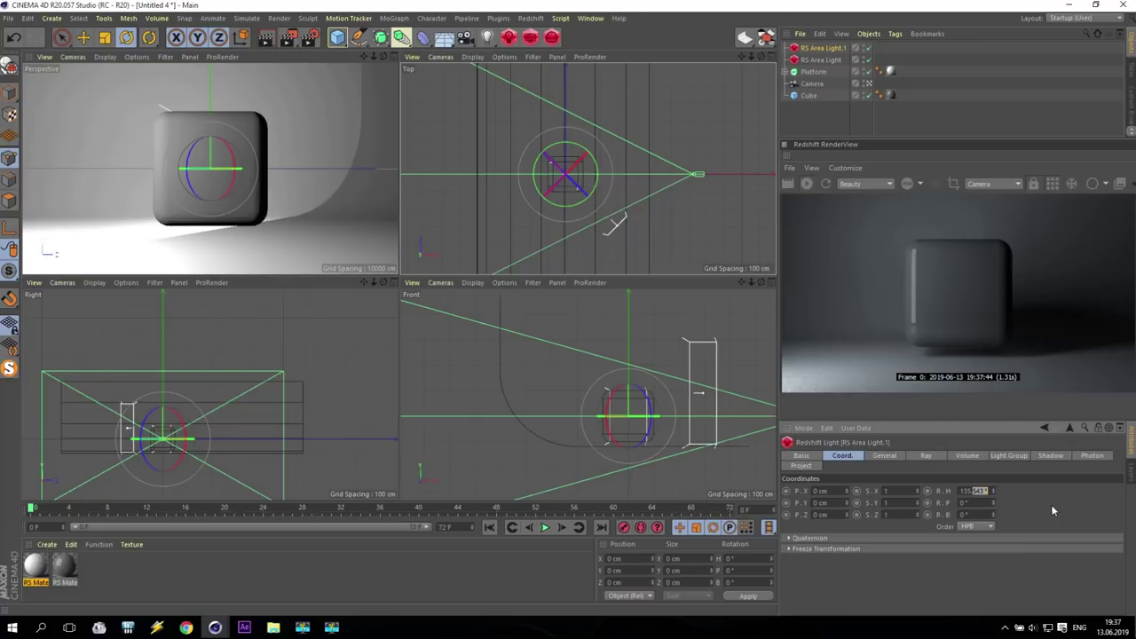
pyautogui.press('Return')
pyautogui.press('e')
pyautogui.moveTo(546, 166); pyautogui.dragTo(575, 175)
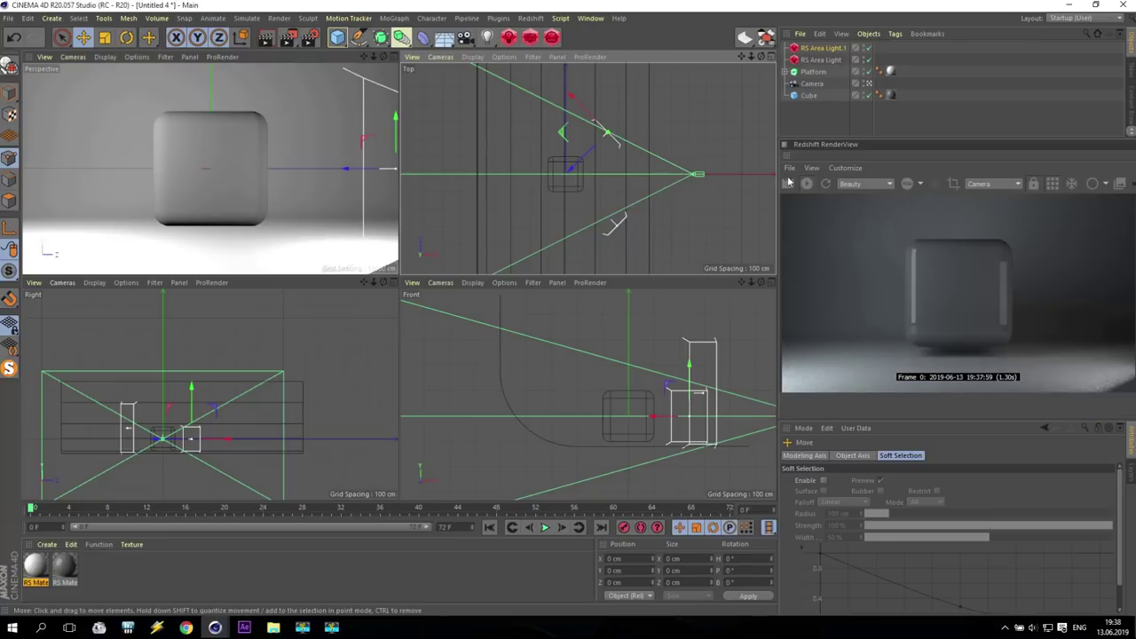
# Step: Compare the first light's intensity, then set the second area light's intensity multiplier to 6 and its Glossy ray scale to 0
pyautogui.click(814, 50)
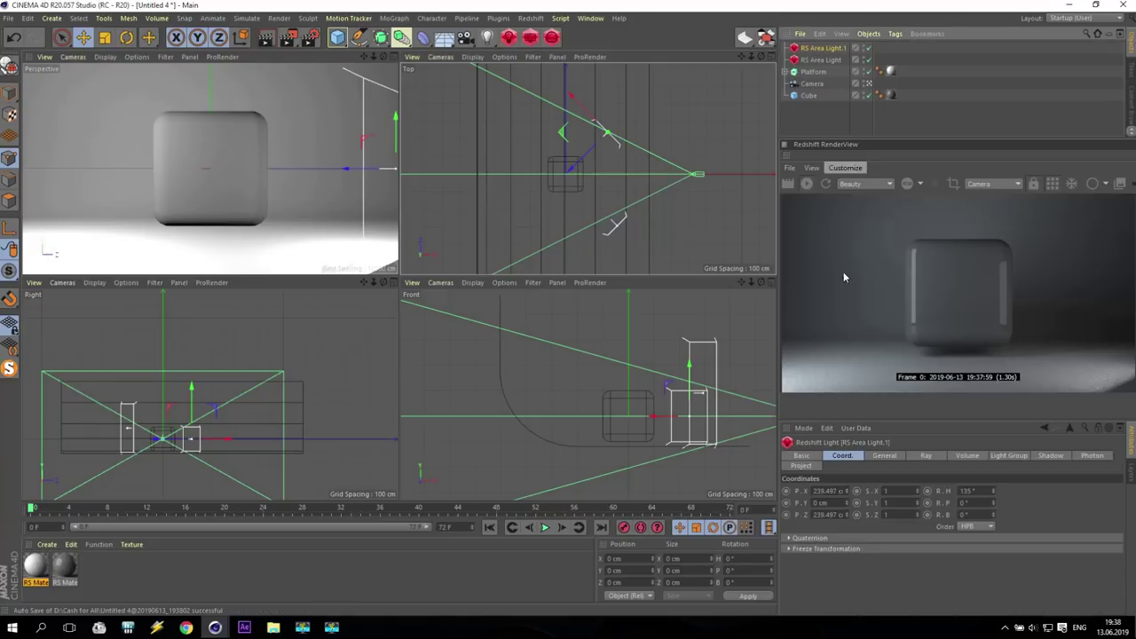
pyautogui.click(821, 59)
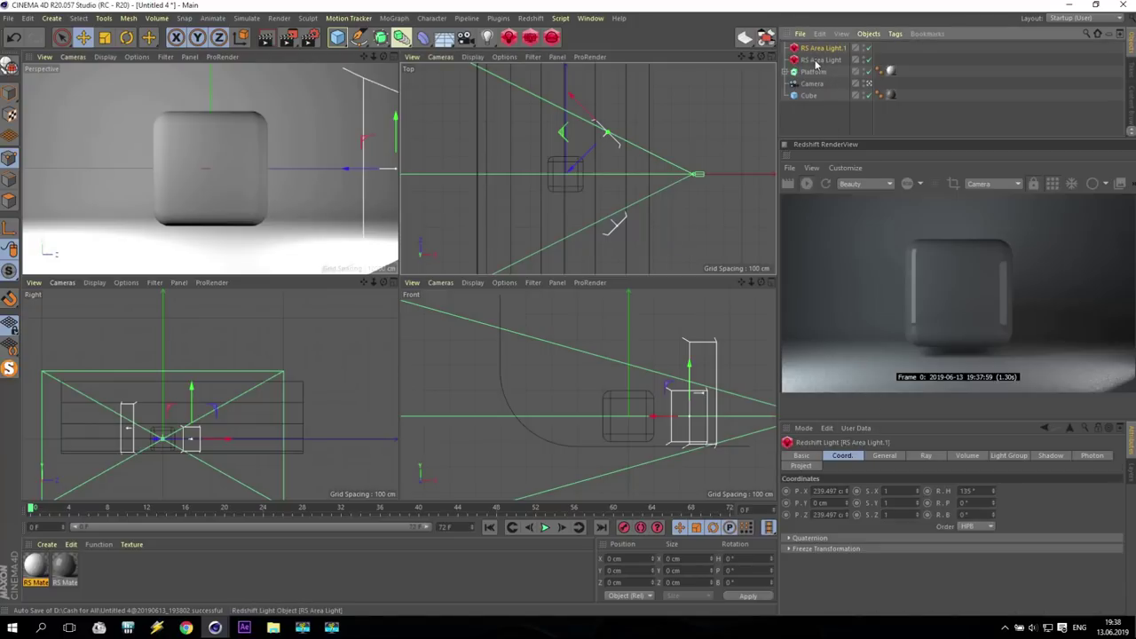
pyautogui.click(882, 456)
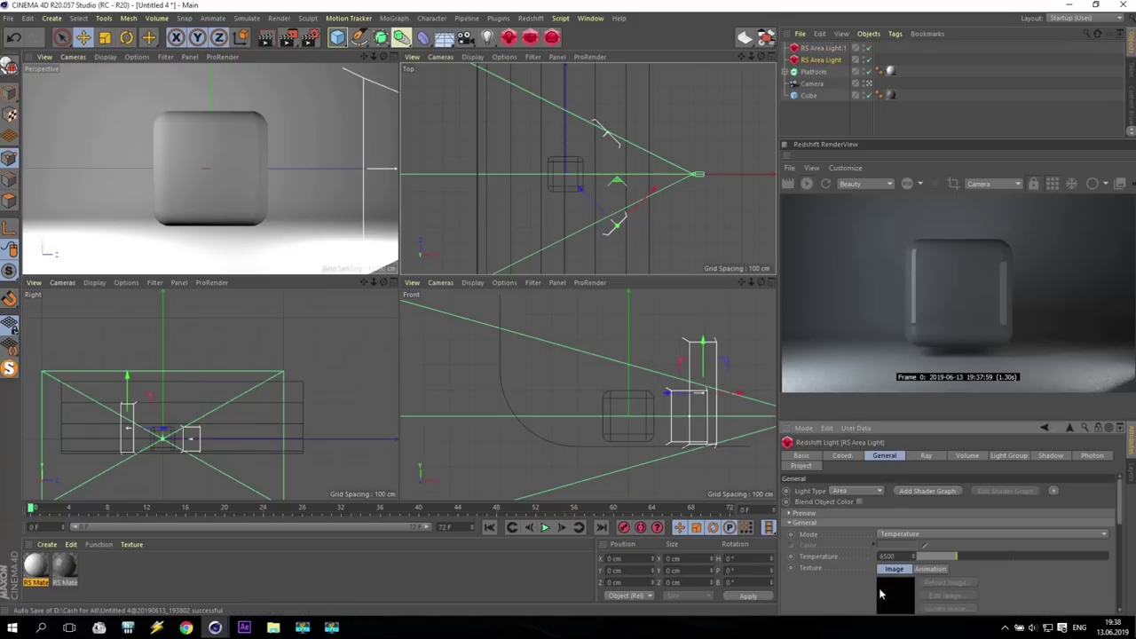
pyautogui.moveTo(1122, 499); pyautogui.dragTo(1090, 552)
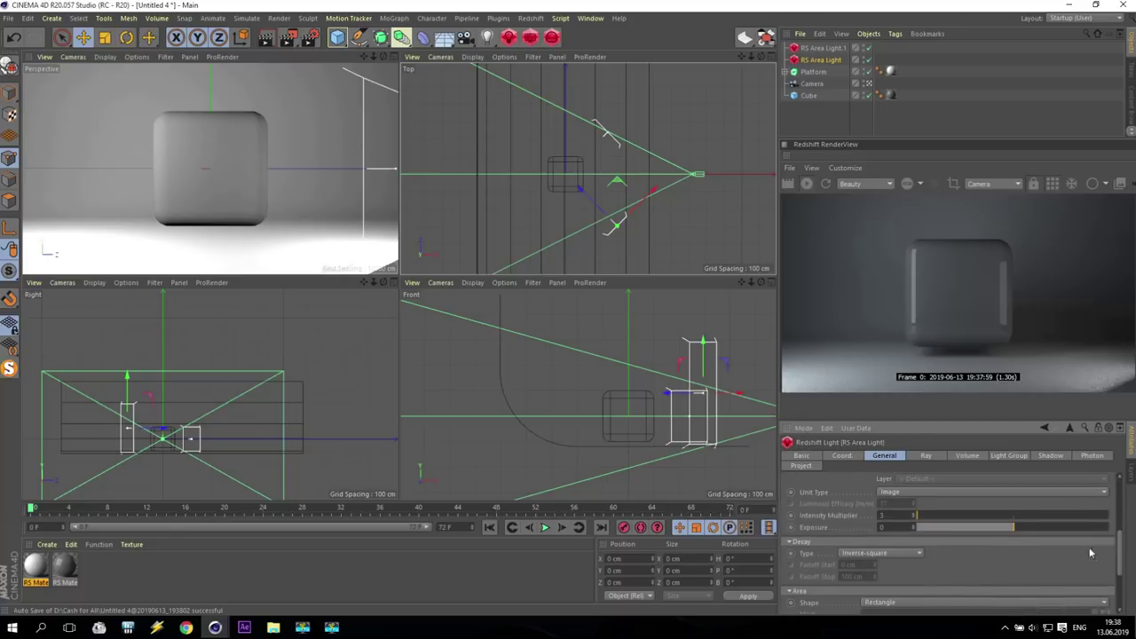
pyautogui.click(817, 48)
pyautogui.click(887, 516)
pyautogui.write('6')
pyautogui.press('Return')
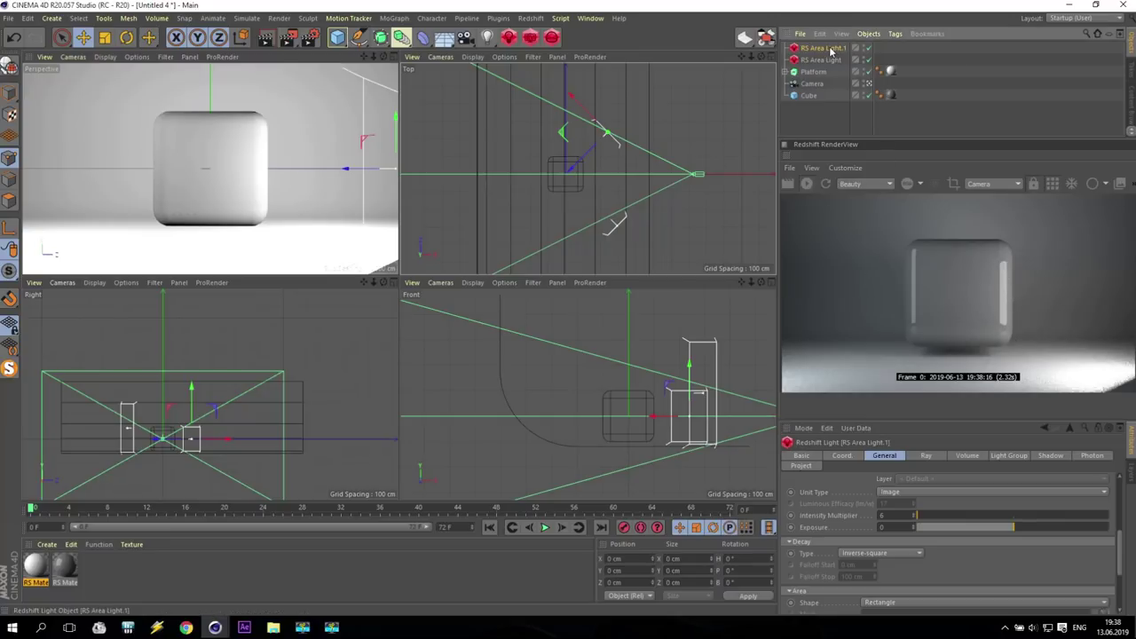
pyautogui.click(926, 456)
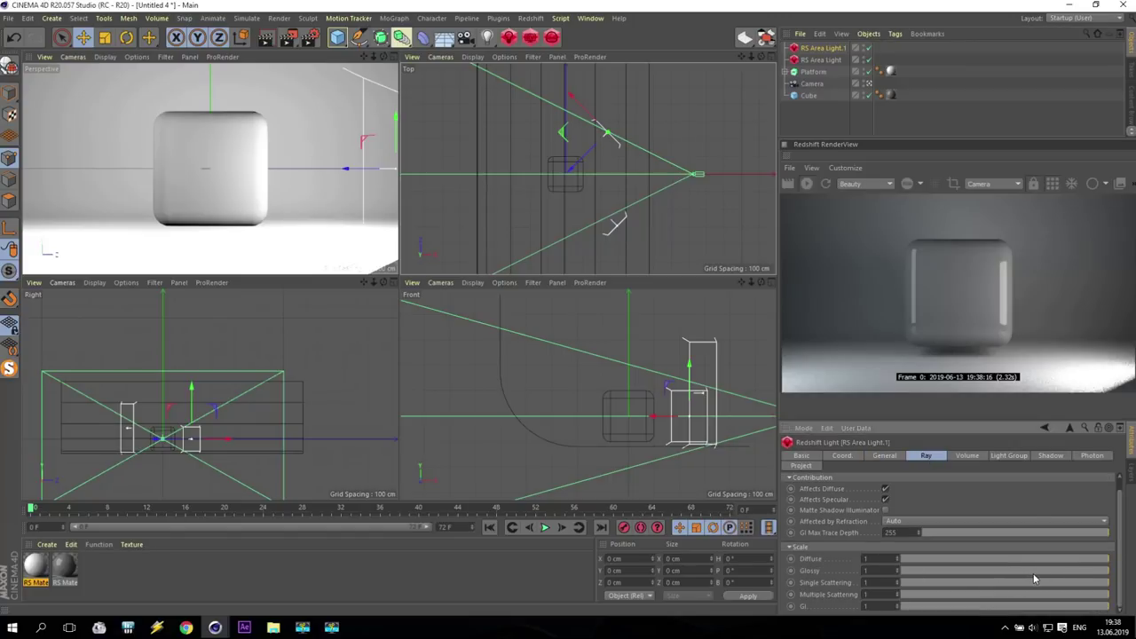
pyautogui.moveTo(1033, 574); pyautogui.dragTo(803, 582)
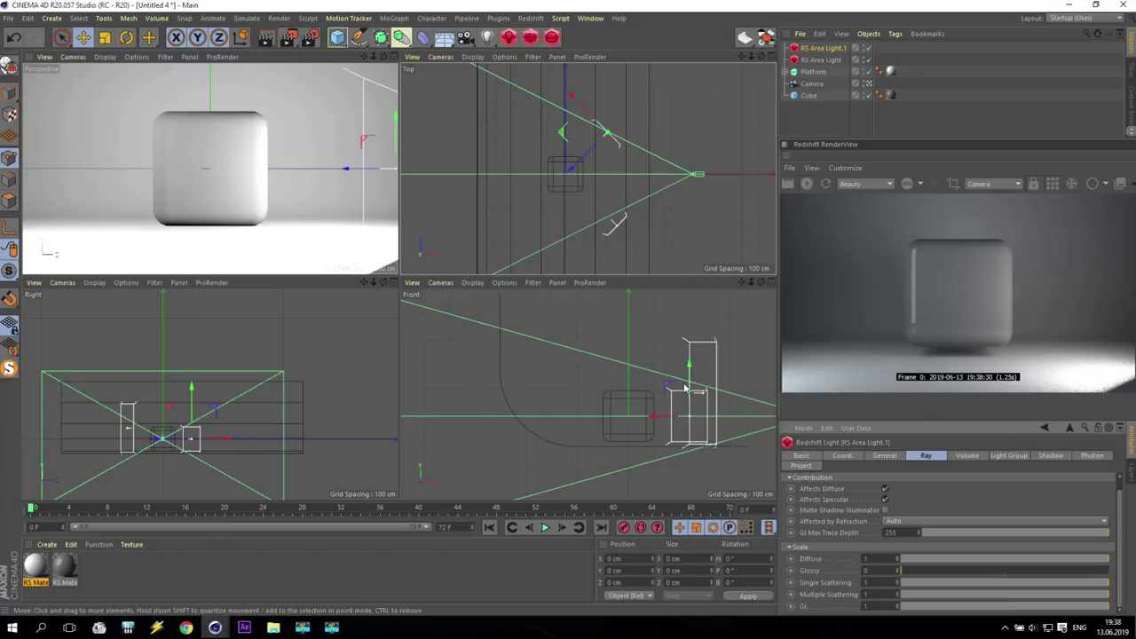
# Step: Raise the second area light in the Front view and tilt it down towards the cube
pyautogui.moveTo(688, 383); pyautogui.dragTo(690, 365)
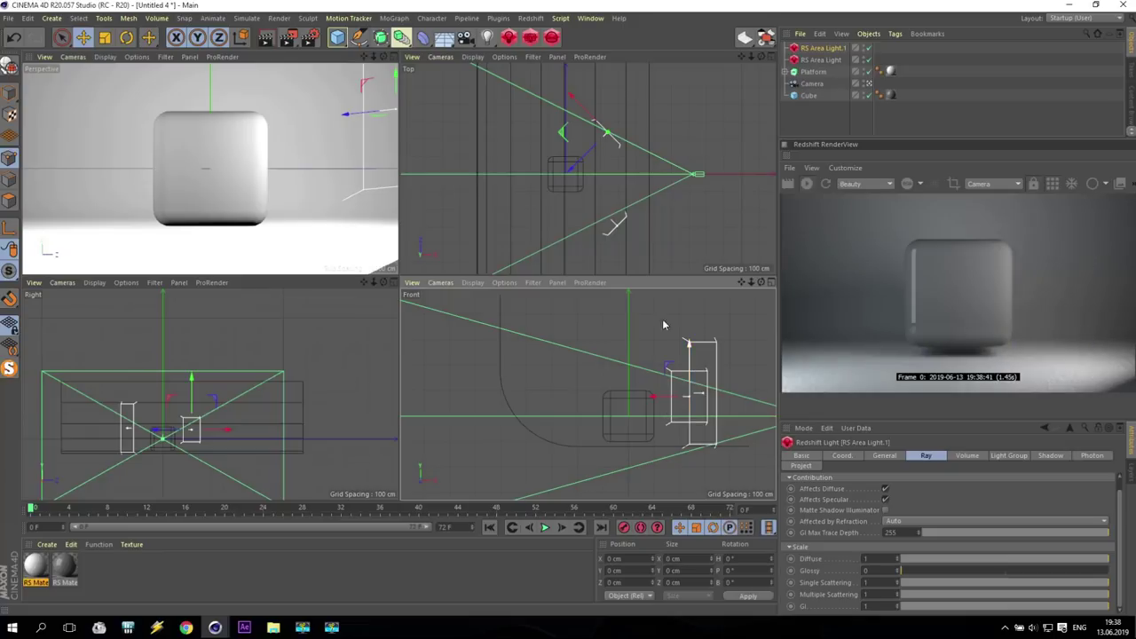
pyautogui.click(126, 37)
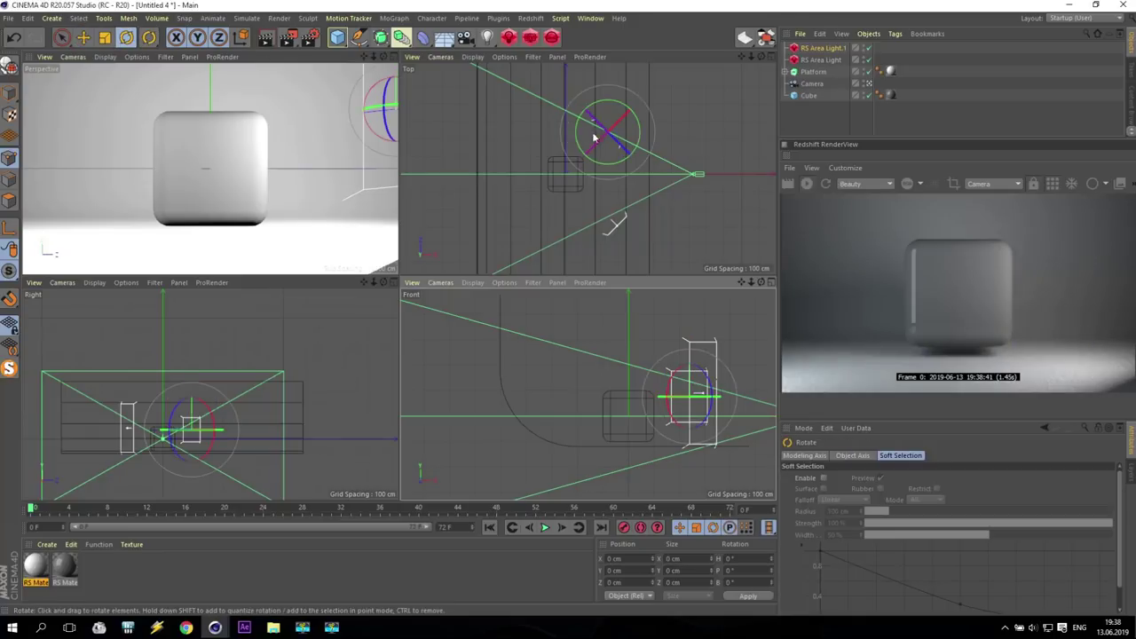
pyautogui.moveTo(589, 135); pyautogui.dragTo(587, 147)
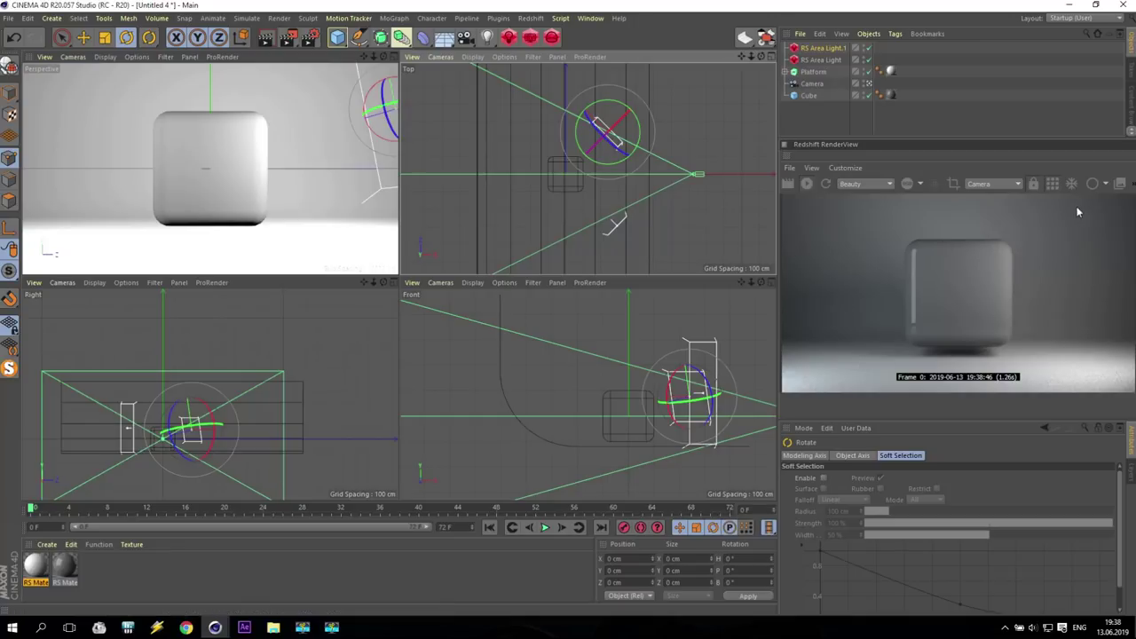
# Step: Add a third Redshift area light at the scene centre and rotate it to lie flat, facing down
pyautogui.click(513, 38)
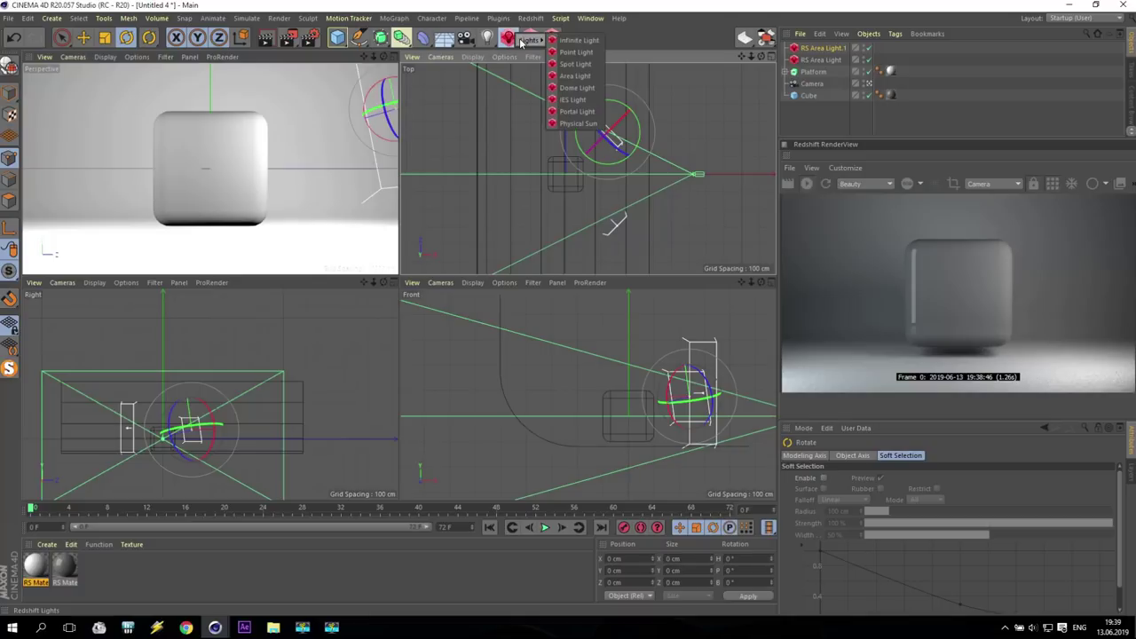
pyautogui.click(575, 76)
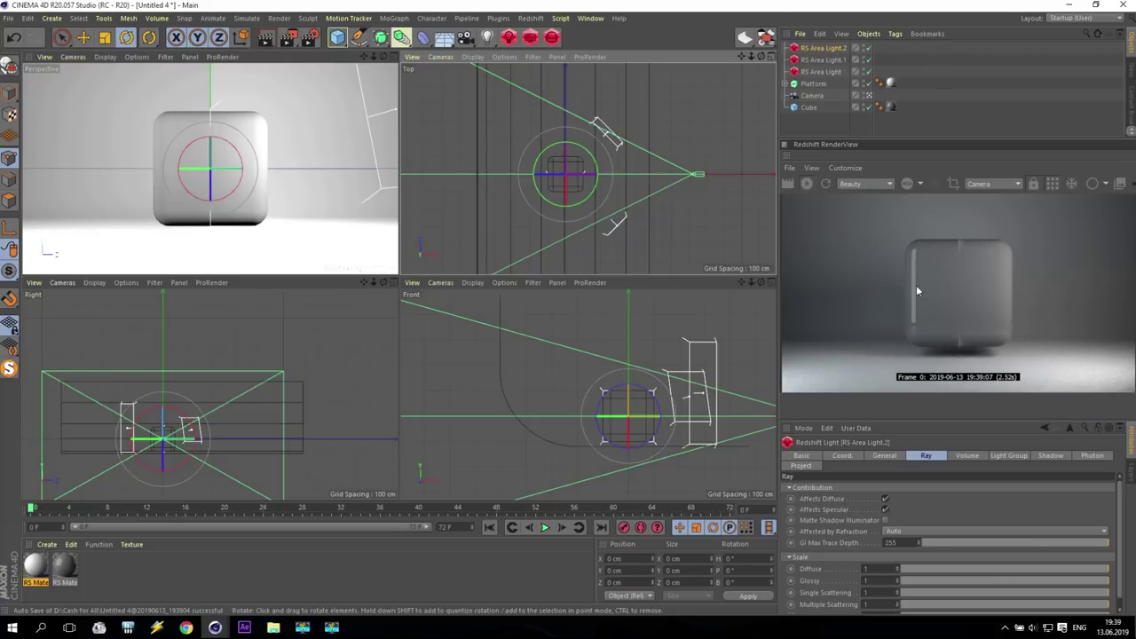
pyautogui.moveTo(578, 173); pyautogui.dragTo(563, 154)
pyautogui.hotkey('ctrl', 'z')
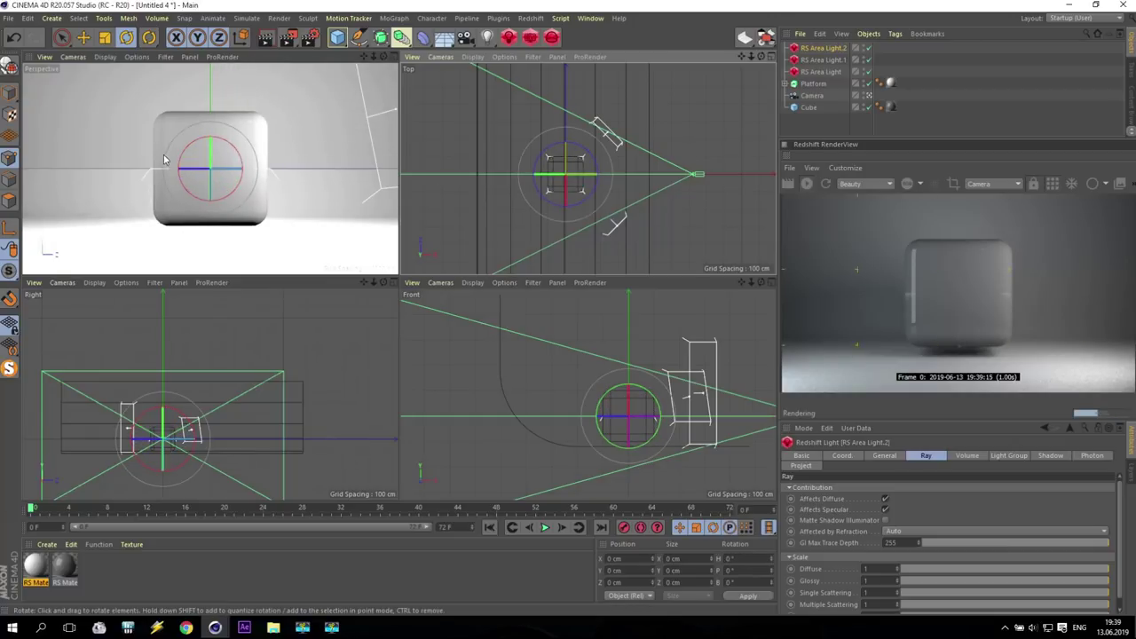
# Step: Raise the third area light above the cube and shift it slightly towards the camera and towards the second light
pyautogui.click(83, 37)
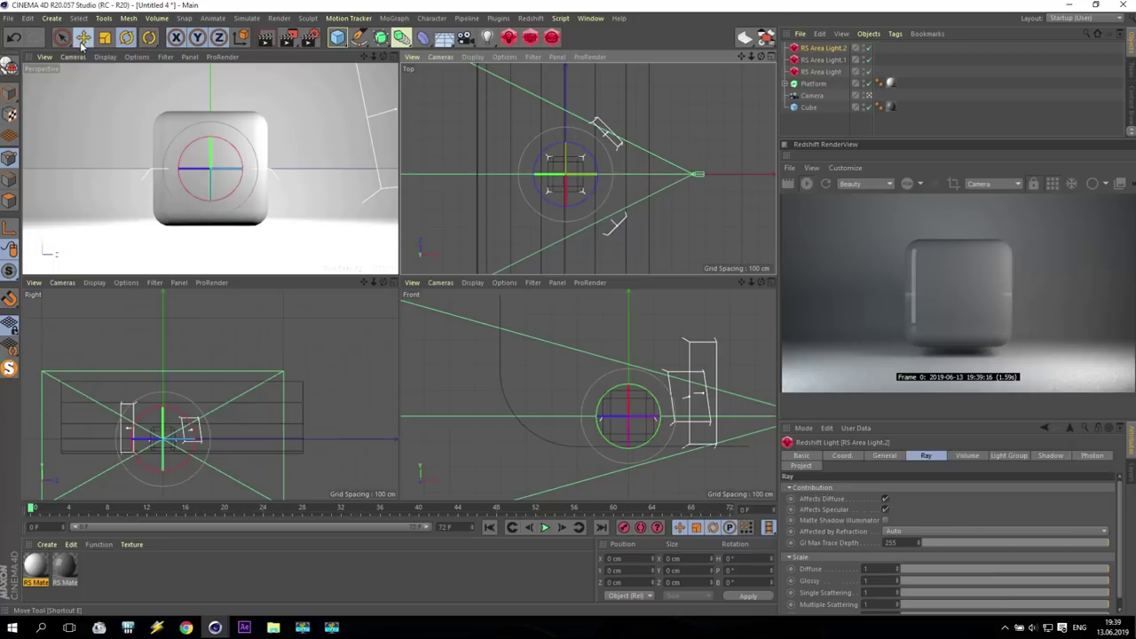
pyautogui.moveTo(210, 229); pyautogui.dragTo(224, 65)
pyautogui.keyDown('alt'); pyautogui.moveTo(621, 408); pyautogui.dragTo(543, 395, button='middle'); pyautogui.keyUp('alt')
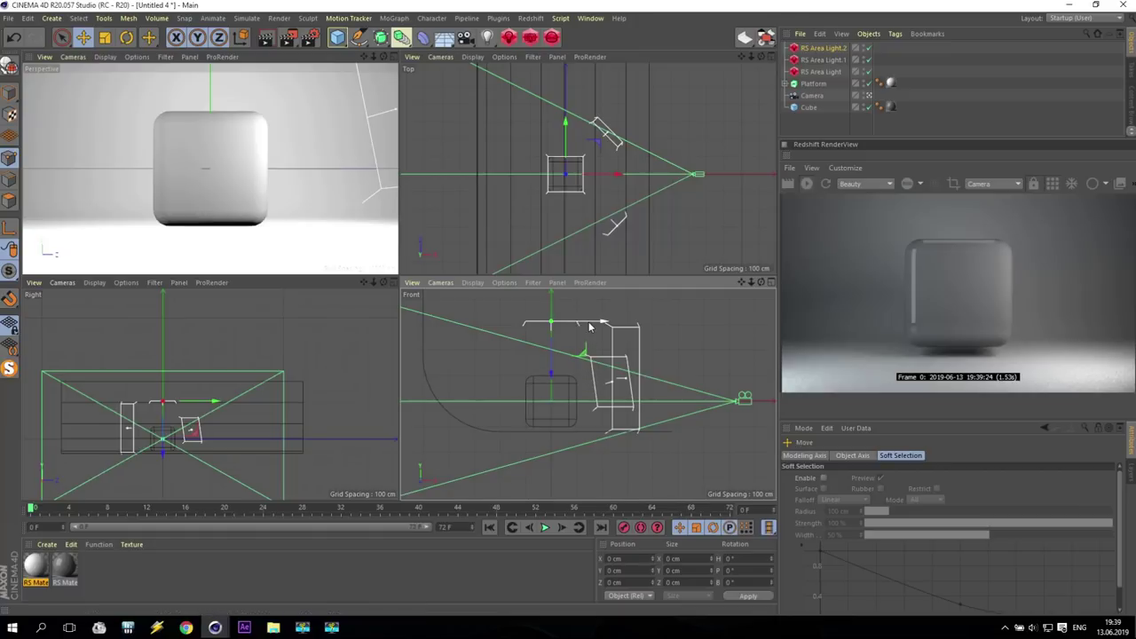
pyautogui.moveTo(589, 328); pyautogui.dragTo(599, 328)
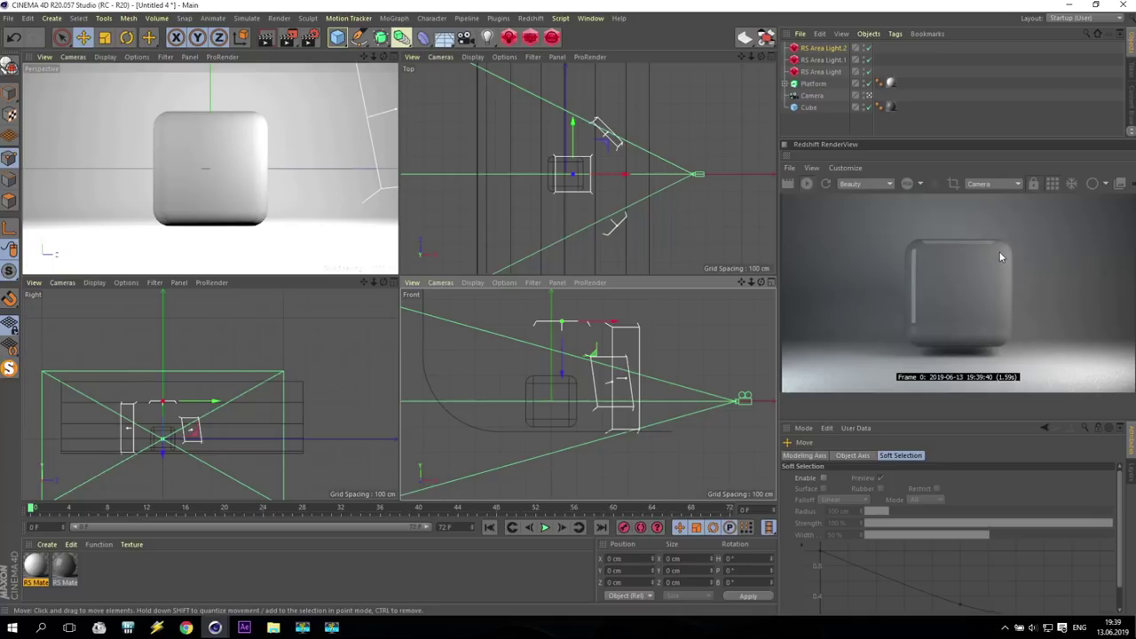
pyautogui.moveTo(573, 122); pyautogui.dragTo(570, 128)
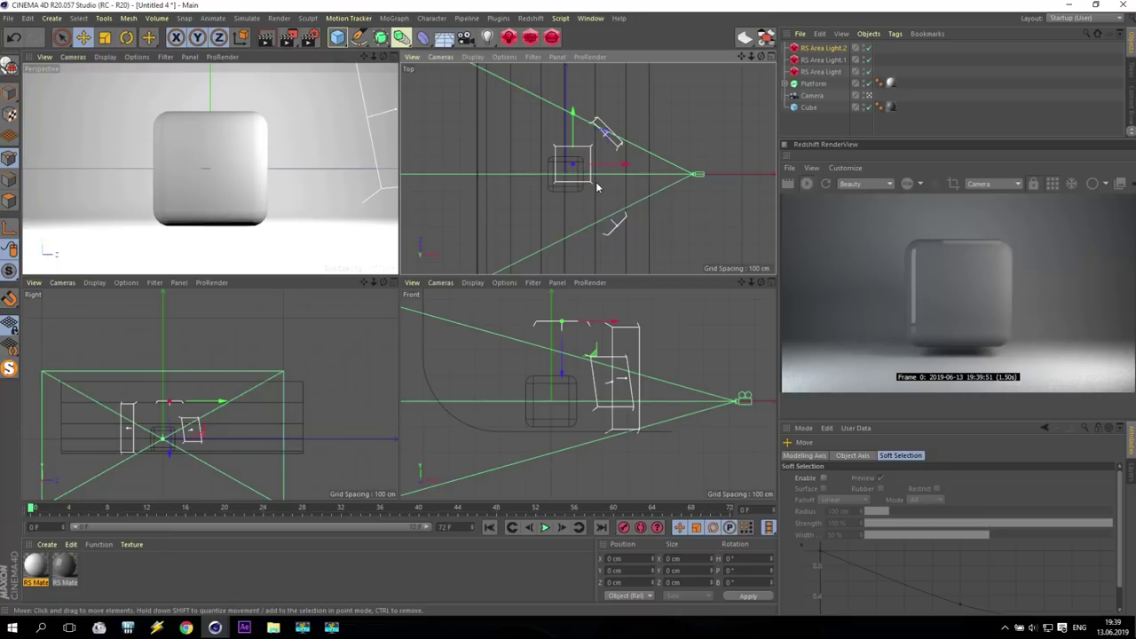
# Step: Set the overhead area light's rectangle size to 400 cm in both X and Y
pyautogui.click(825, 48)
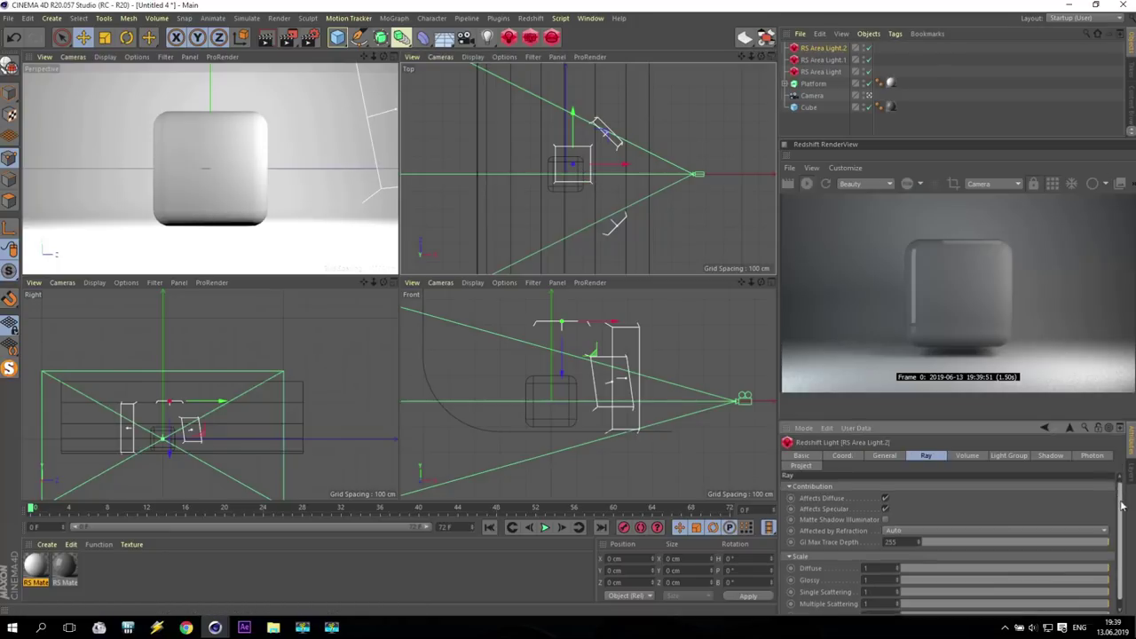
pyautogui.scroll(-1, 1025, 535)
pyautogui.click(884, 456)
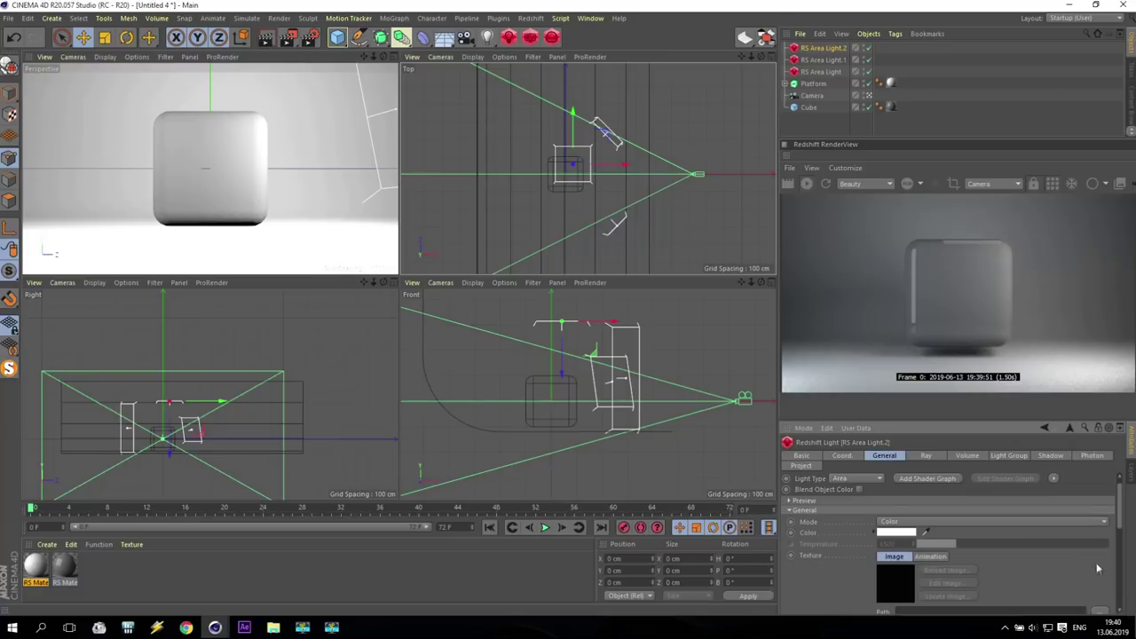
pyautogui.moveTo(1119, 503); pyautogui.dragTo(1120, 564)
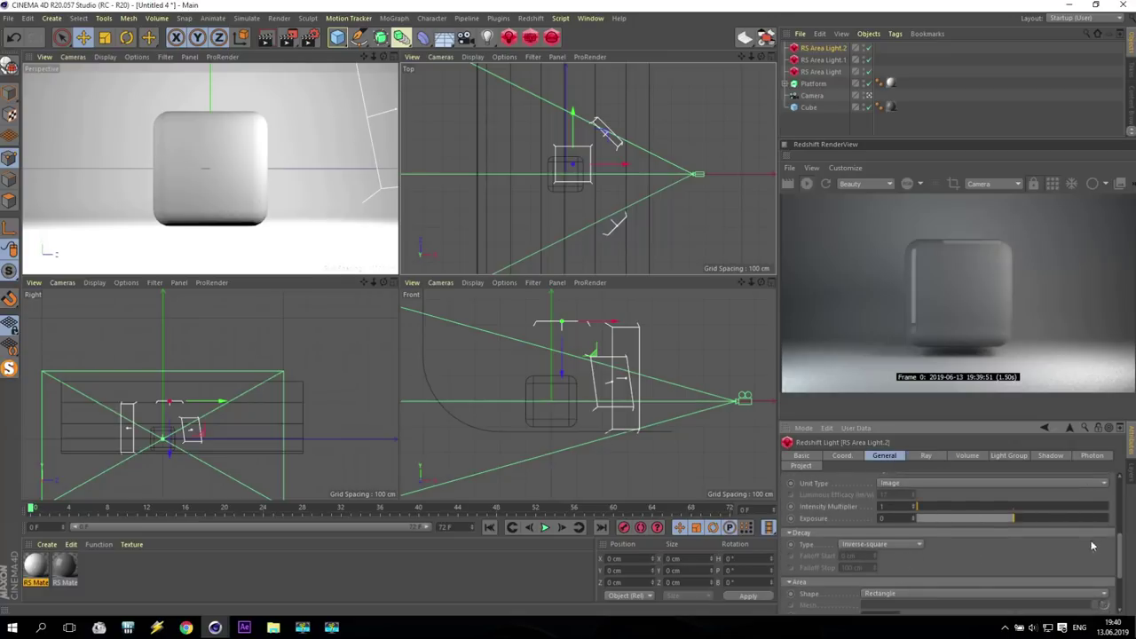
pyautogui.scroll(-5, 1120, 547)
pyautogui.doubleClick(875, 527)
pyautogui.write('400')
pyautogui.press('Tab')
pyautogui.write('400')
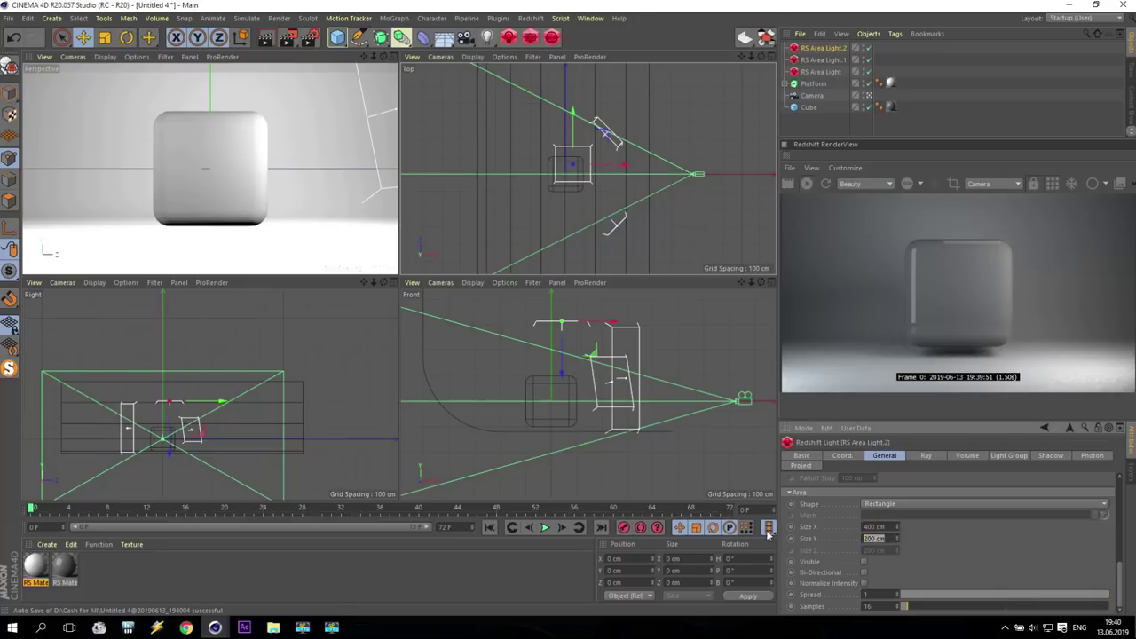
pyautogui.press('Return')
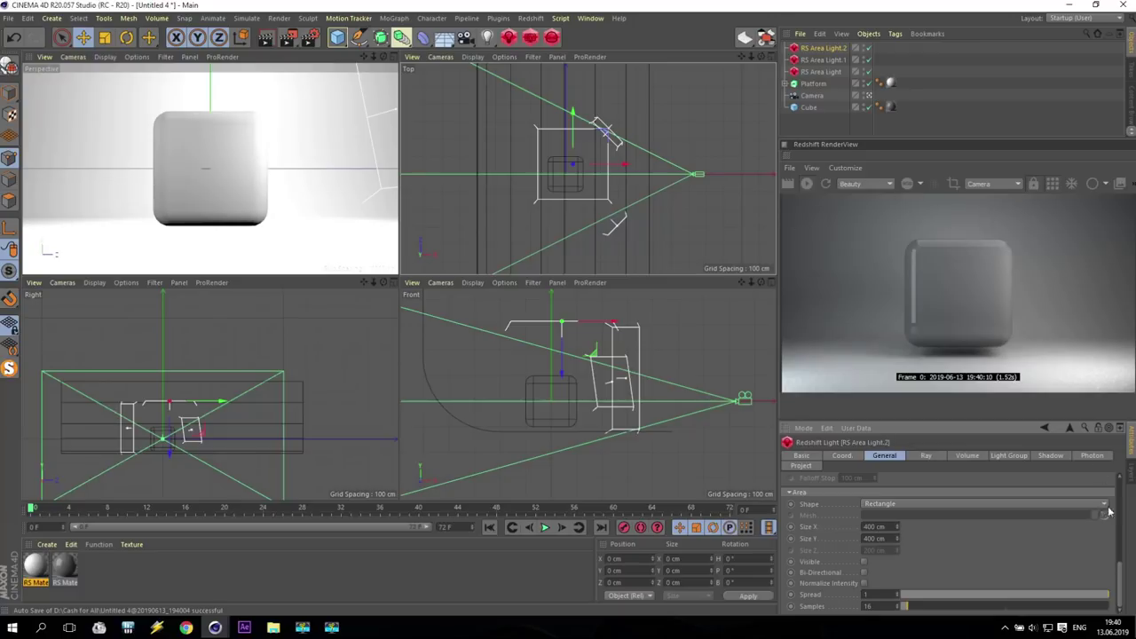
# Step: Switch the overhead light's color mode to Temperature and try values of 7500 and 8000
pyautogui.moveTo(1122, 577); pyautogui.dragTo(1123, 499)
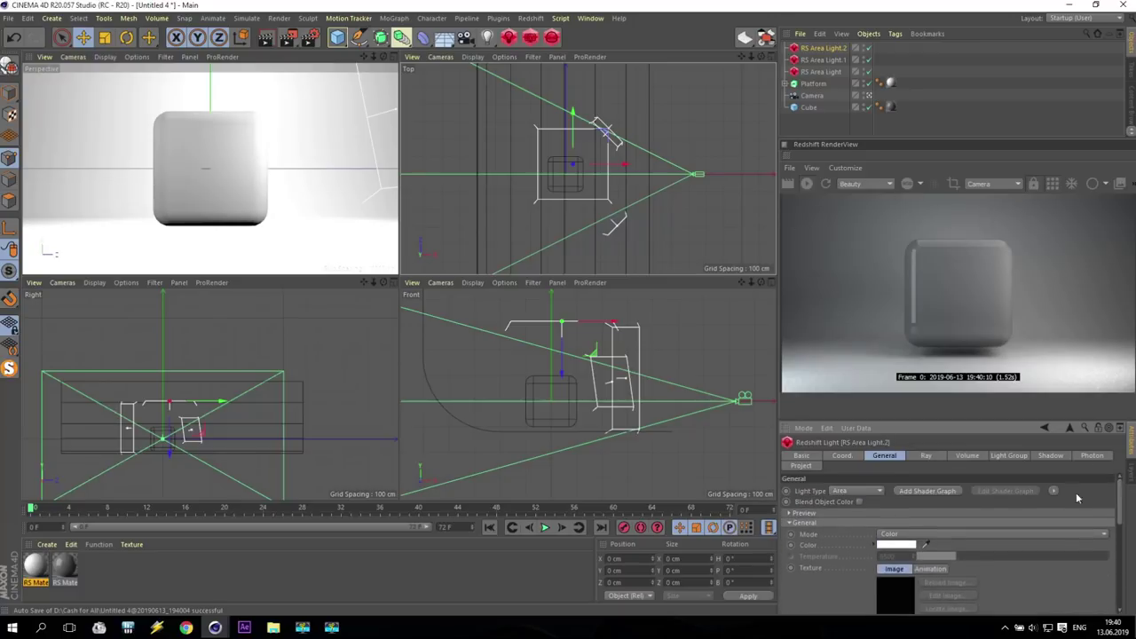
pyautogui.click(892, 534)
pyautogui.click(940, 545)
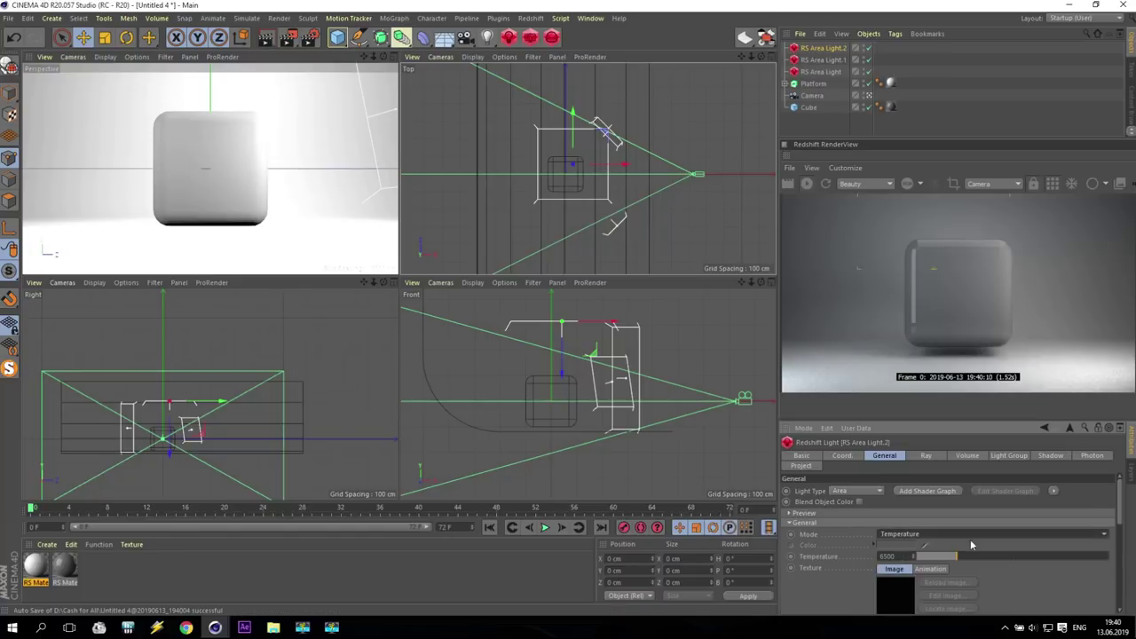
pyautogui.scroll(-2, 1118, 499)
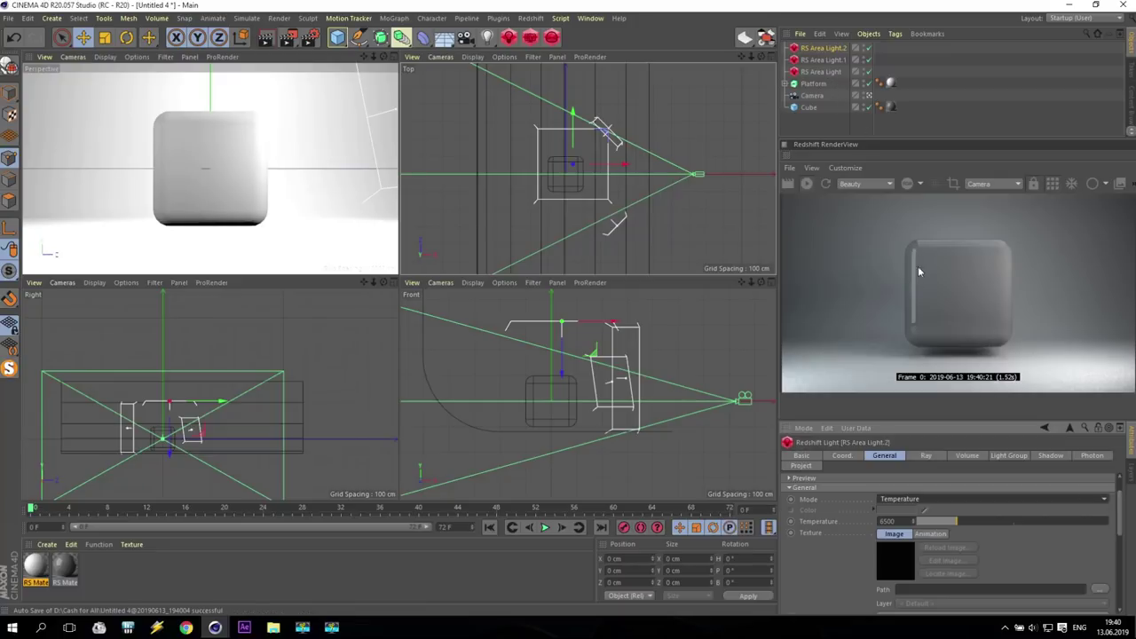
pyautogui.click(906, 520)
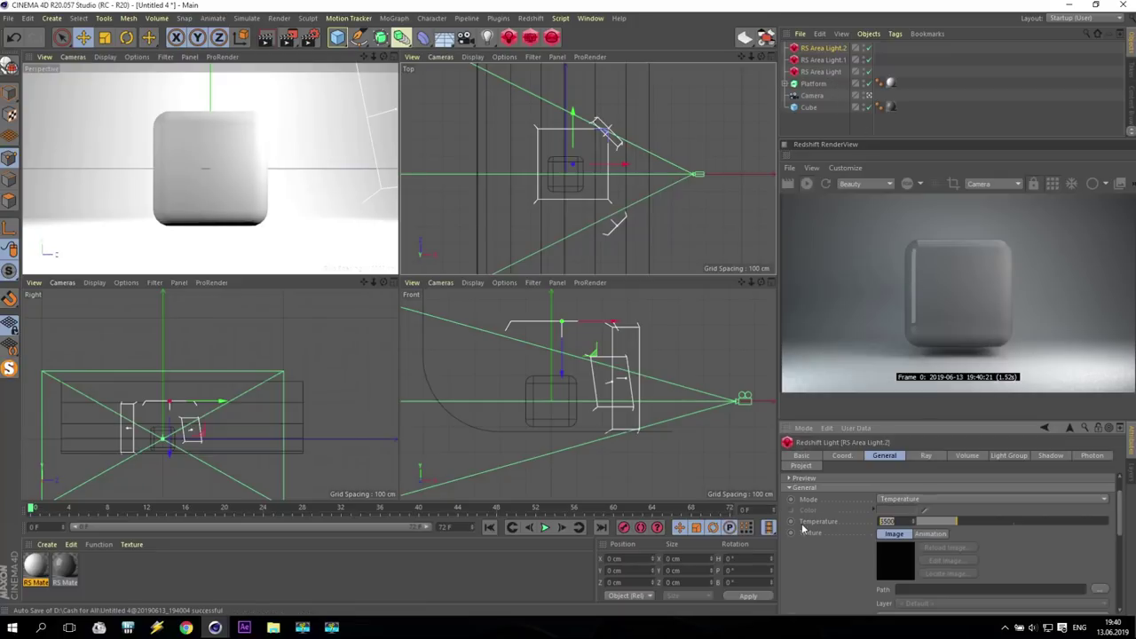
pyautogui.write('1')
pyautogui.press('Return')
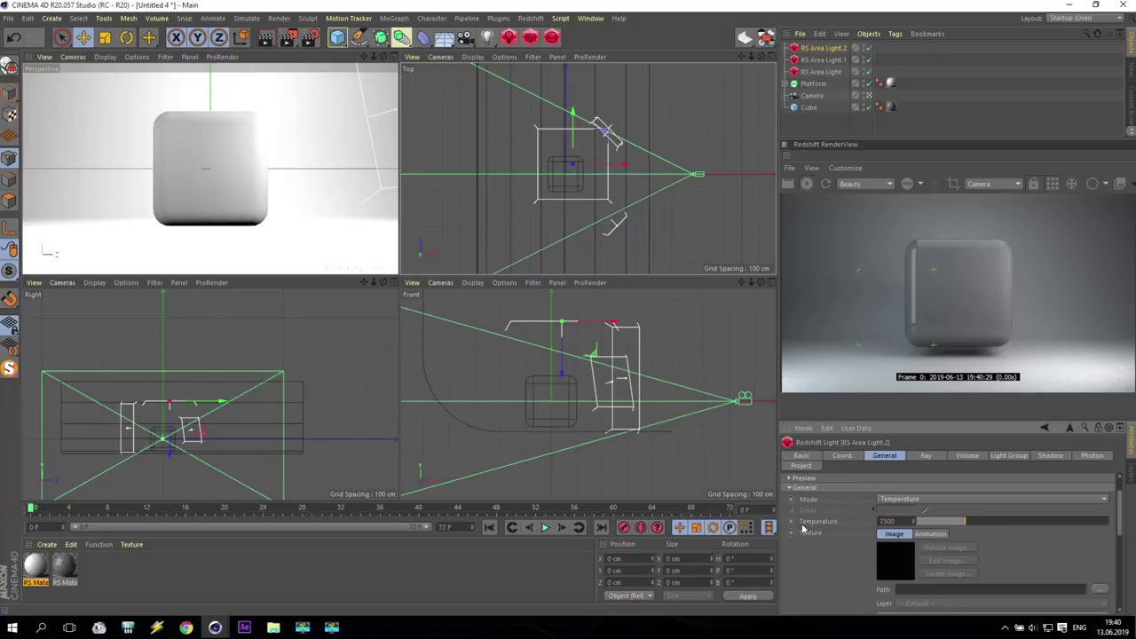
pyautogui.click(898, 520)
pyautogui.write('8')
# Step: Set the overhead light's mode to Color and pick a light blue with hue 199° and saturation about 49%
pyautogui.click(902, 498)
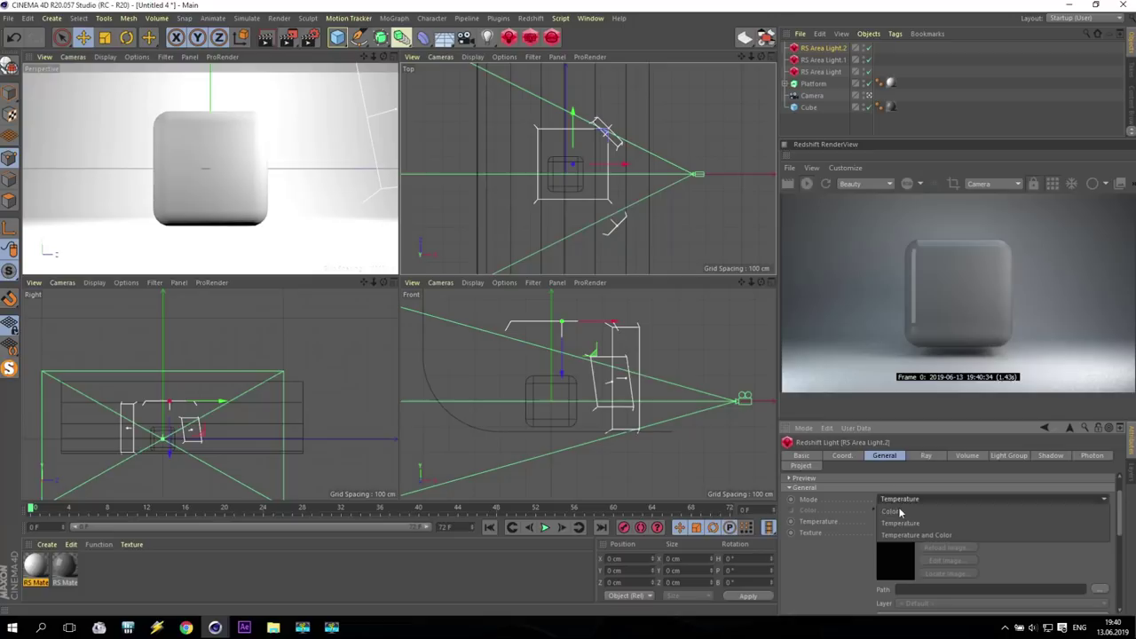
pyautogui.click(898, 512)
pyautogui.click(897, 511)
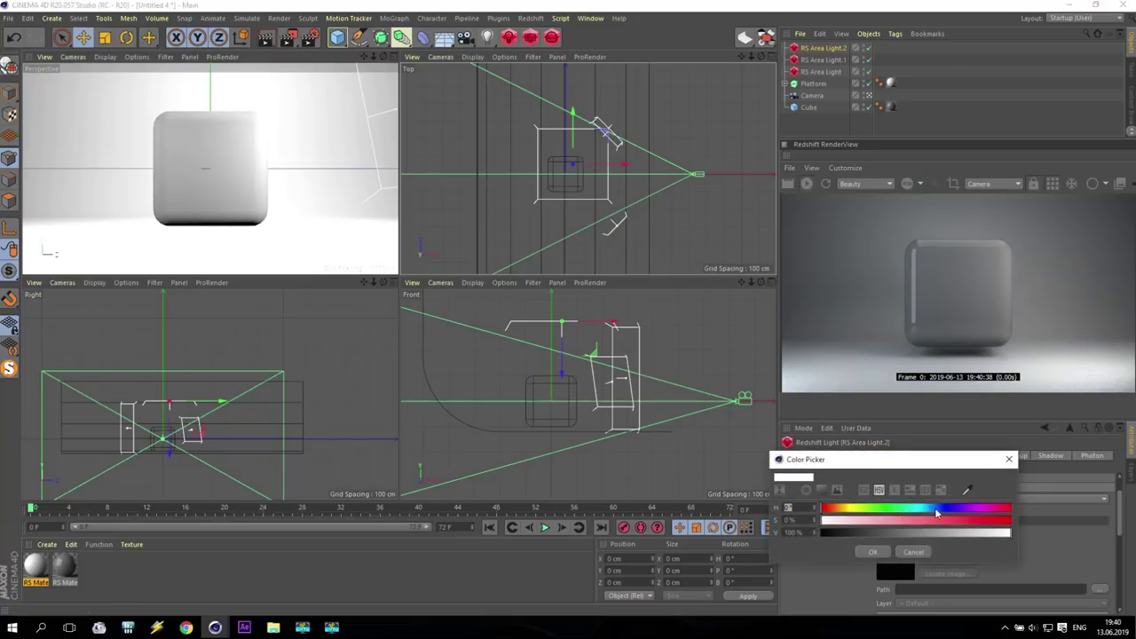
pyautogui.click(923, 508)
pyautogui.click(912, 520)
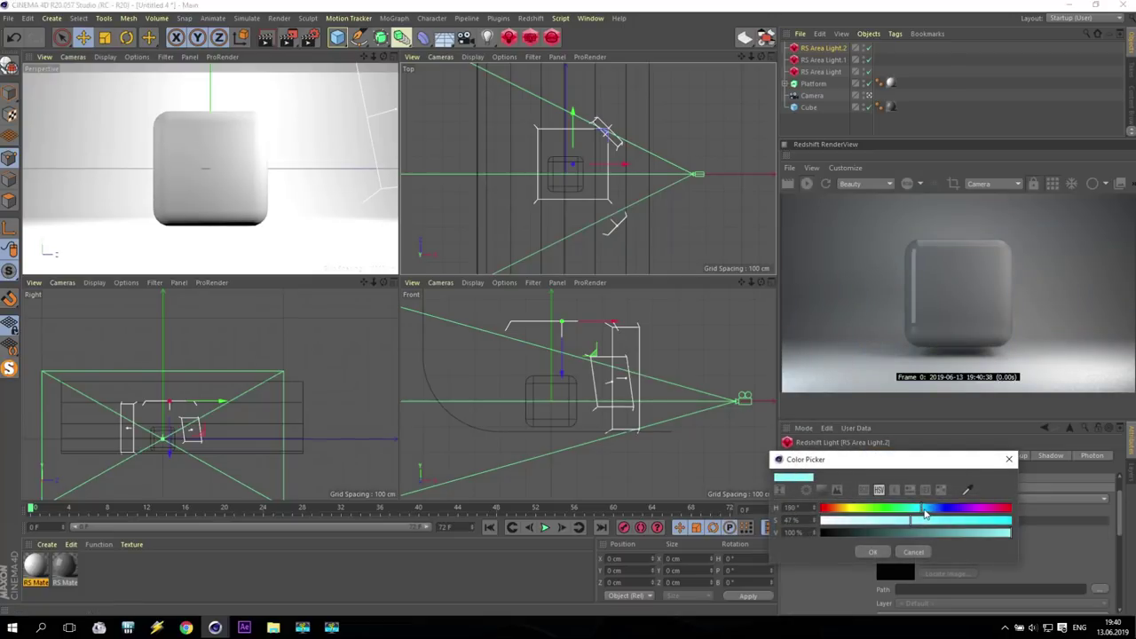
pyautogui.click(926, 510)
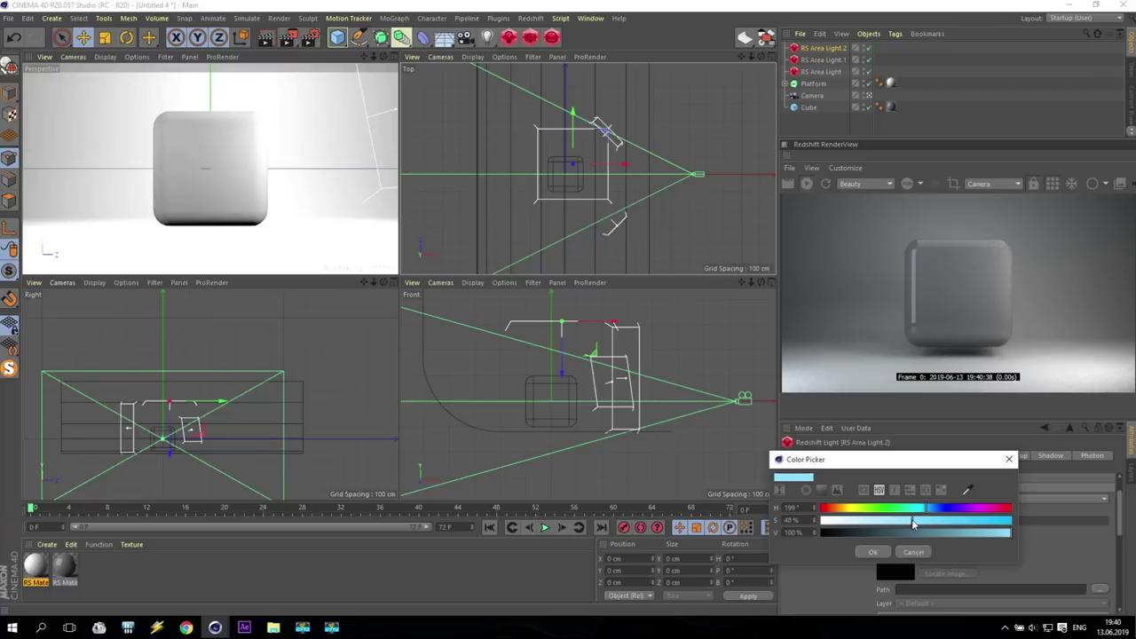
pyautogui.click(874, 551)
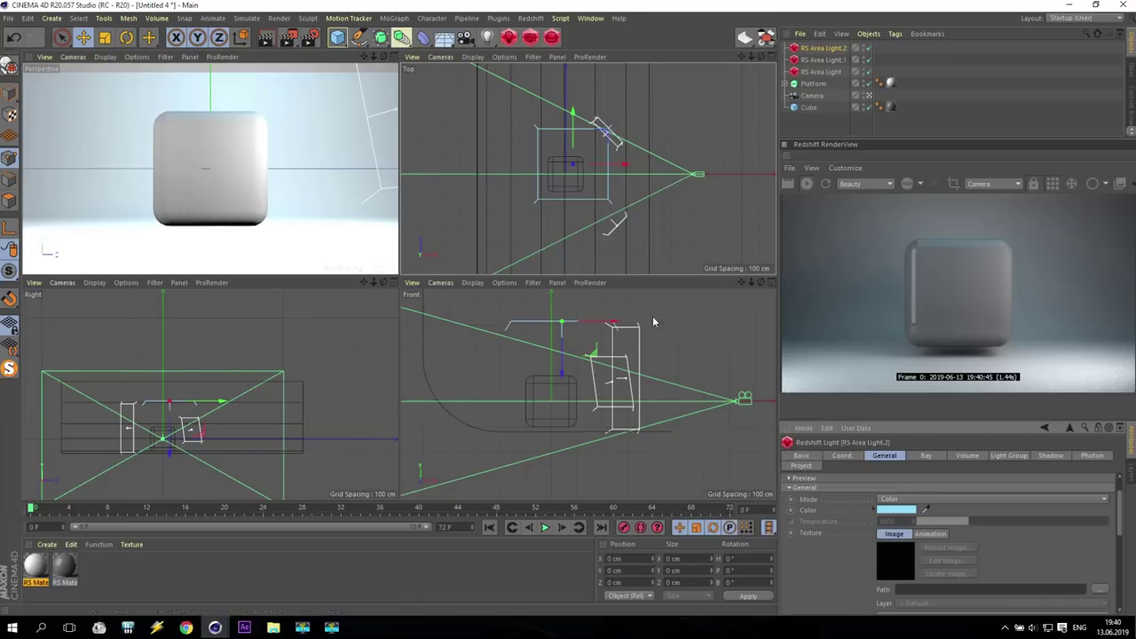
# Step: Tilt the overhead area light to face towards the side with the tall narrow light, and raise it slightly
pyautogui.scroll(3, 122, 469)
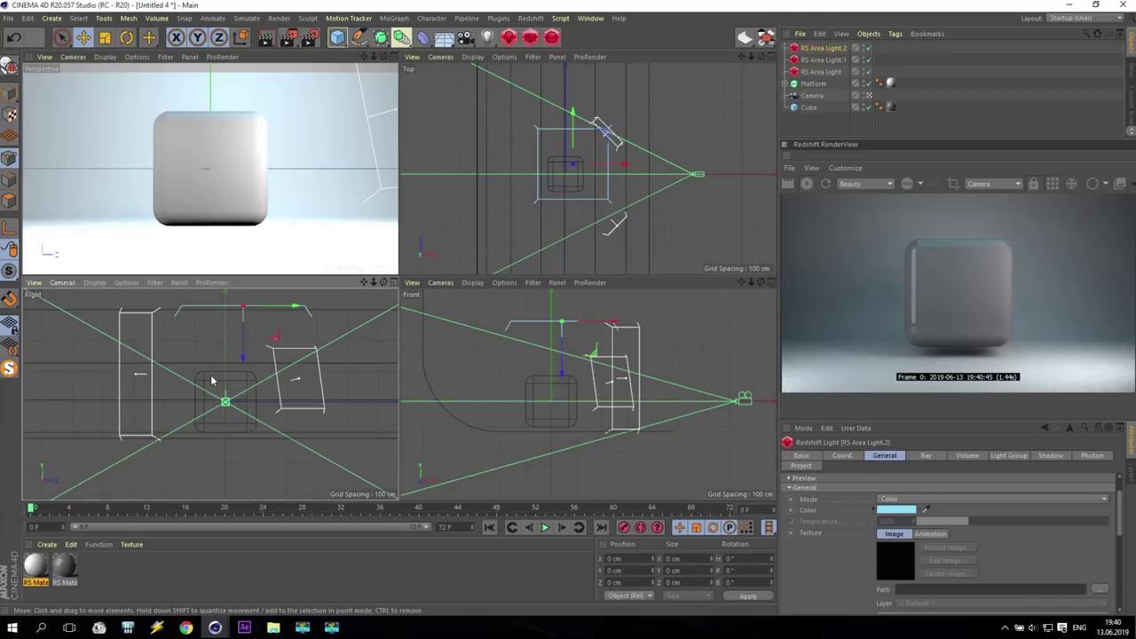
pyautogui.moveTo(360, 284); pyautogui.dragTo(390, 328)
pyautogui.press('r')
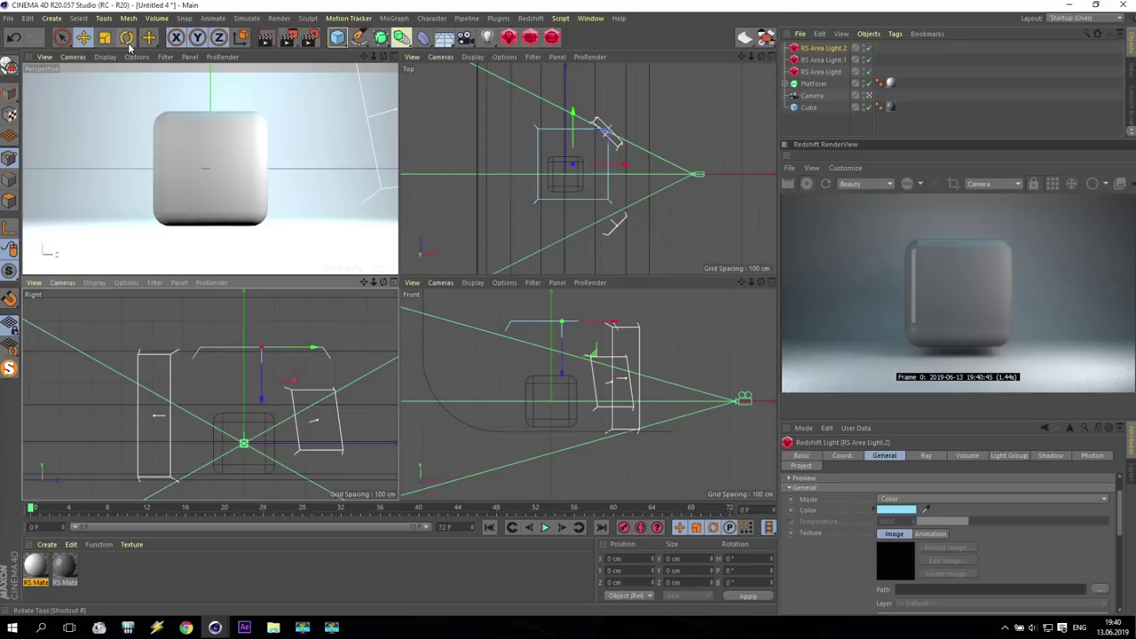
pyautogui.moveTo(286, 329); pyautogui.dragTo(293, 338)
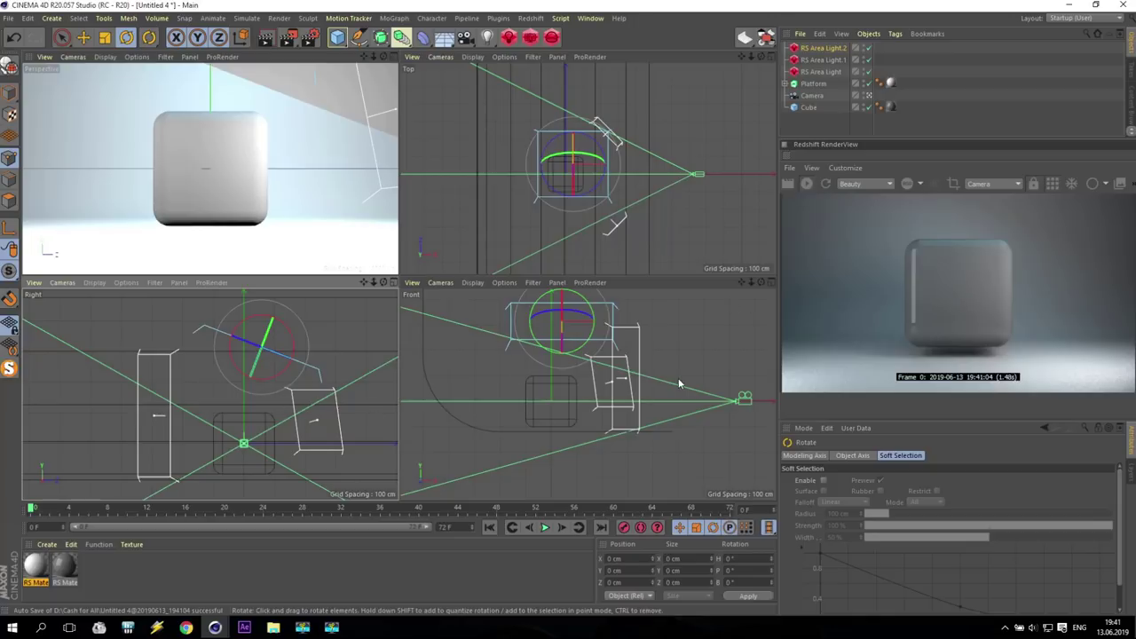
pyautogui.click(82, 36)
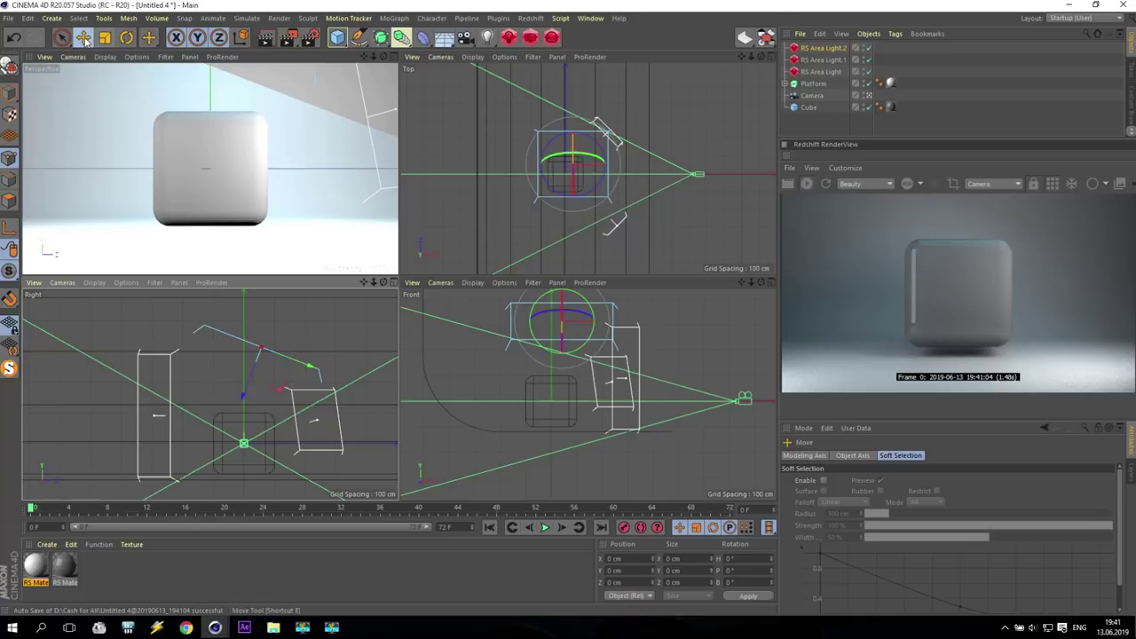
pyautogui.moveTo(561, 319); pyautogui.dragTo(609, 314)
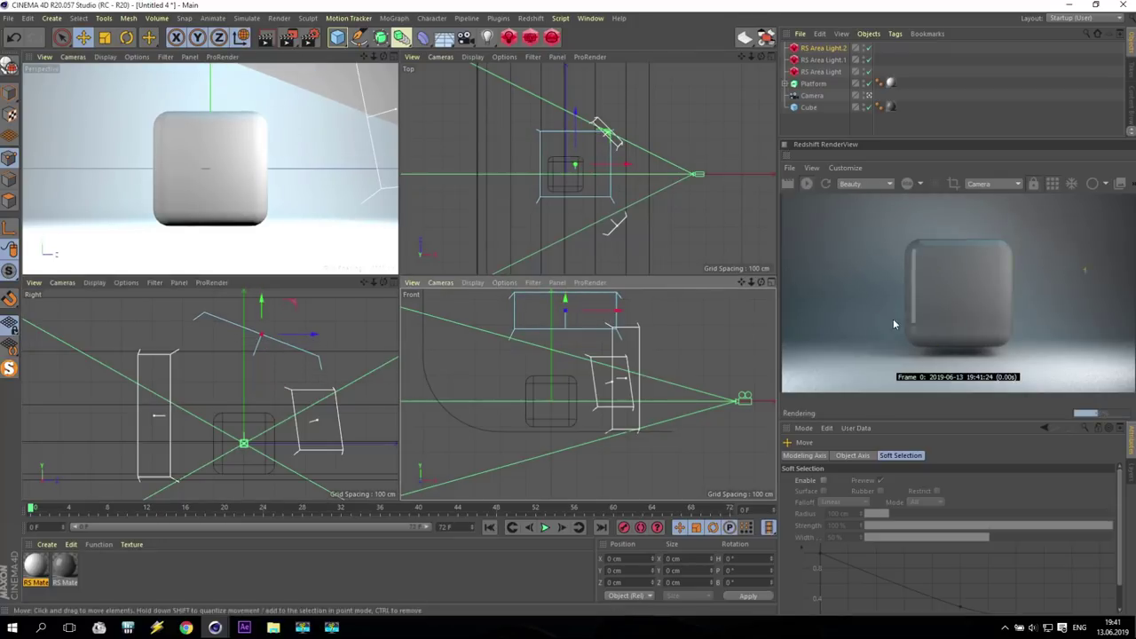
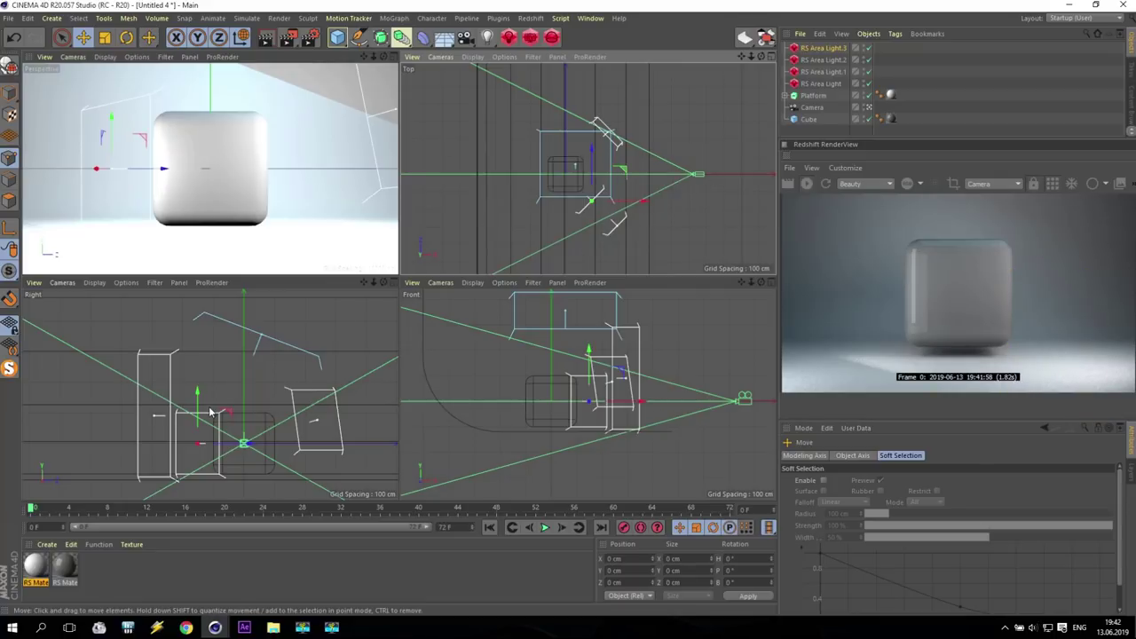
# Step: Raise the fourth area light beside the cube and set its rectangle size to 300 cm in both X and Y
pyautogui.moveTo(197, 410); pyautogui.dragTo(197, 395)
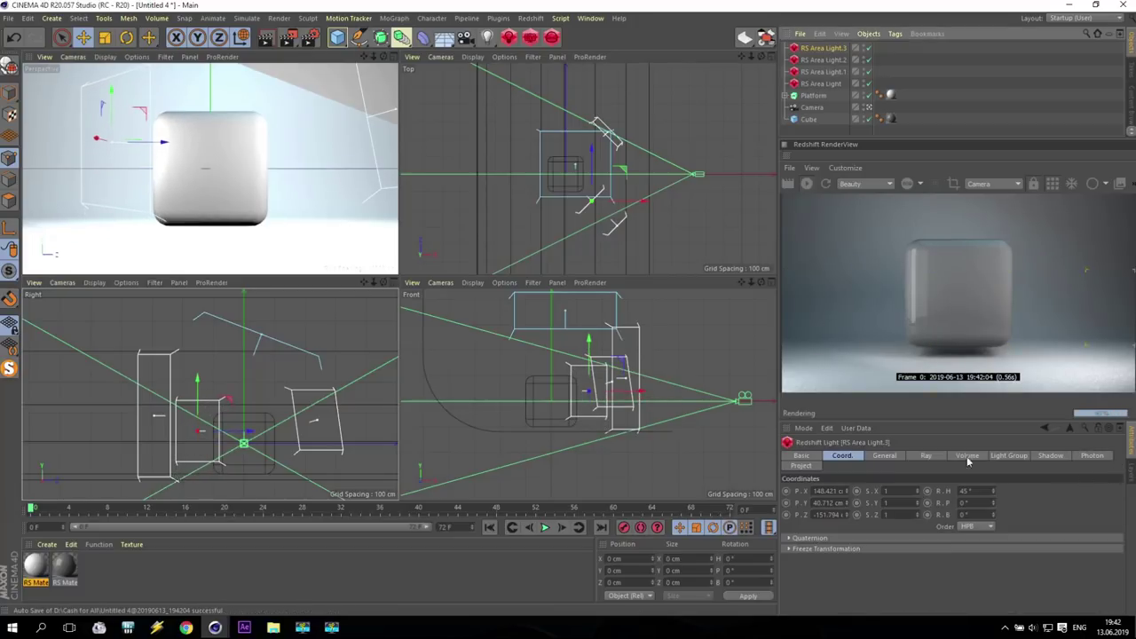
pyautogui.click(883, 455)
pyautogui.scroll(-5, 896, 555)
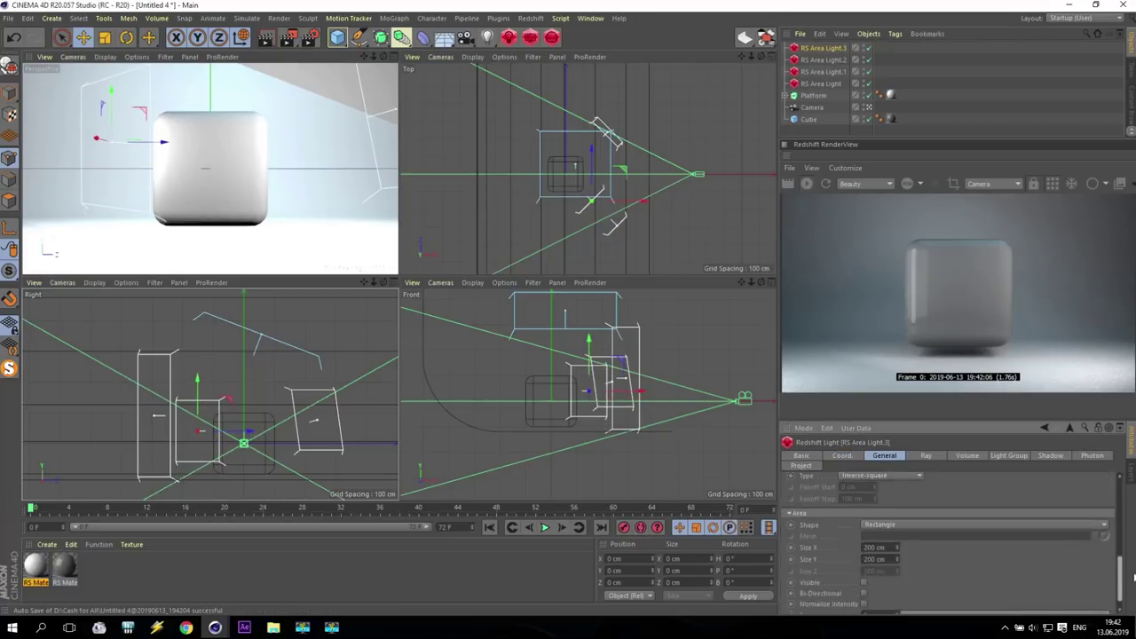
pyautogui.doubleClick(887, 527)
pyautogui.write('30')
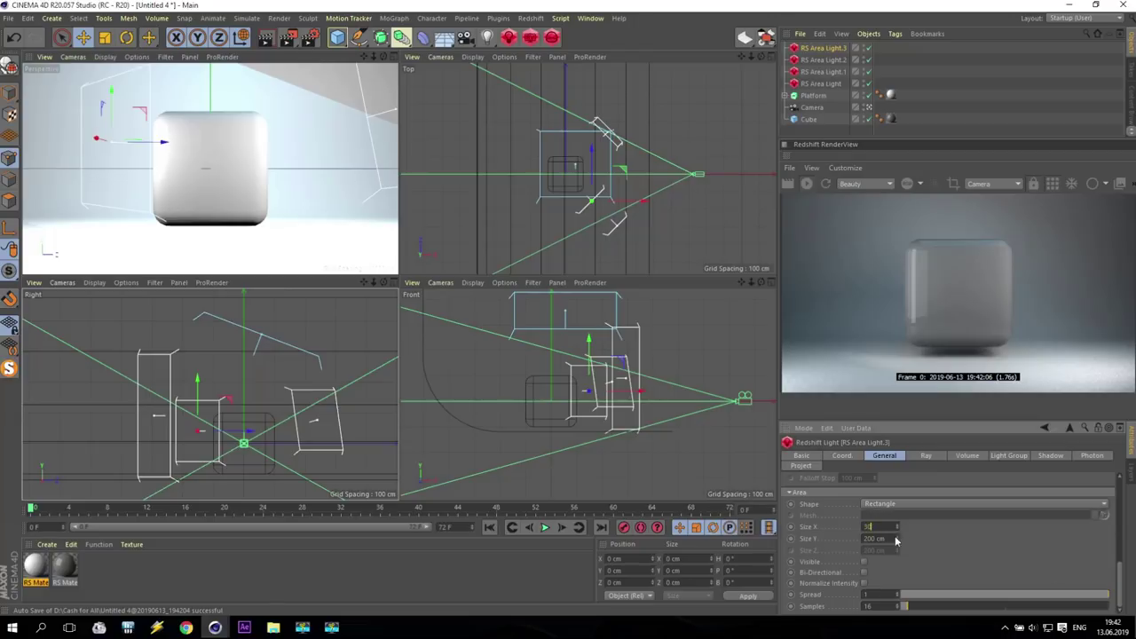
pyautogui.write('300')
pyautogui.press('Return')
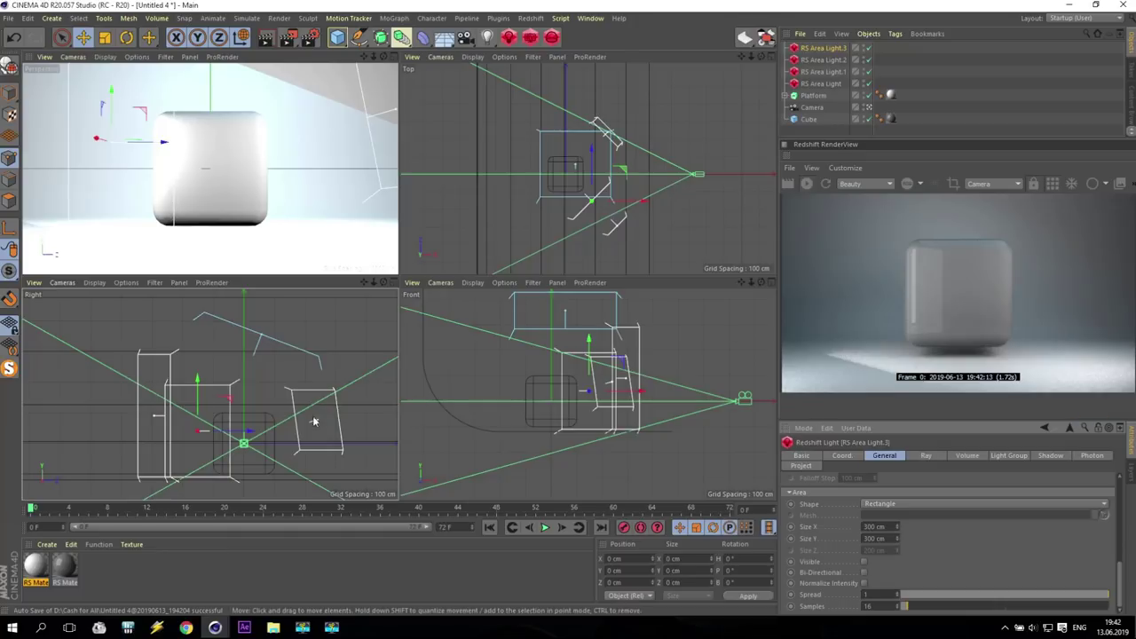
# Step: Raise the fourth area light a little more and set its Glossy ray scale to 0
pyautogui.moveTo(197, 396); pyautogui.dragTo(197, 391)
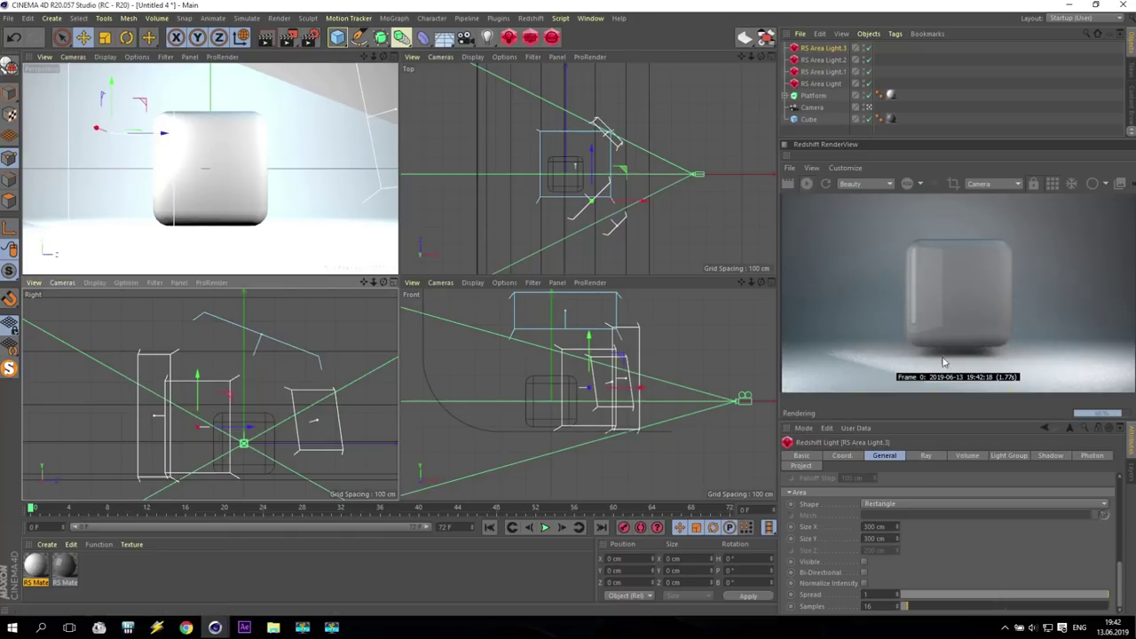
pyautogui.click(925, 456)
pyautogui.moveTo(1026, 569); pyautogui.dragTo(899, 570)
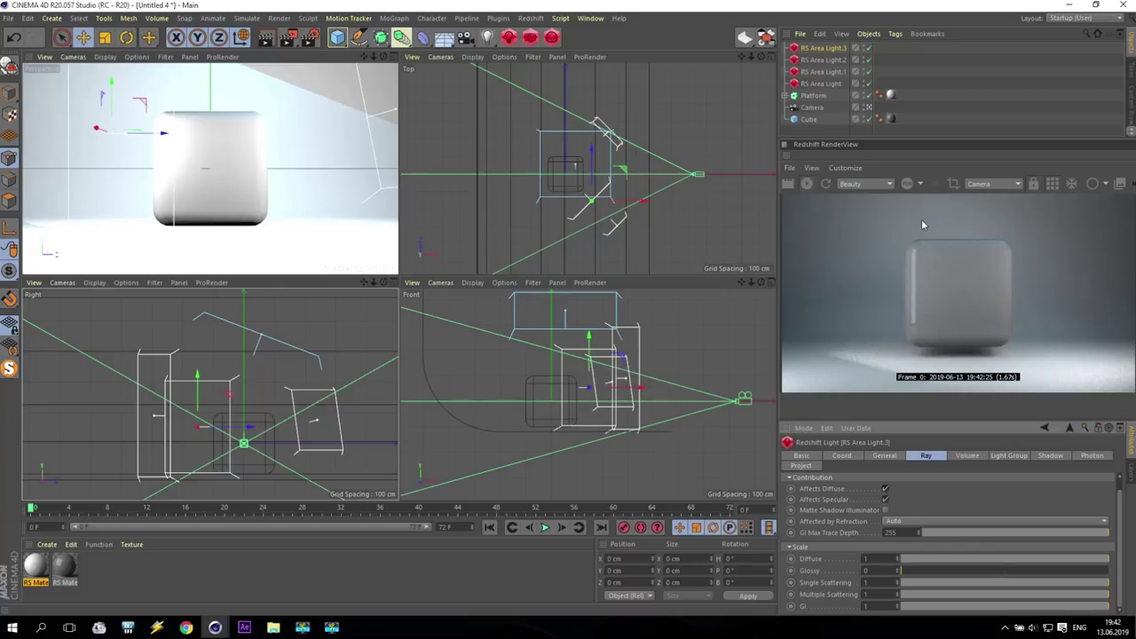
# Step: Color the fourth area light a soft pink with hue about 6°, saturation 37% and value 93%
pyautogui.click(884, 456)
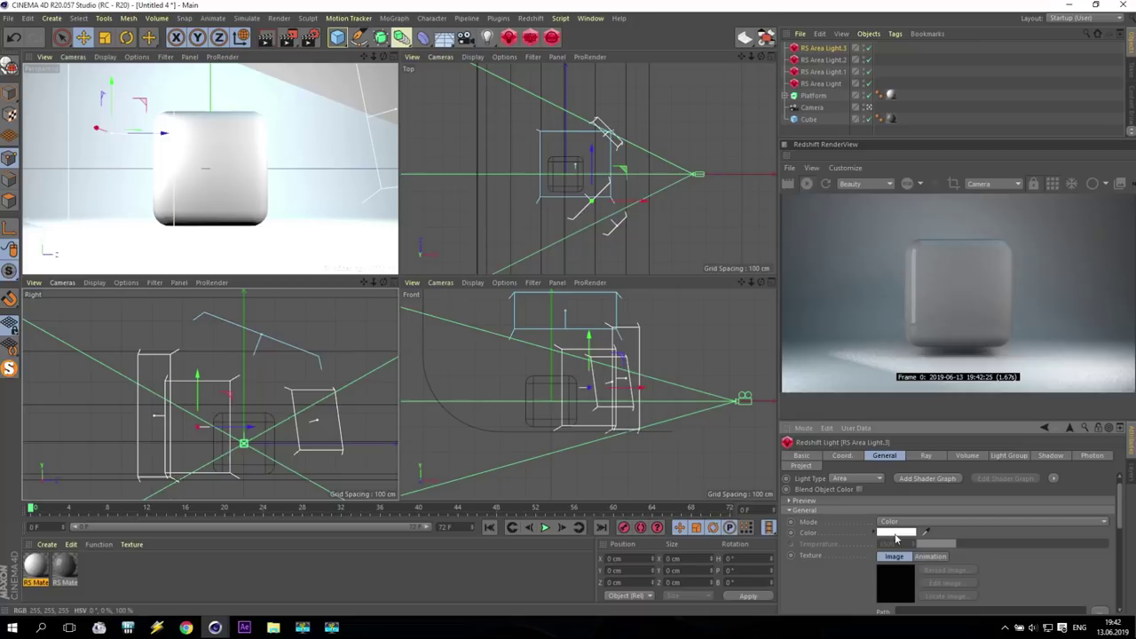
pyautogui.click(895, 532)
pyautogui.click(834, 536)
pyautogui.moveTo(834, 537); pyautogui.dragTo(826, 538)
pyautogui.click(900, 545)
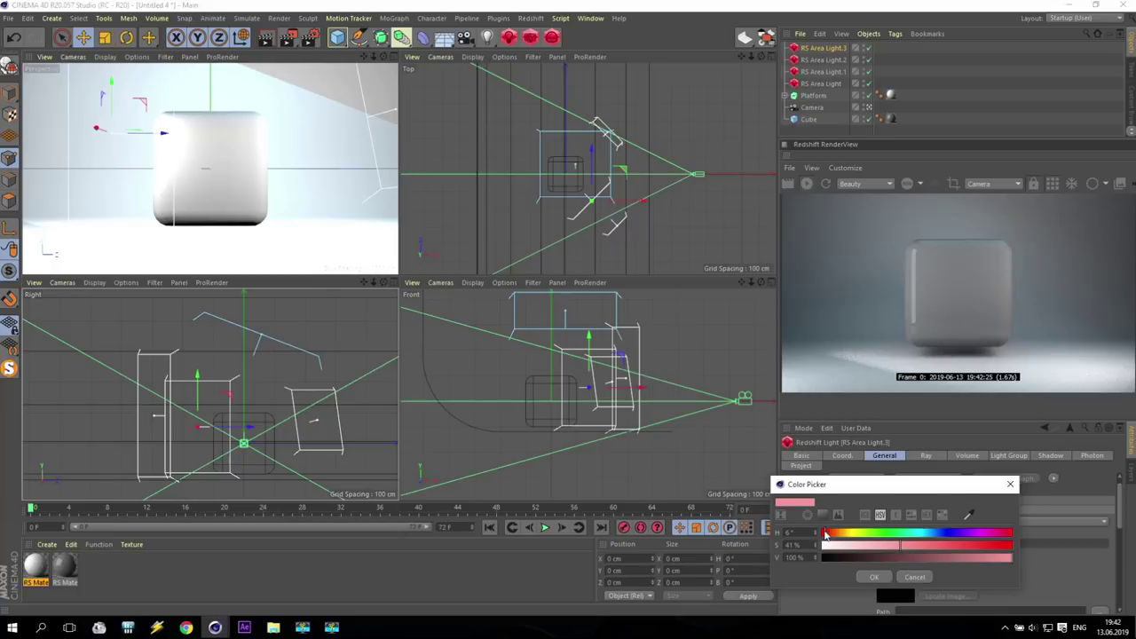
pyautogui.click(1000, 557)
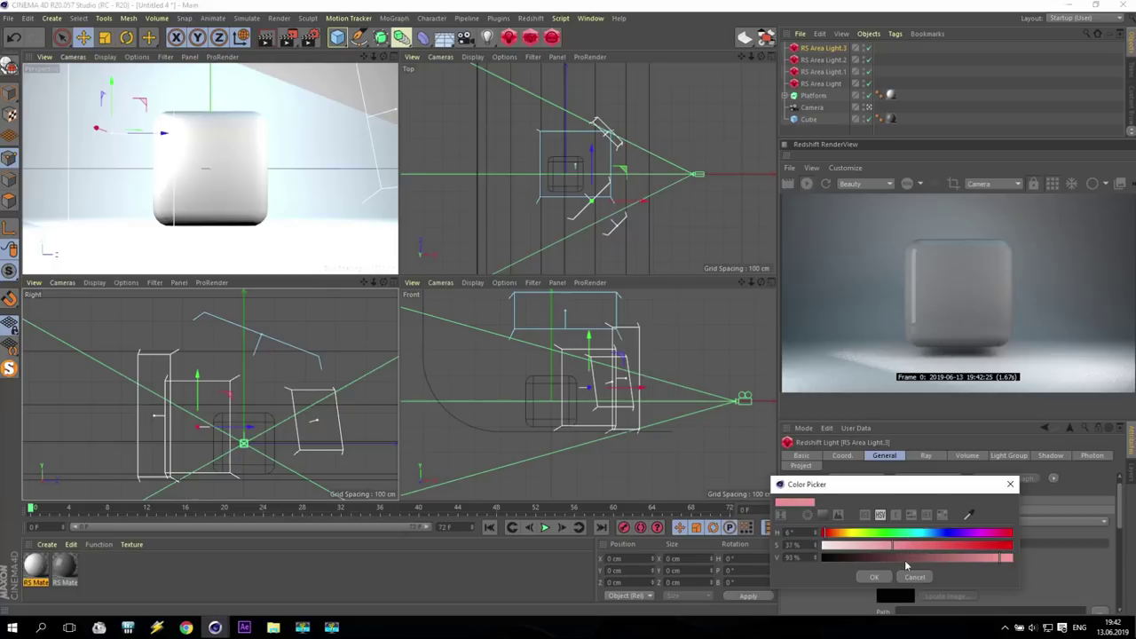
pyautogui.click(874, 576)
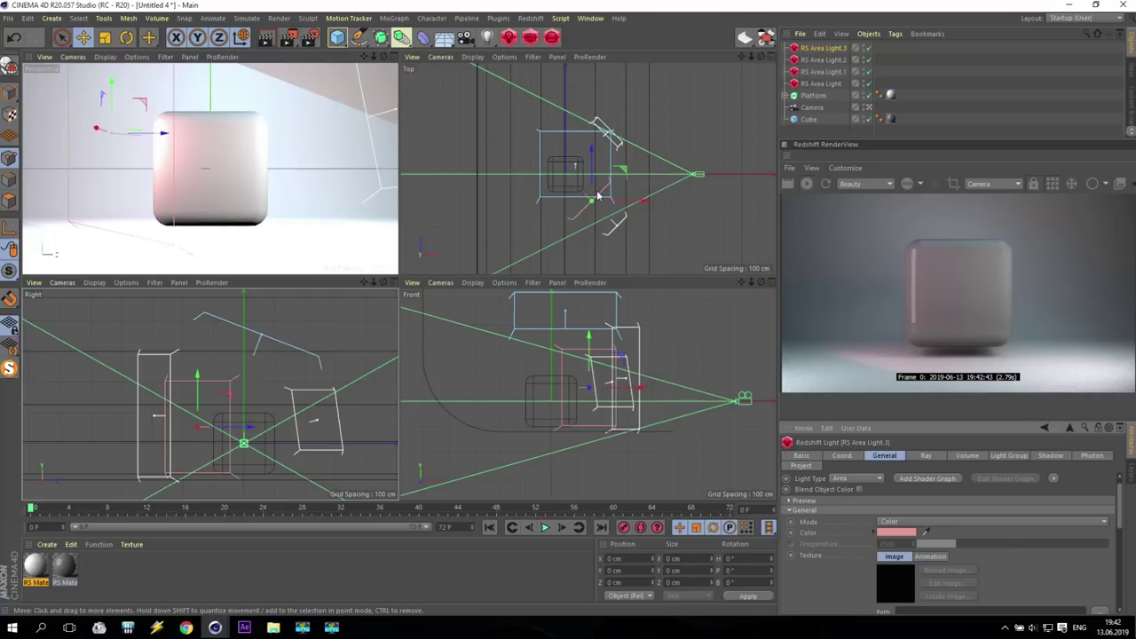
# Step: Tilt the pink area light slightly downward and move it outward from the cube and higher up
pyautogui.press('r')
pyautogui.moveTo(583, 188); pyautogui.dragTo(573, 183)
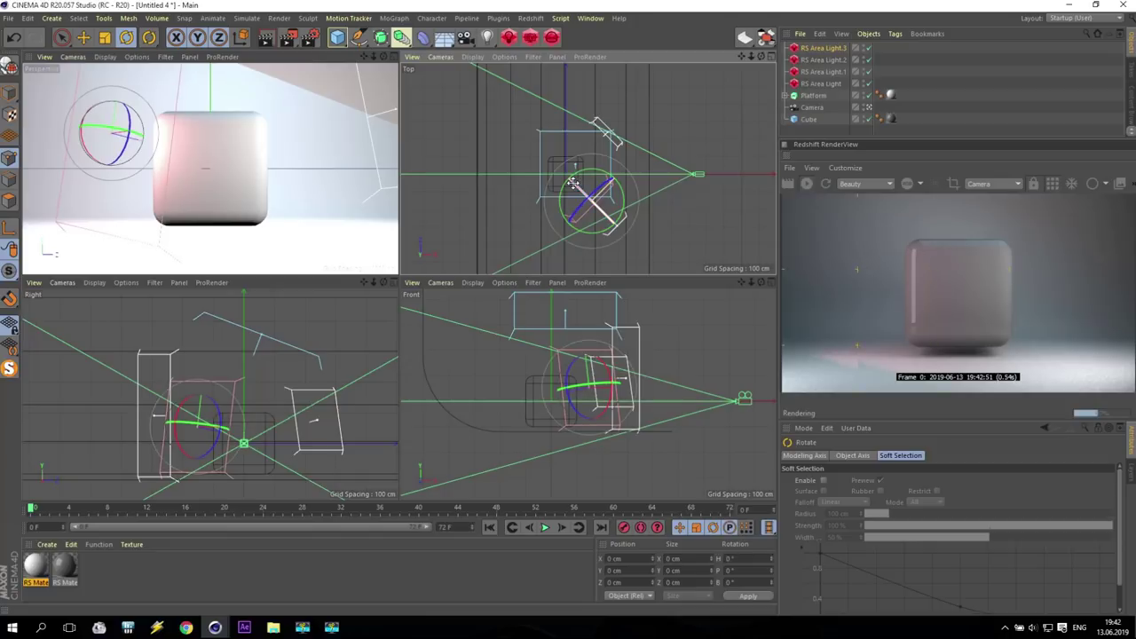
pyautogui.click(83, 38)
pyautogui.moveTo(628, 182); pyautogui.dragTo(635, 182)
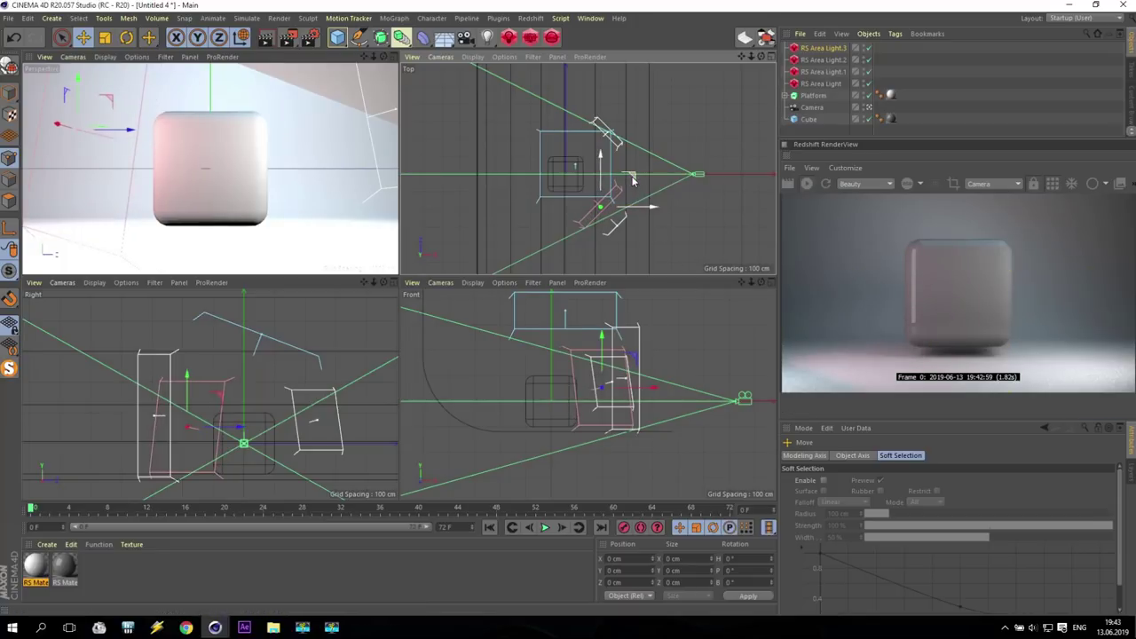
pyautogui.press('r')
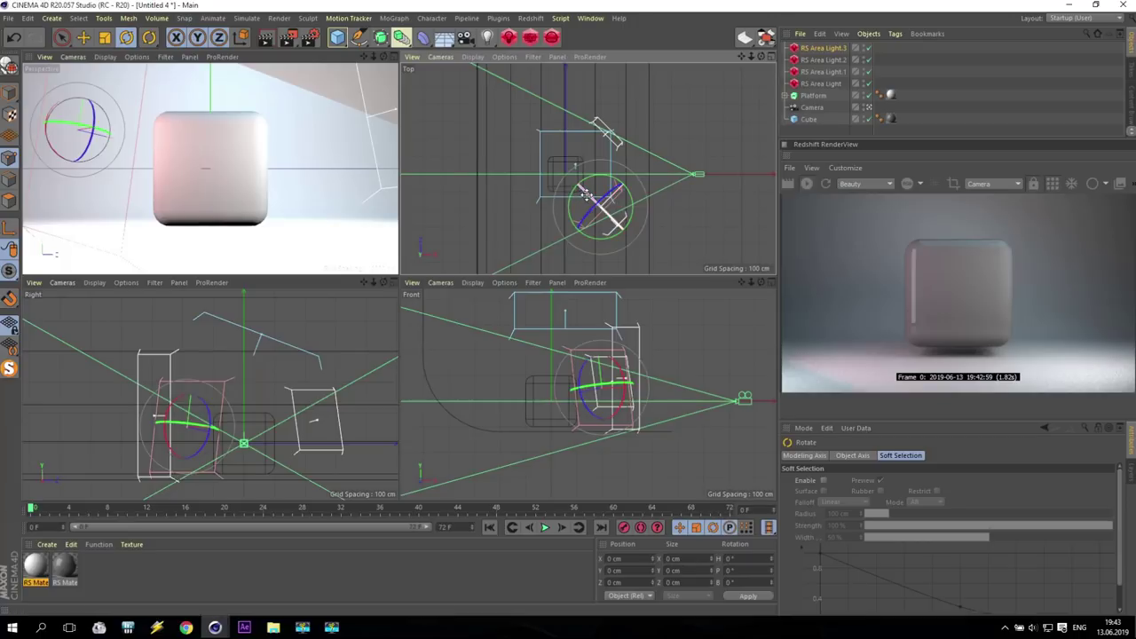
pyautogui.moveTo(584, 192); pyautogui.dragTo(582, 191)
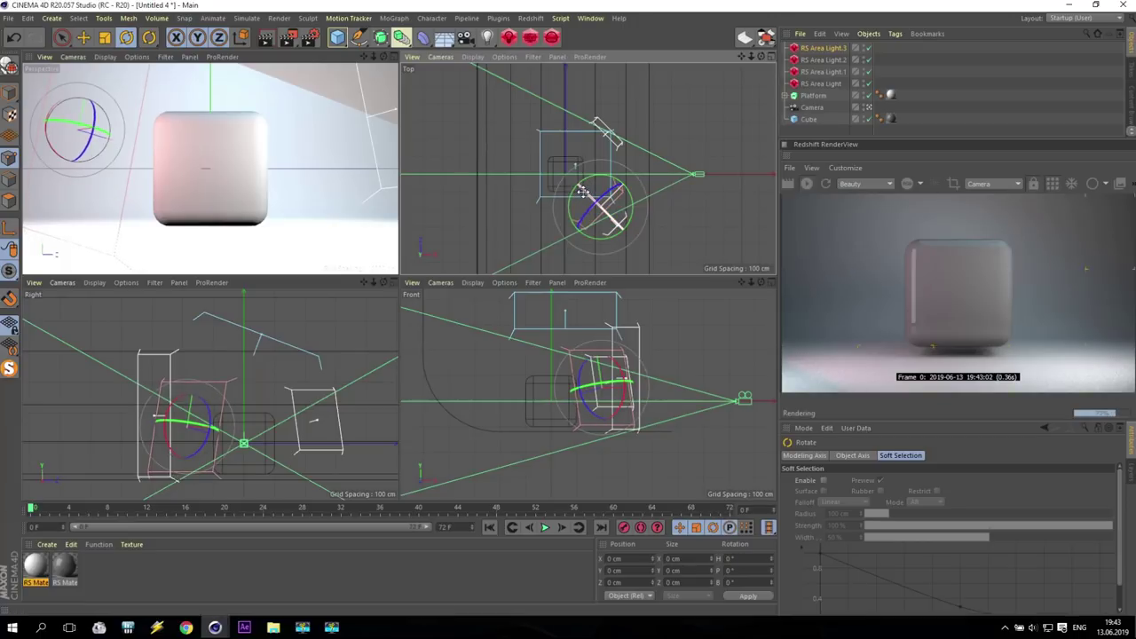
pyautogui.click(83, 37)
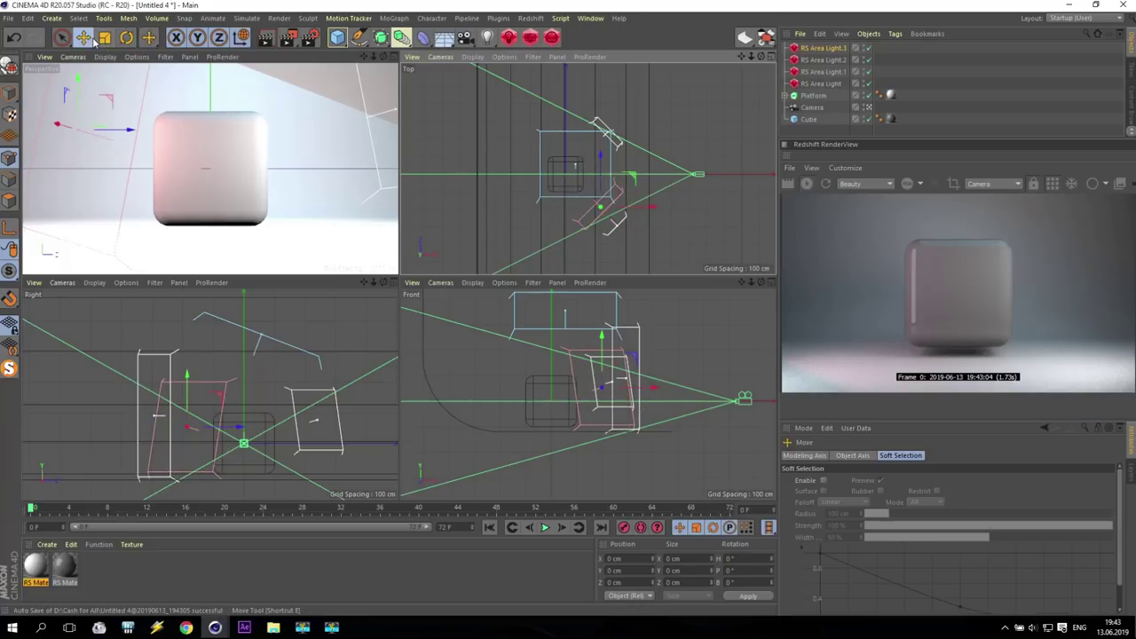
pyautogui.moveTo(631, 180); pyautogui.dragTo(636, 184)
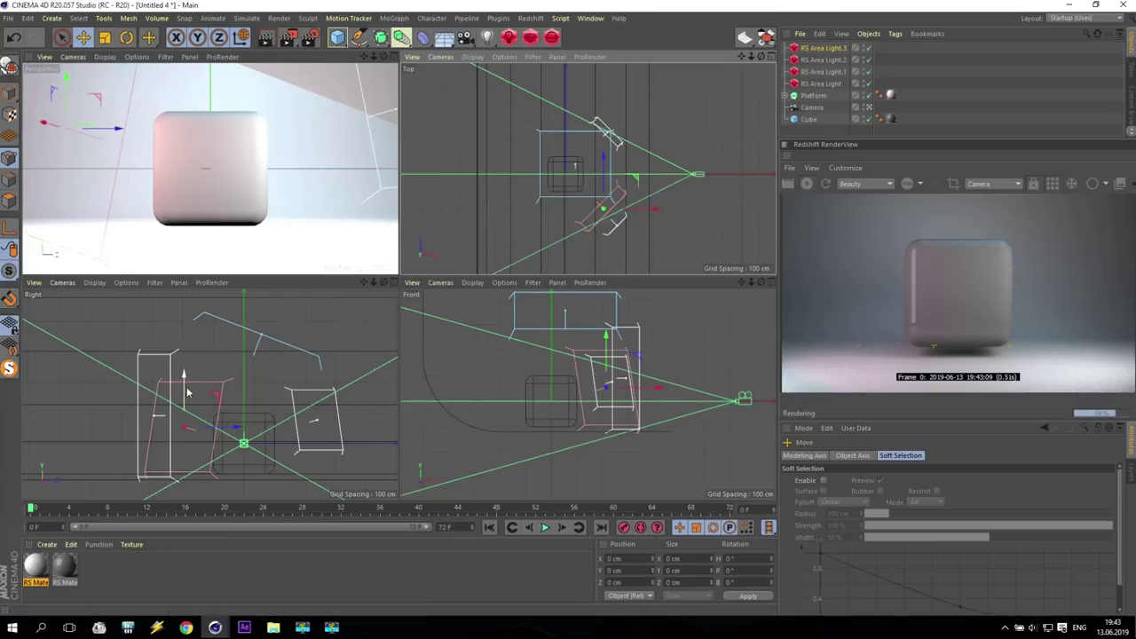
pyautogui.moveTo(184, 380)
pyautogui.mouseDown()
pyautogui.moveTo(183, 391)
pyautogui.moveTo(184, 363)
pyautogui.mouseUp()
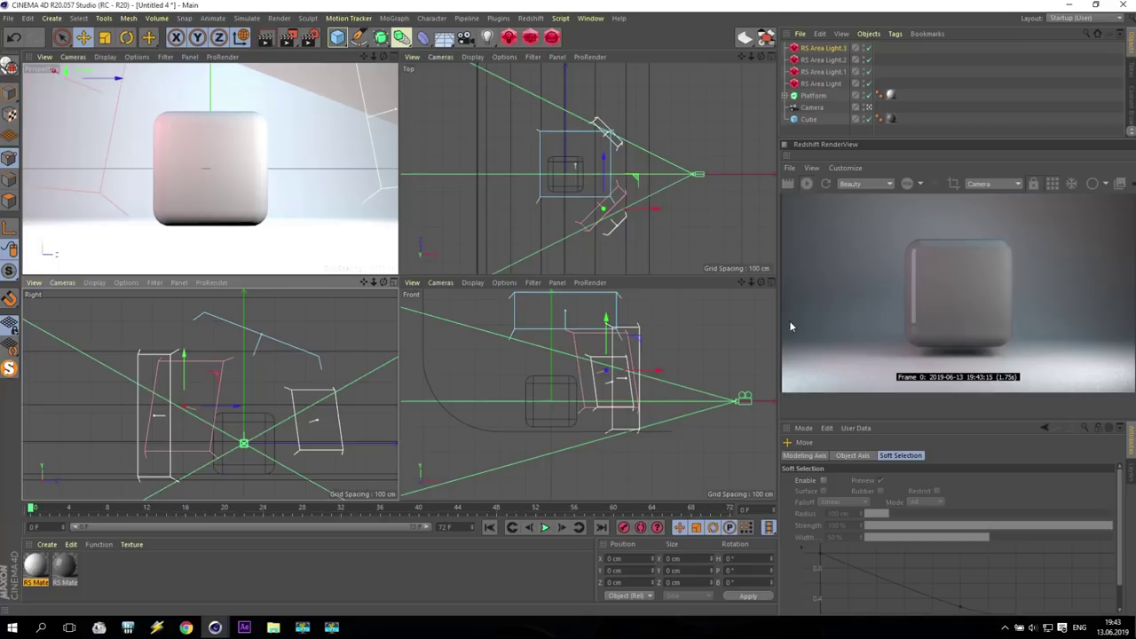
# Step: Set the intensity multiplier to 4 for both the pink area light and the light-blue overhead light
pyautogui.click(830, 49)
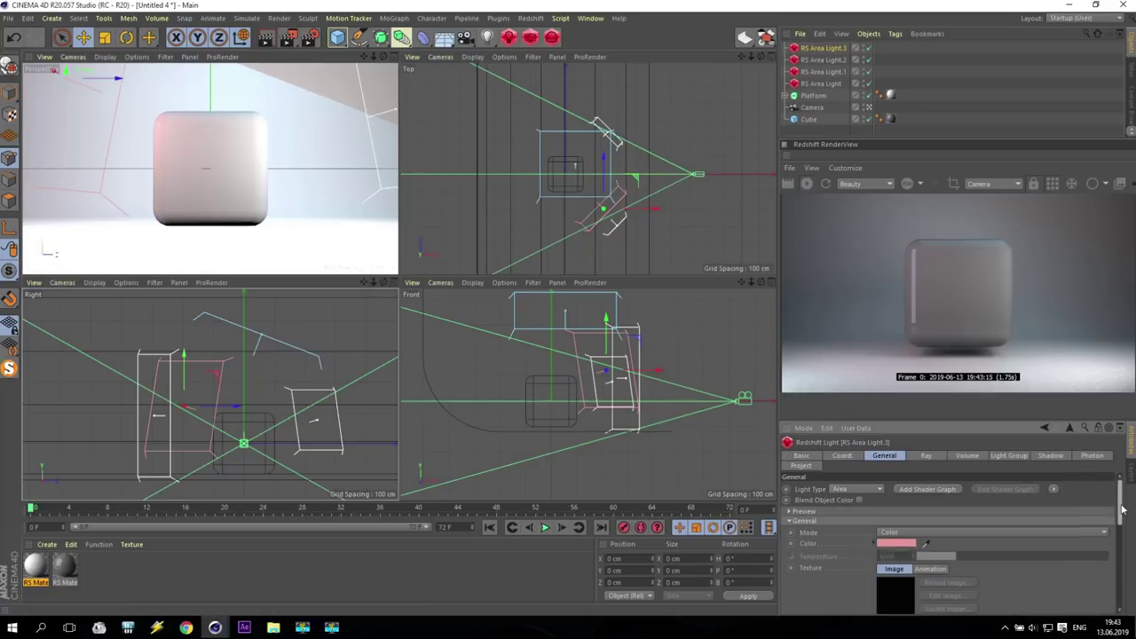
pyautogui.scroll(-5, 1123, 502)
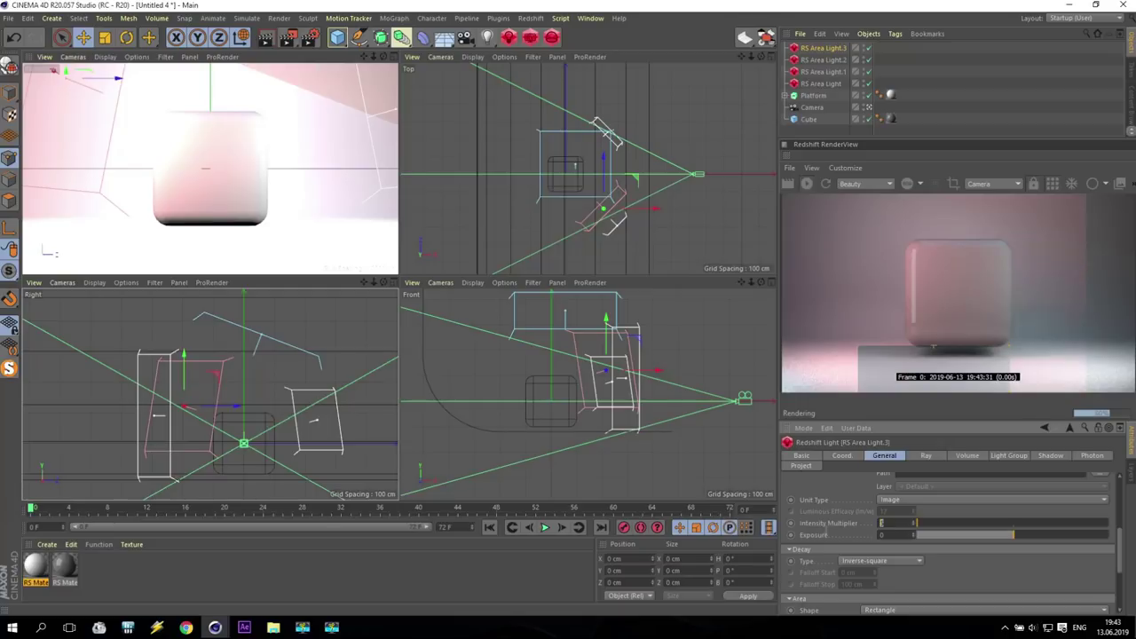
pyautogui.write('4')
pyautogui.press('Return')
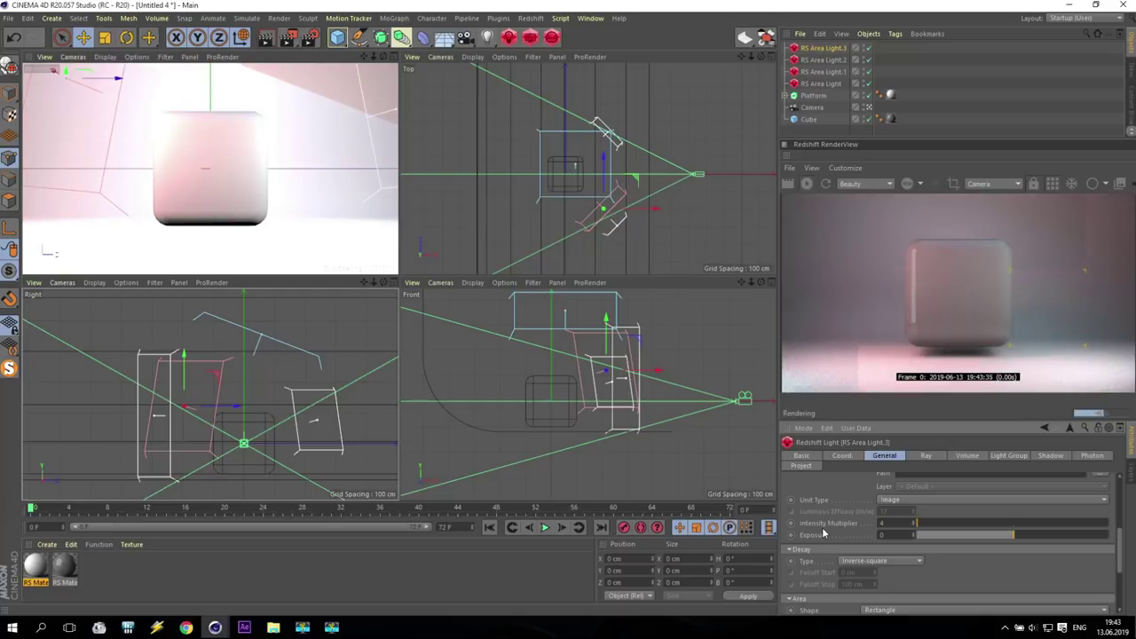
pyautogui.click(830, 61)
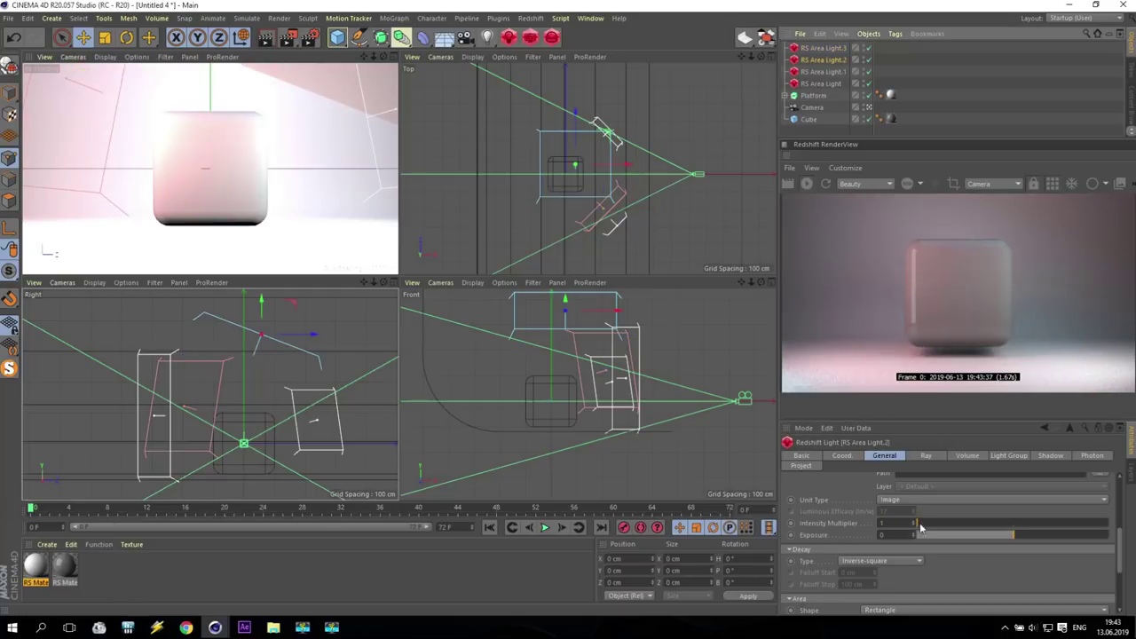
pyautogui.click(898, 524)
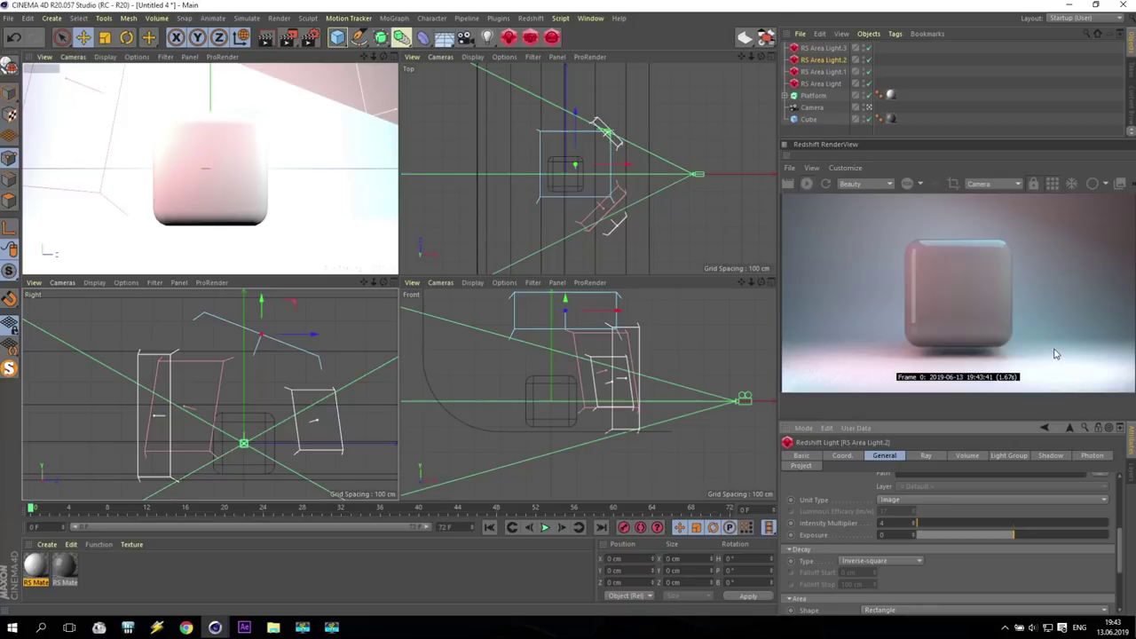
# Step: Move the first, tall narrow area light slightly farther out from the cube
pyautogui.click(825, 84)
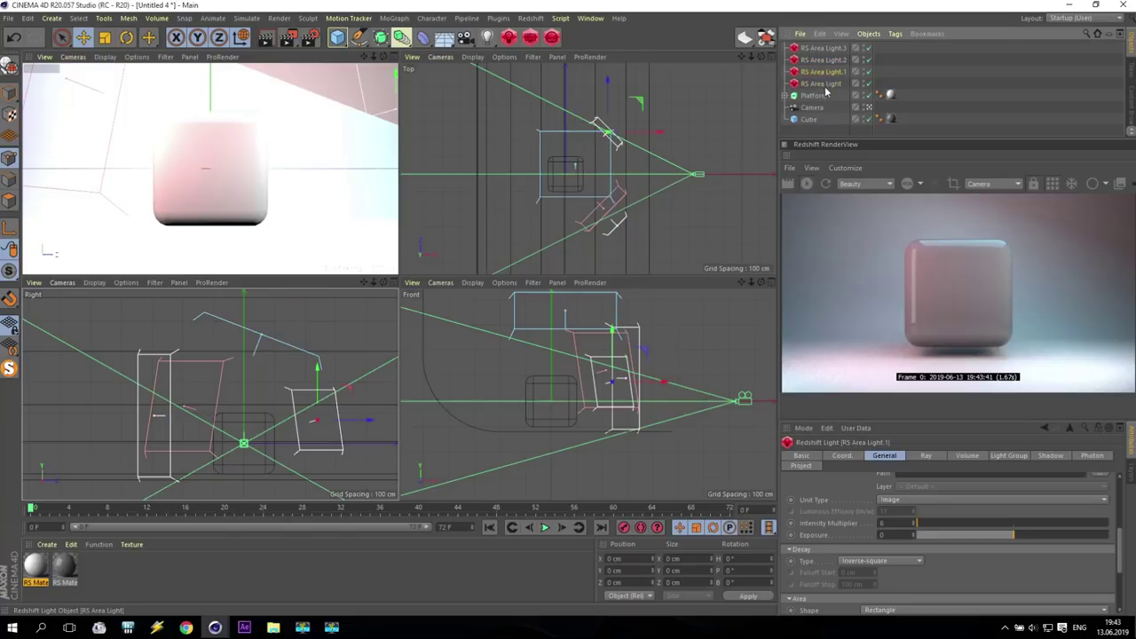
pyautogui.moveTo(642, 222); pyautogui.dragTo(647, 228)
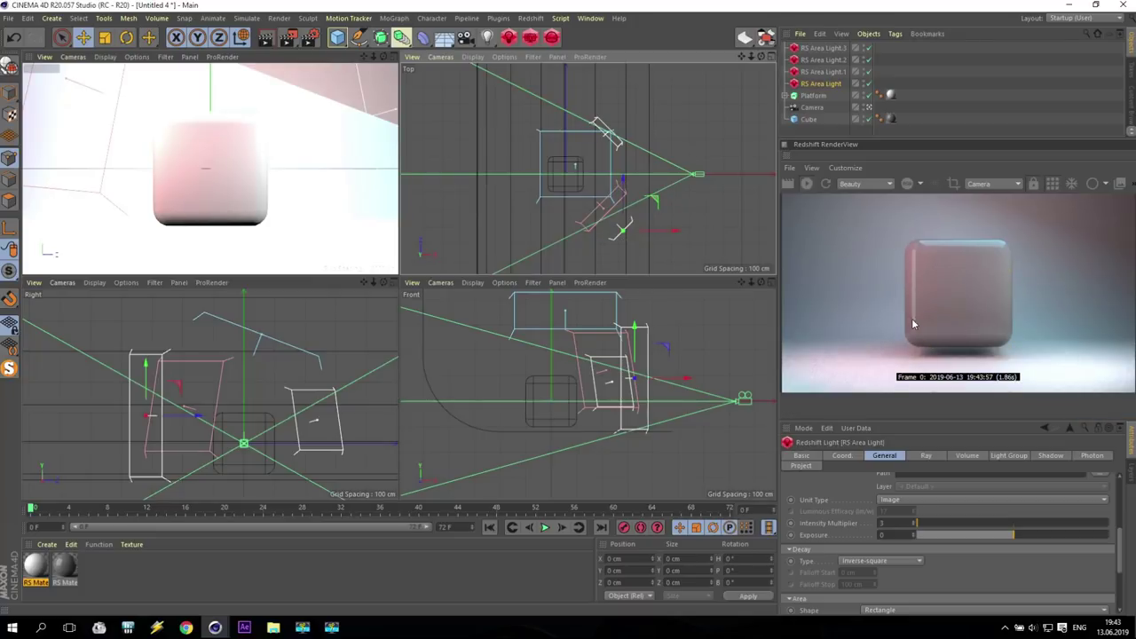
pyautogui.click(823, 71)
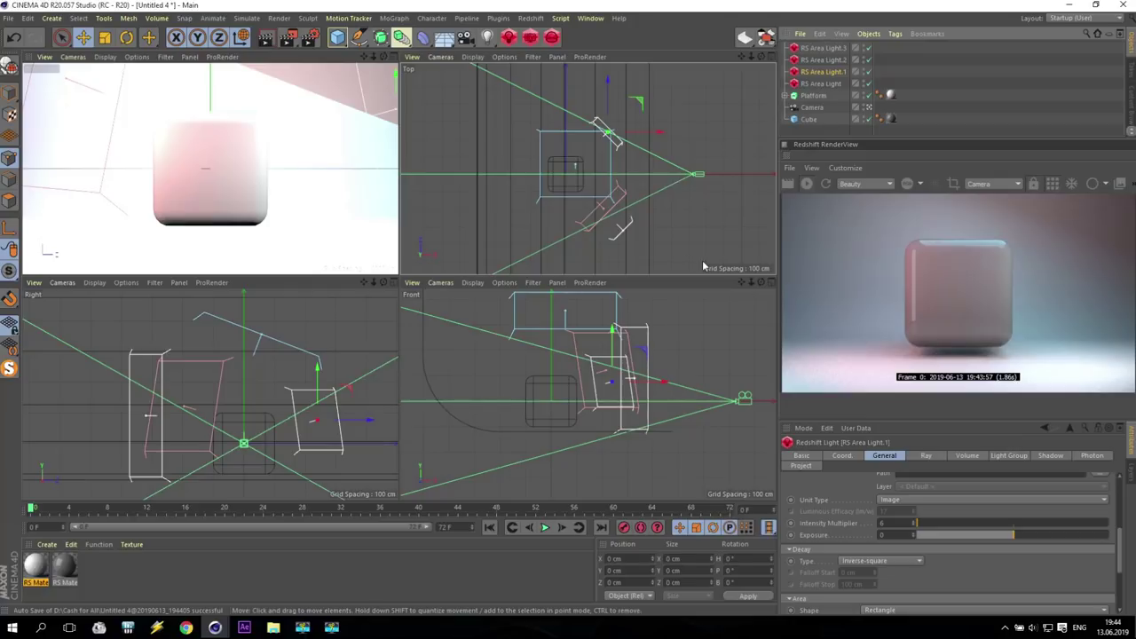
# Step: Select all four area lights and set their Samples to 64
pyautogui.click(823, 48)
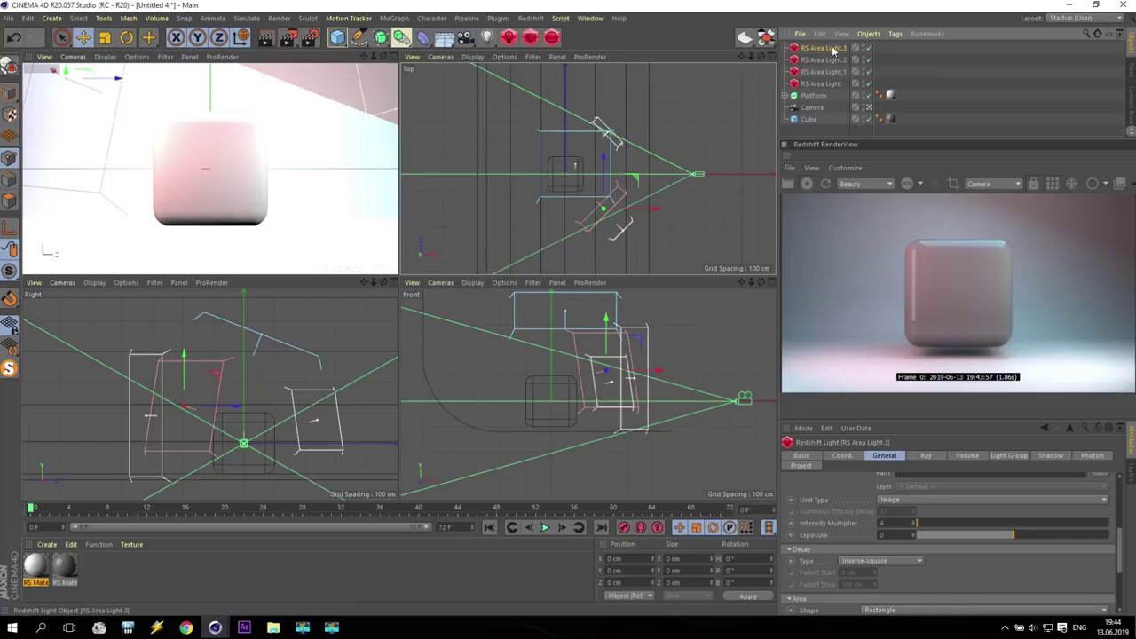
pyautogui.keyDown('shift'); pyautogui.click(832, 83); pyautogui.keyUp('shift')
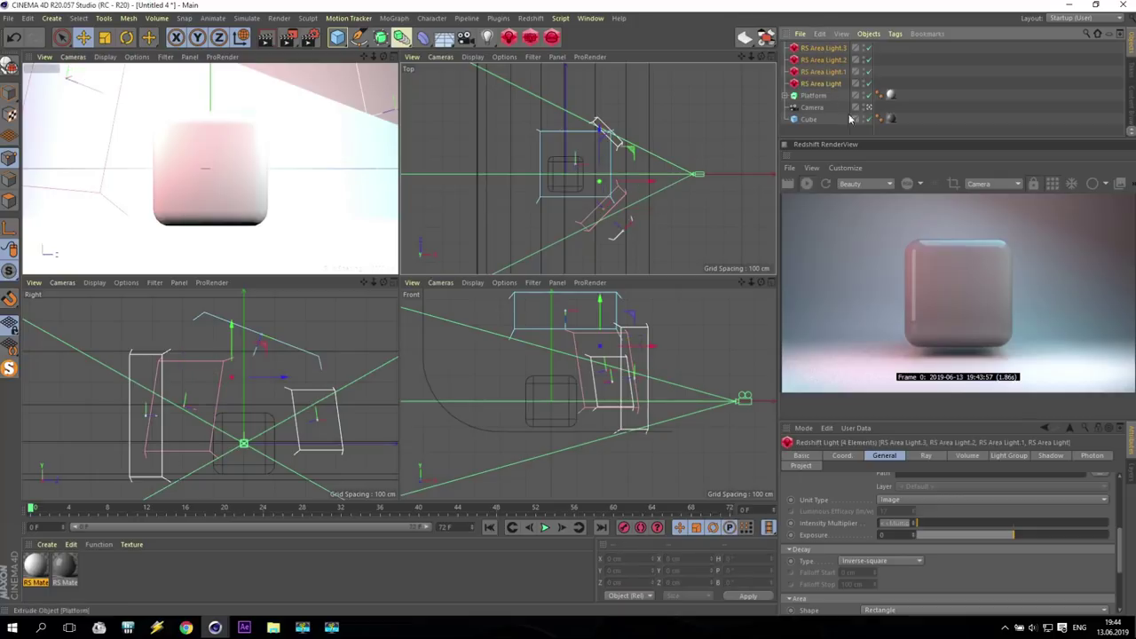
pyautogui.moveTo(1119, 538); pyautogui.dragTo(1131, 593)
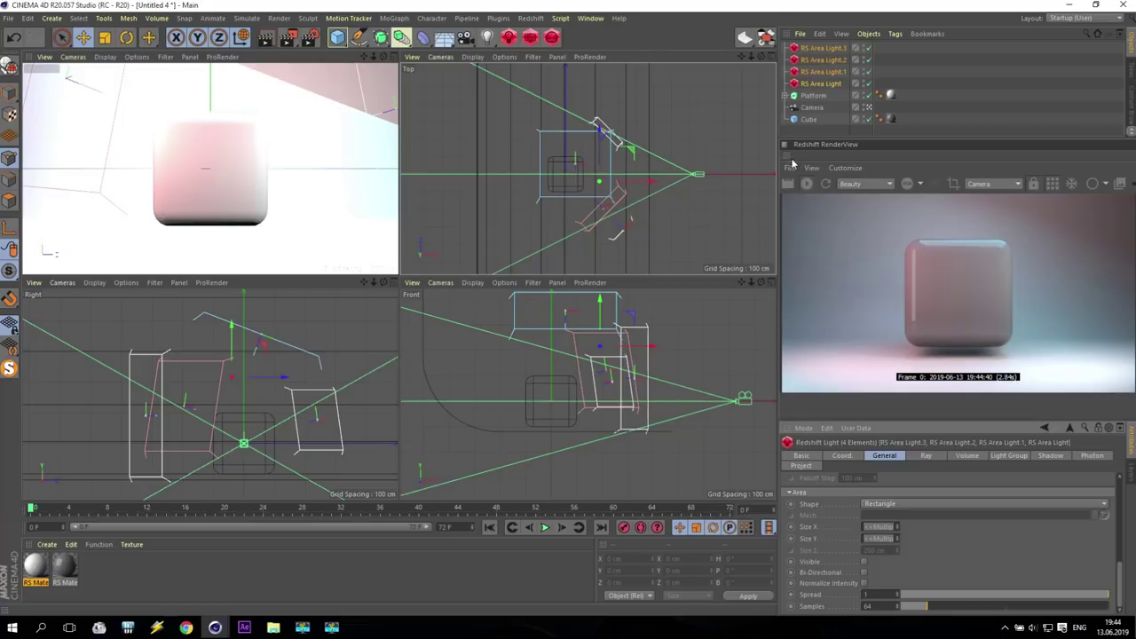
# Step: Dock the Redshift RenderView across the space above the four viewports
pyautogui.moveTo(755, 160); pyautogui.dragTo(133, 143)
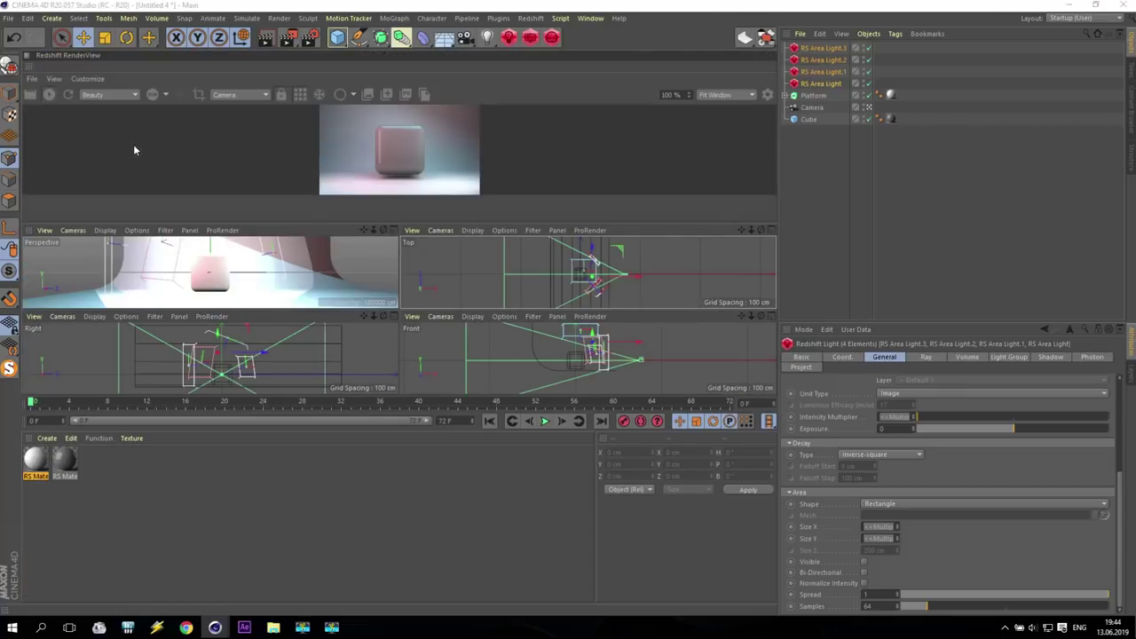
# Step: Undock the Redshift RenderView into a floating window and resize it so the render is large while the material list stays accessible
pyautogui.click(27, 57)
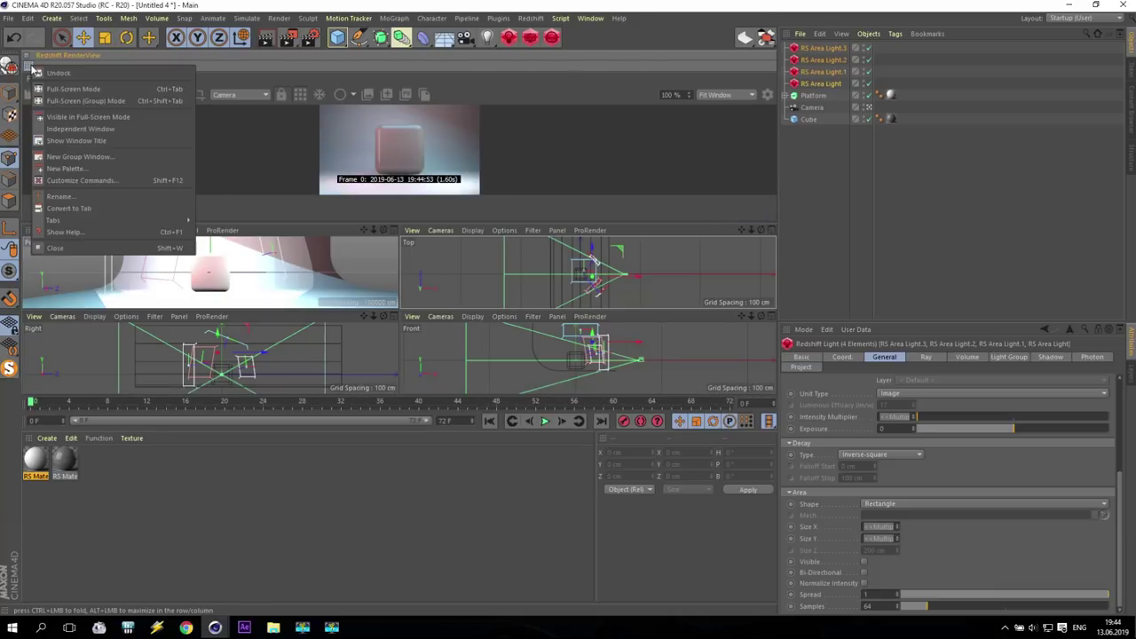
pyautogui.click(47, 78)
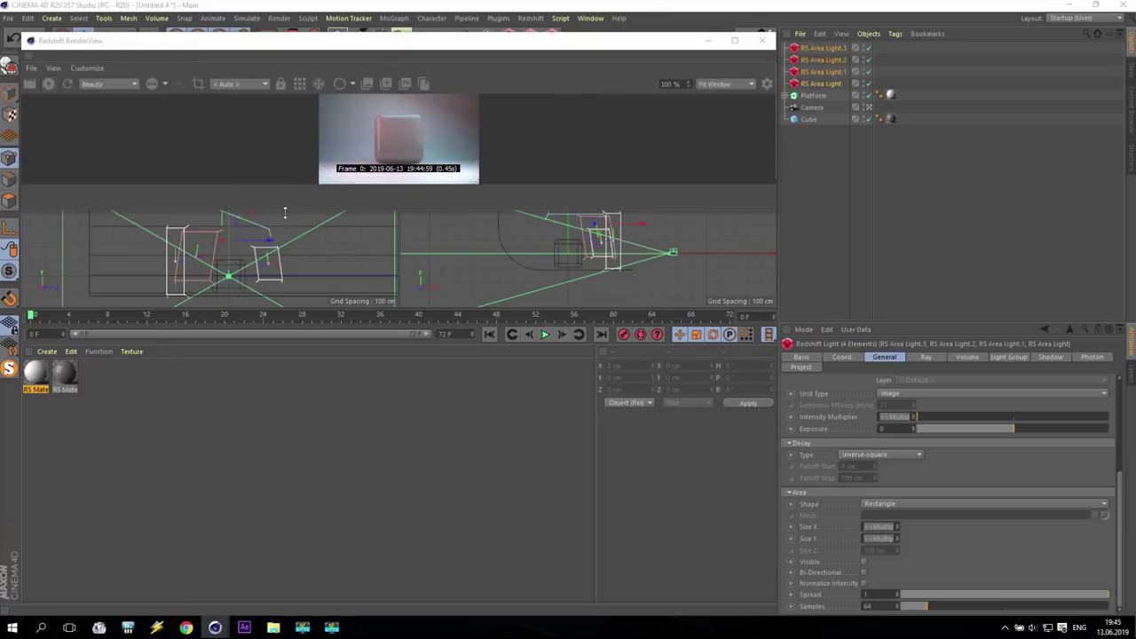
pyautogui.moveTo(287, 273); pyautogui.dragTo(287, 525)
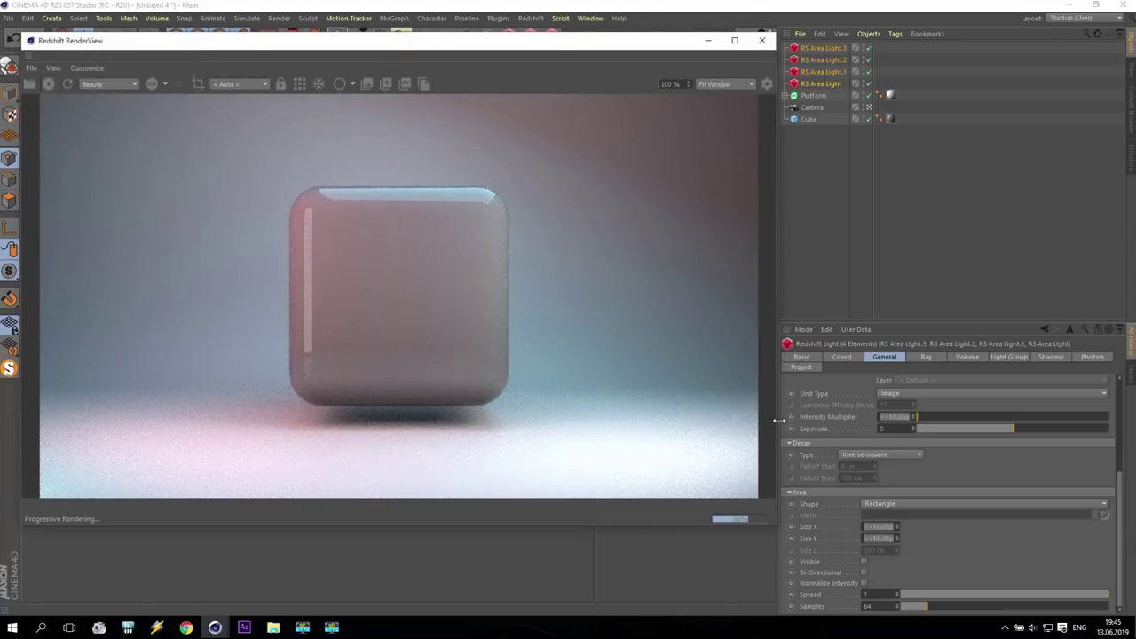
pyautogui.moveTo(778, 420); pyautogui.dragTo(676, 417)
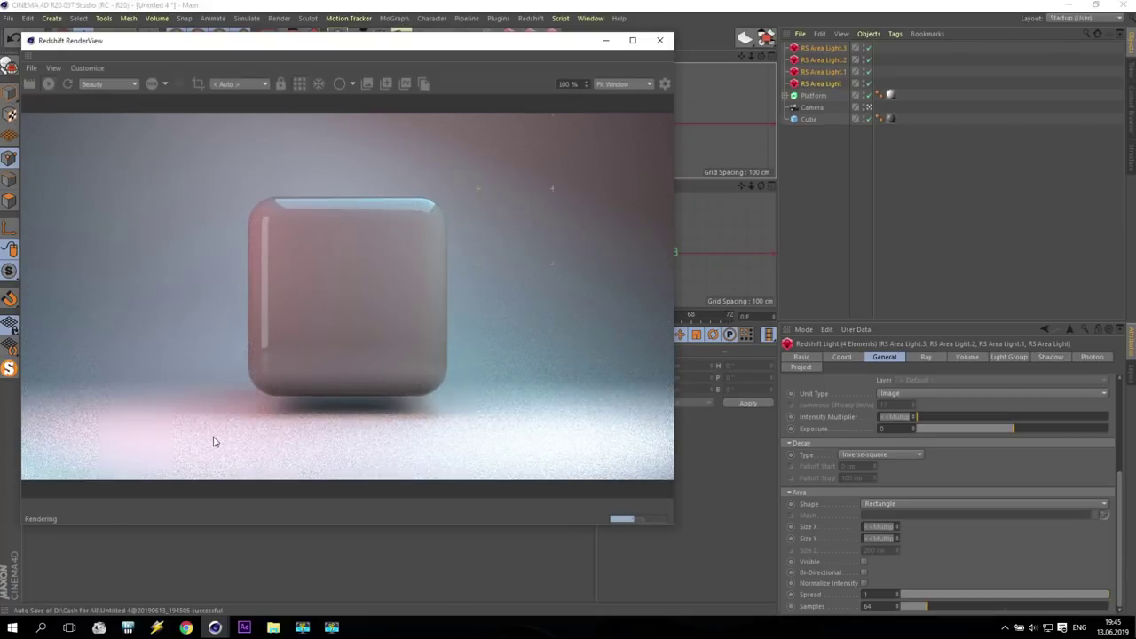
pyautogui.moveTo(377, 41); pyautogui.dragTo(686, 130)
pyautogui.moveTo(223, 311); pyautogui.dragTo(224, 503)
pyautogui.moveTo(571, 143); pyautogui.dragTo(291, 57)
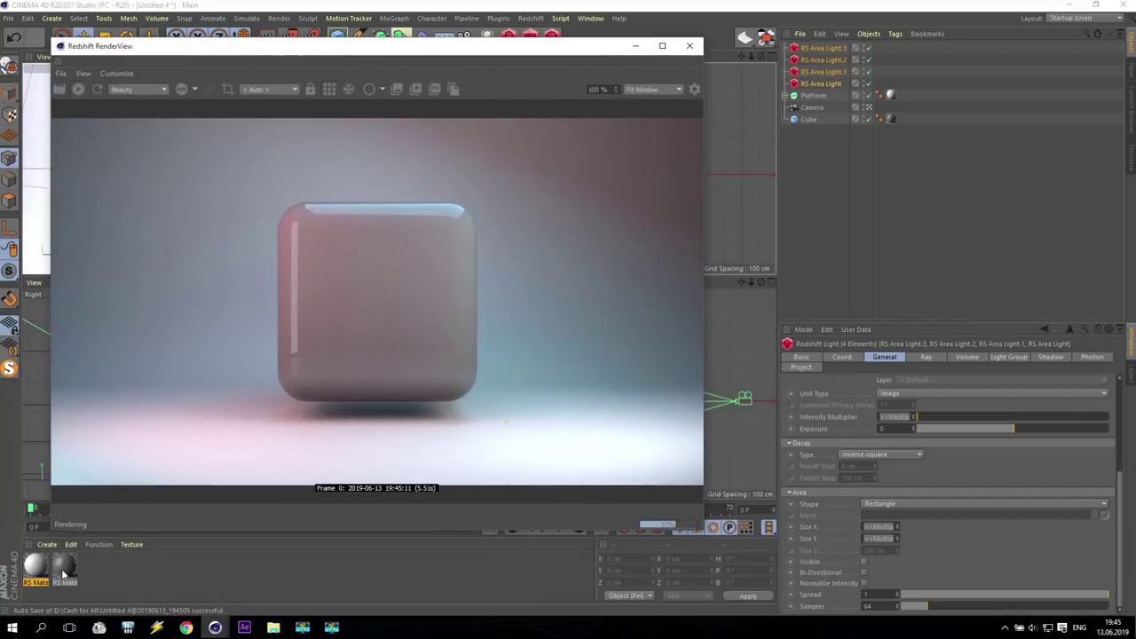
# Step: Shrink the RenderView window and open the cube material's shader graph beside it, keeping the render in view
pyautogui.doubleClick(64, 566)
pyautogui.moveTo(777, 215); pyautogui.dragTo(909, 233)
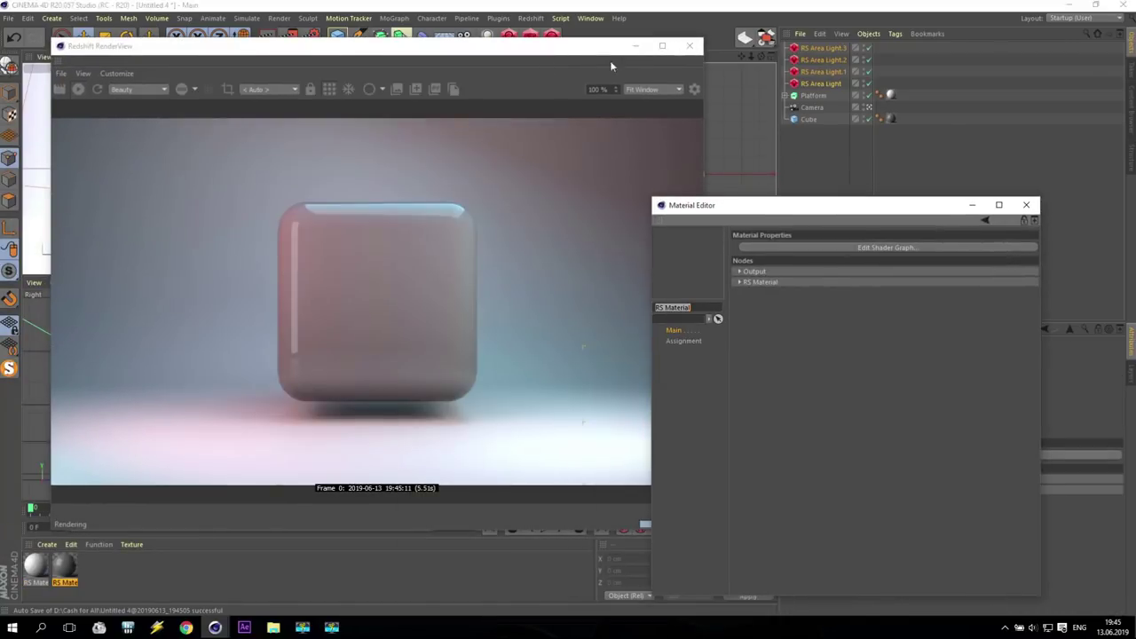
pyautogui.moveTo(707, 88); pyautogui.dragTo(498, 89)
pyautogui.moveTo(318, 41); pyautogui.dragTo(300, 61)
pyautogui.click(848, 248)
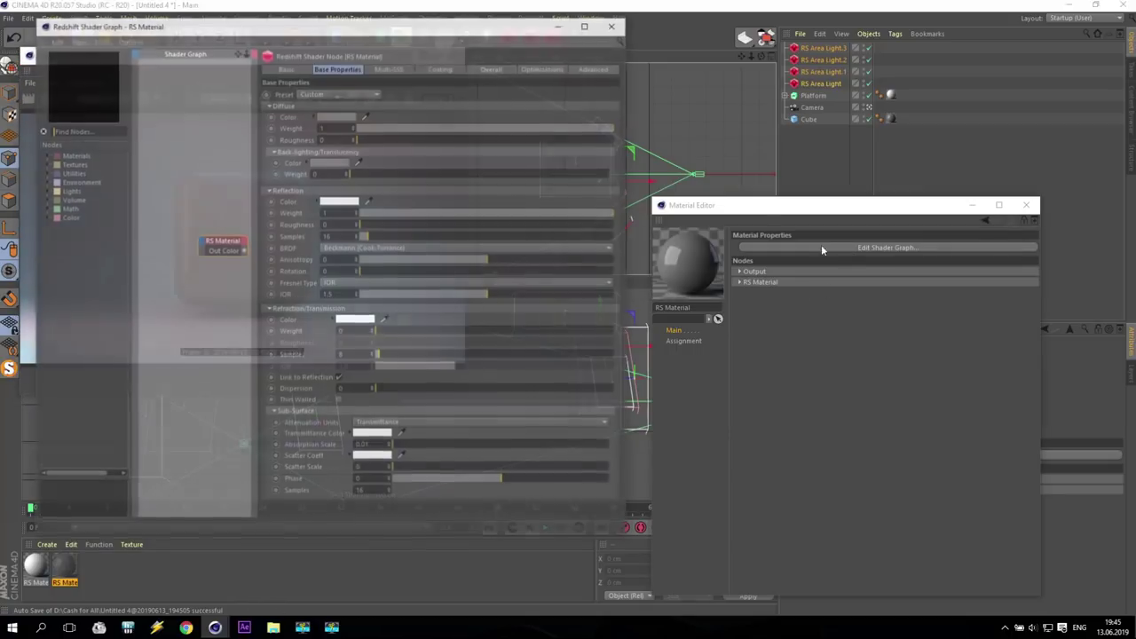
pyautogui.moveTo(453, 37); pyautogui.dragTo(862, 82)
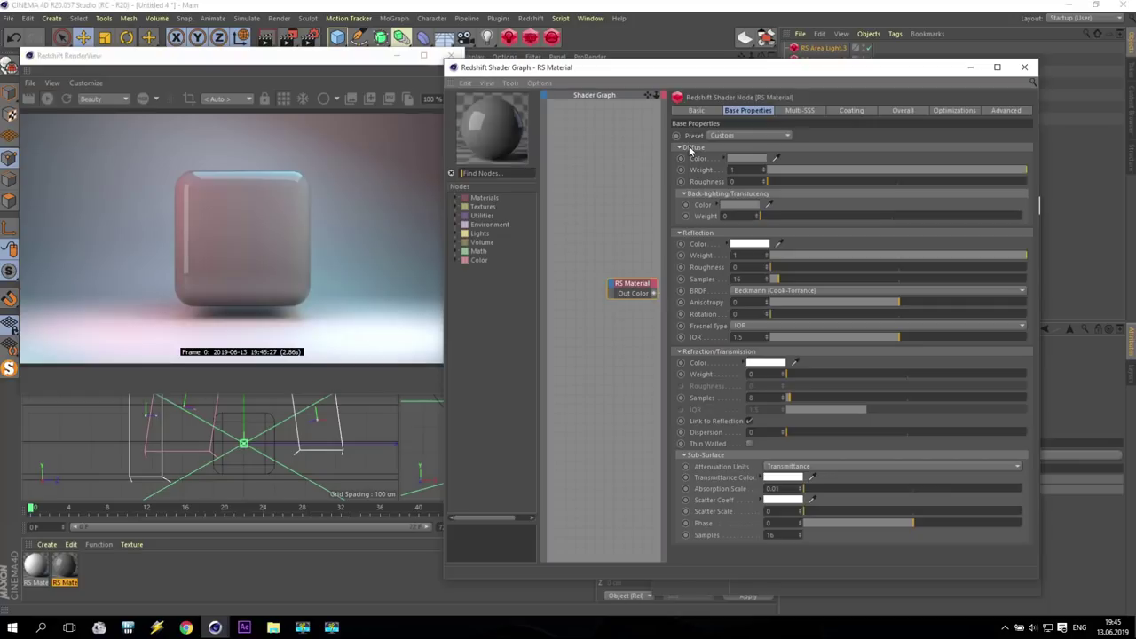
# Step: Make the cube's material transparent by setting its diffuse weight to 0 and its refraction weight to 1
pyautogui.moveTo(938, 173); pyautogui.dragTo(590, 171)
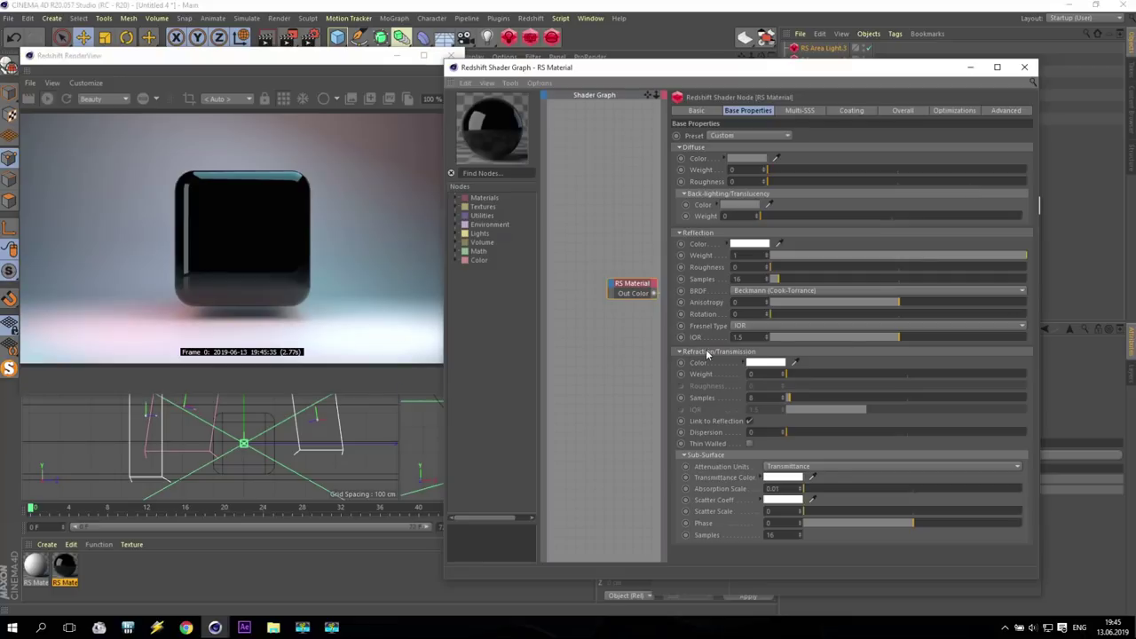
pyautogui.moveTo(806, 374); pyautogui.dragTo(1099, 374)
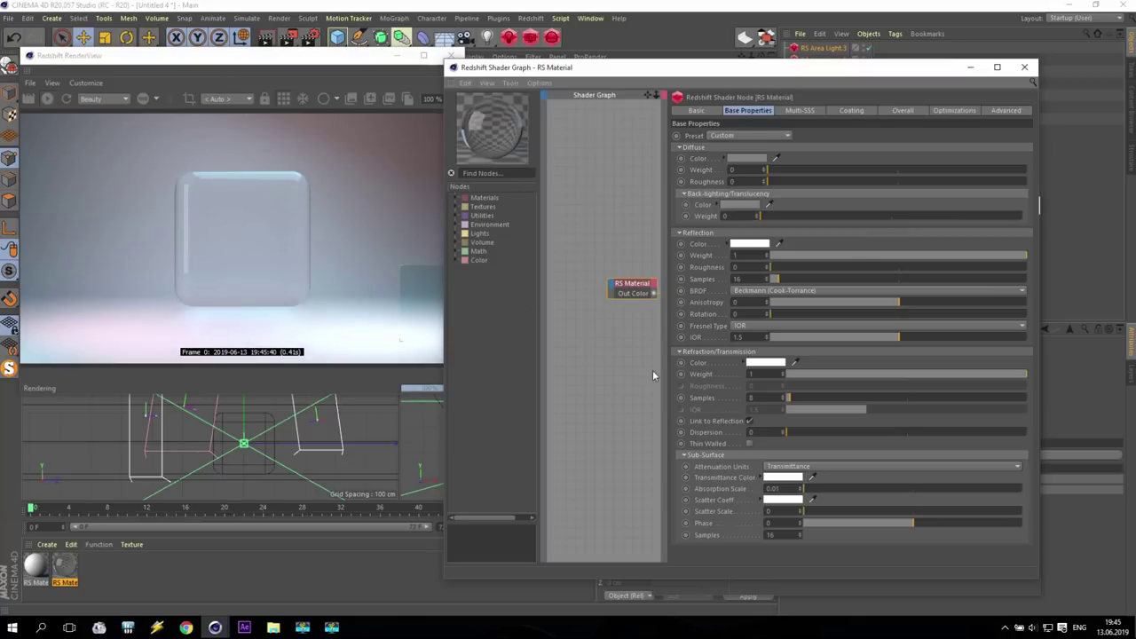
# Step: Unlink the cube material's refraction from its reflection, set the refraction roughness to 0.5, and close the shader graph
pyautogui.click(748, 423)
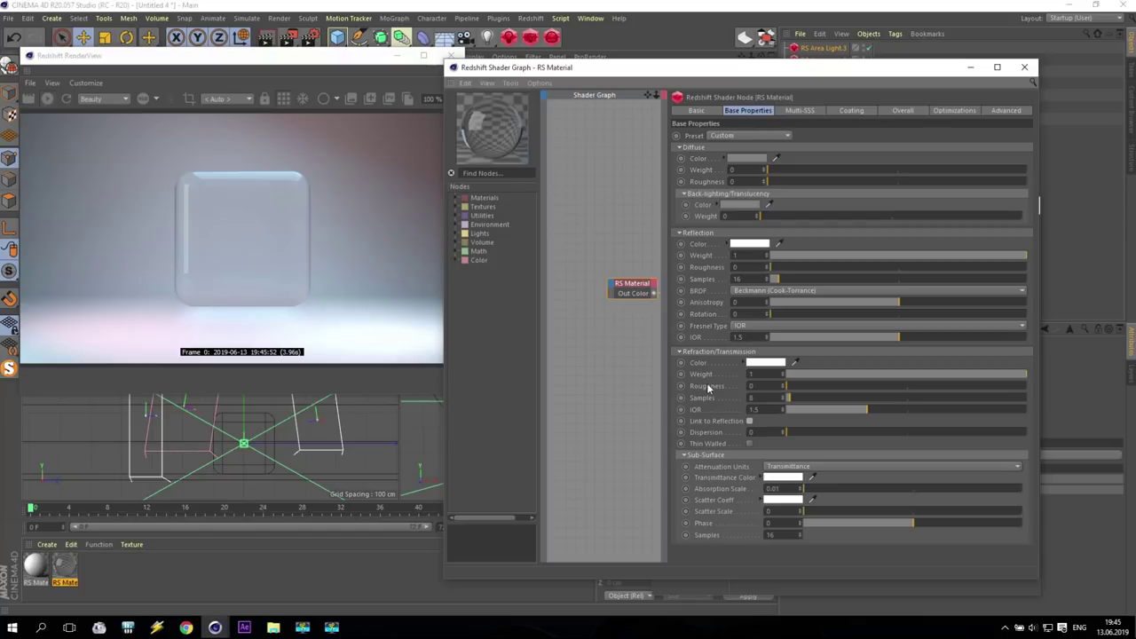
pyautogui.moveTo(801, 383); pyautogui.dragTo(1071, 377)
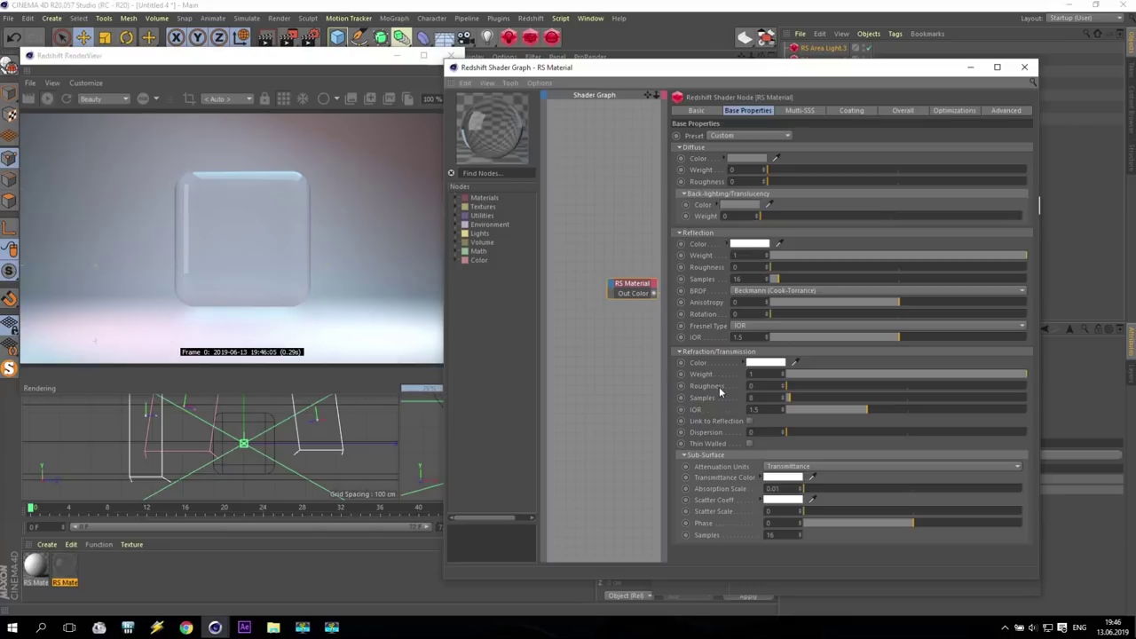
pyautogui.click(779, 383)
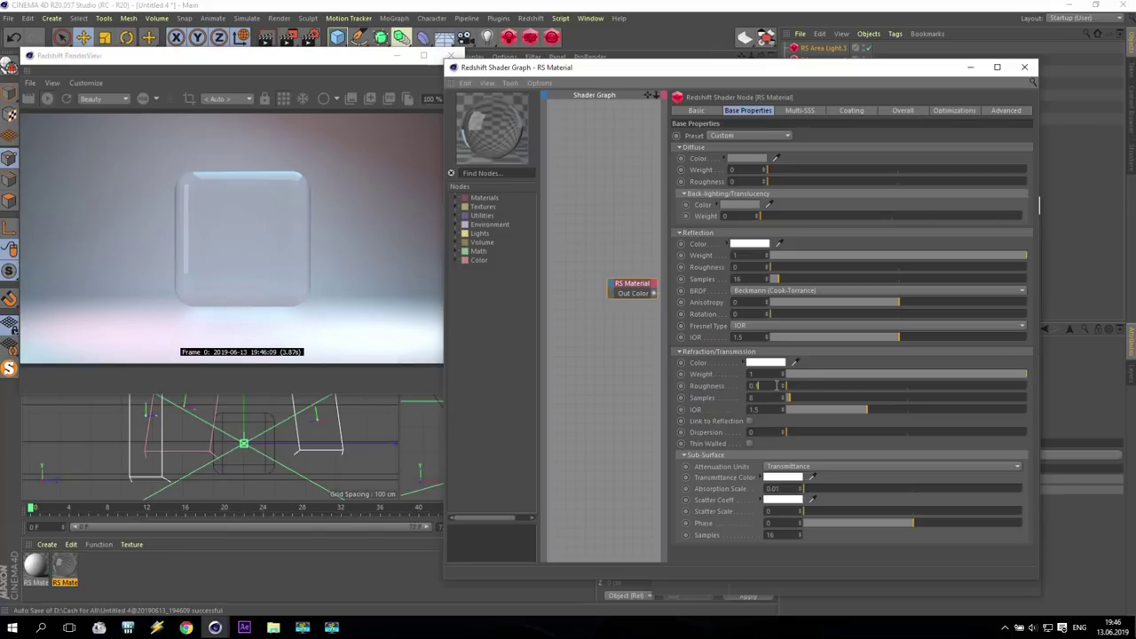
pyautogui.doubleClick(761, 385)
pyautogui.write('0.5')
pyautogui.press('Return')
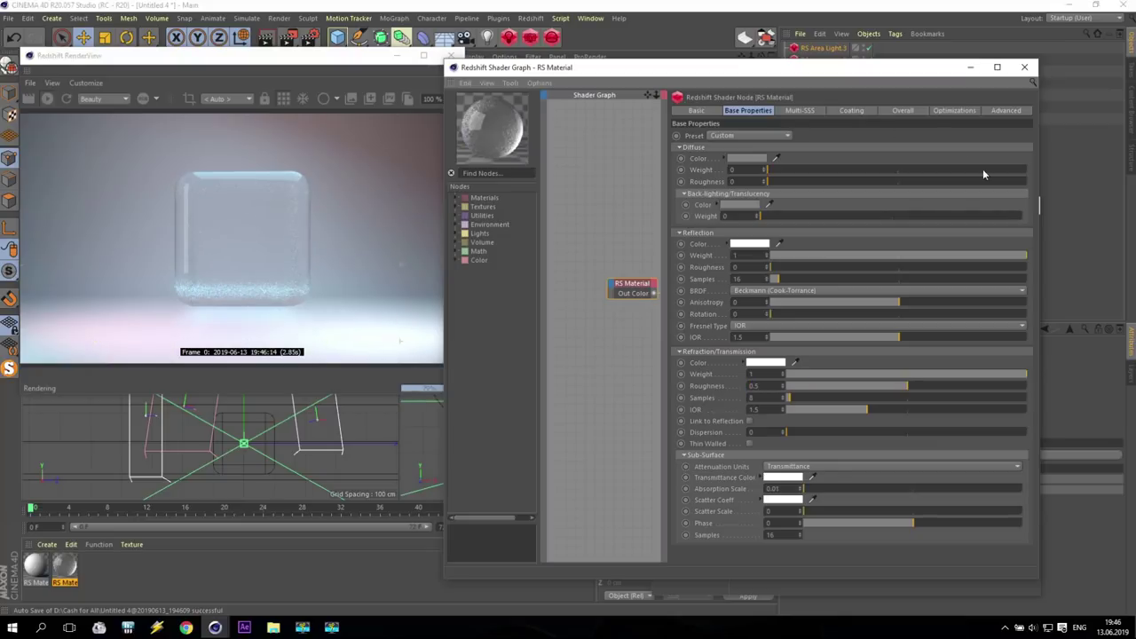
pyautogui.click(984, 68)
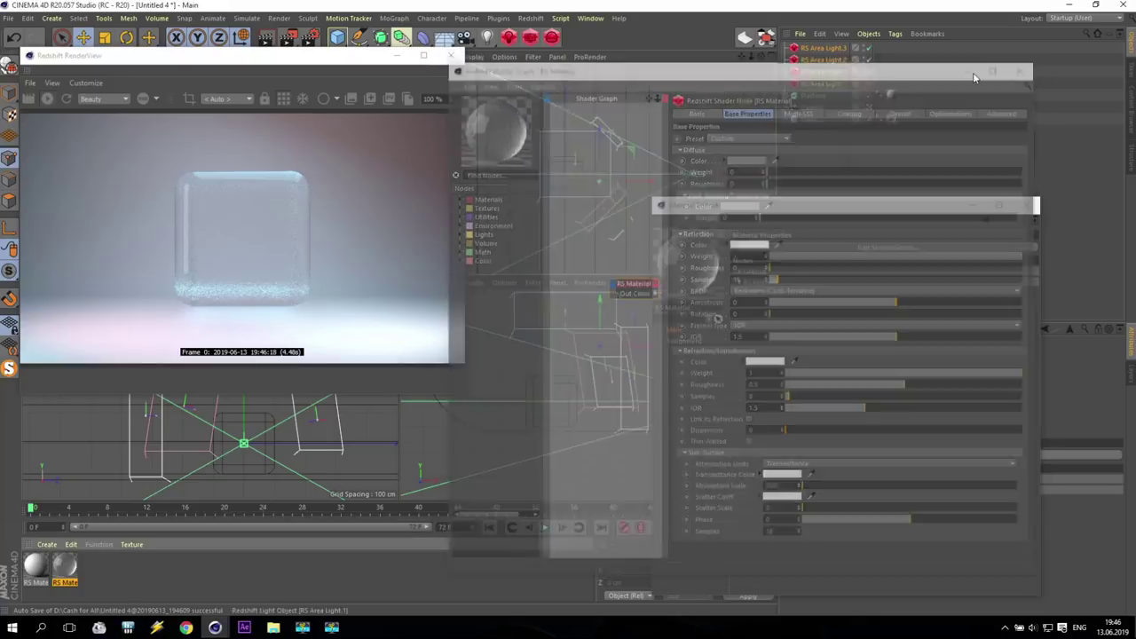
# Step: Add a cylinder and move it behind the cube, offset to one side so it partly shows past the cube's edge
pyautogui.moveTo(338, 37); pyautogui.dragTo(570, 52)
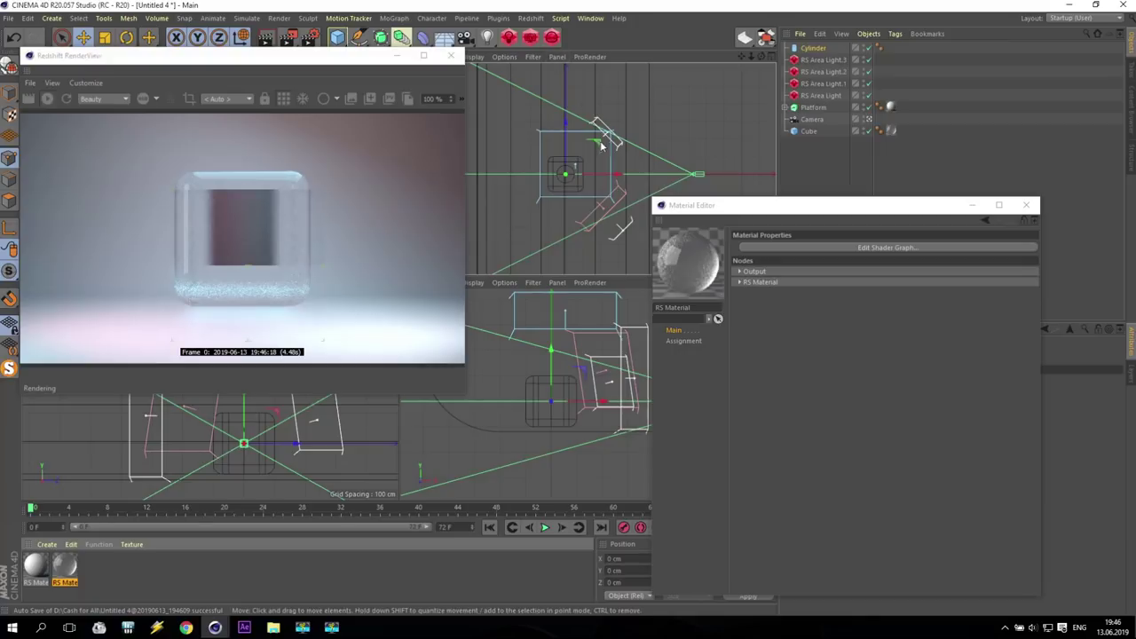
pyautogui.moveTo(600, 141); pyautogui.dragTo(562, 124)
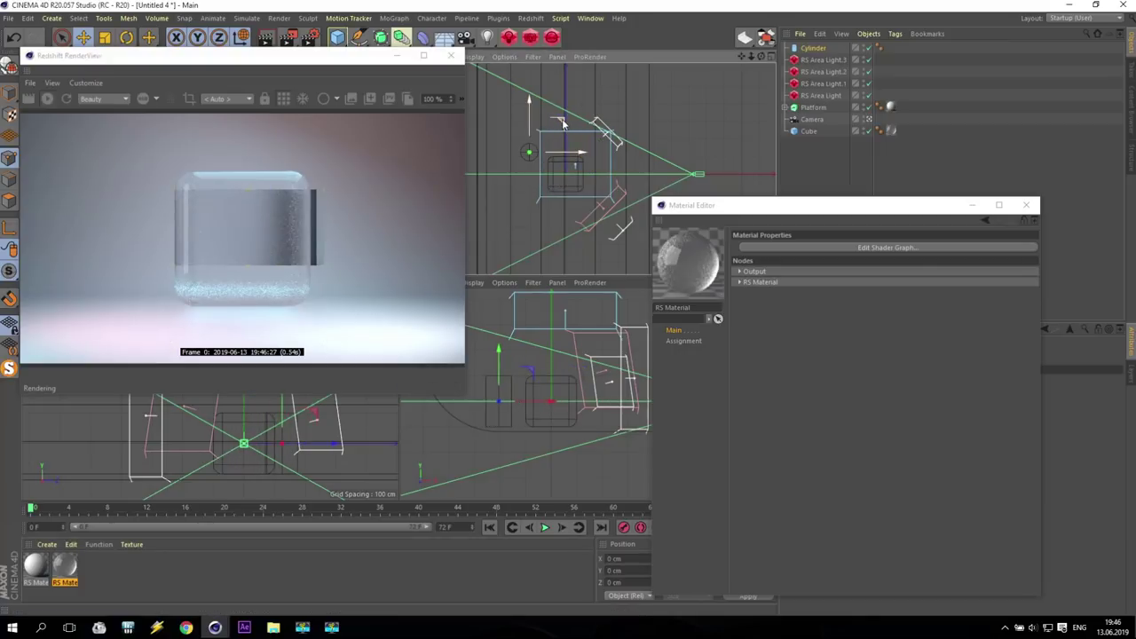
# Step: Close the material editor and set the cylinder's radius to 100 cm and its height to 5000 cm
pyautogui.click(816, 50)
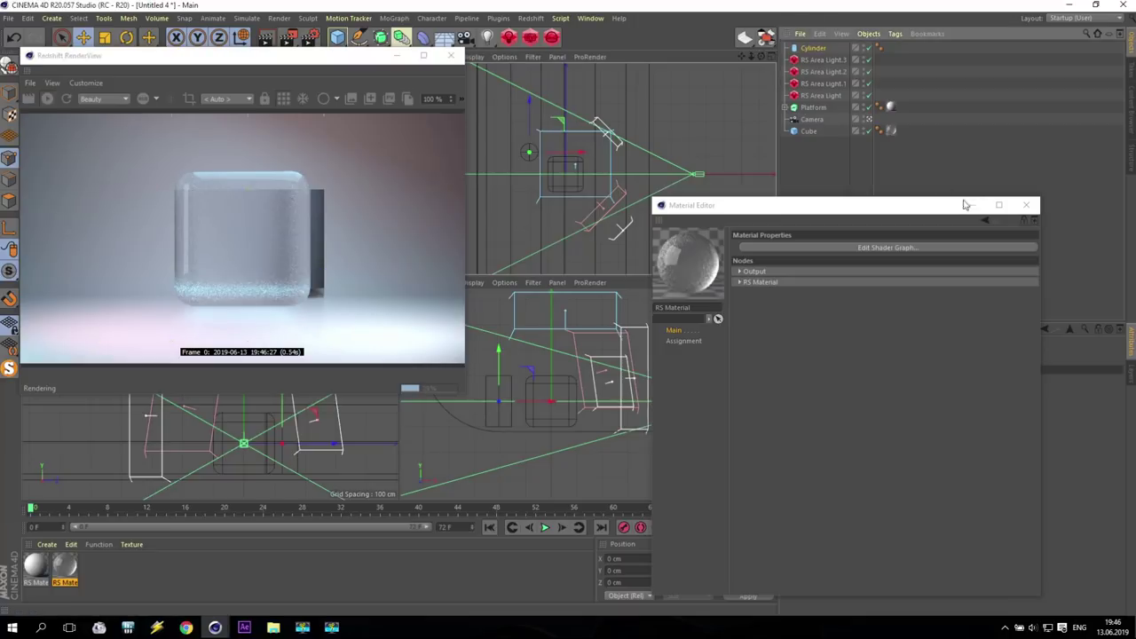
pyautogui.click(1026, 205)
pyautogui.moveTo(893, 394); pyautogui.dragTo(882, 374)
pyautogui.click(882, 376)
pyautogui.write('100')
pyautogui.press('Return')
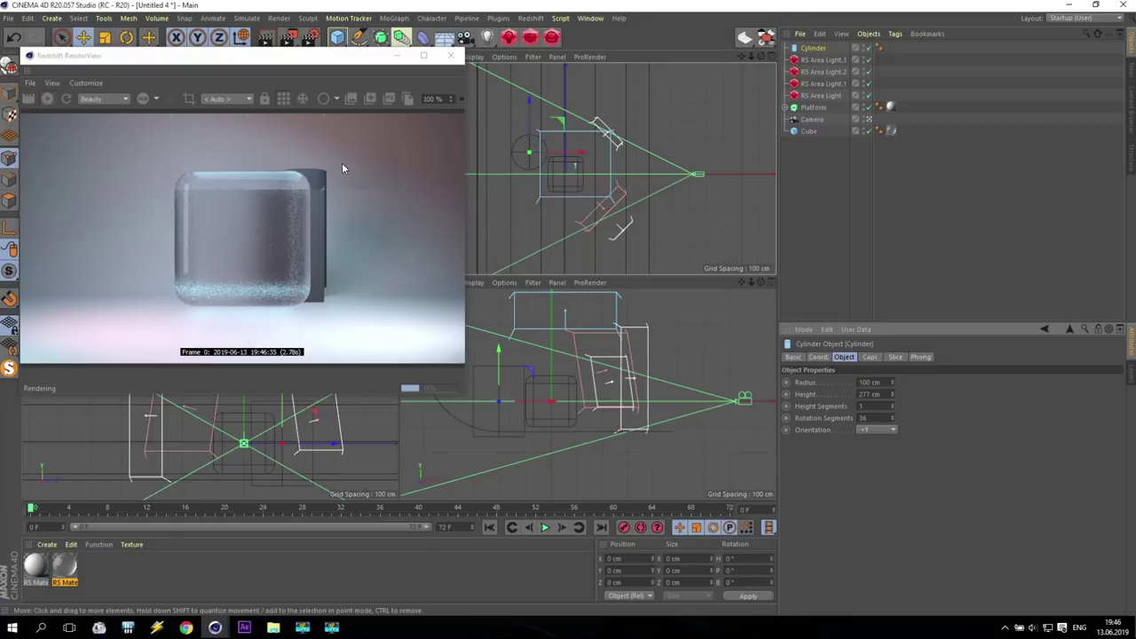
pyautogui.doubleClick(874, 394)
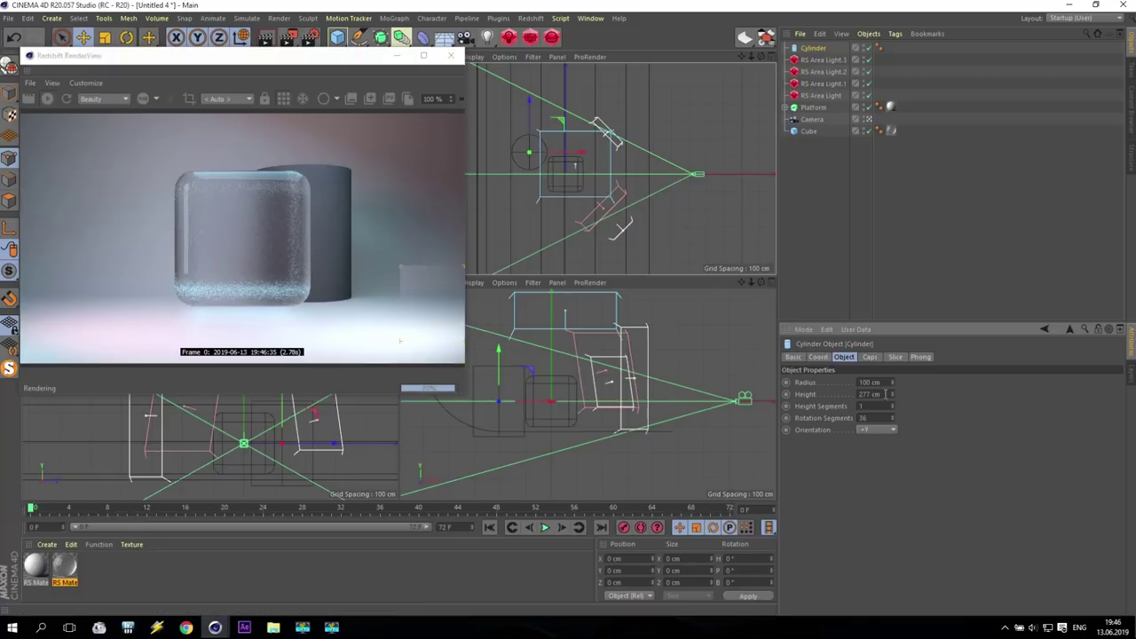
pyautogui.write('5000')
pyautogui.press('Return')
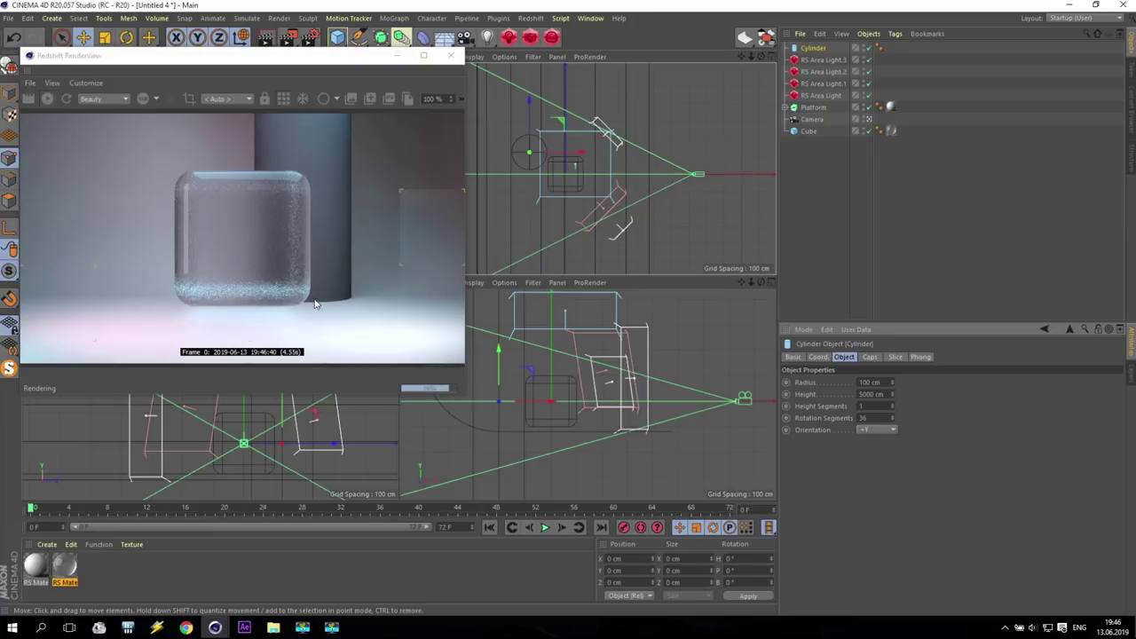
# Step: Create a new Redshift material and apply it to the cylinder
pyautogui.click(46, 544)
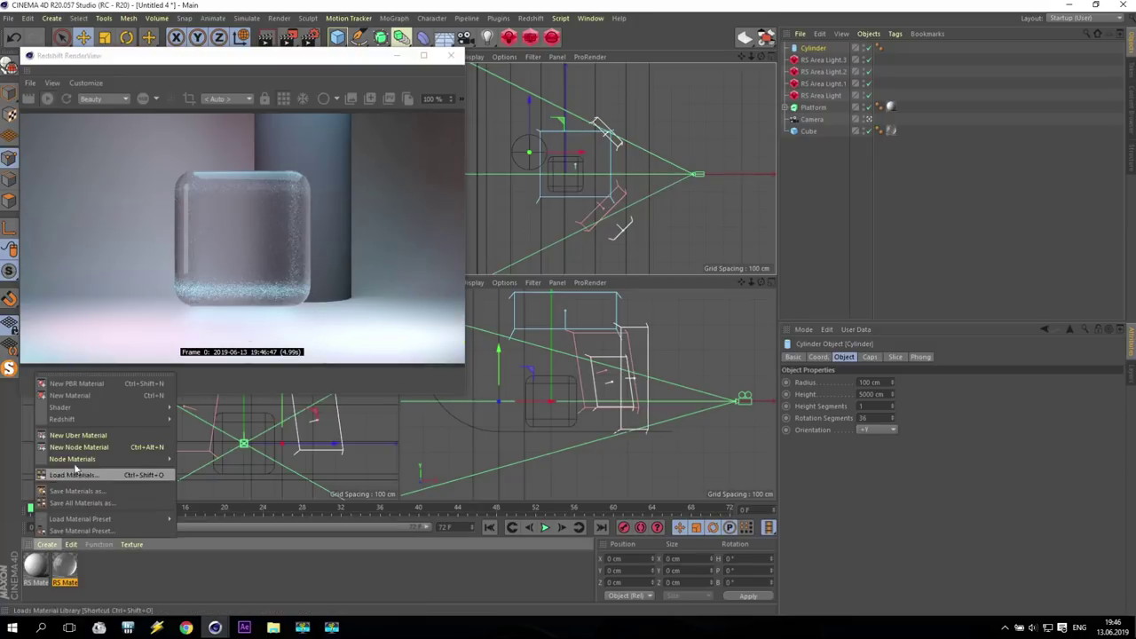
pyautogui.moveTo(72, 420)
pyautogui.moveTo(203, 421)
pyautogui.click(237, 423)
pyautogui.moveTo(40, 567); pyautogui.dragTo(814, 48)
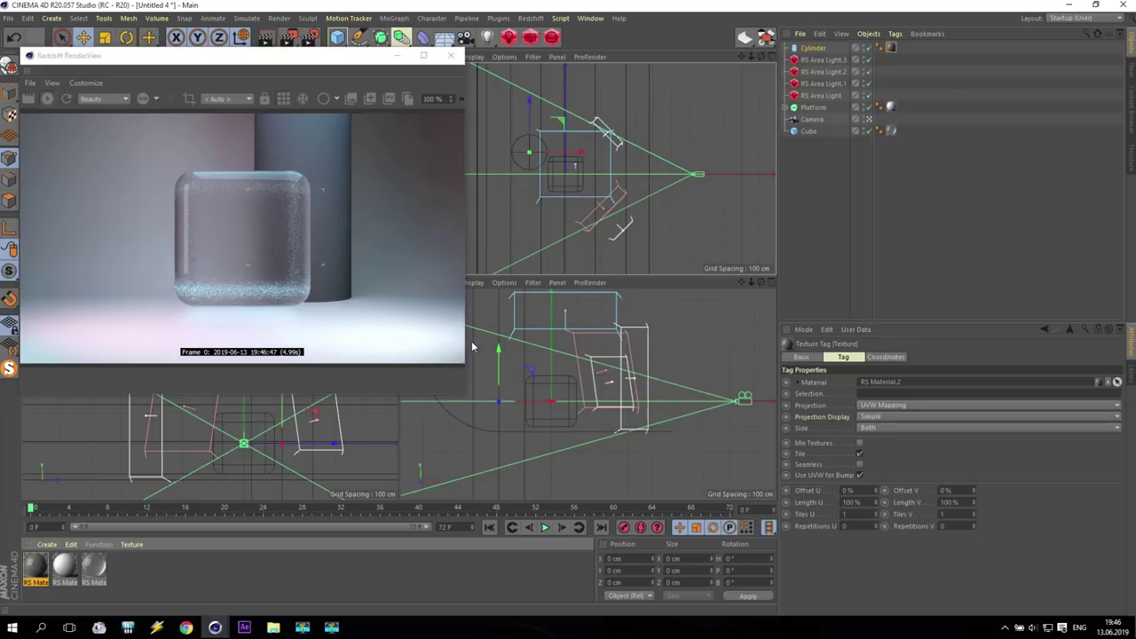
# Step: Set the cylinder material's diffuse color to a bright blue with hue 244° and saturation 100%, then close its editing windows
pyautogui.doubleClick(36, 566)
pyautogui.click(792, 245)
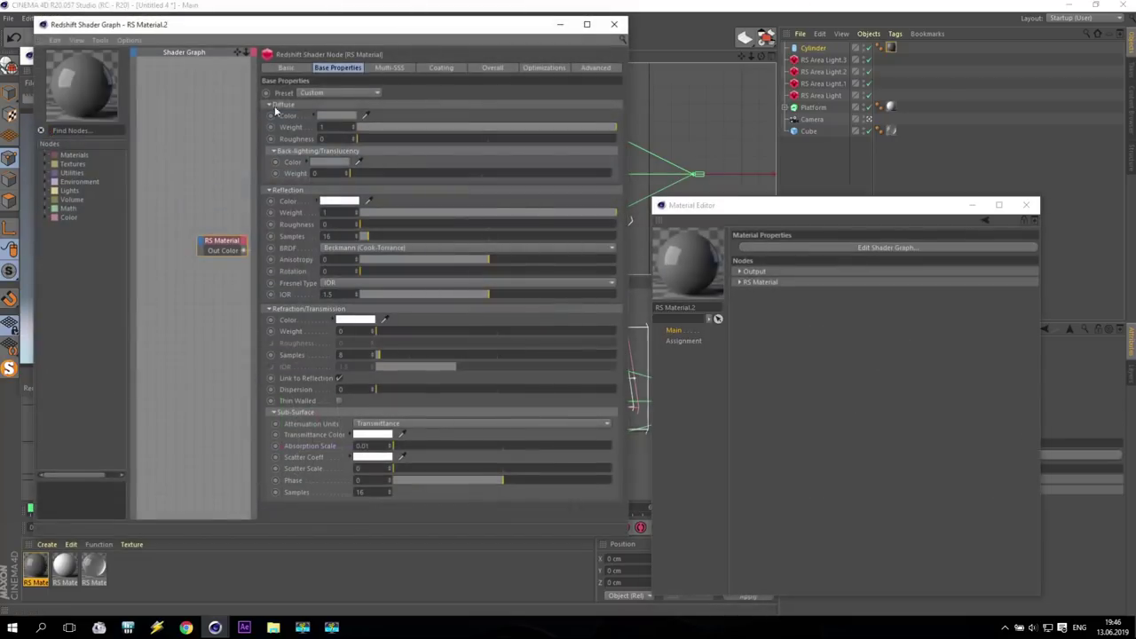
pyautogui.click(343, 118)
pyautogui.click(401, 118)
pyautogui.moveTo(417, 128); pyautogui.dragTo(537, 140)
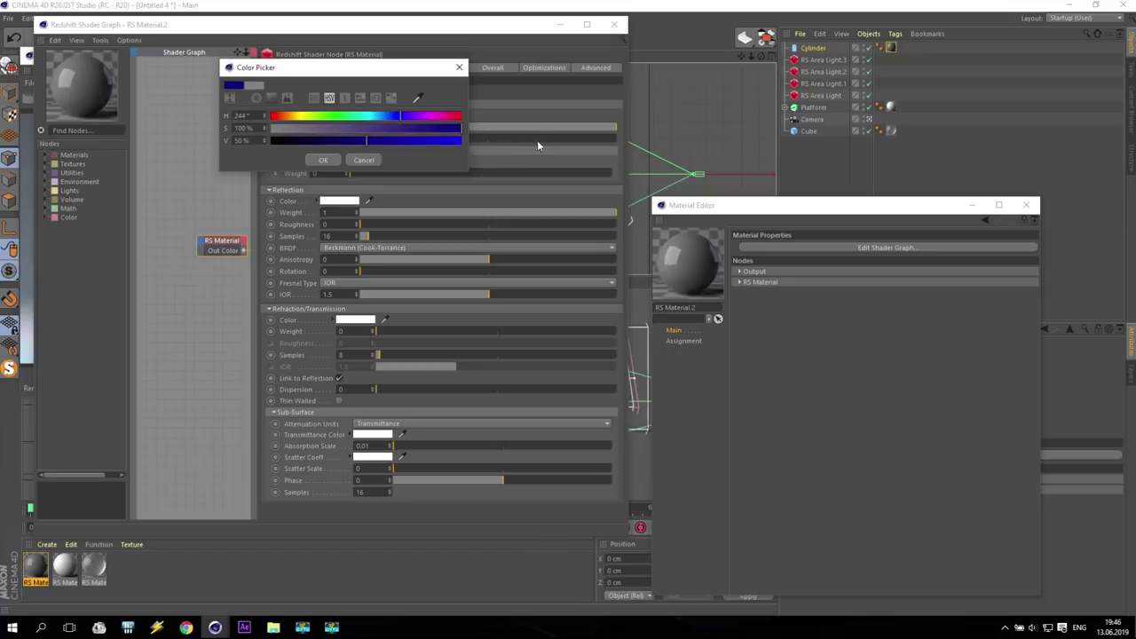
pyautogui.click(431, 140)
pyautogui.click(323, 160)
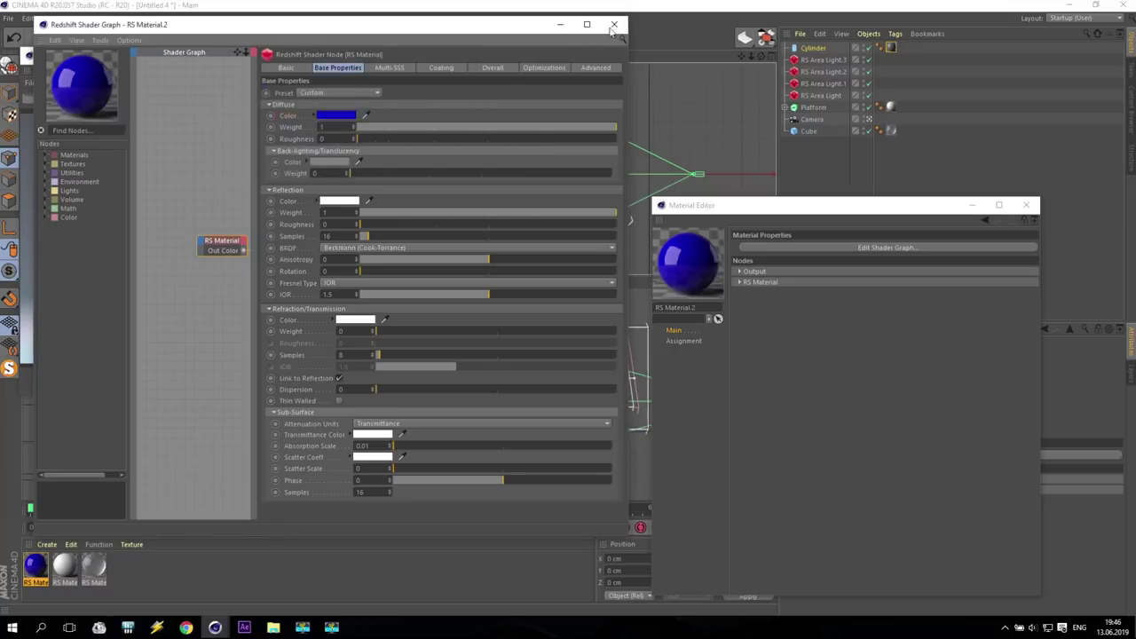
pyautogui.click(613, 24)
pyautogui.click(1026, 205)
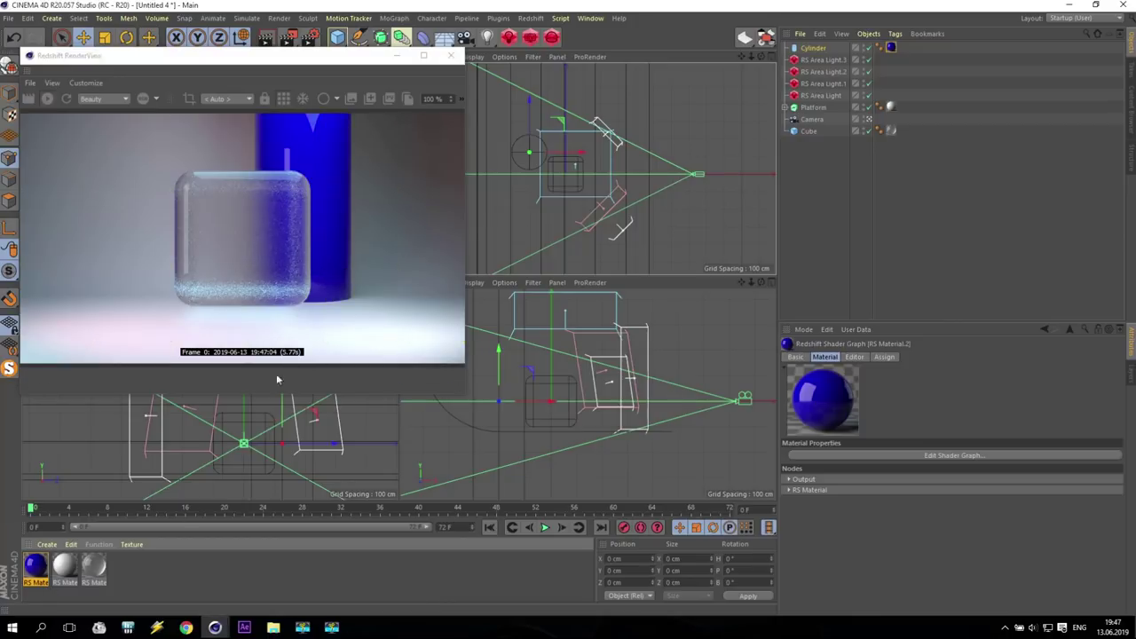
# Step: Add another Redshift area light, turn it to face the camera side, and place it behind the cube opposite the cylinder
pyautogui.click(508, 42)
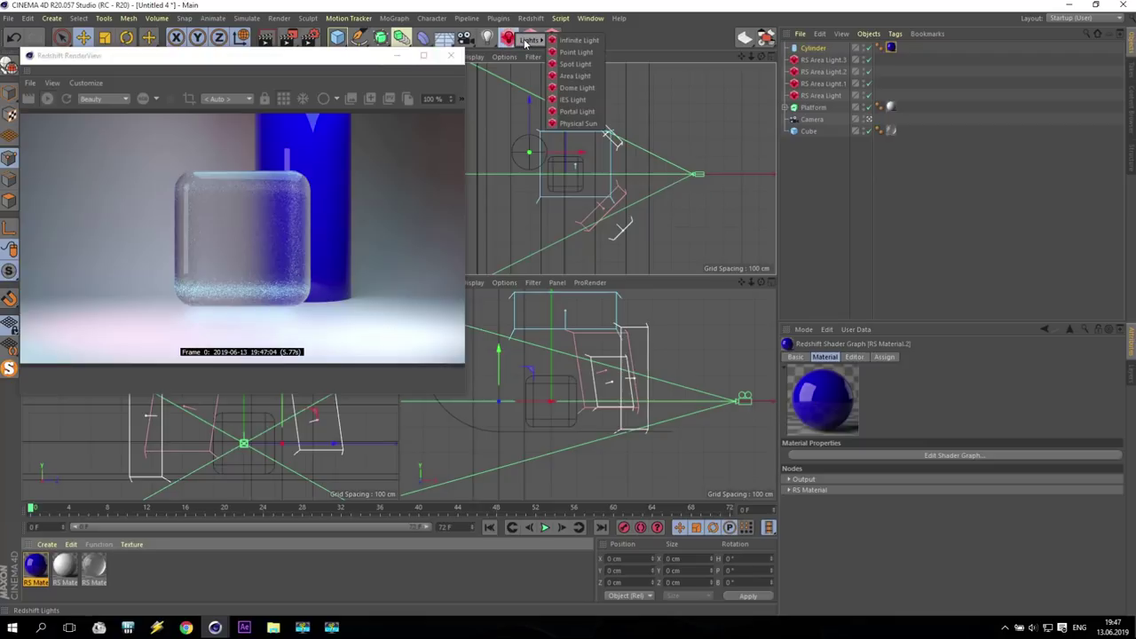
pyautogui.click(575, 76)
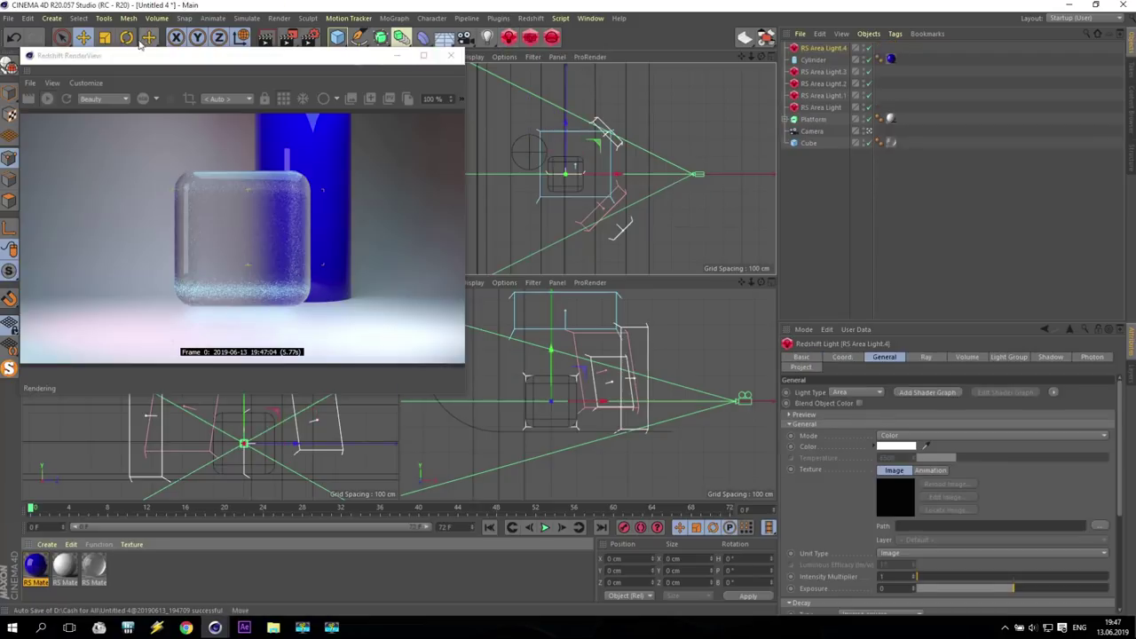
pyautogui.press('r')
pyautogui.moveTo(594, 159); pyautogui.dragTo(608, 218)
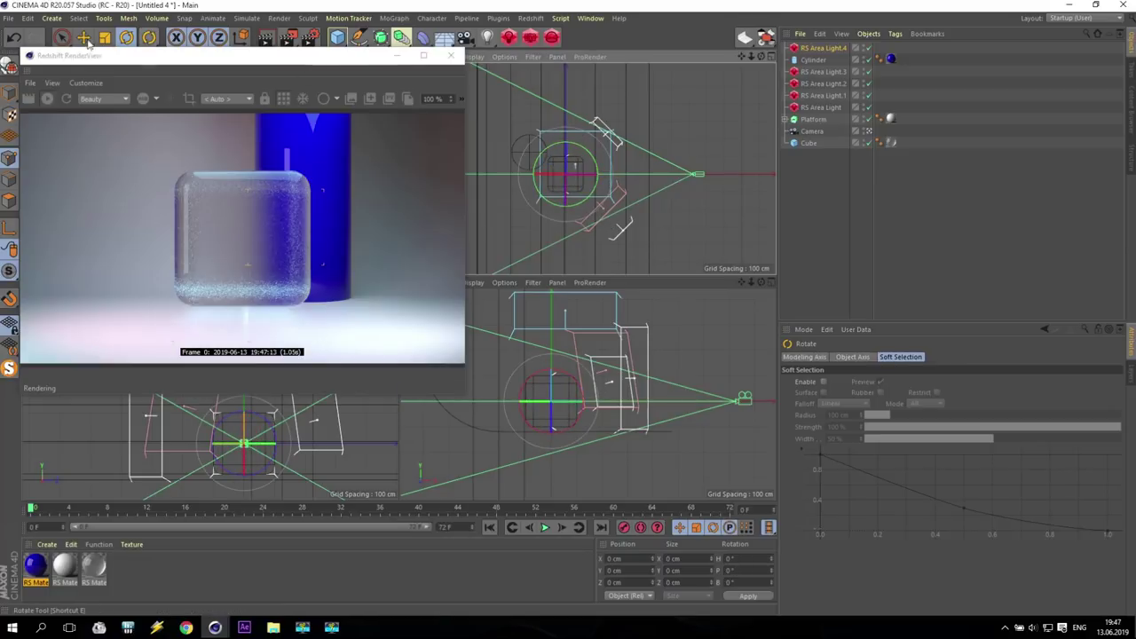
pyautogui.press('e')
pyautogui.hotkey('ctrl', 'z')
pyautogui.moveTo(598, 139); pyautogui.dragTo(572, 165)
# Step: Make the new area light behind the cube visible in the render
pyautogui.click(834, 49)
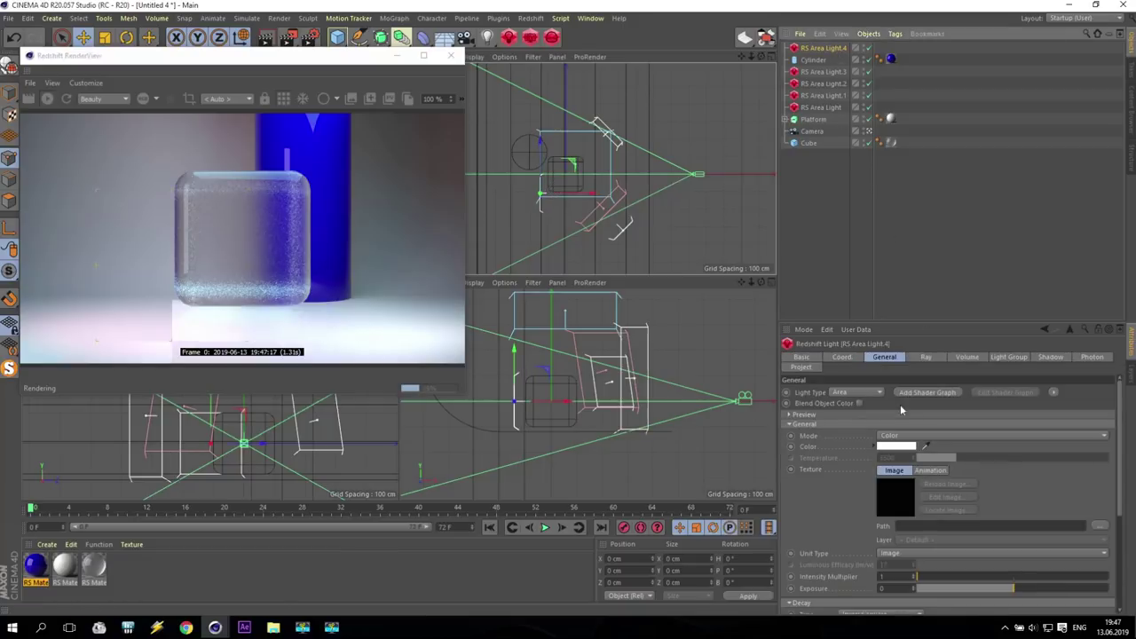
pyautogui.scroll(-4, 1116, 464)
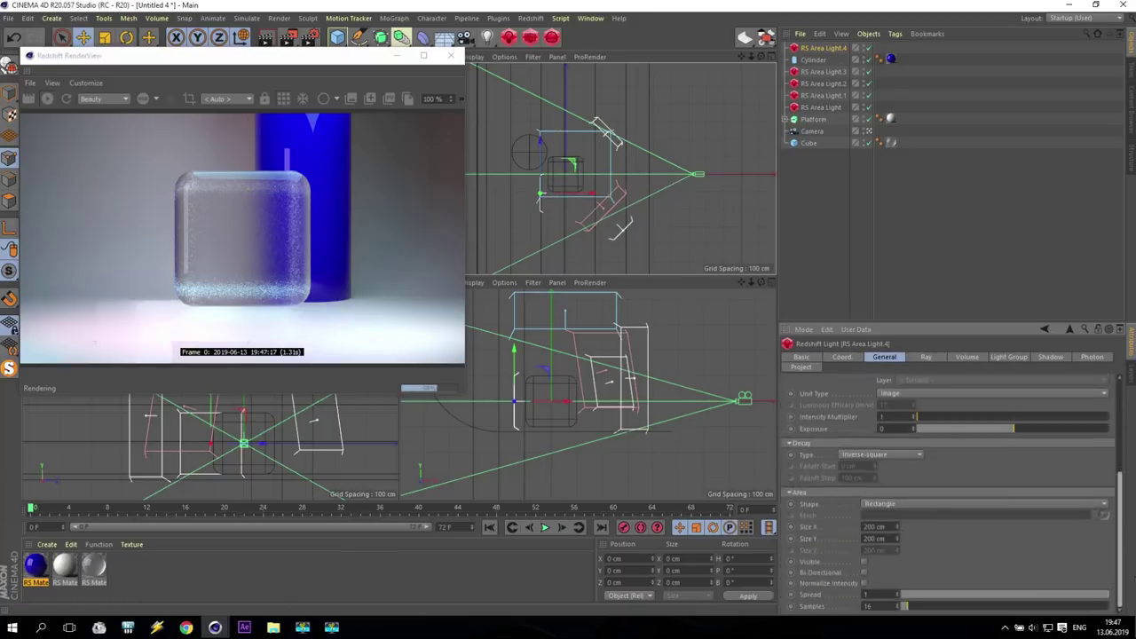
pyautogui.click(863, 563)
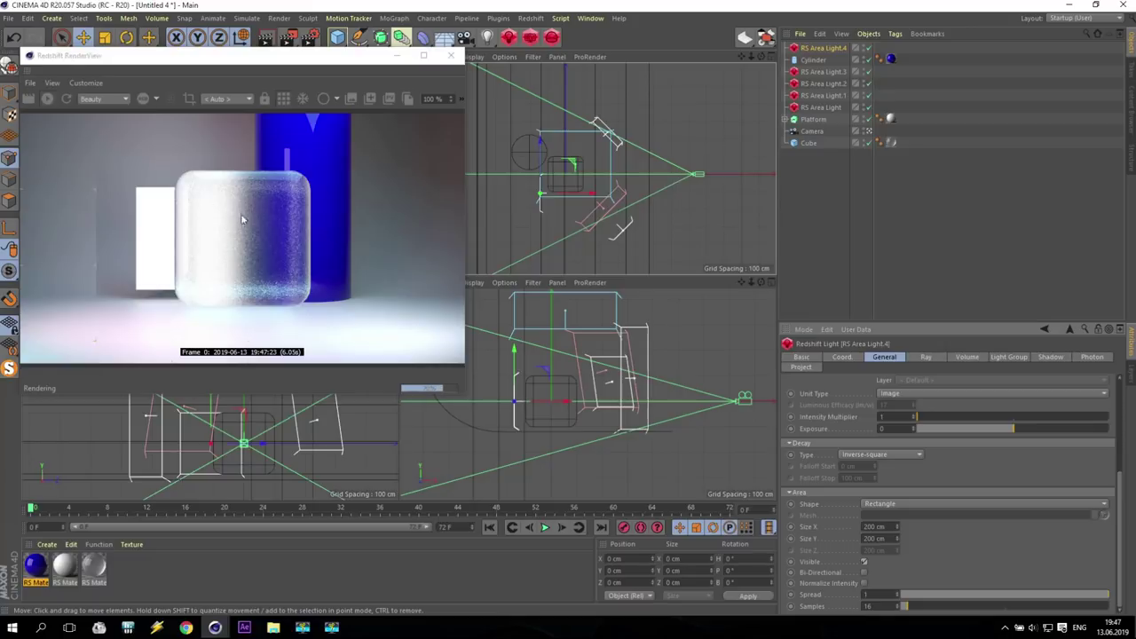
# Step: Shift the visible area light farther sideways from the cube and set its Size X to 100 cm
pyautogui.moveTo(542, 163); pyautogui.dragTo(541, 172)
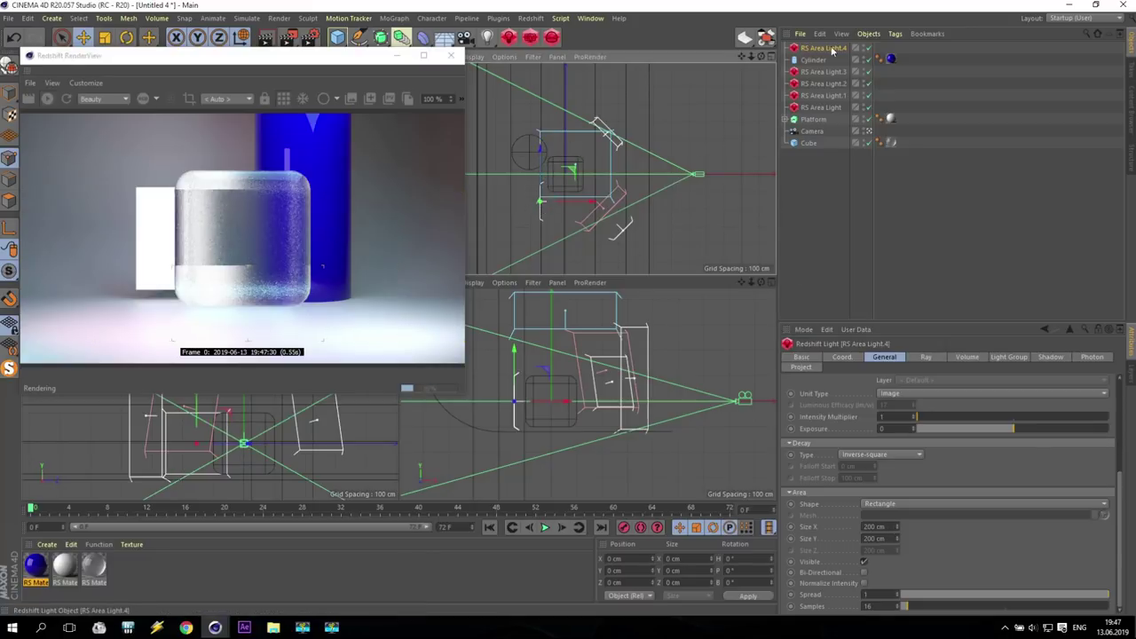
pyautogui.write('100')
pyautogui.press('Return')
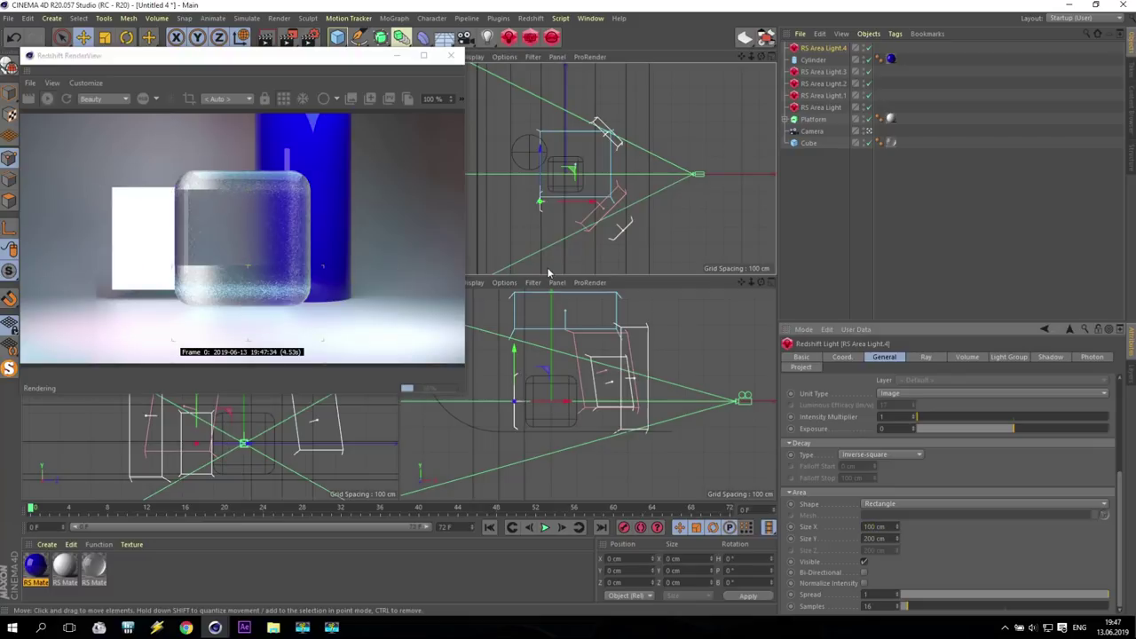
# Step: Move the visible area light closer to the cube so it sits partly behind the glass
pyautogui.moveTo(543, 187); pyautogui.dragTo(536, 165)
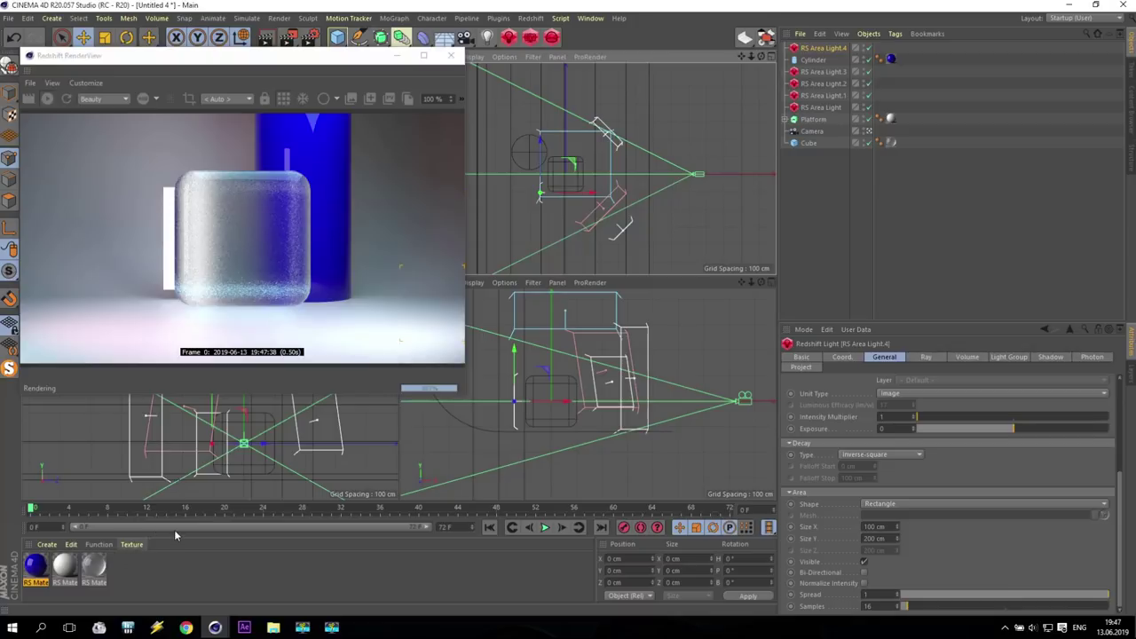
# Step: Open the glass material's shader graph and set its refraction samples to 16 after trying 64
pyautogui.doubleClick(93, 566)
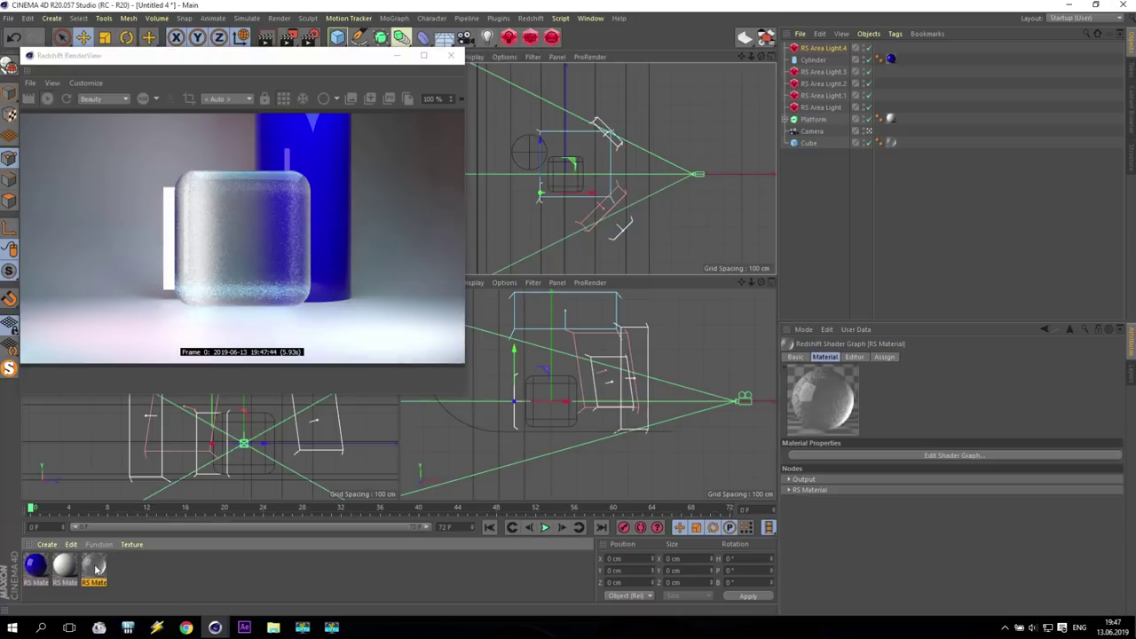
pyautogui.moveTo(342, 78); pyautogui.dragTo(701, 78)
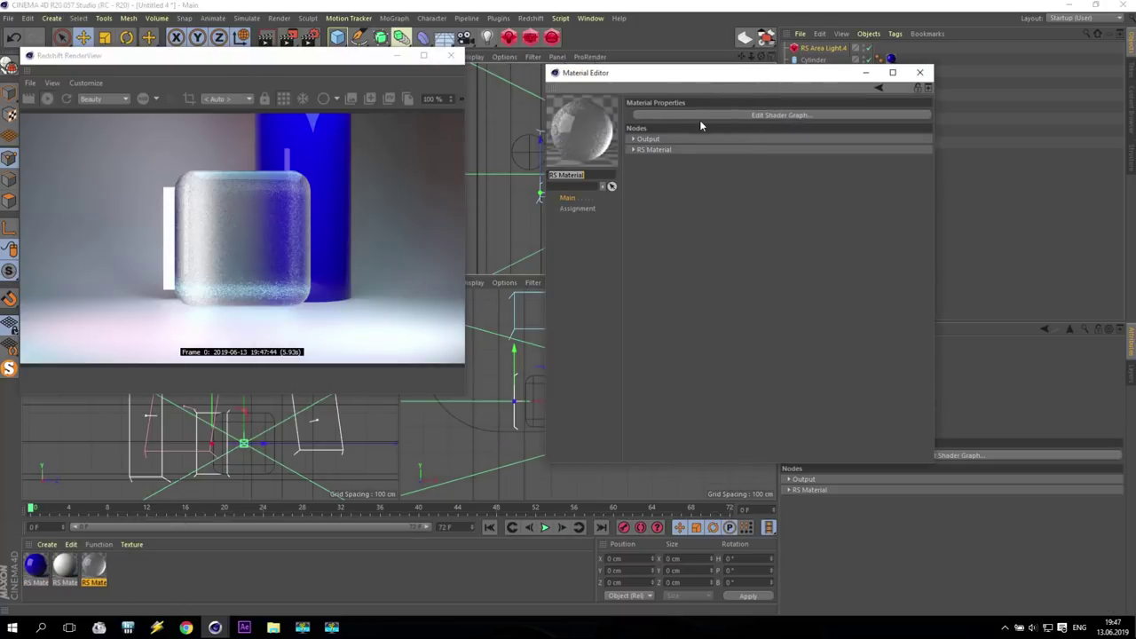
pyautogui.click(699, 116)
pyautogui.moveTo(389, 30); pyautogui.dragTo(834, 63)
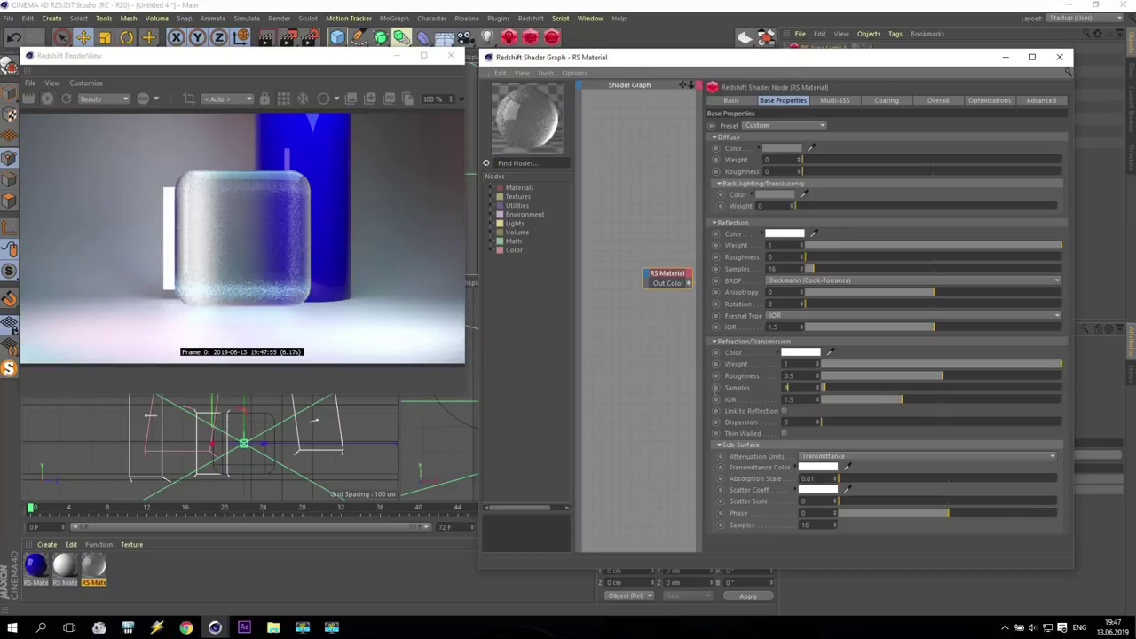
pyautogui.press('Return')
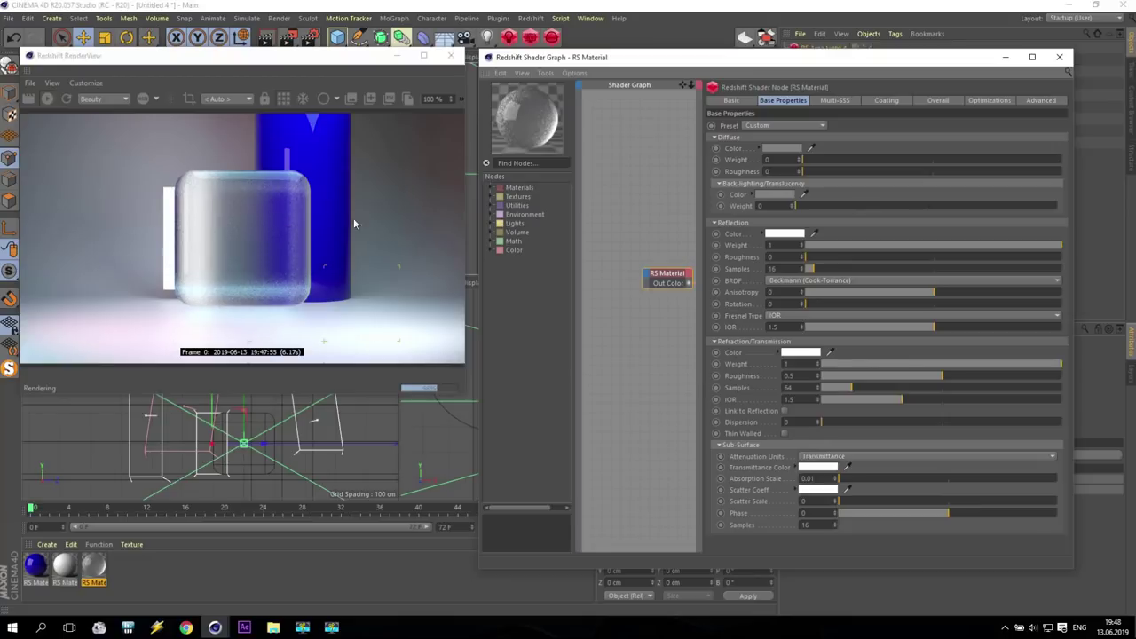
pyautogui.press('Return')
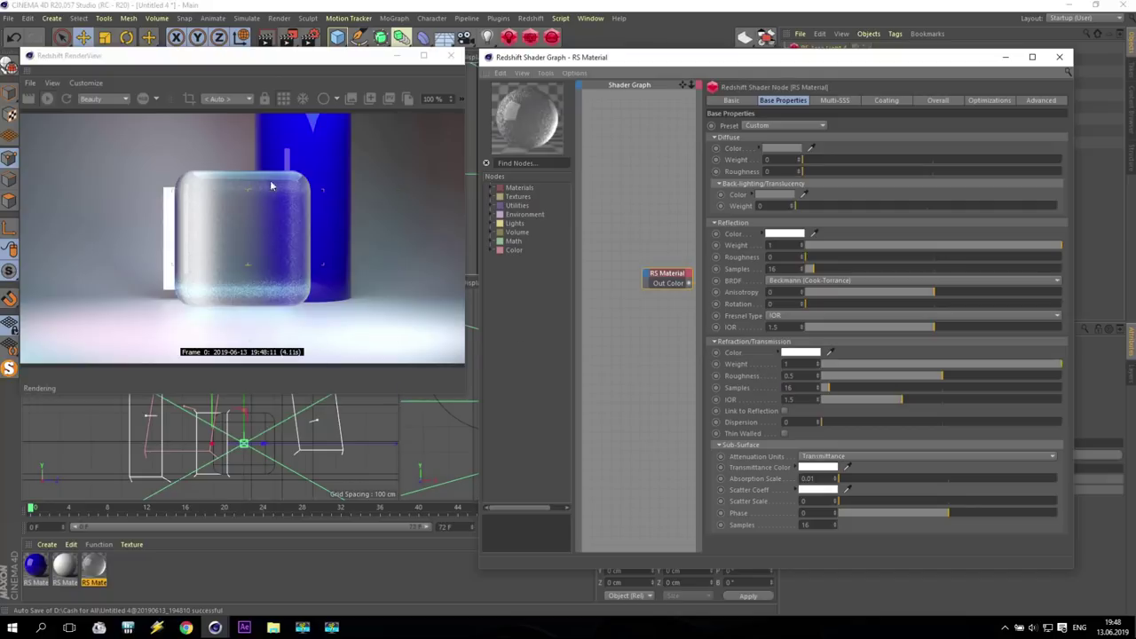
# Step: Try refraction roughness values of 1 and 0.1, and test a reflection roughness of 0.5 before resetting it to 0
pyautogui.write('1')
pyautogui.press('Return')
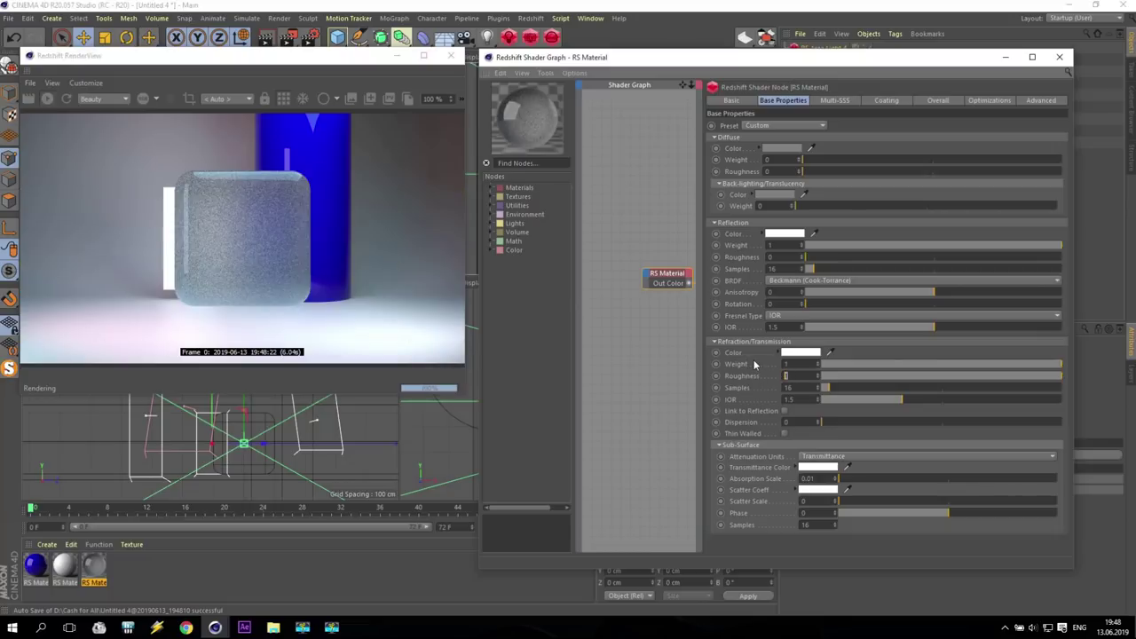
pyautogui.write('0.1')
pyautogui.press('Return')
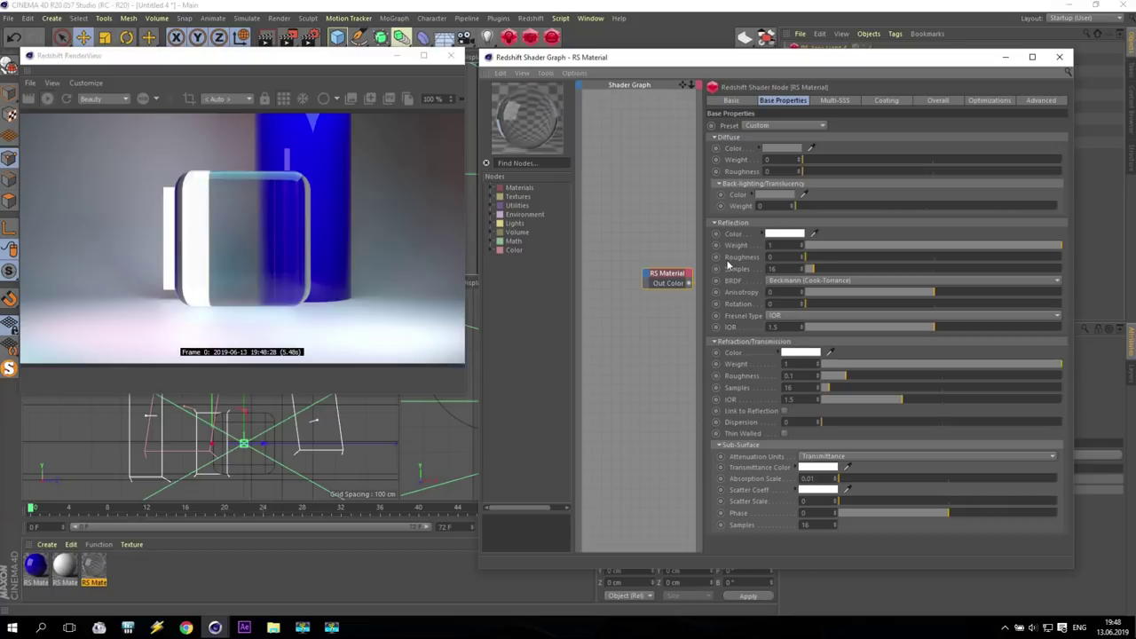
pyautogui.press('Return')
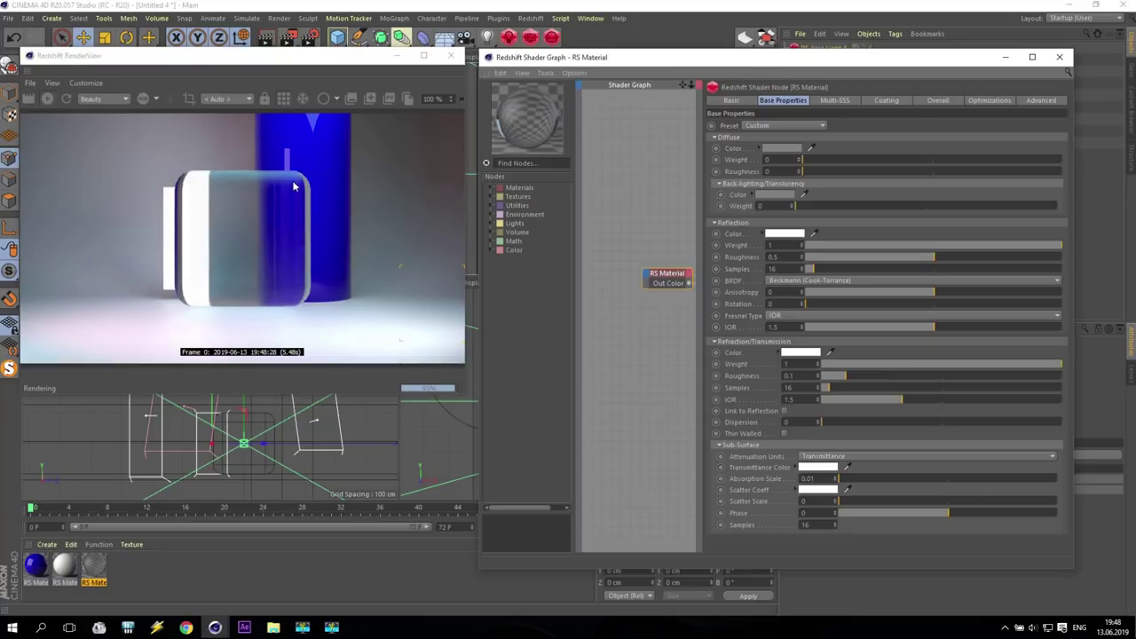
pyautogui.moveTo(860, 258); pyautogui.dragTo(658, 263)
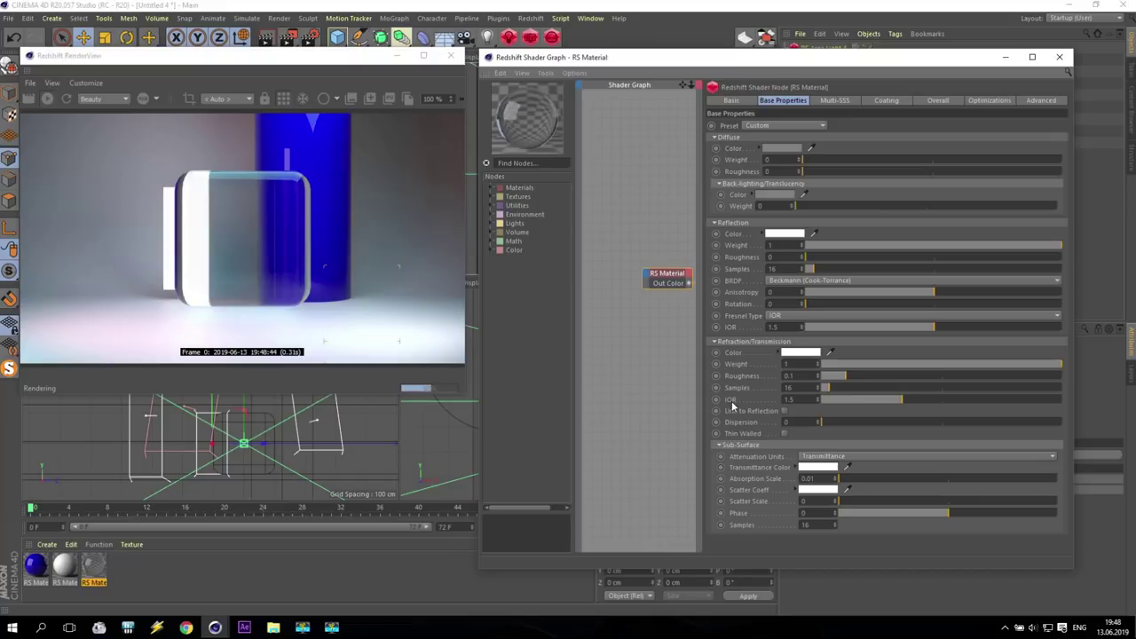
# Step: Set the glass material's refraction IOR to 1.333 after trying 1 and 2, and reset its dispersion to 0
pyautogui.click(788, 399)
pyautogui.write('1')
pyautogui.press('Return')
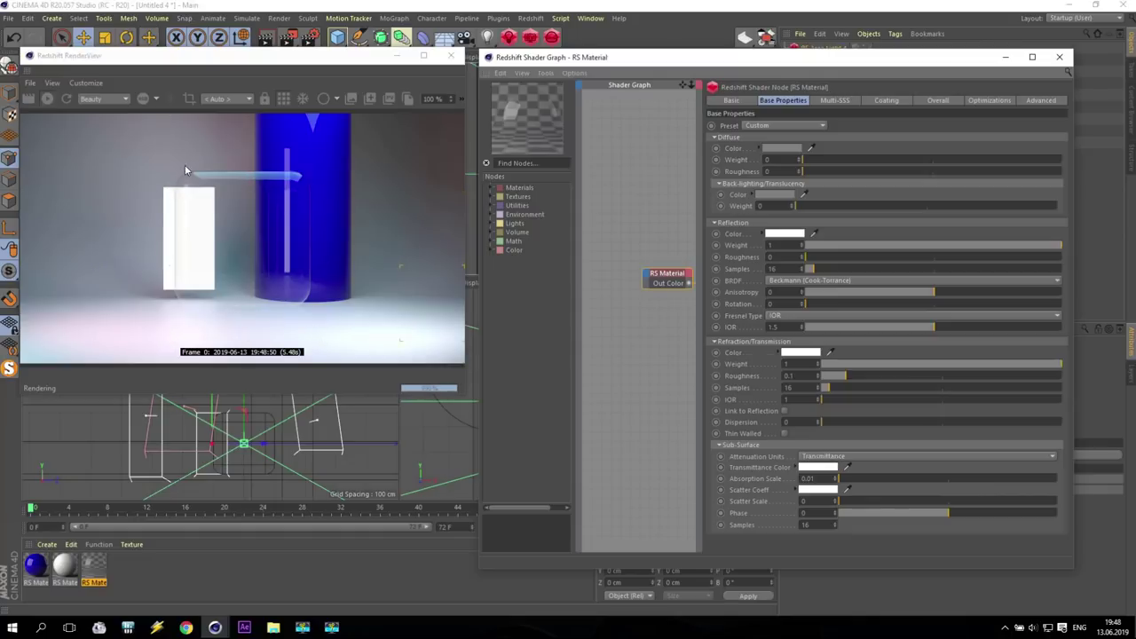
pyautogui.write('2')
pyautogui.press('Return')
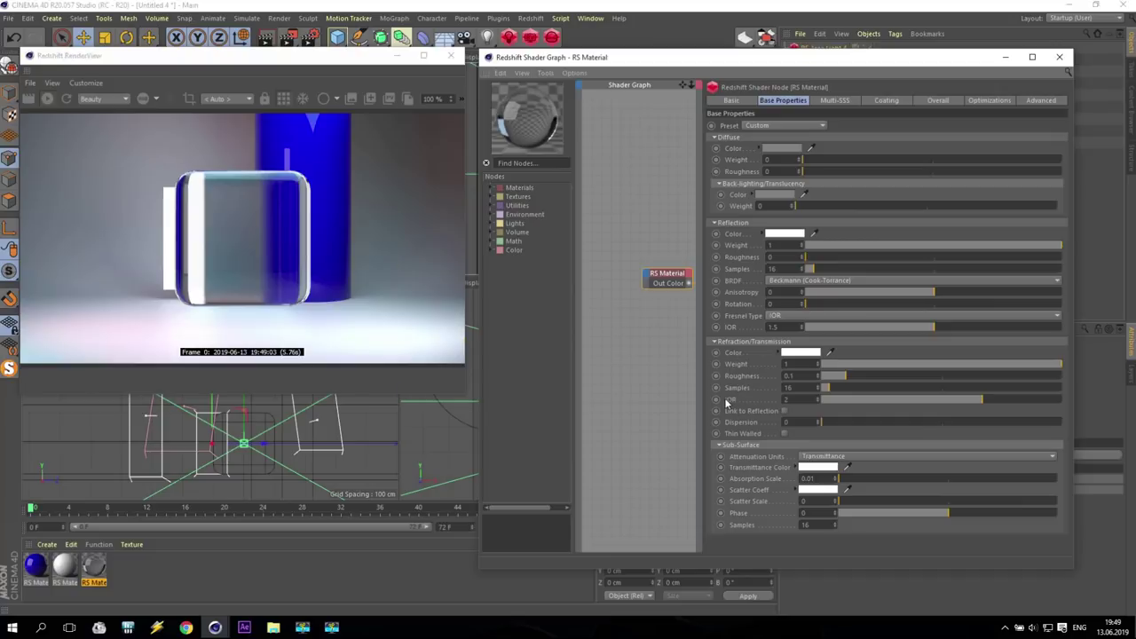
pyautogui.write('.333')
pyautogui.press('Return')
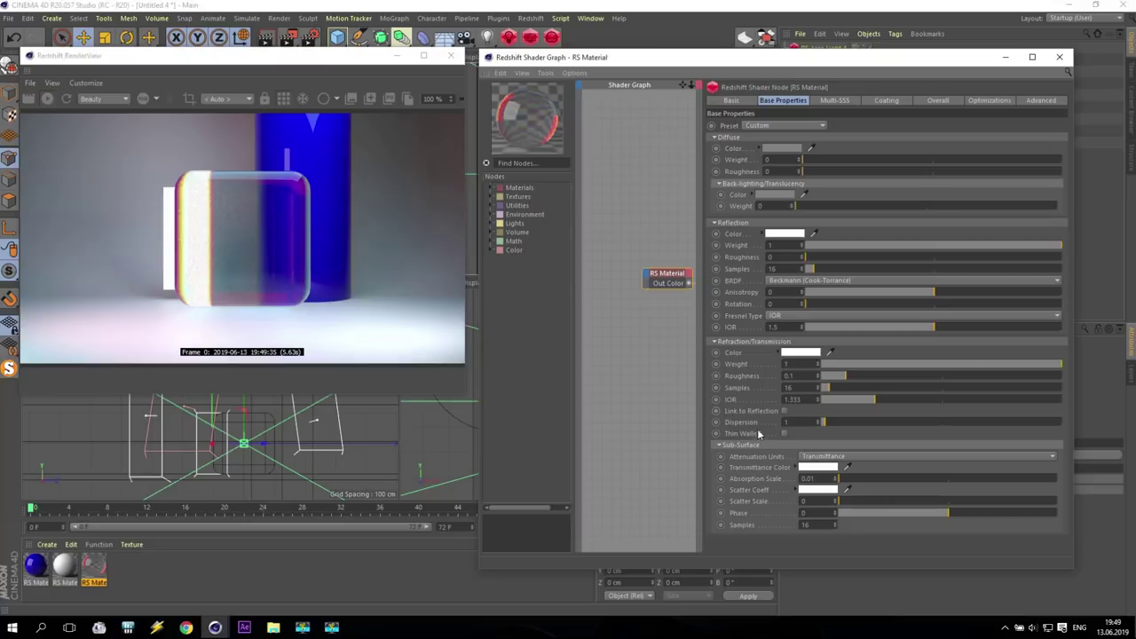
pyautogui.moveTo(826, 422); pyautogui.dragTo(659, 421)
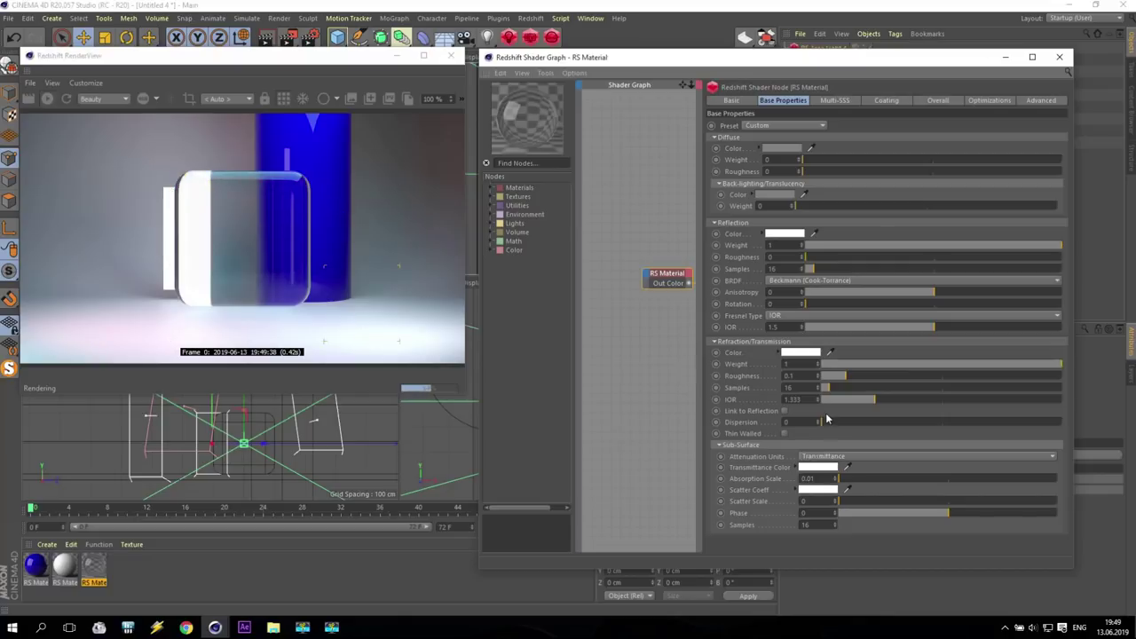
# Step: Switch Thin Walled on and off for the glass material to compare its refraction, leaving it off
pyautogui.click(785, 434)
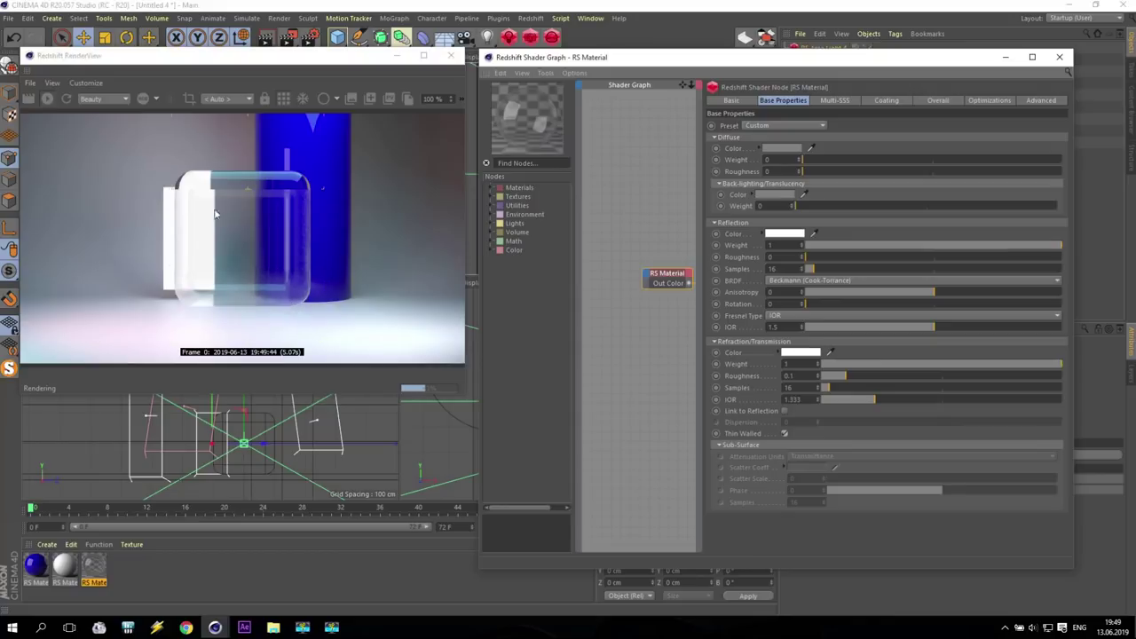
pyautogui.doubleClick(821, 33)
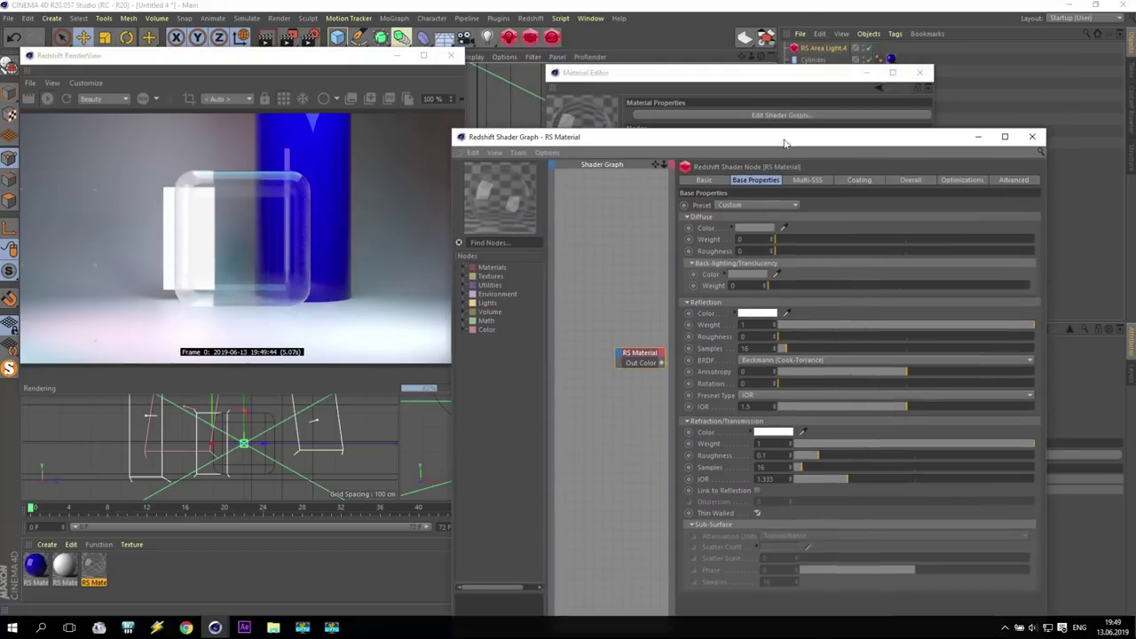
pyautogui.click(866, 73)
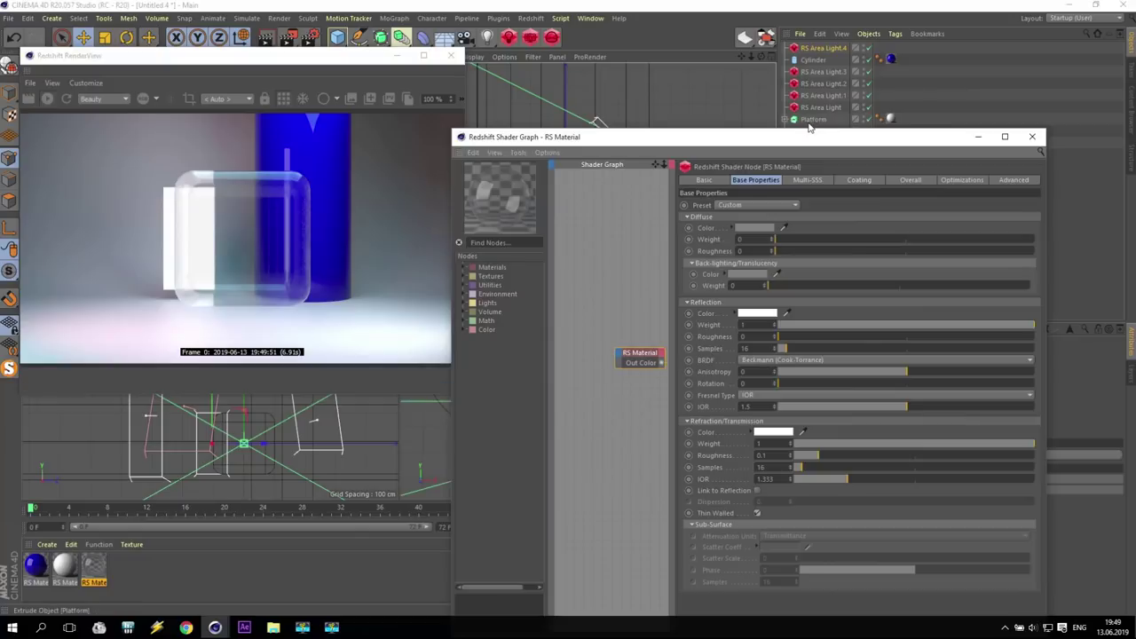
pyautogui.moveTo(816, 137); pyautogui.dragTo(810, 204)
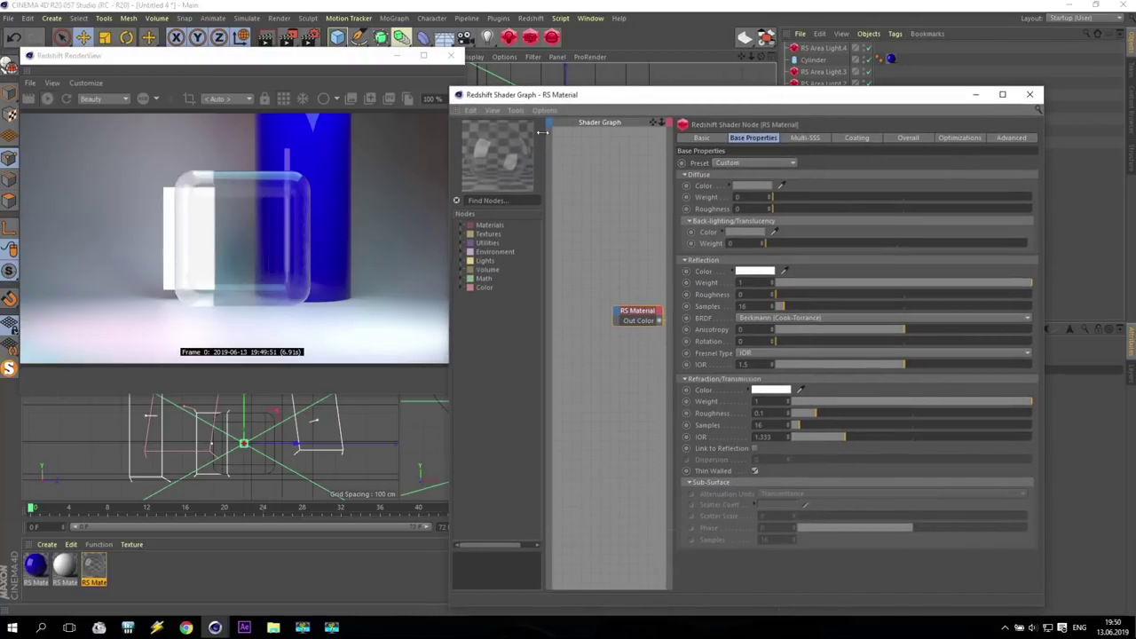
pyautogui.click(754, 473)
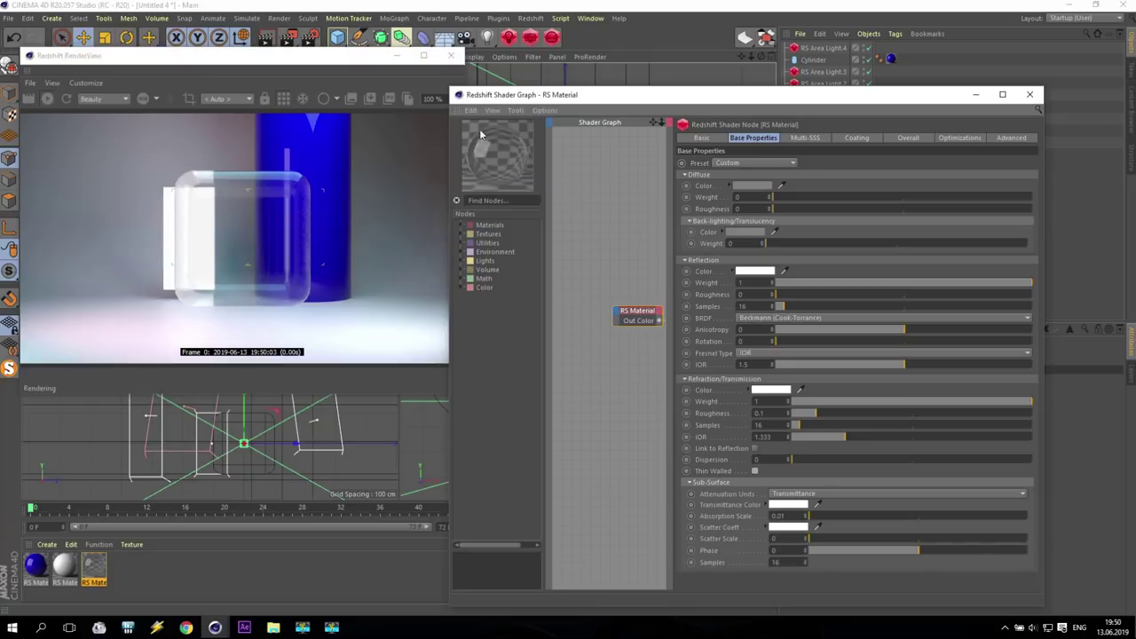
pyautogui.click(755, 471)
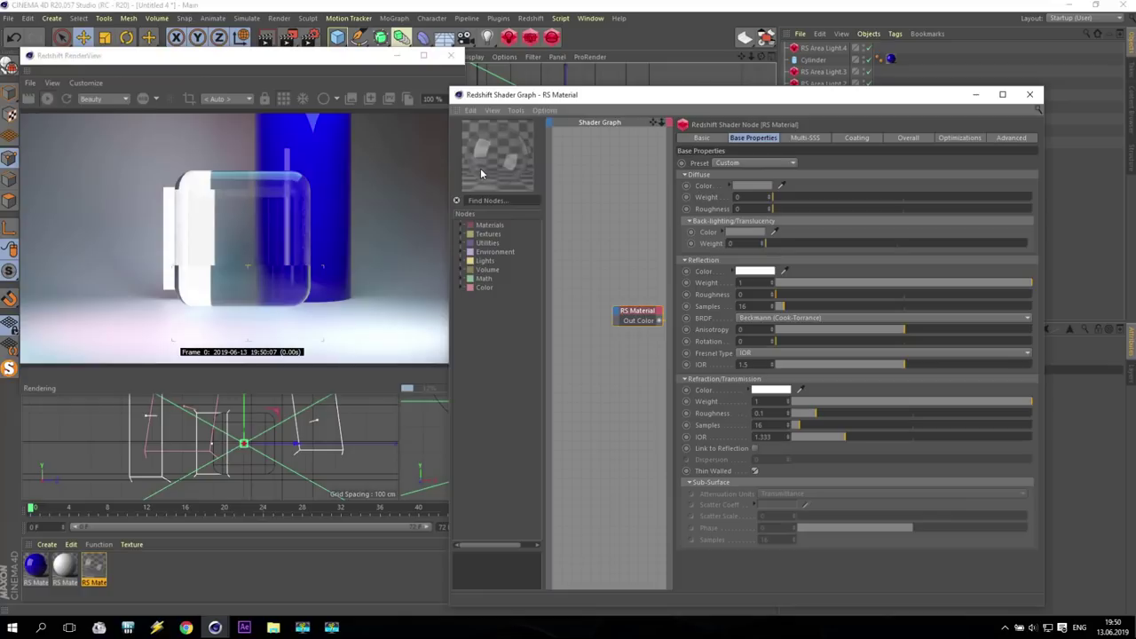
pyautogui.click(755, 472)
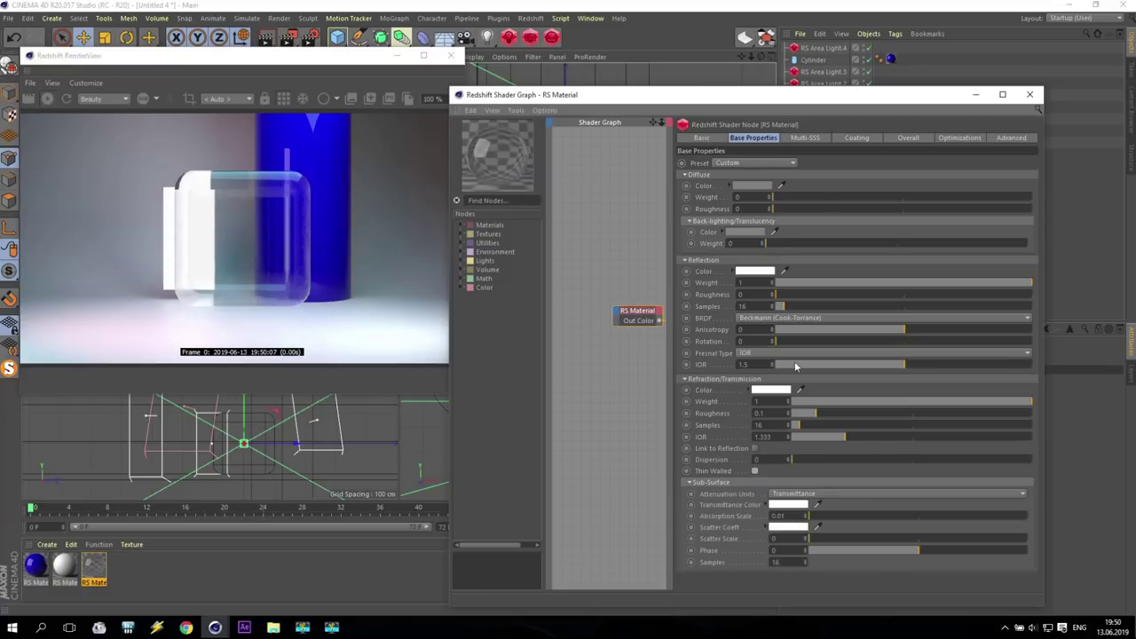
# Step: Set the glass material's refraction roughness to 0
pyautogui.moveTo(622, 94); pyautogui.dragTo(623, 38)
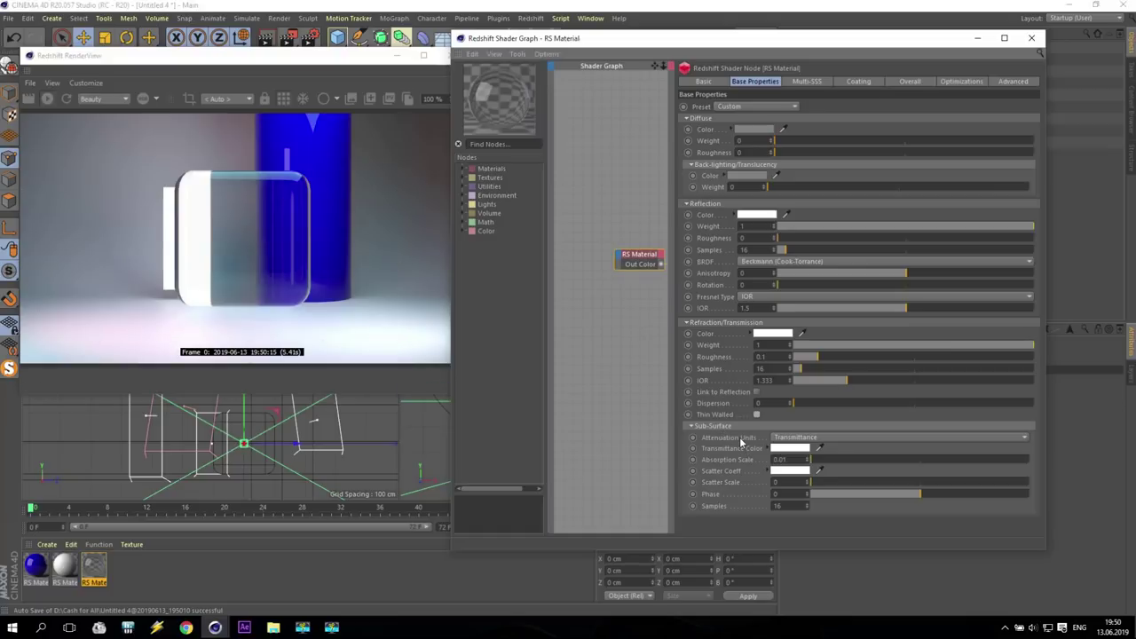
pyautogui.moveTo(768, 356); pyautogui.dragTo(704, 359)
pyautogui.write('0')
pyautogui.press('Return')
# Step: Set the sub-surface transmittance color to pure red with hue 0° and saturation 100%
pyautogui.click(789, 448)
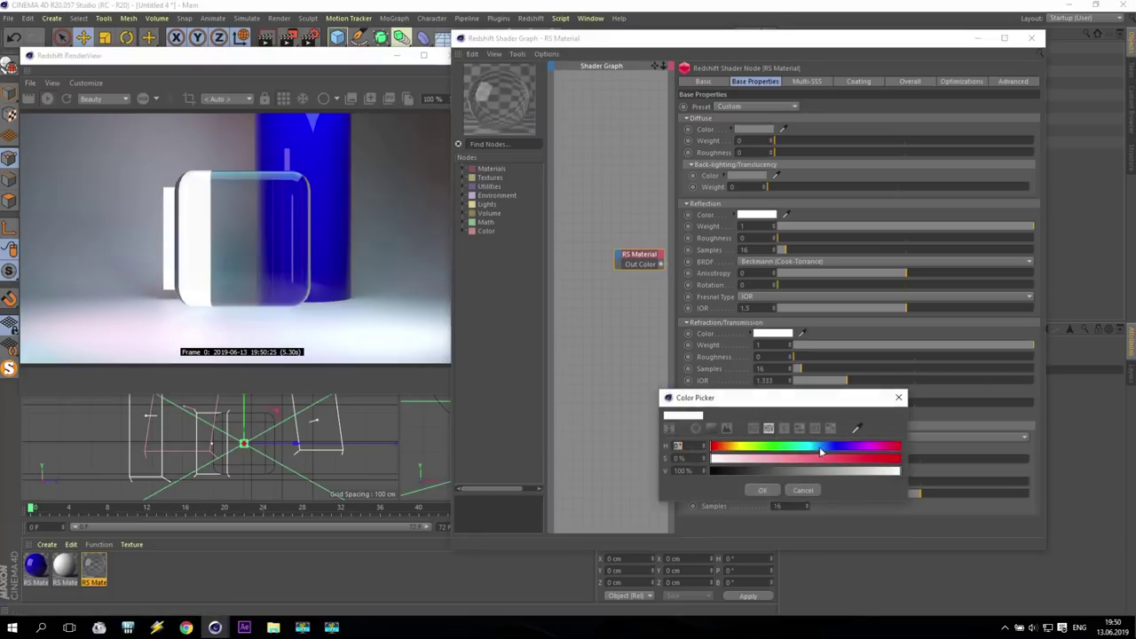
pyautogui.moveTo(834, 461); pyautogui.dragTo(899, 458)
pyautogui.moveTo(767, 446); pyautogui.dragTo(616, 446)
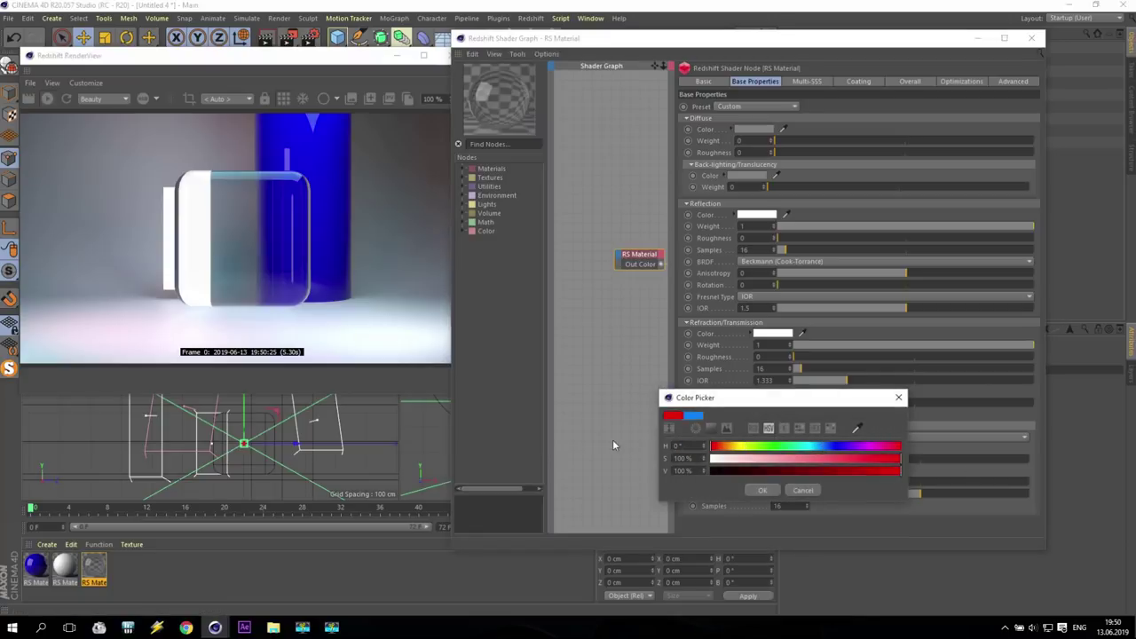
pyautogui.click(762, 490)
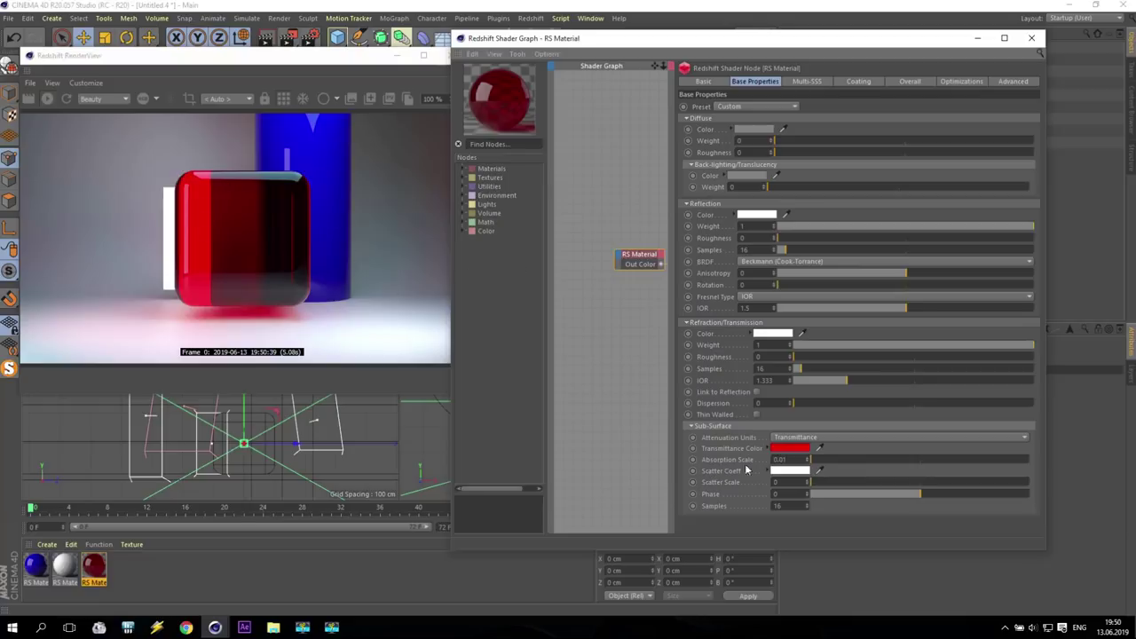
# Step: Try sub-surface absorption scale values of 0.1, 1 and 16 on the red glass
pyautogui.click(782, 460)
pyautogui.write('0.1')
pyautogui.press('Return')
pyautogui.doubleClick(805, 459)
pyautogui.write('1')
pyautogui.press('Return')
pyautogui.write('16')
pyautogui.press('Return')
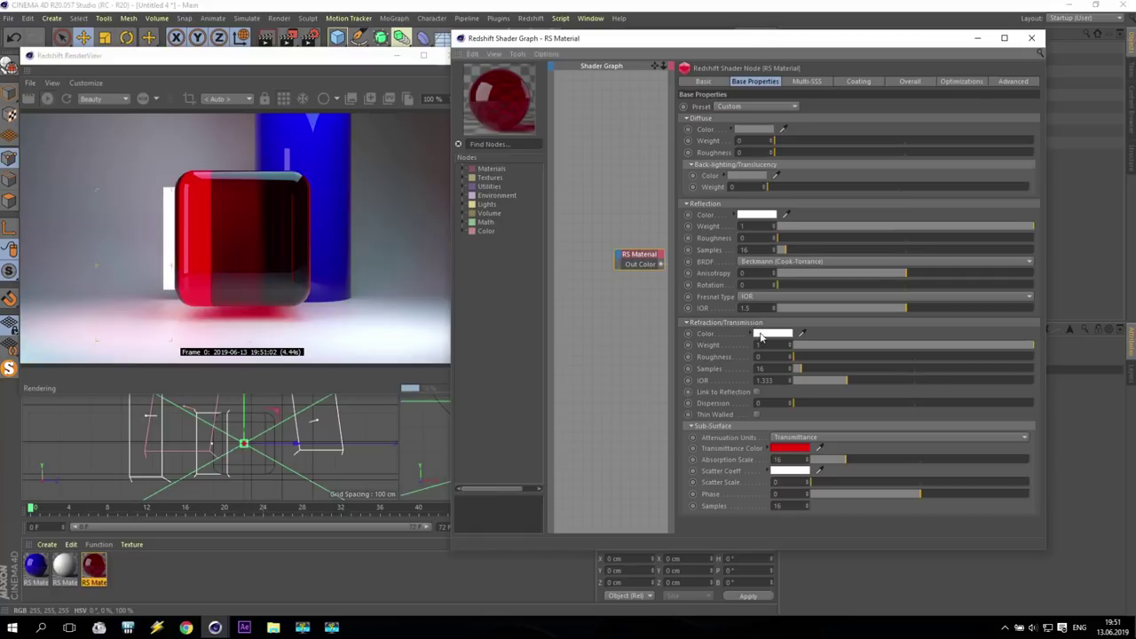
# Step: Set the refraction color to pure red with hue 0° and saturation 100%
pyautogui.click(762, 336)
pyautogui.click(691, 331)
pyautogui.moveTo(797, 355)
pyautogui.mouseDown()
pyautogui.moveTo(851, 344)
pyautogui.moveTo(812, 355)
pyautogui.mouseUp()
pyautogui.click(739, 375)
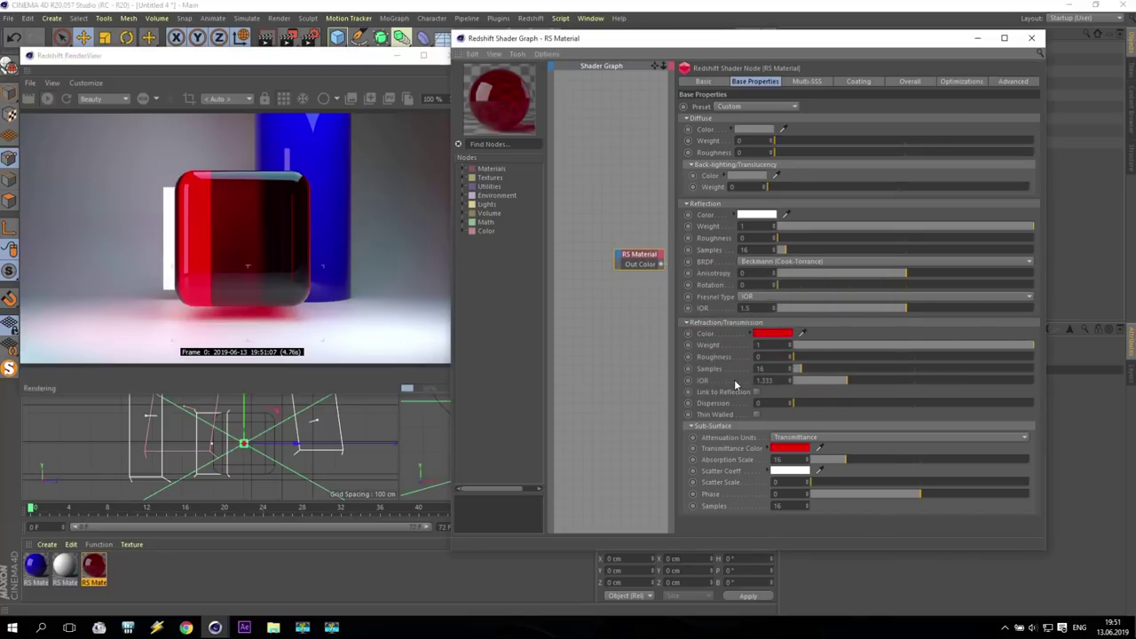
# Step: Try a refraction roughness of 0.1 on the red glass, and return it to 0
pyautogui.click(770, 356)
pyautogui.write('.1')
pyautogui.press('Return')
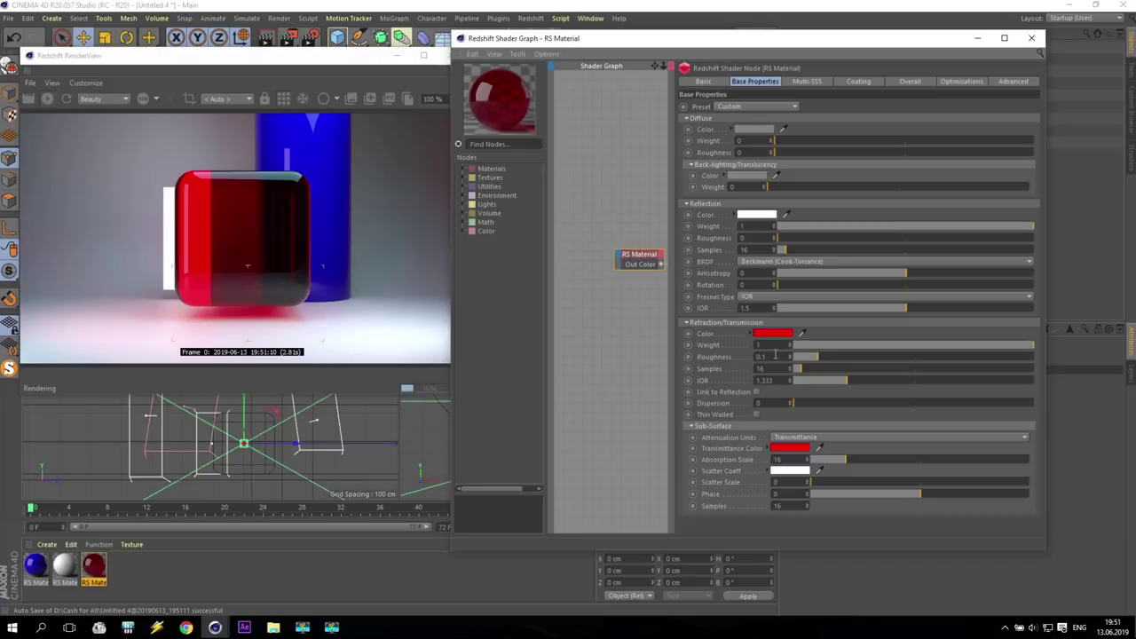
pyautogui.moveTo(816, 358); pyautogui.dragTo(791, 357)
# Step: Set both the sub-surface scatter scale and the absorption scale to 0.1
pyautogui.doubleClick(791, 459)
pyautogui.moveTo(798, 477); pyautogui.dragTo(799, 479)
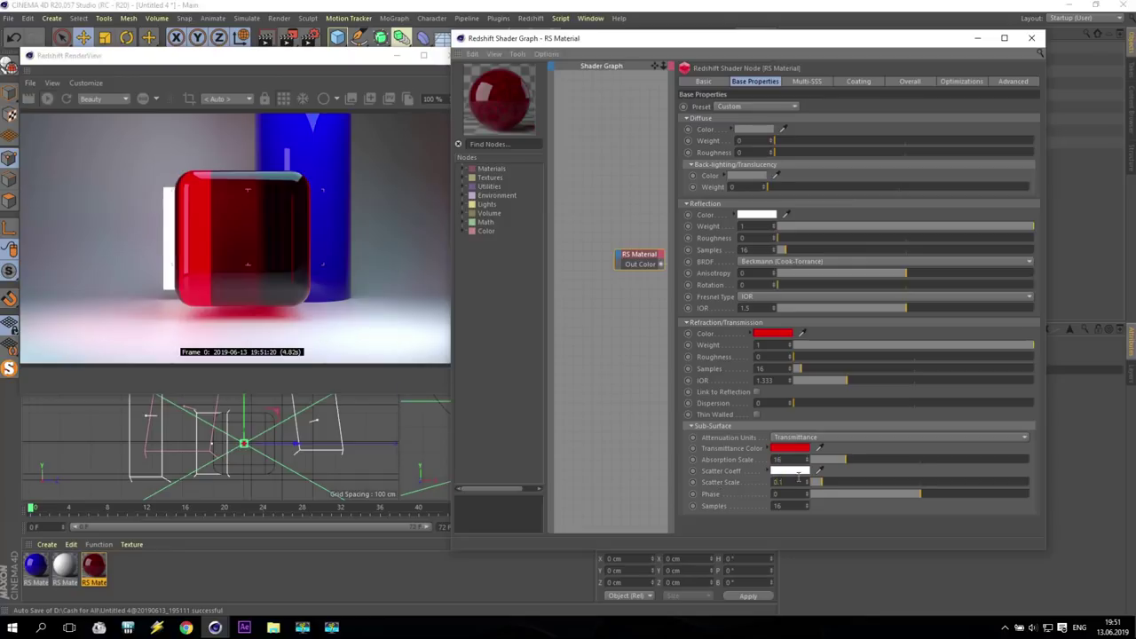
pyautogui.write('1')
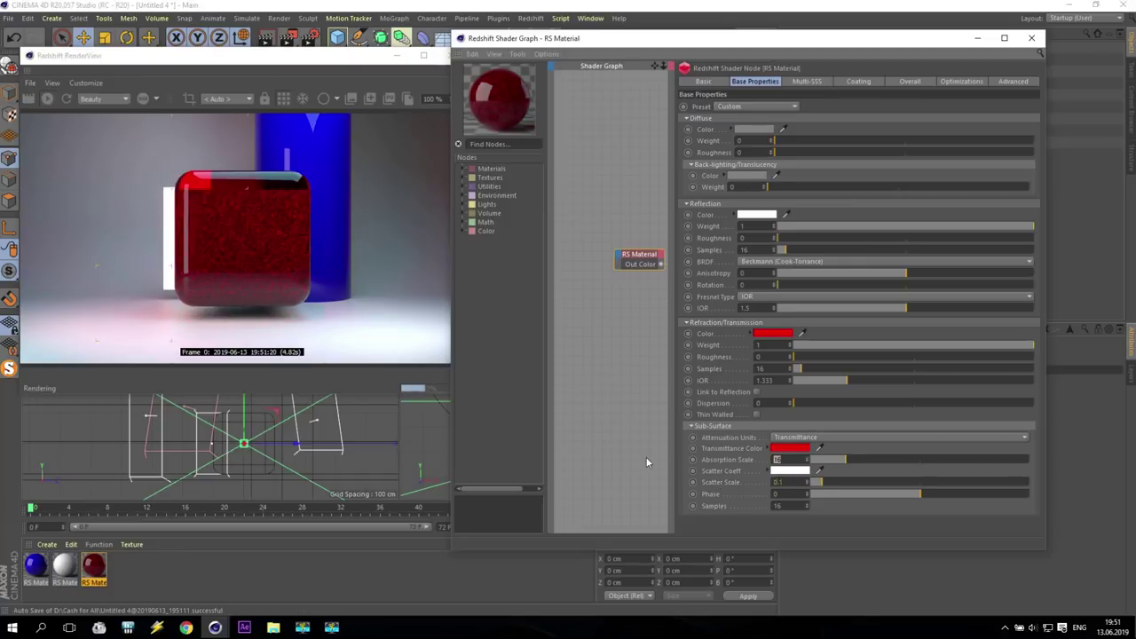
pyautogui.press('Return')
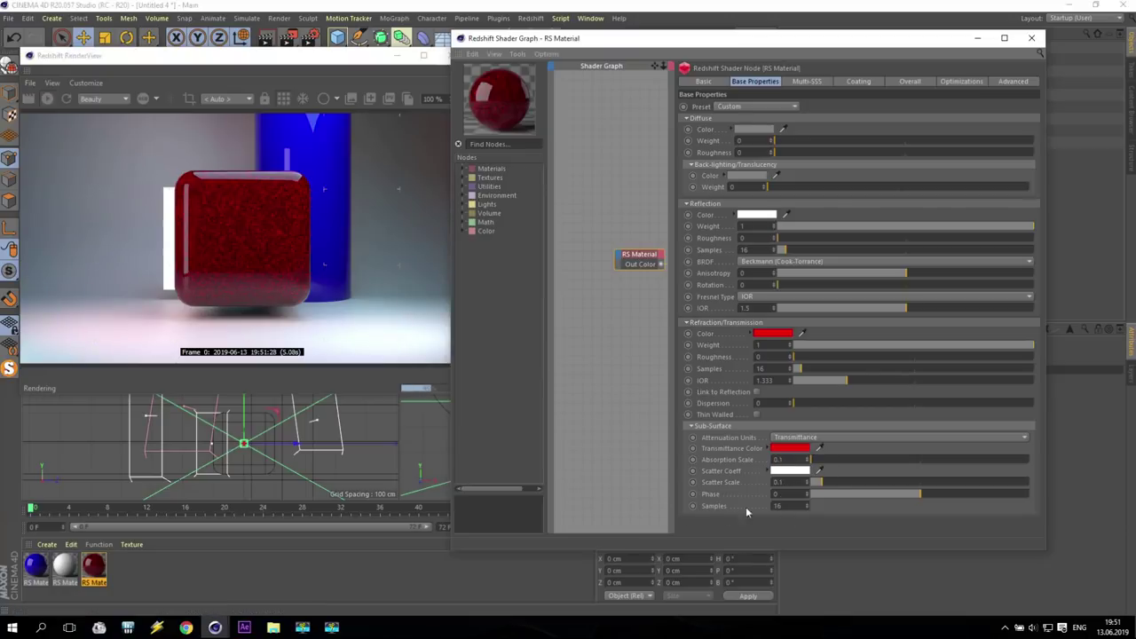
# Step: Raise the scatter scale to 1 and set the sub-surface samples to 512 after trying 64
pyautogui.doubleClick(778, 505)
pyautogui.write('64')
pyautogui.press('Return')
pyautogui.write('1')
pyautogui.press('Return')
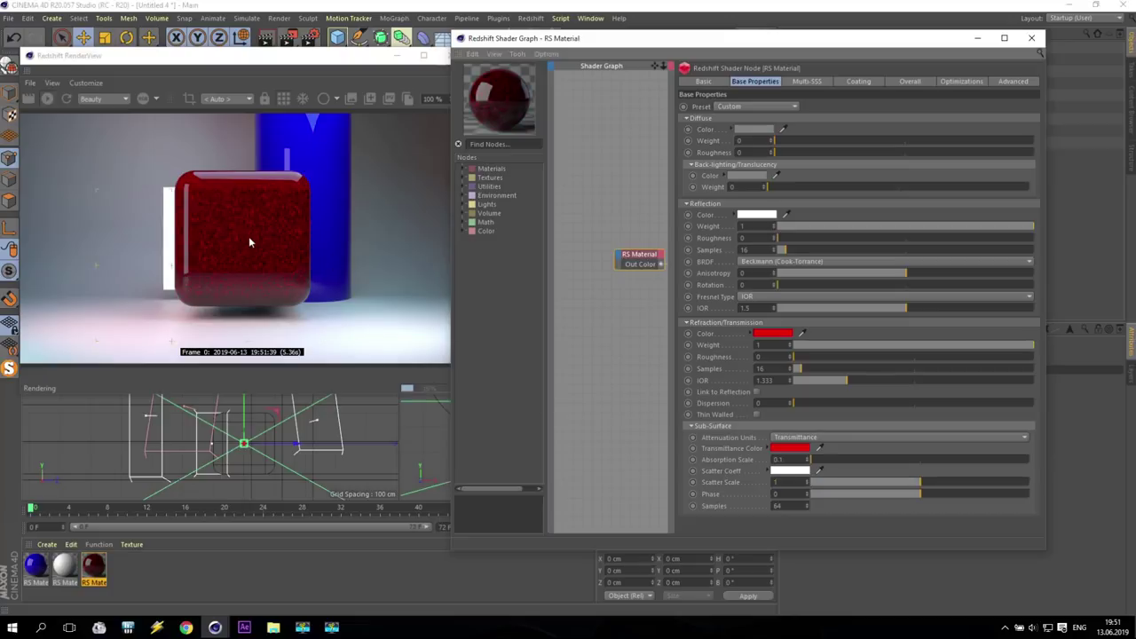
pyautogui.click(779, 506)
pyautogui.write('512')
# Step: Set the refraction color to white by reducing its saturation to 0%
pyautogui.click(772, 333)
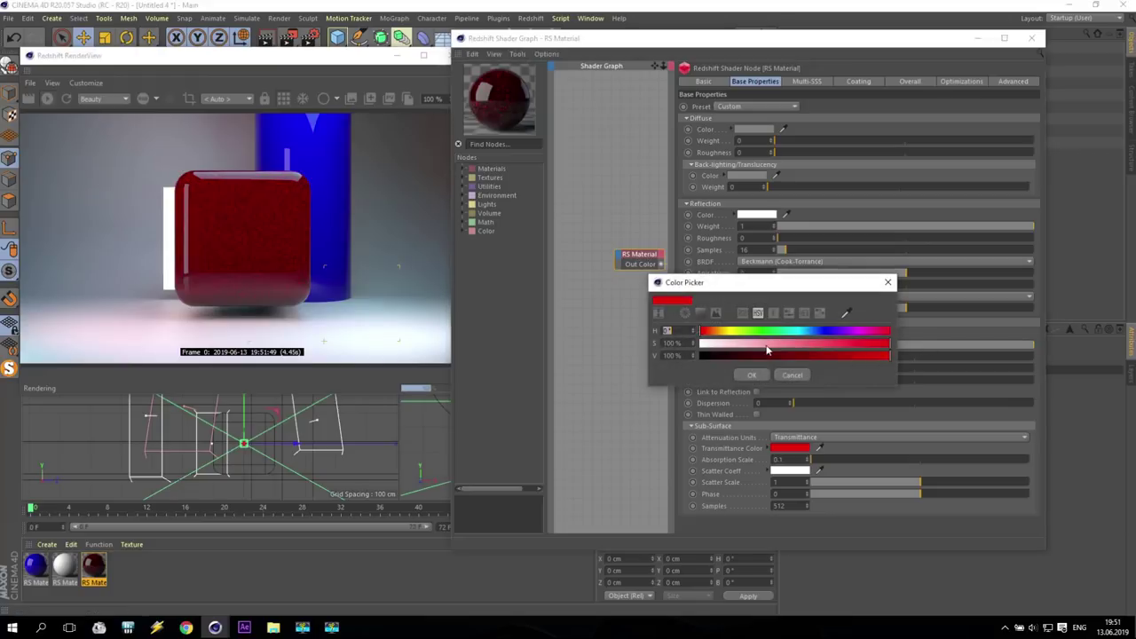
pyautogui.click(701, 343)
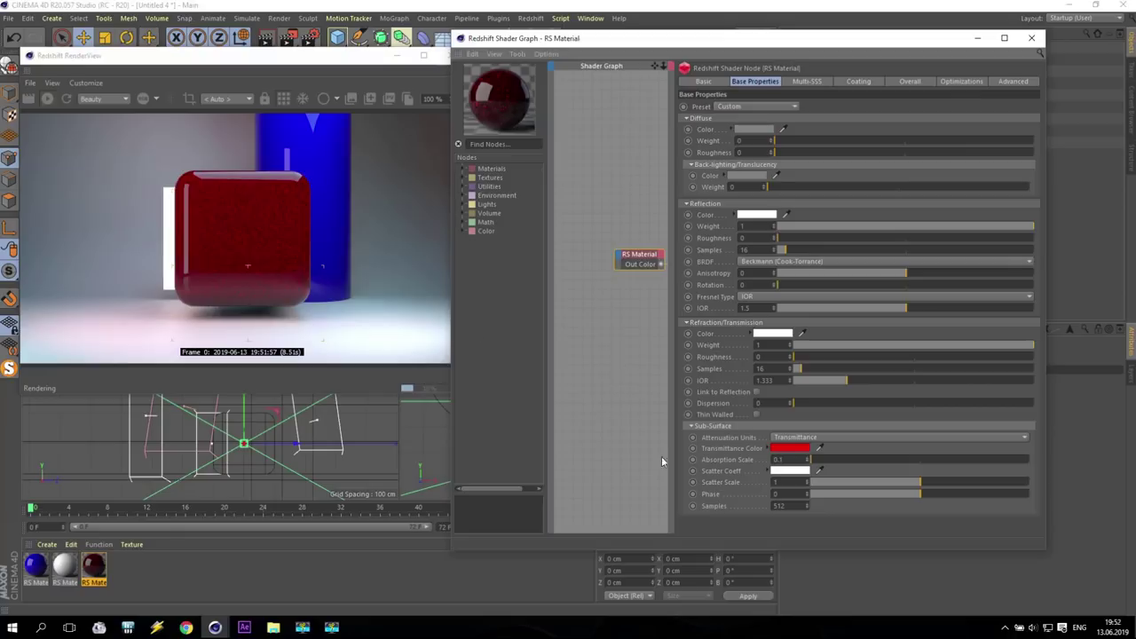
# Step: Set the sub-surface scatter coefficient to fully saturated red and the absorption scale to 0
pyautogui.click(775, 472)
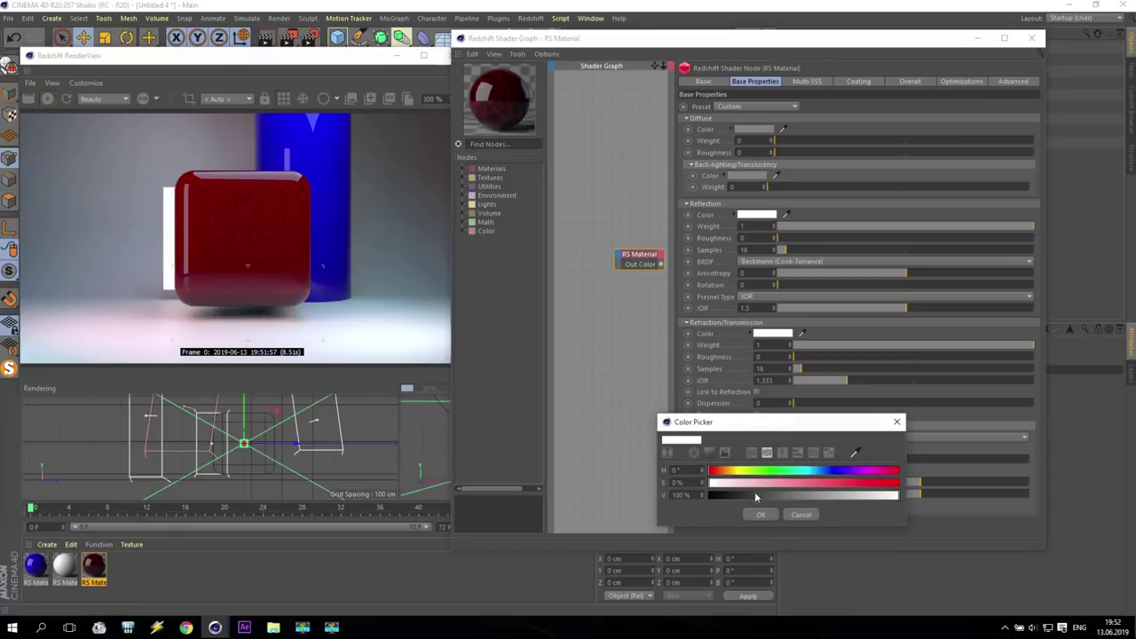
pyautogui.moveTo(842, 482); pyautogui.dragTo(917, 489)
pyautogui.click(760, 514)
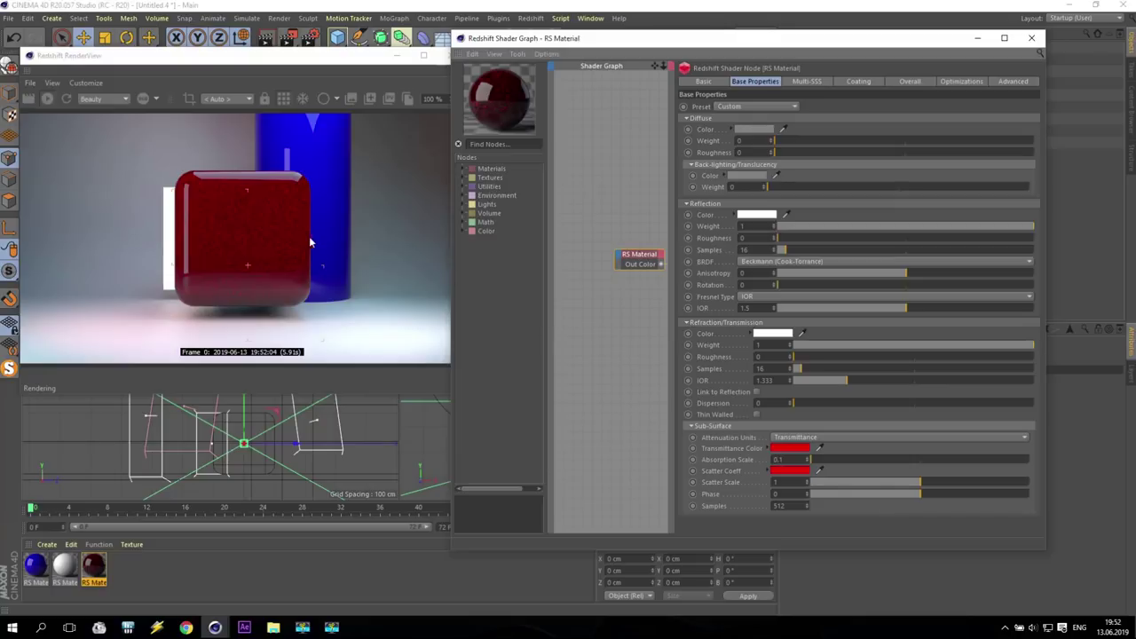
pyautogui.click(787, 460)
pyautogui.write('0')
pyautogui.press('Return')
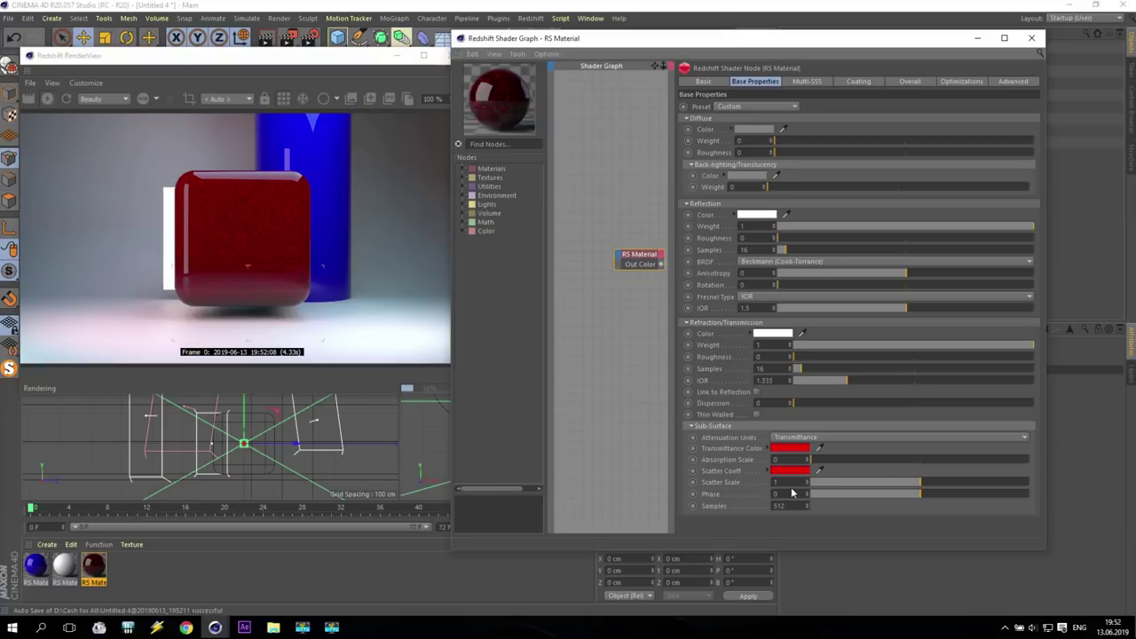
# Step: Lower the scatter scale to about 0.036 after trying 0.128, and set the sub-surface samples to 256
pyautogui.moveTo(844, 487); pyautogui.dragTo(824, 487)
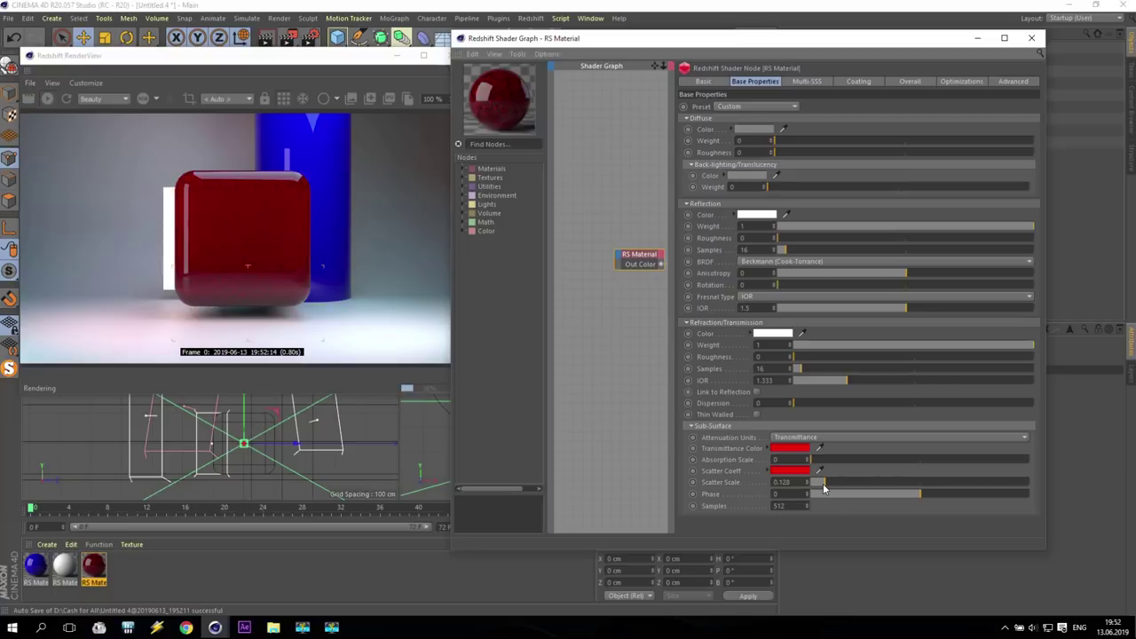
pyautogui.doubleClick(779, 506)
pyautogui.write('556')
pyautogui.press('Return')
pyautogui.click(814, 485)
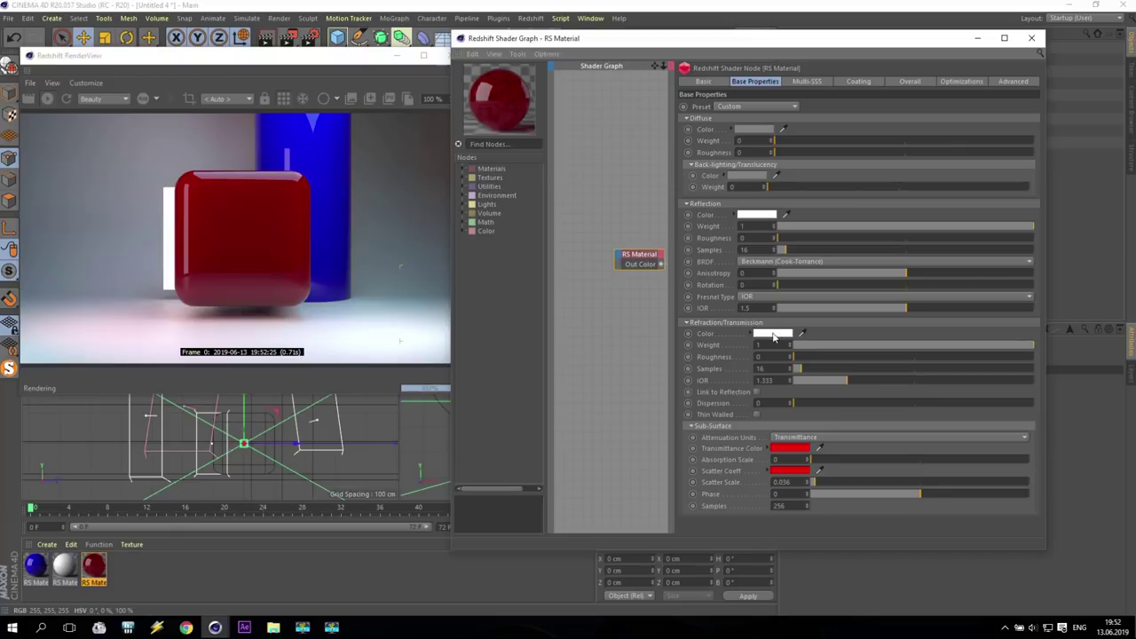
# Step: Try a diffuse weight of 1 on the red material, and return it to 0
pyautogui.moveTo(776, 140); pyautogui.dragTo(1035, 140)
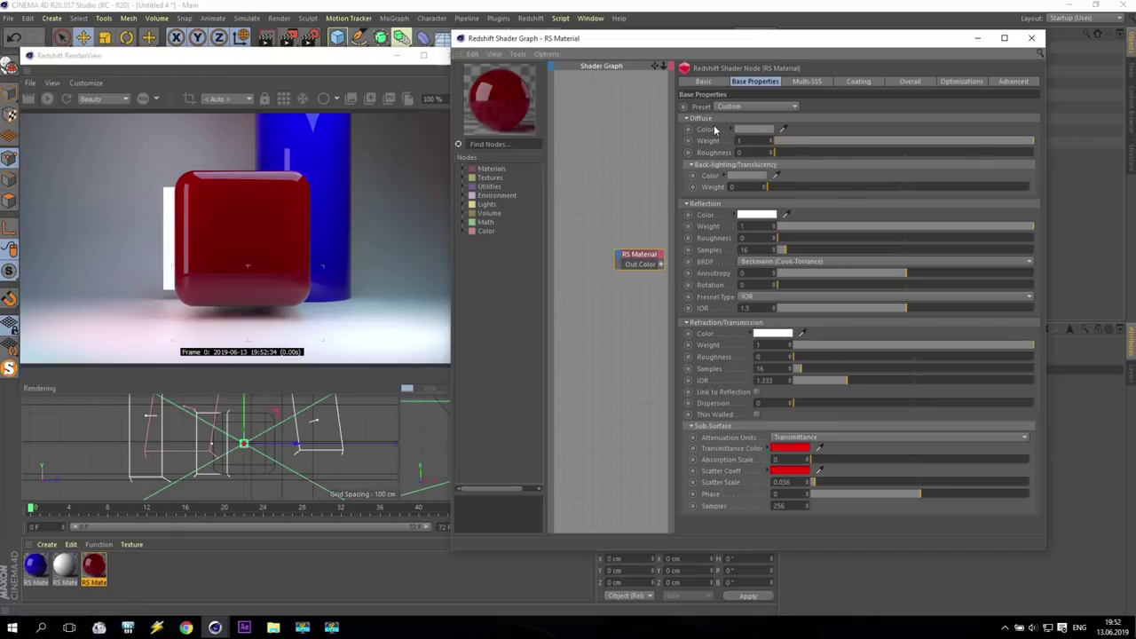
pyautogui.moveTo(797, 141); pyautogui.dragTo(597, 142)
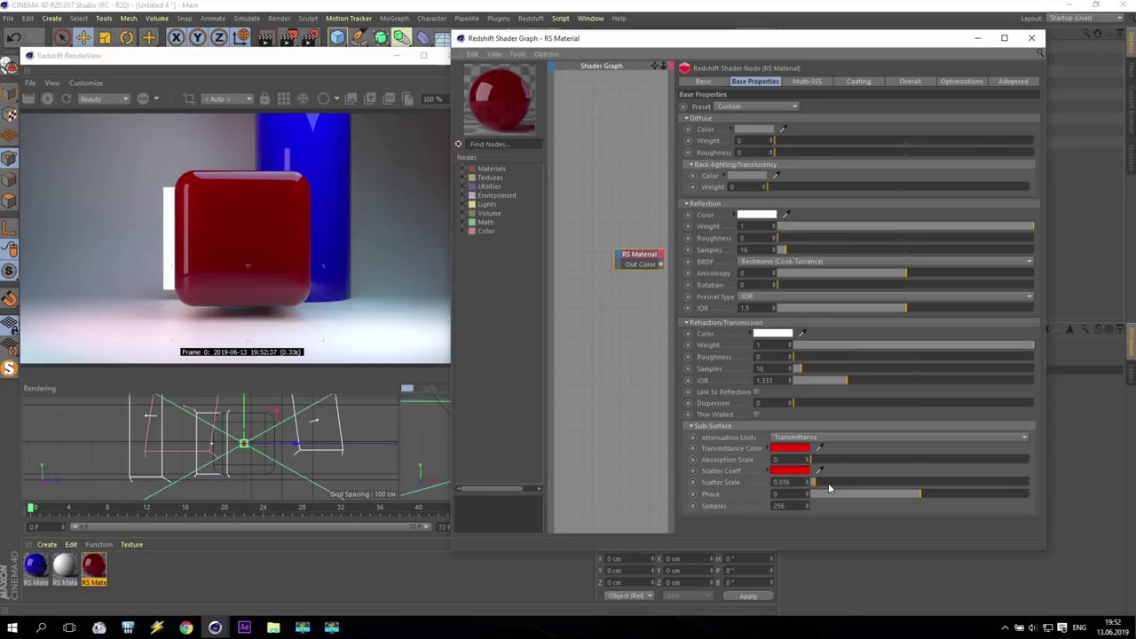
# Step: Try a scatter scale of 16, and set both the absorption scale and the scatter scale to 0.01
pyautogui.moveTo(836, 487); pyautogui.dragTo(884, 488)
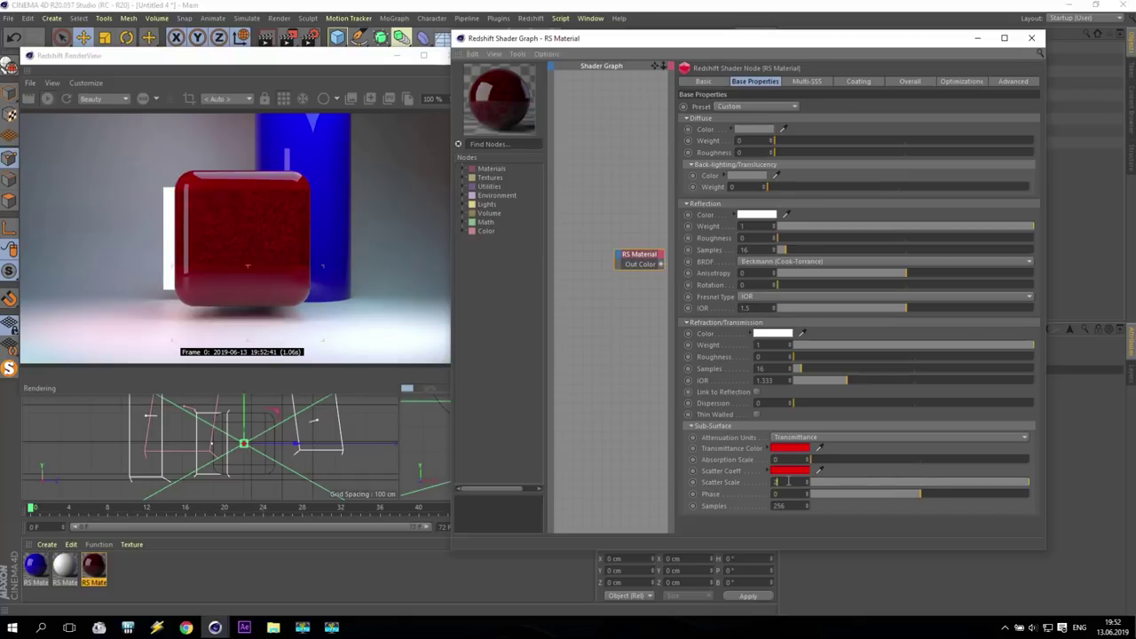
pyautogui.write('16')
pyautogui.press('Return')
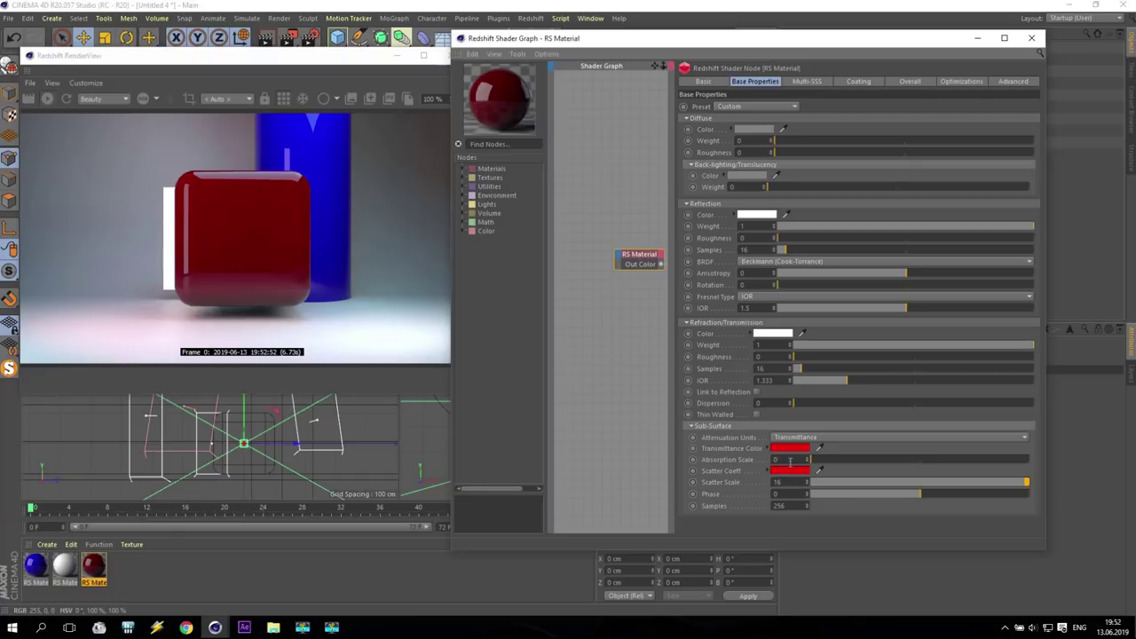
pyautogui.write('.010.01')
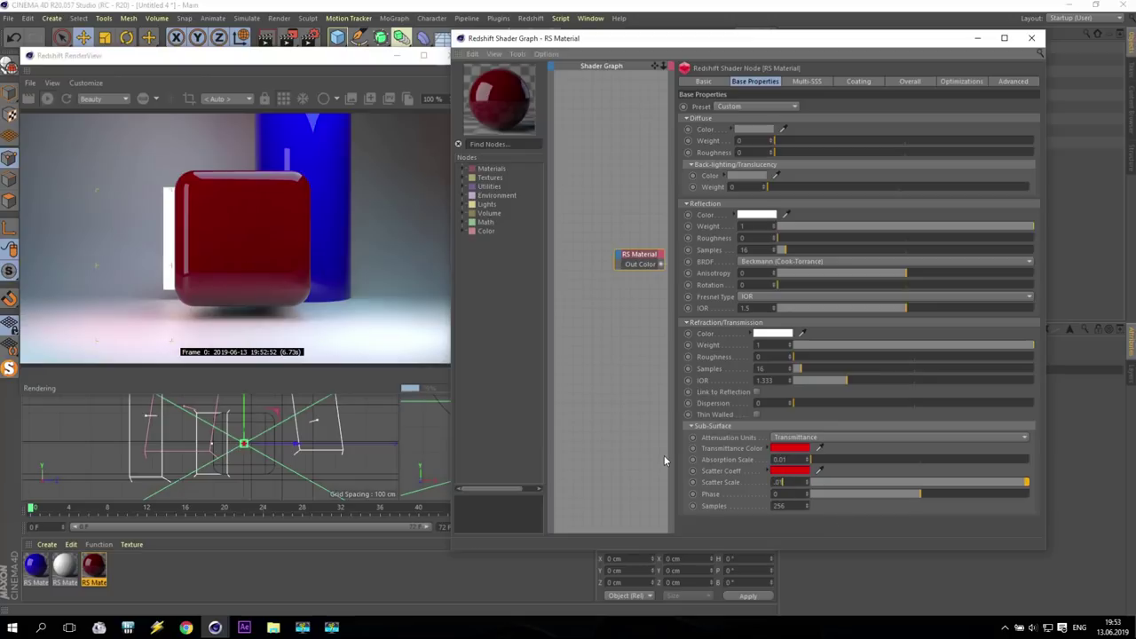
pyautogui.press('Return')
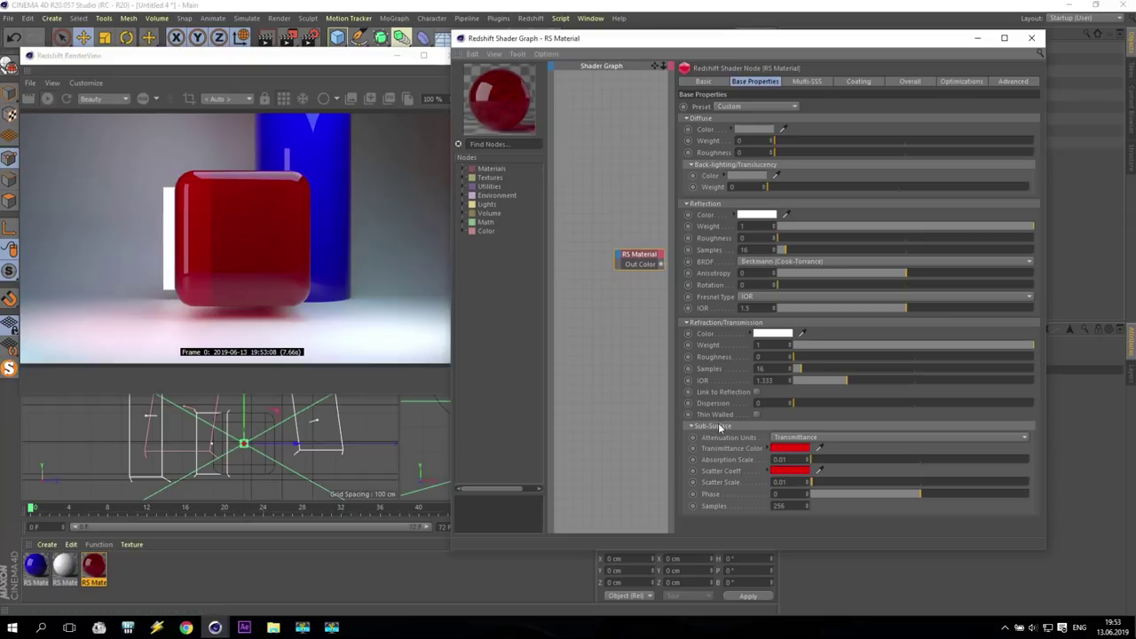
# Step: Reset the sub-surface transmittance color and scatter coefficient to white, both scales to 0 and the samples to 8
pyautogui.click(774, 451)
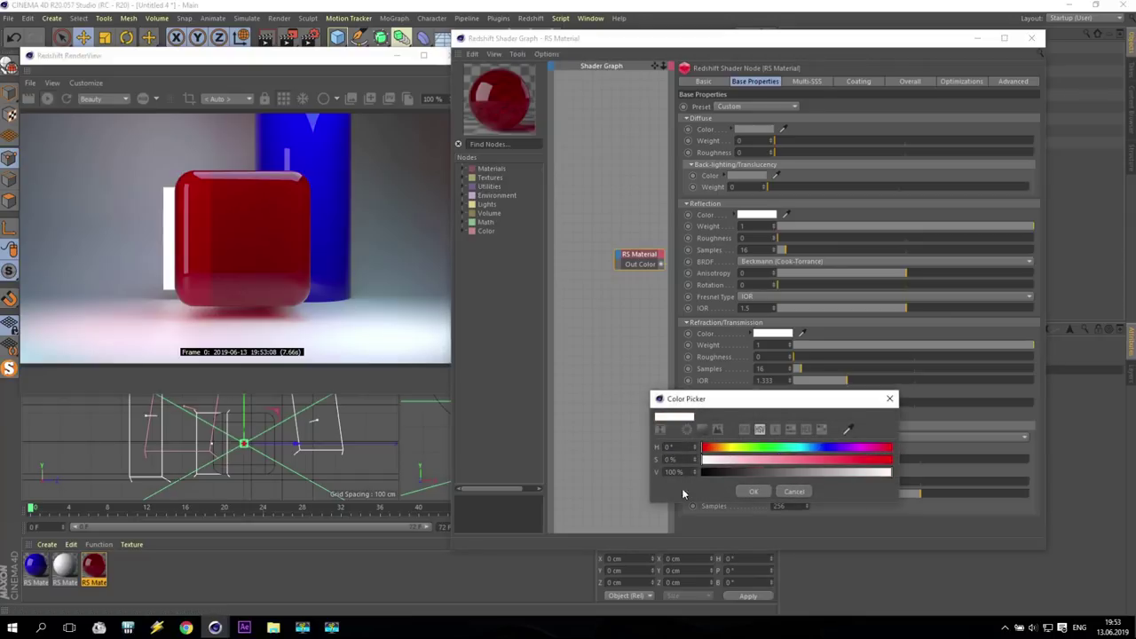
pyautogui.click(747, 493)
pyautogui.rightClick(727, 448)
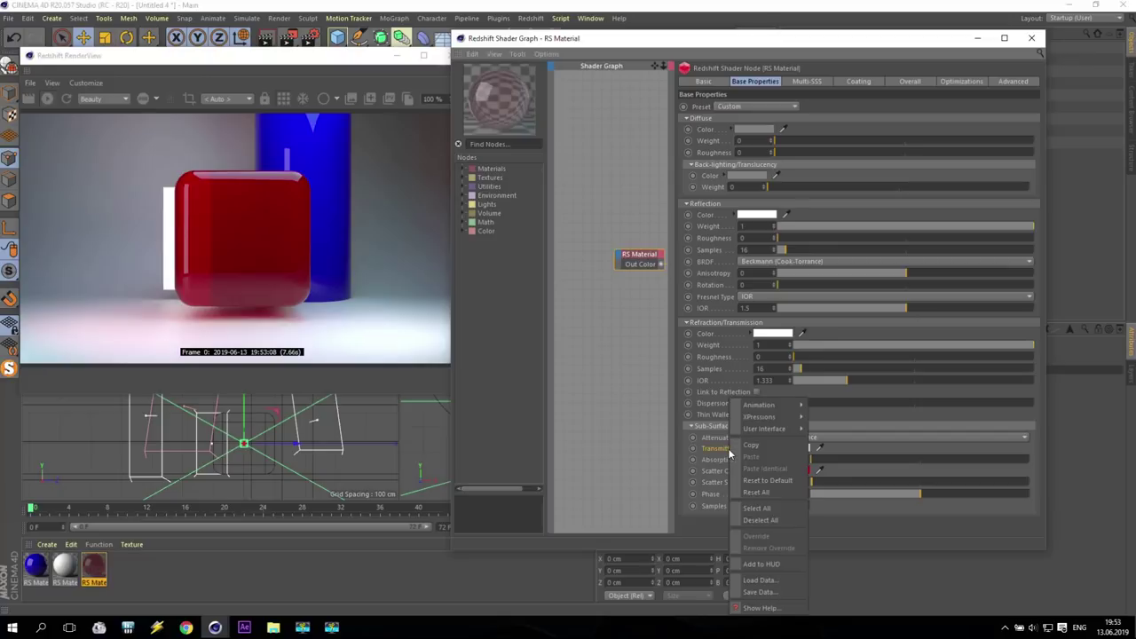
pyautogui.click(781, 487)
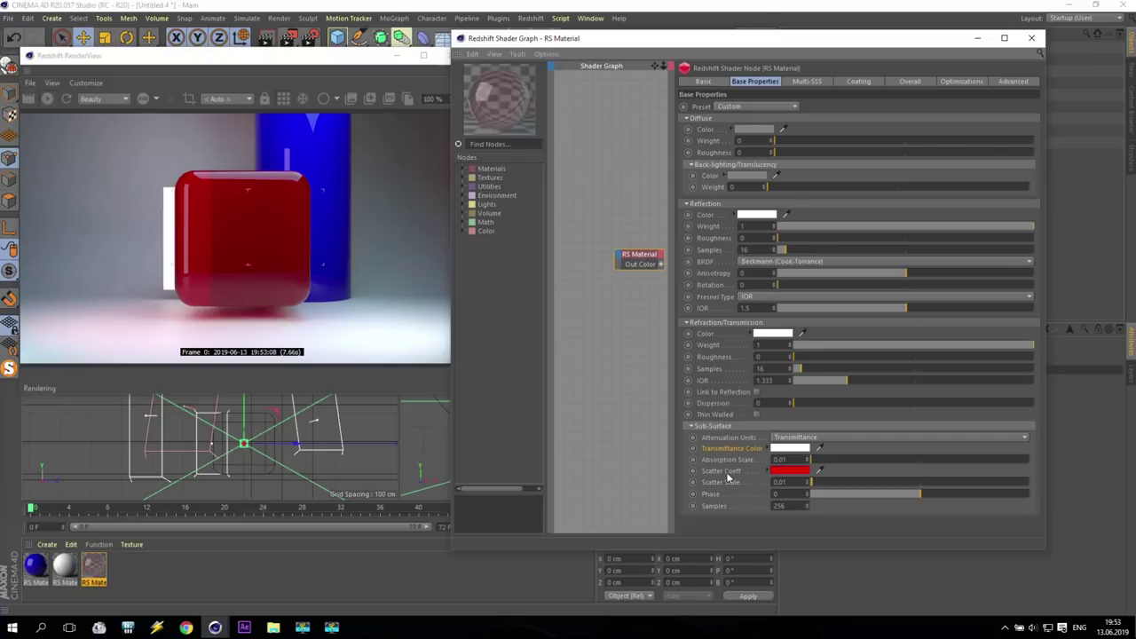
pyautogui.rightClick(729, 472)
pyautogui.click(743, 481)
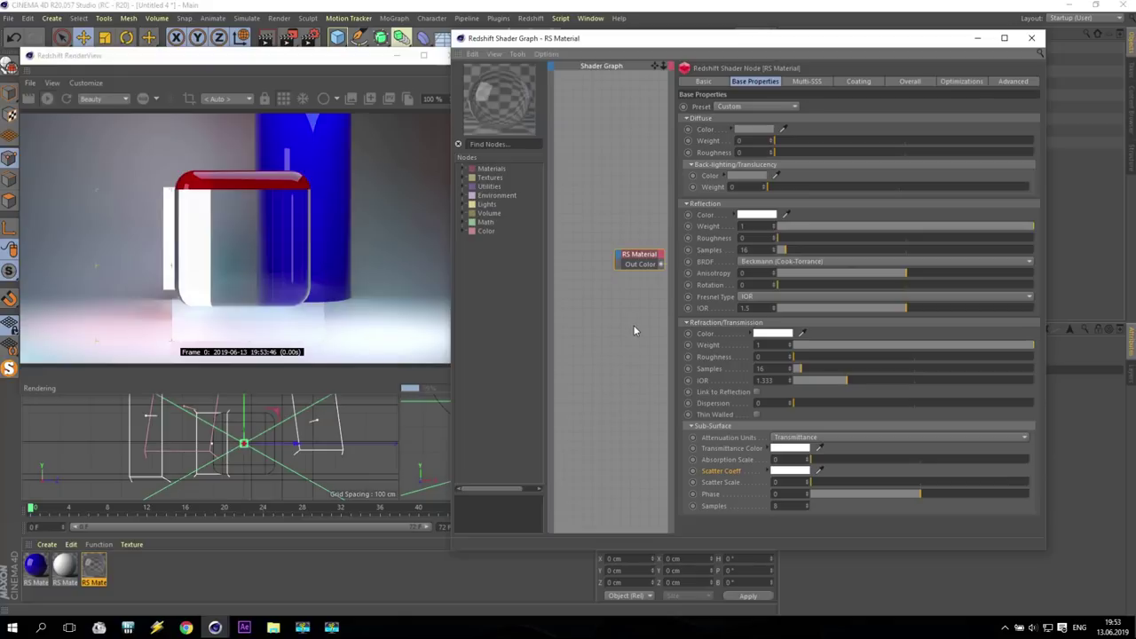
# Step: Set the refraction color to fully saturated red and the refraction roughness to 0.5
pyautogui.click(768, 334)
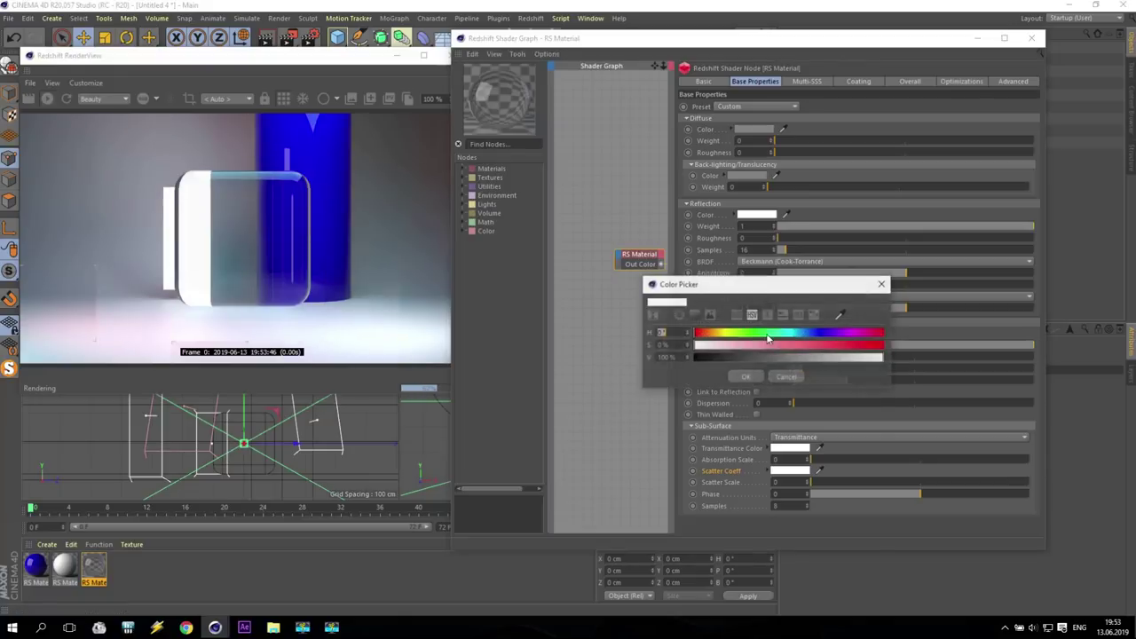
pyautogui.moveTo(819, 344); pyautogui.dragTo(955, 347)
pyautogui.click(744, 376)
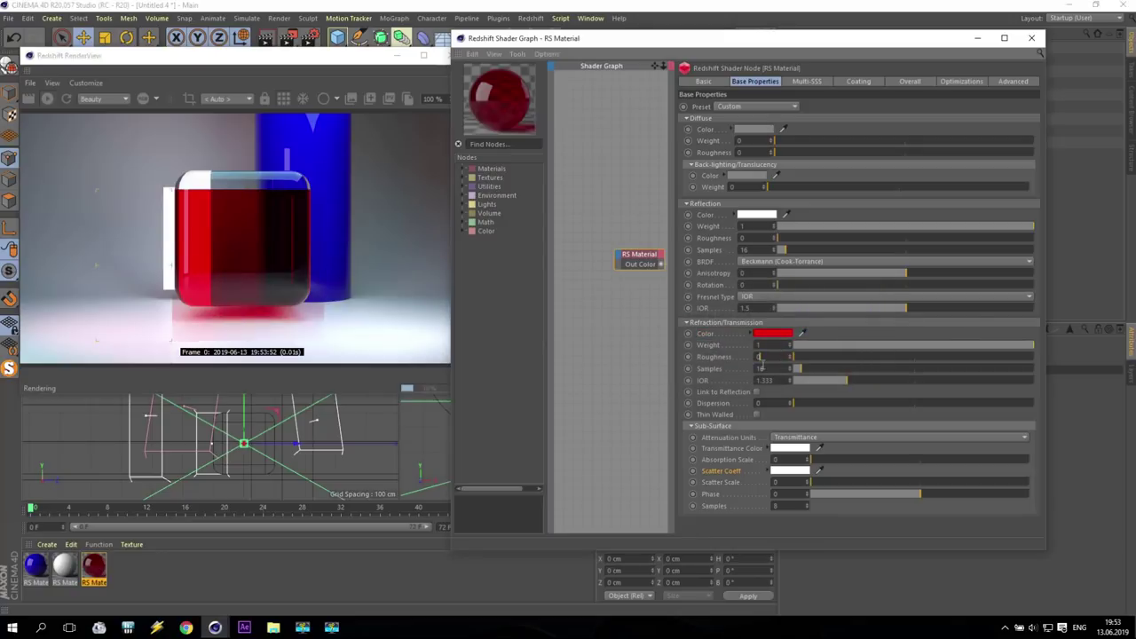
pyautogui.click(760, 356)
pyautogui.write('0.5')
pyautogui.press('Return')
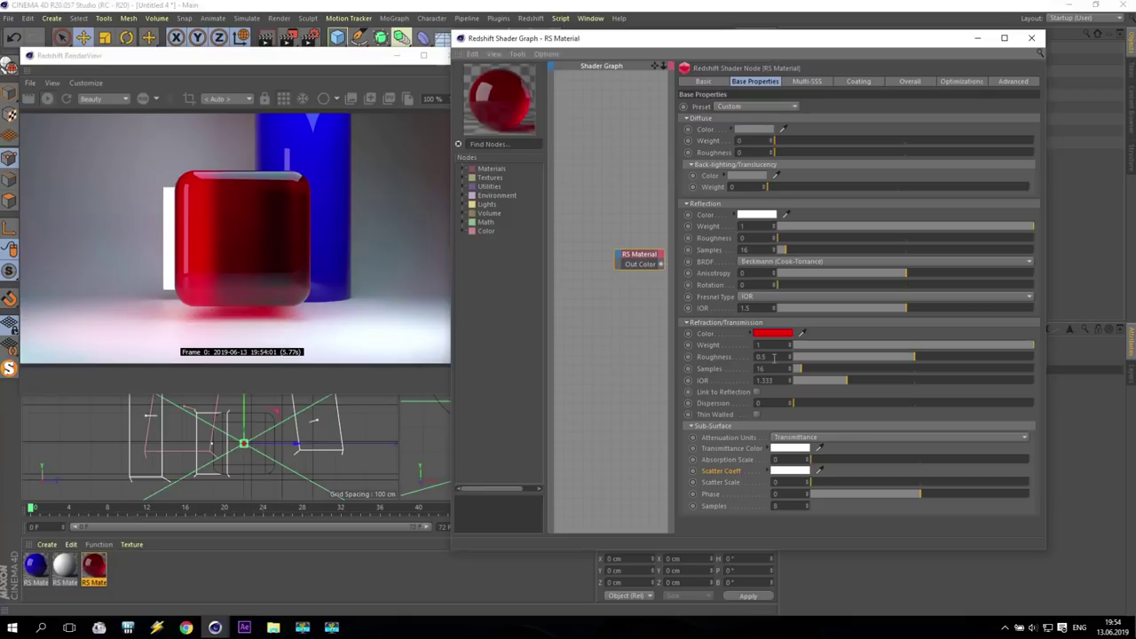
# Step: Return the refraction roughness to 0 and the refraction color to white with 0% saturation
pyautogui.write('0')
pyautogui.press('Return')
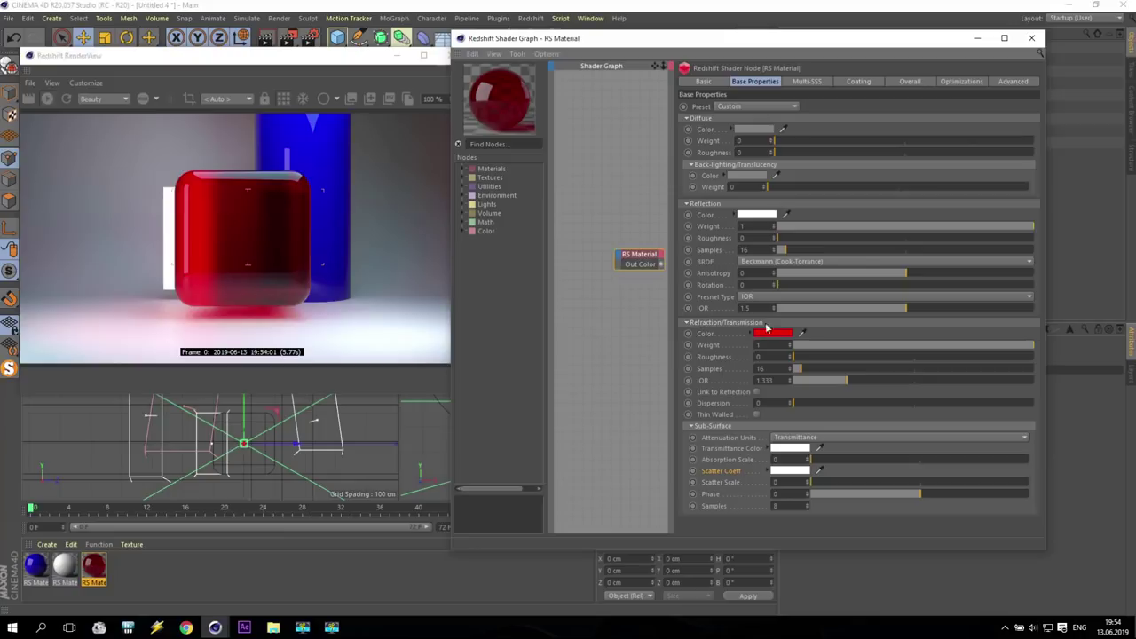
pyautogui.click(784, 334)
pyautogui.click(667, 332)
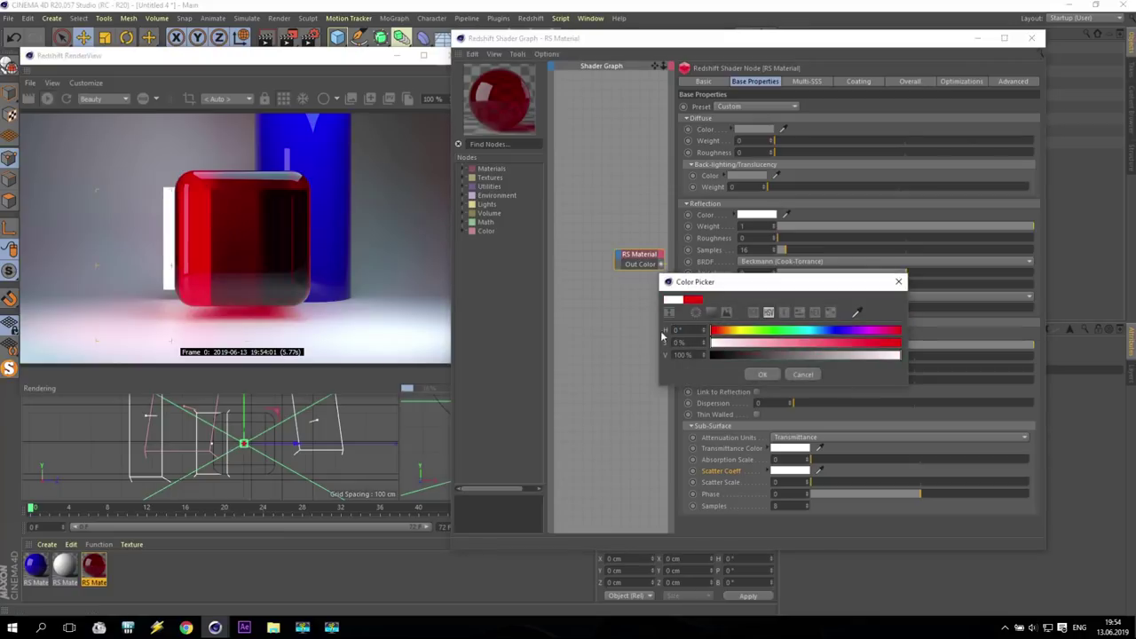
pyautogui.click(772, 375)
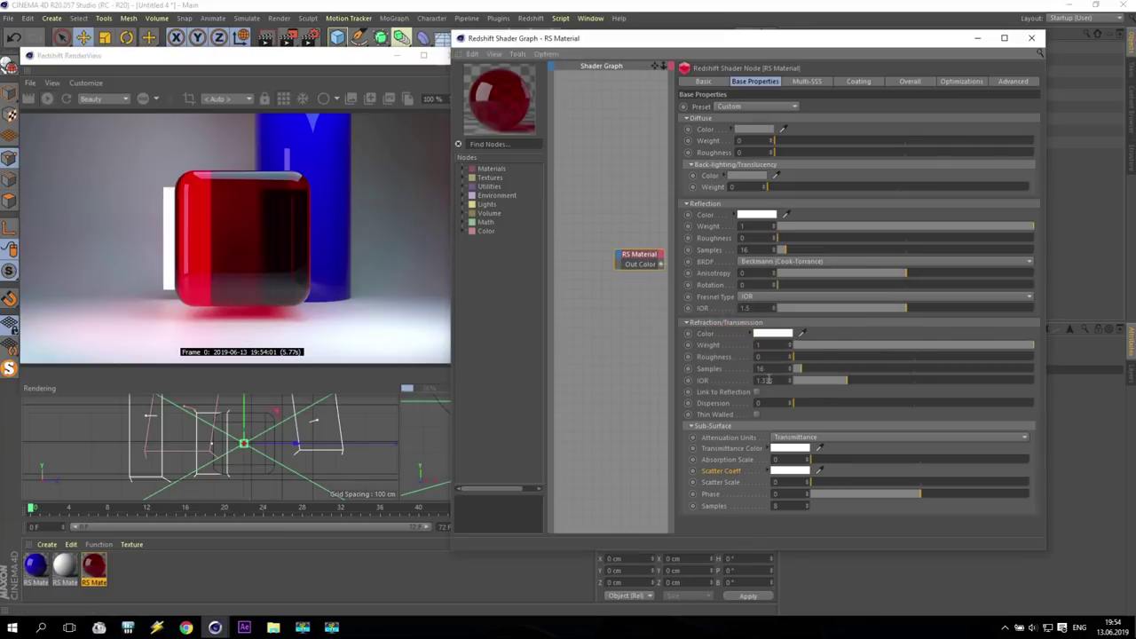
# Step: Set the Multi-SSS amount to 1 and its mode to Point-Based
pyautogui.click(804, 81)
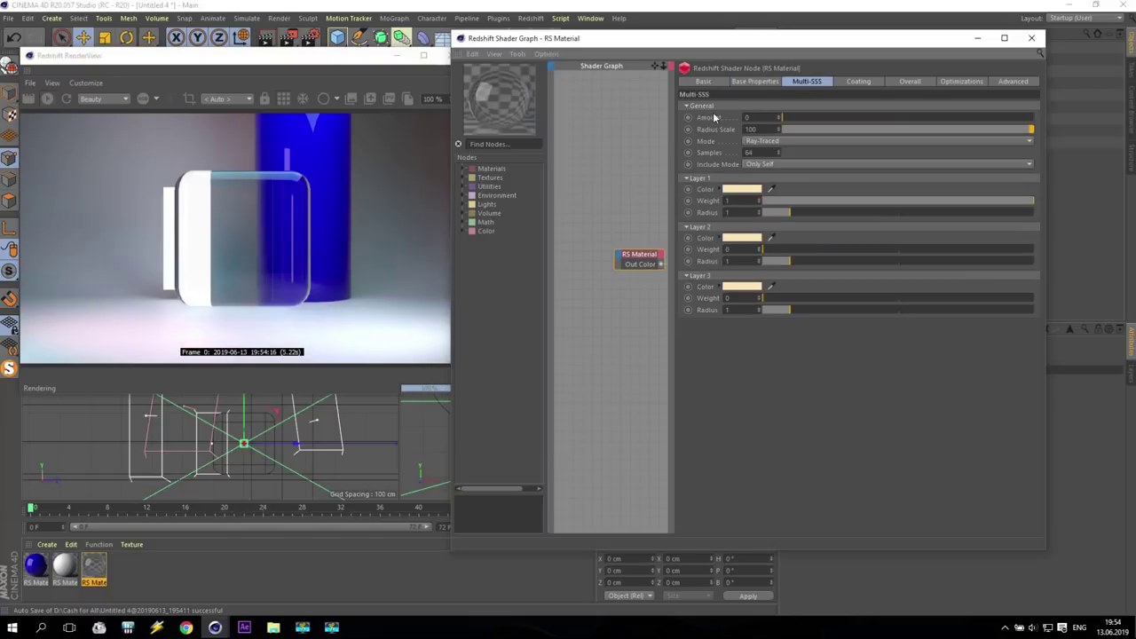
pyautogui.moveTo(801, 118); pyautogui.dragTo(1029, 118)
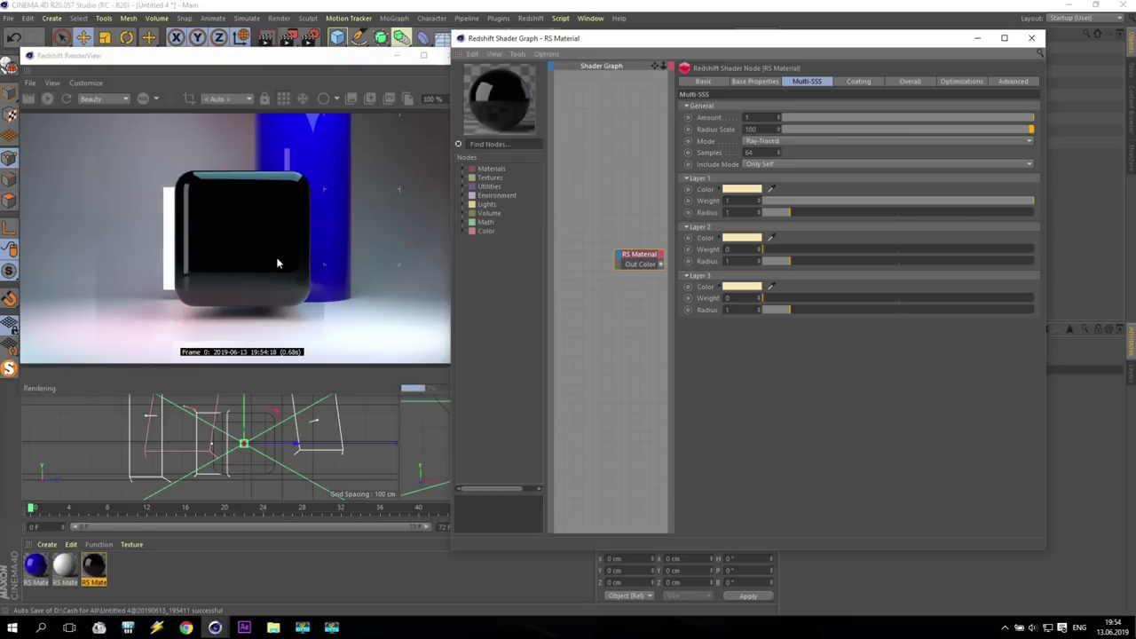
pyautogui.click(767, 141)
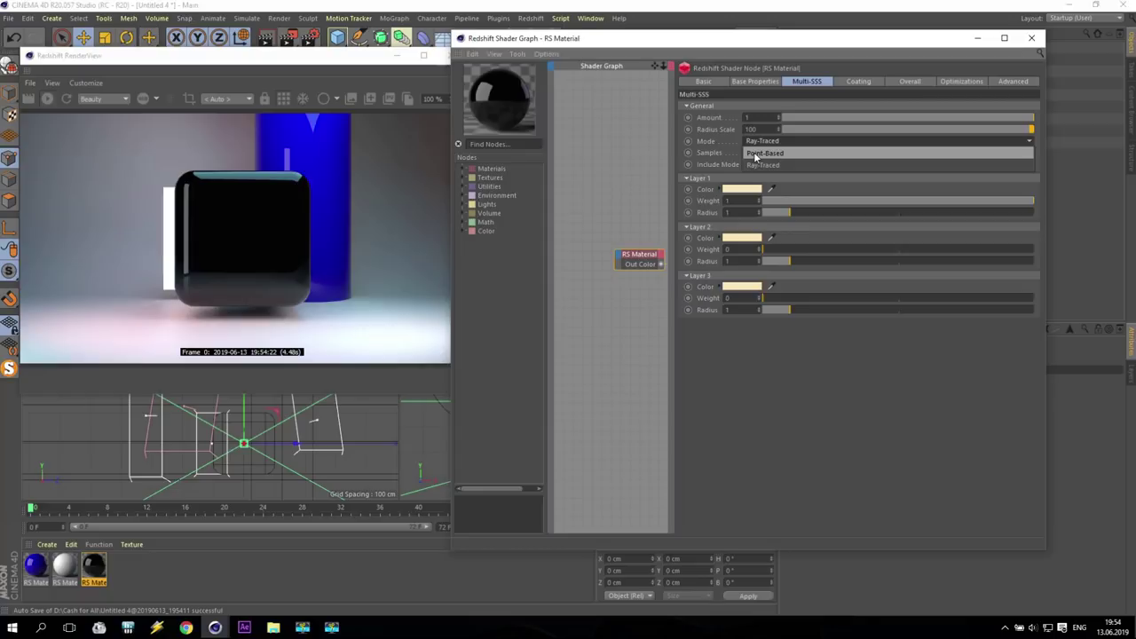
pyautogui.click(767, 153)
# Step: Change the Multi-SSS layer 1 color to saturated red
pyautogui.click(740, 189)
pyautogui.moveTo(741, 187); pyautogui.dragTo(949, 202)
pyautogui.click(845, 202)
pyautogui.click(710, 232)
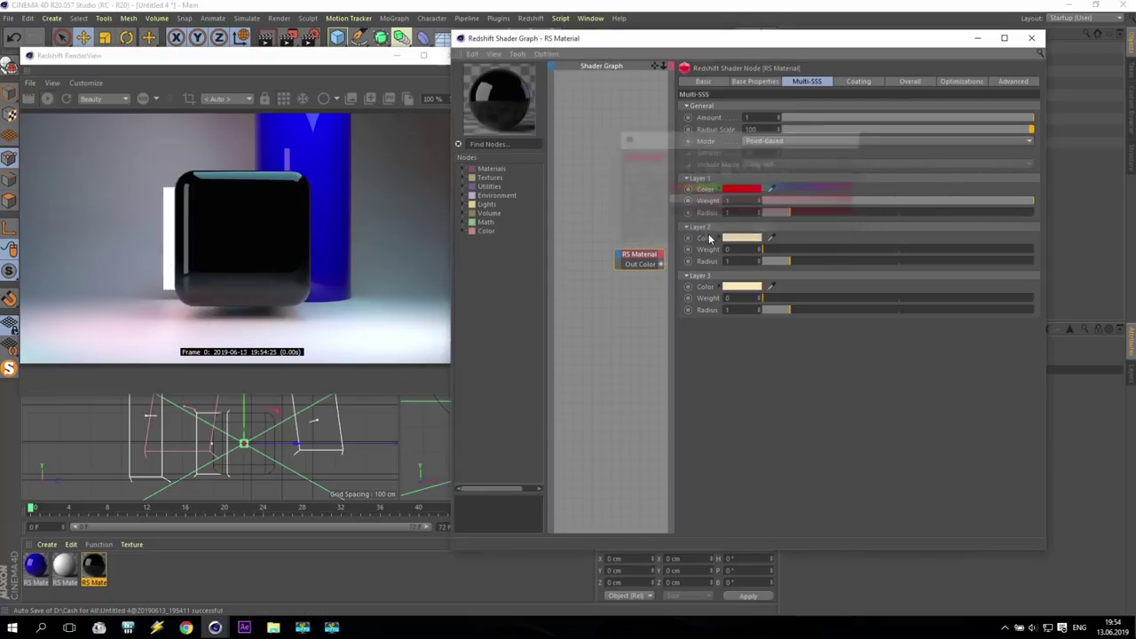
# Step: Set the Multi-SSS radius scale to 1000 after trying 10
pyautogui.click(751, 128)
pyautogui.write('10')
pyautogui.press('Return')
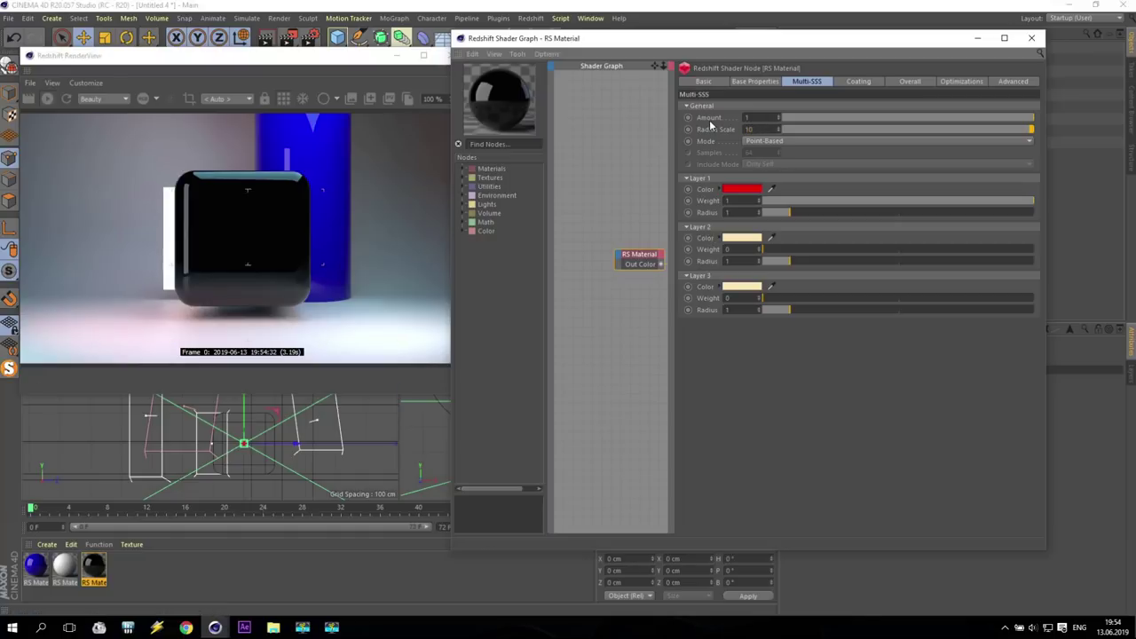
pyautogui.write('0')
pyautogui.press('Return')
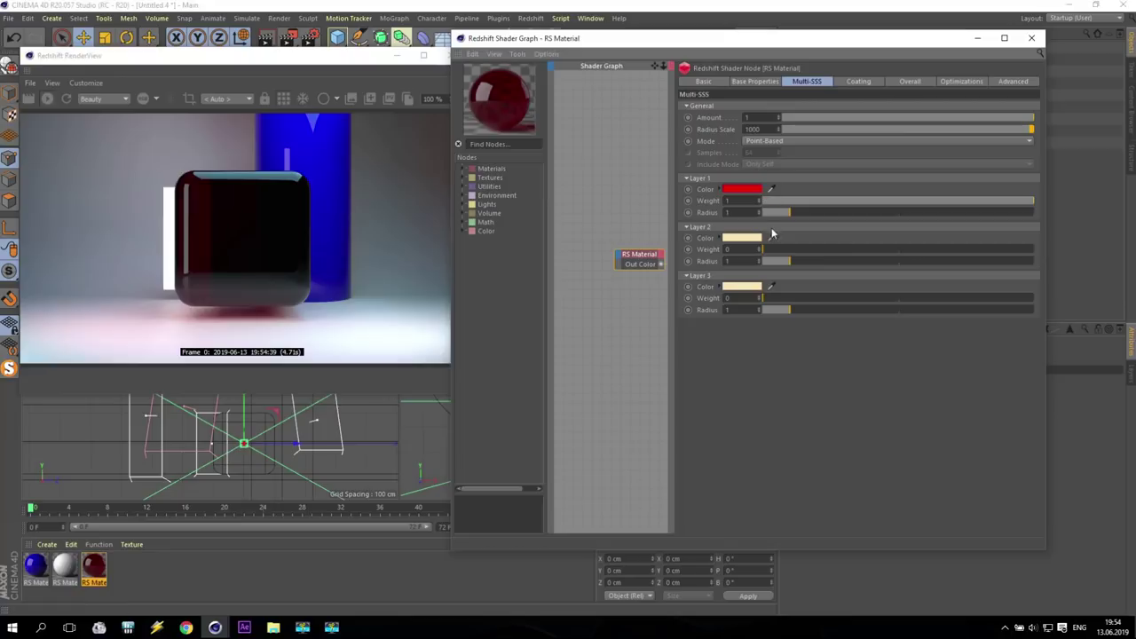
# Step: Set the radius of Multi-SSS layer 1 to 5 after trying 10
pyautogui.moveTo(798, 215); pyautogui.dragTo(1082, 223)
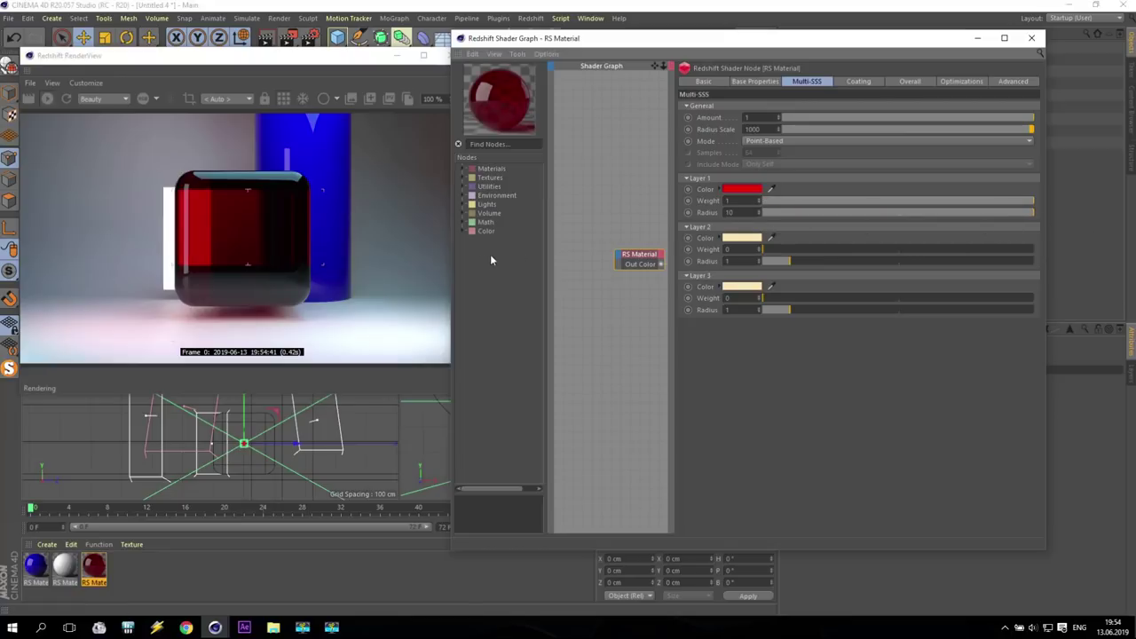
pyautogui.click(737, 213)
pyautogui.write('5')
pyautogui.press('Return')
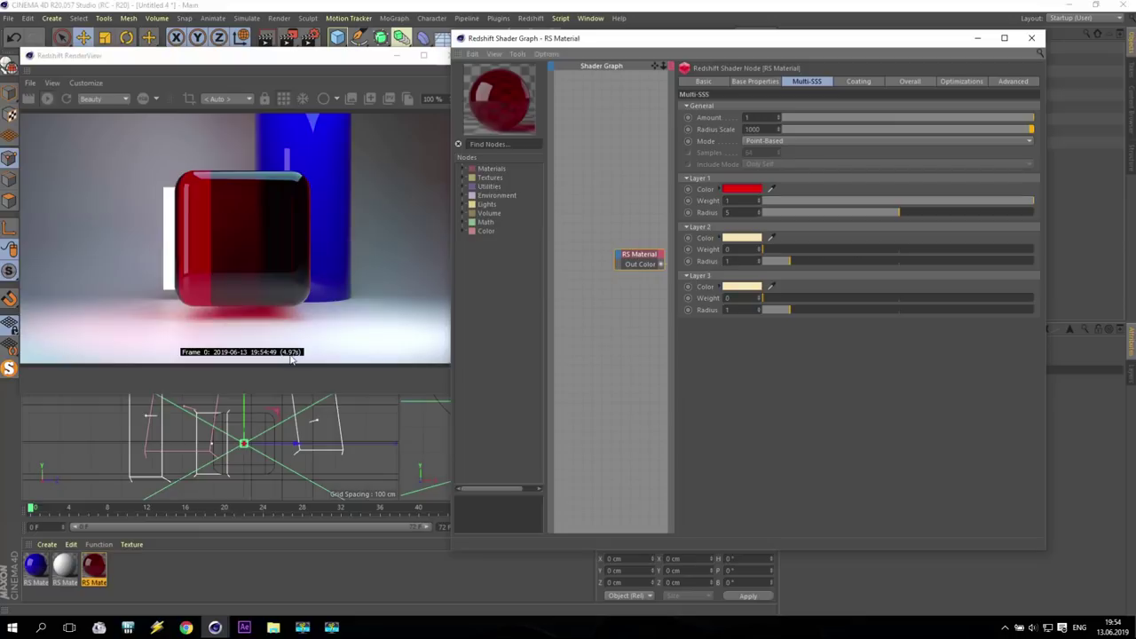
pyautogui.doubleClick(730, 213)
# Step: Check the base properties and lower the Multi-SSS amount to 0
pyautogui.click(754, 82)
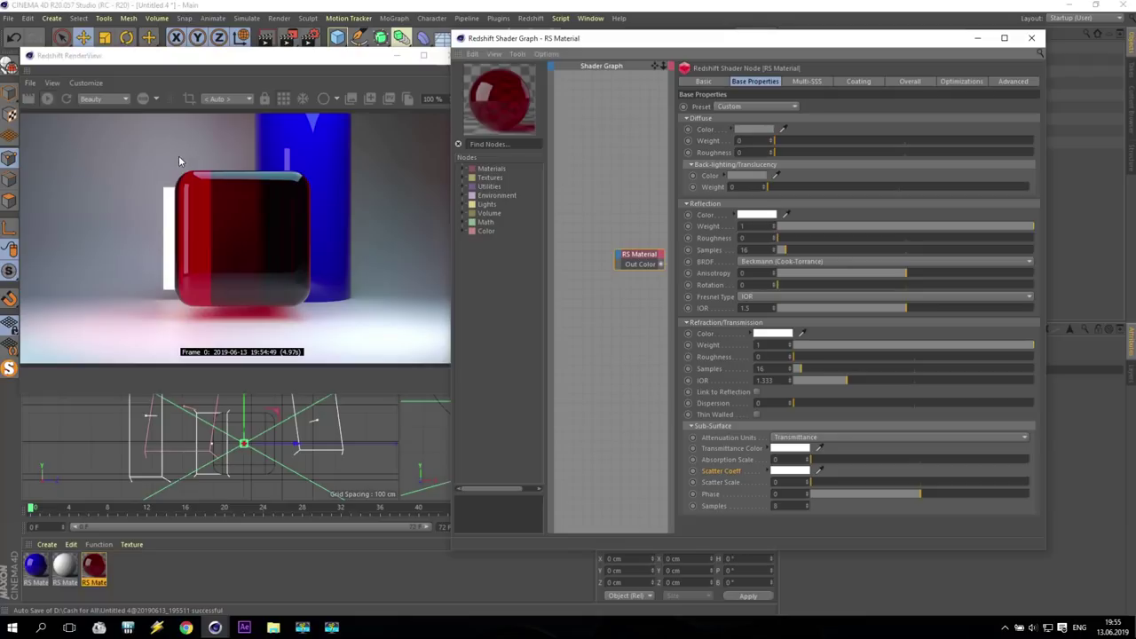
pyautogui.click(808, 82)
pyautogui.moveTo(848, 116); pyautogui.dragTo(662, 120)
# Step: Set the refraction roughness to 0.5 and the refraction color to red with 100% saturation
pyautogui.click(753, 82)
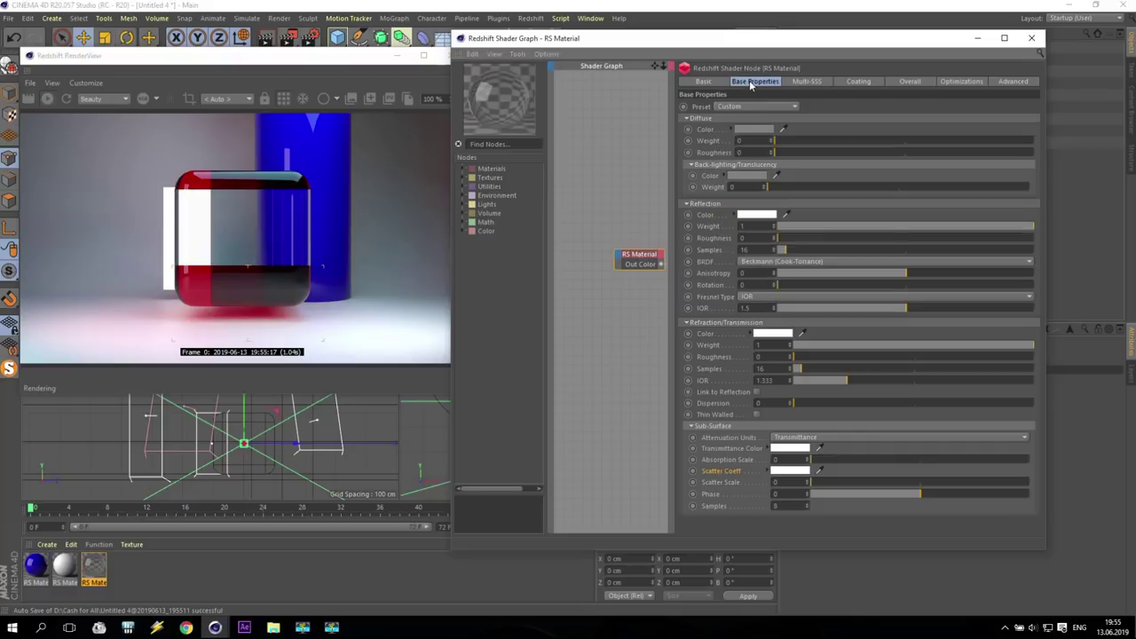
pyautogui.click(772, 355)
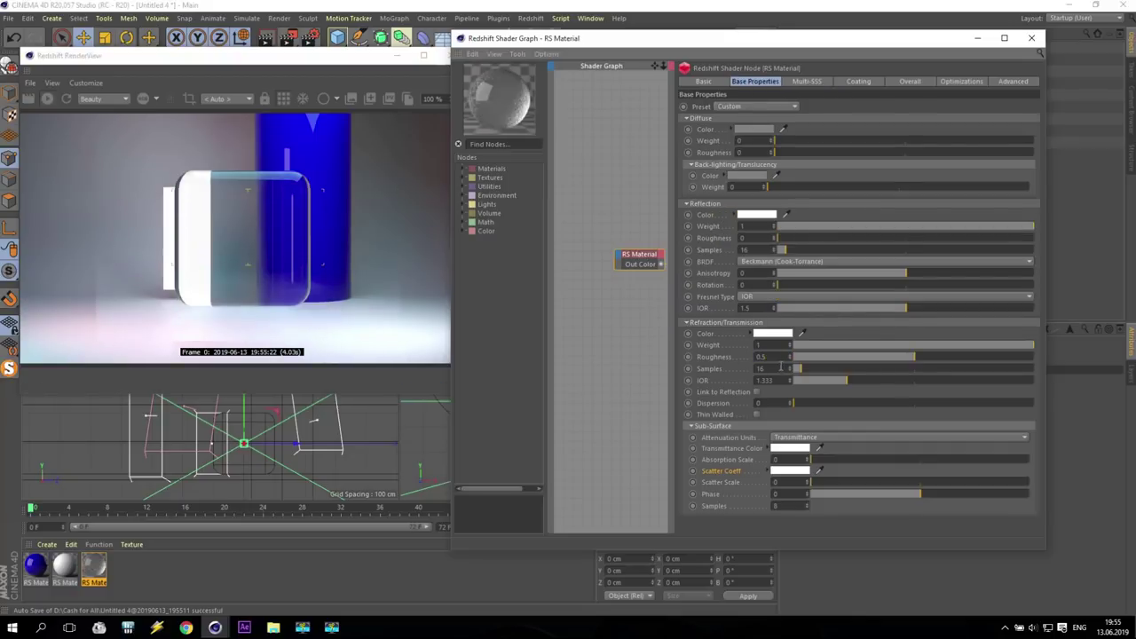
pyautogui.click(785, 333)
pyautogui.moveTo(789, 342); pyautogui.dragTo(923, 360)
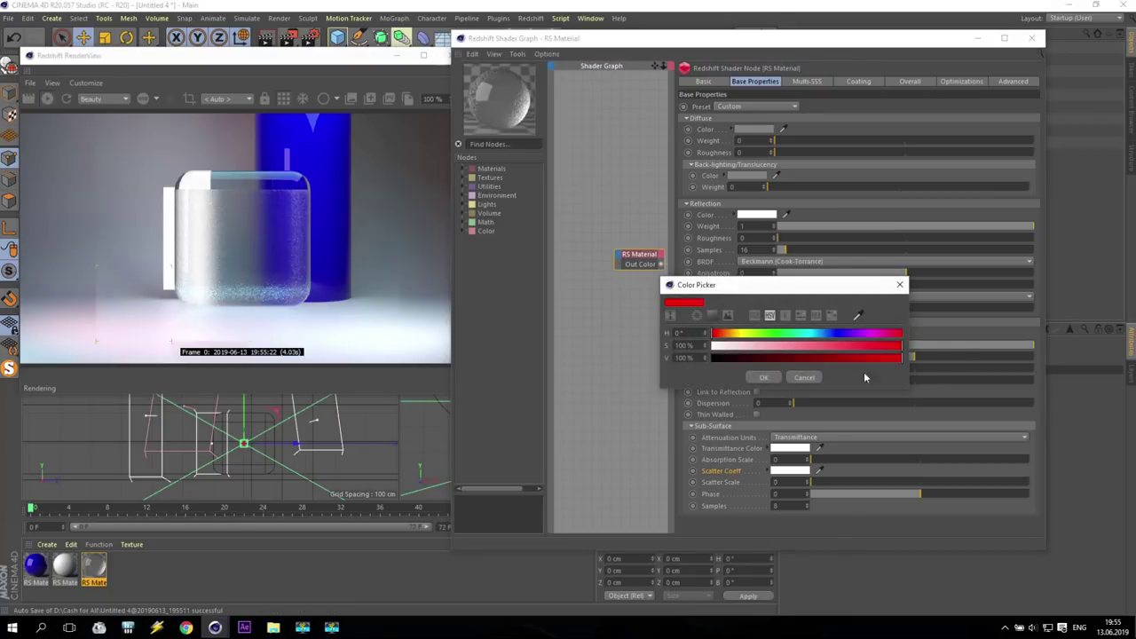
pyautogui.click(765, 377)
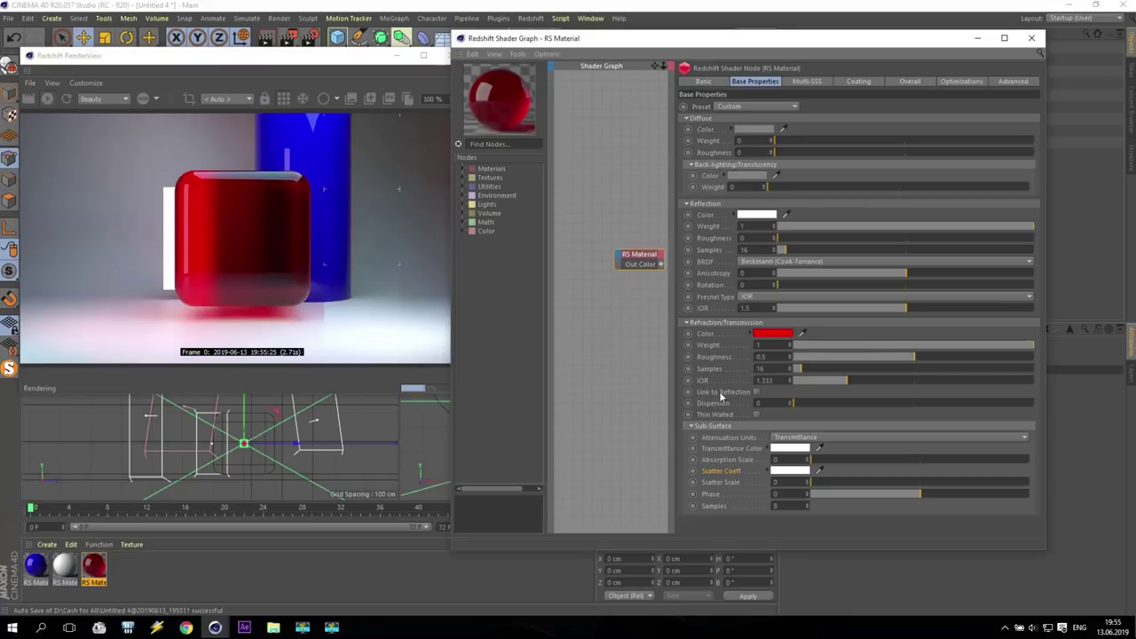
# Step: Raise the refraction samples to 64
pyautogui.doubleClick(761, 368)
pyautogui.write('64')
pyautogui.press('Return')
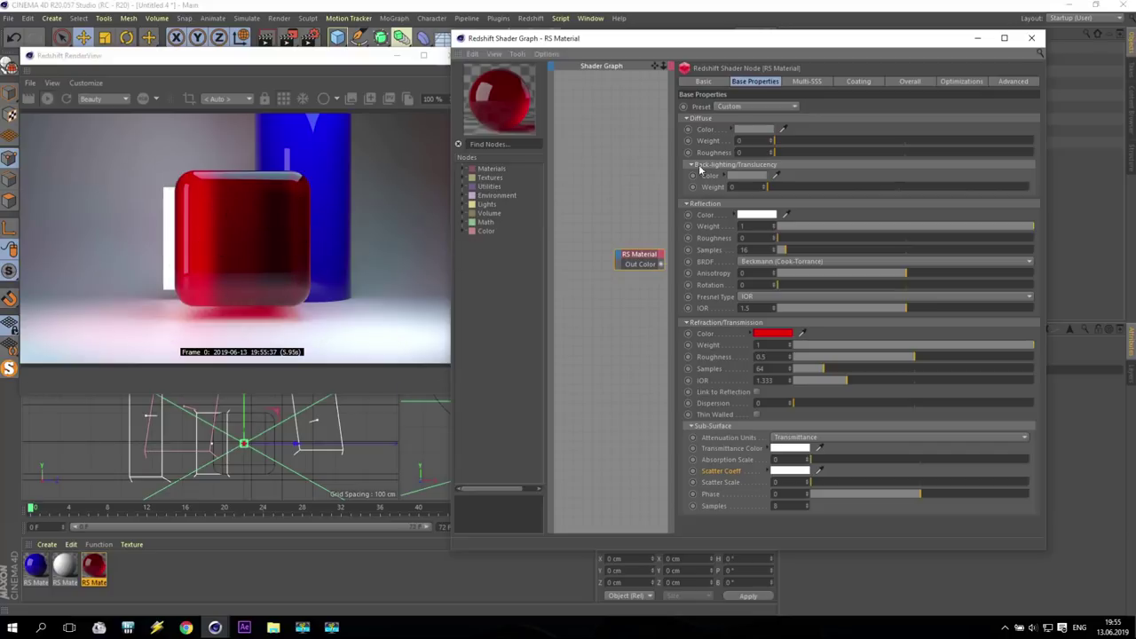
# Step: Set the glass material's refraction color to white by lowering saturation to 0%, and close the shader graph
pyautogui.click(761, 332)
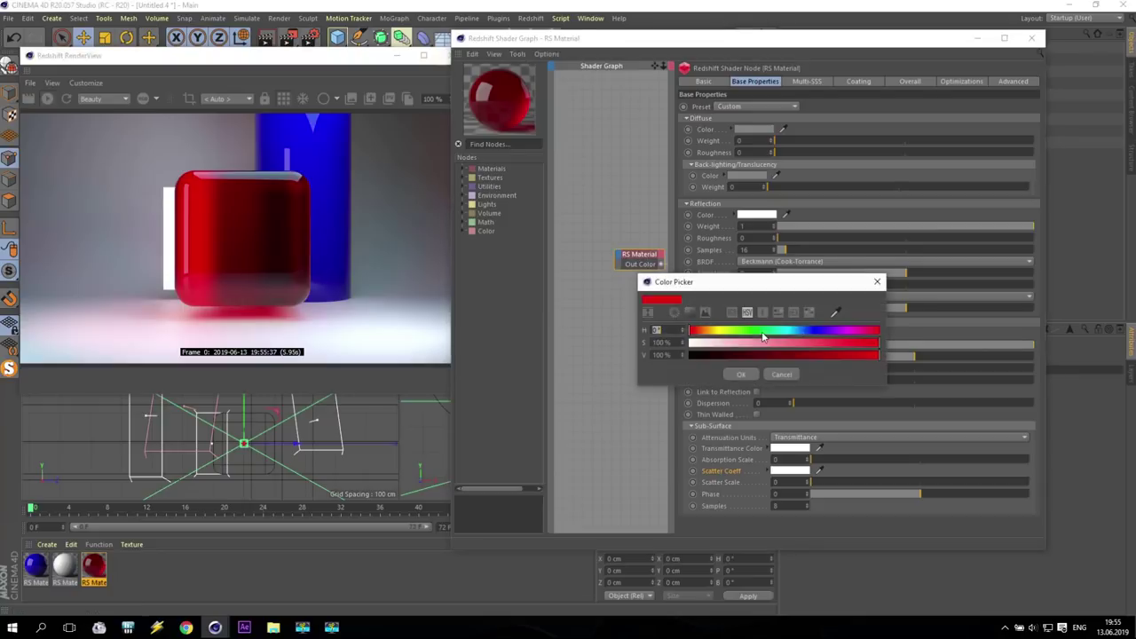
pyautogui.moveTo(766, 344); pyautogui.dragTo(690, 344)
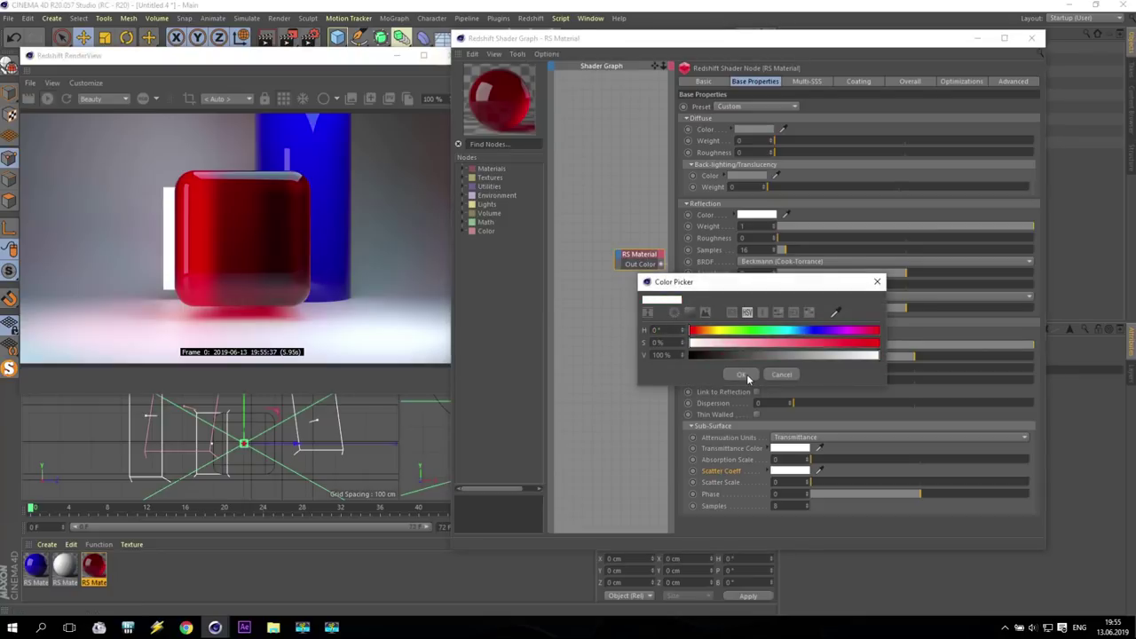
pyautogui.click(745, 375)
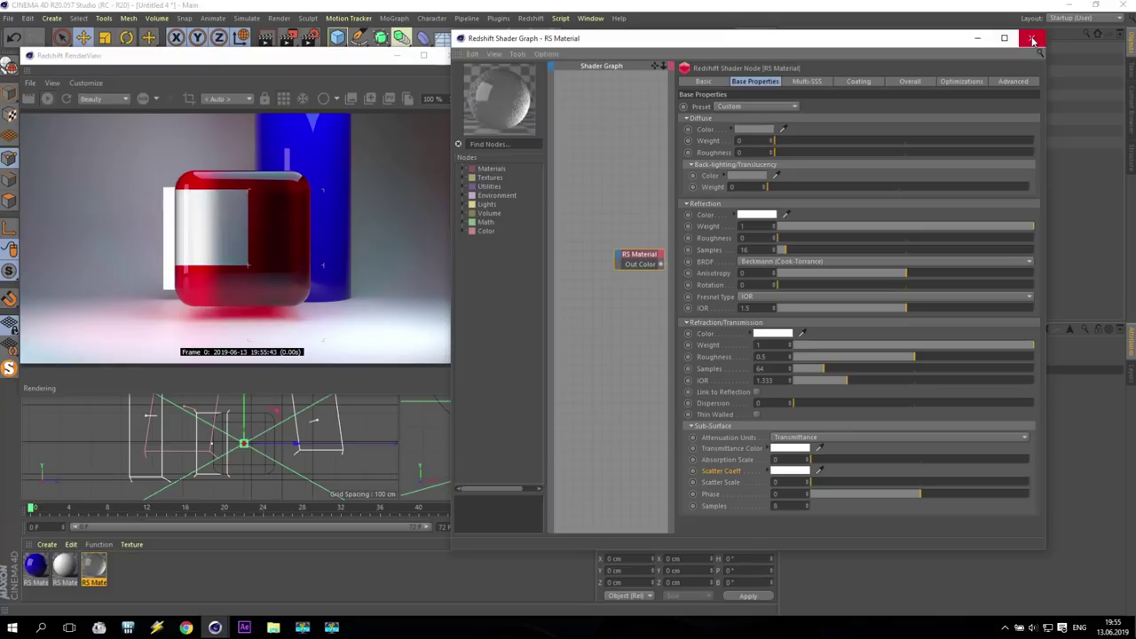
pyautogui.click(1031, 38)
# Step: Delete the blue cylinder and RS Area Light.4 from the scene
pyautogui.click(814, 60)
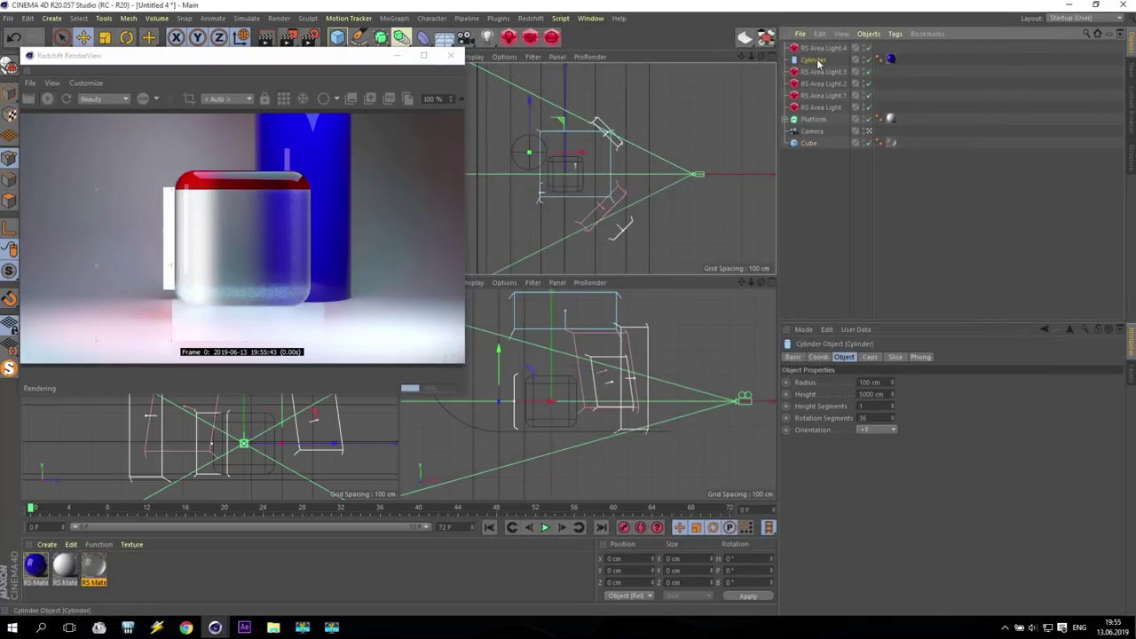
pyautogui.press('Delete')
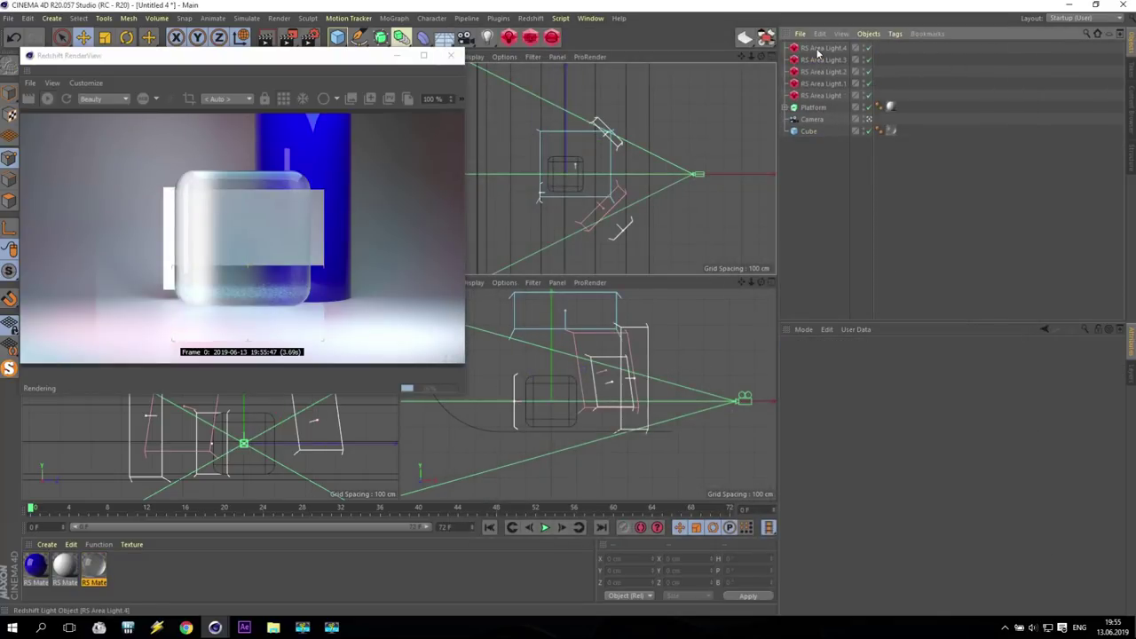
pyautogui.click(817, 50)
pyautogui.press('Delete')
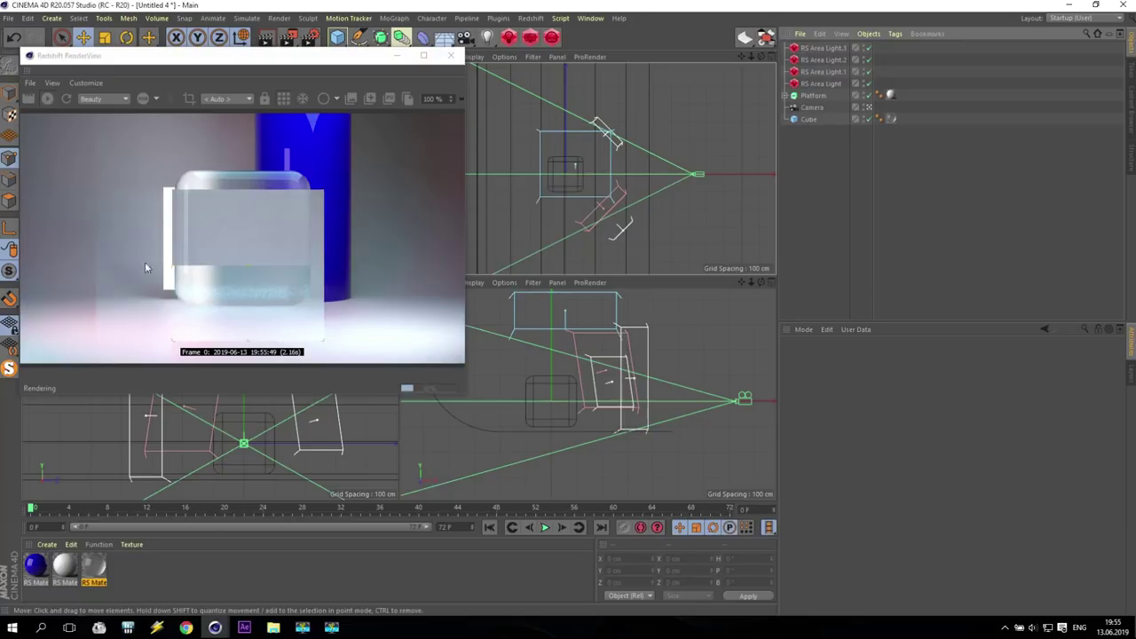
# Step: Add a Voronoi Fracture object, nest the cube inside it, and remove the glass material tag from the cube
pyautogui.click(814, 119)
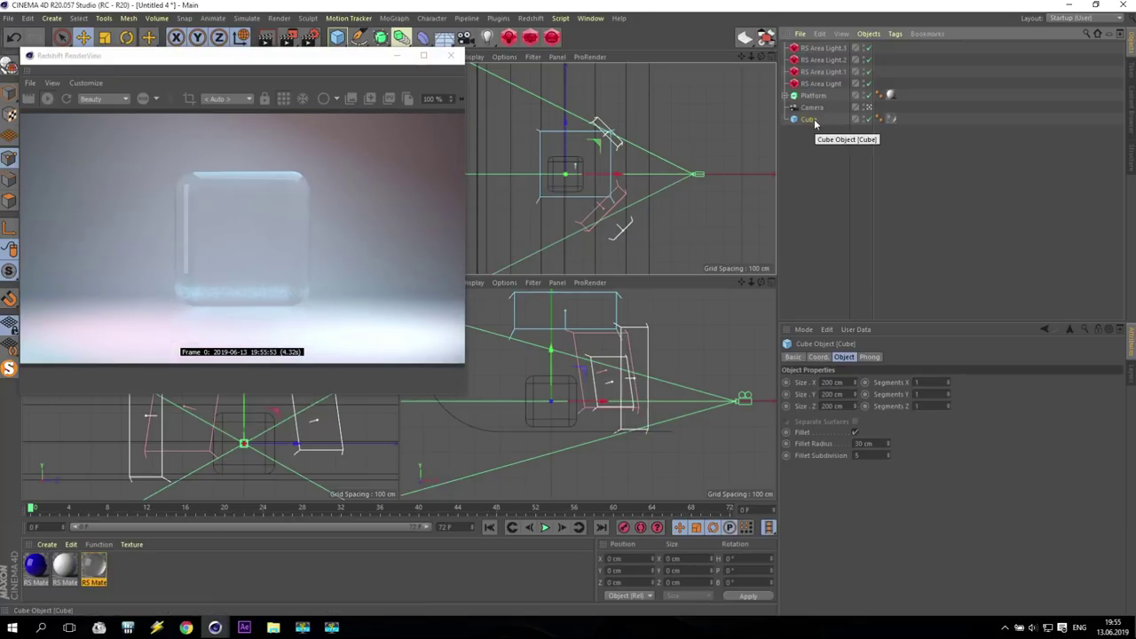
pyautogui.click(396, 18)
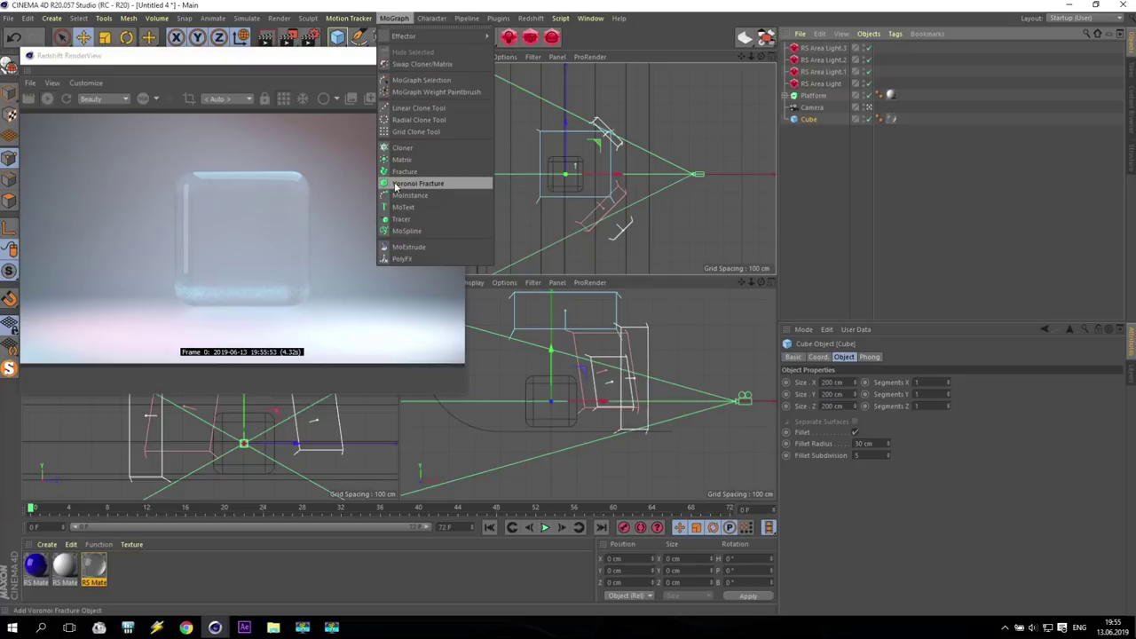
pyautogui.click(451, 185)
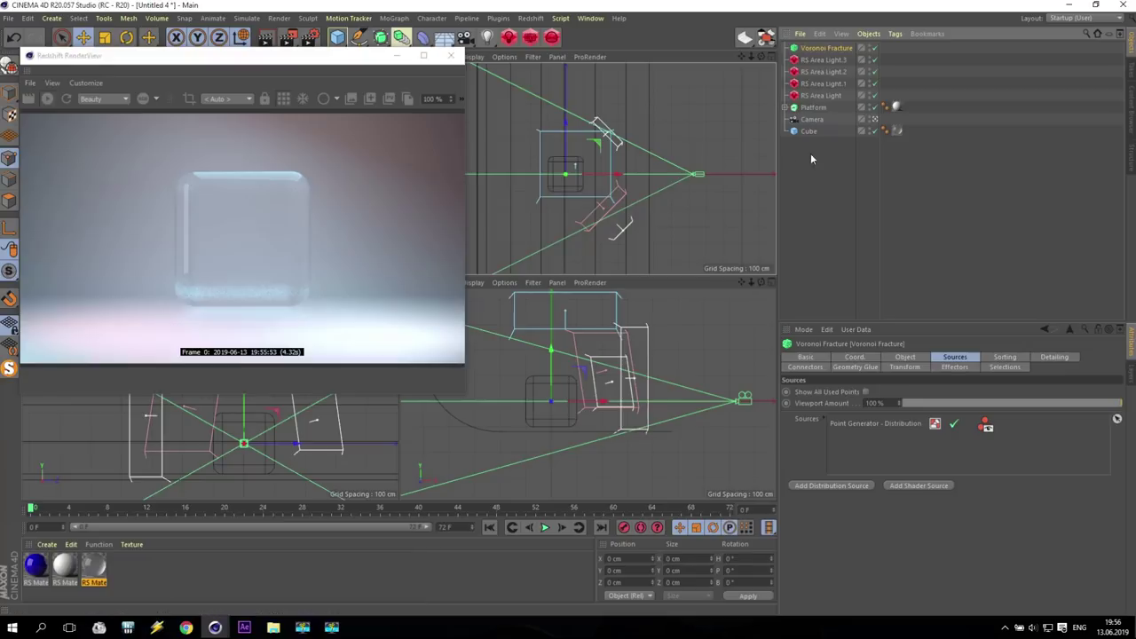
pyautogui.moveTo(808, 138); pyautogui.dragTo(817, 50)
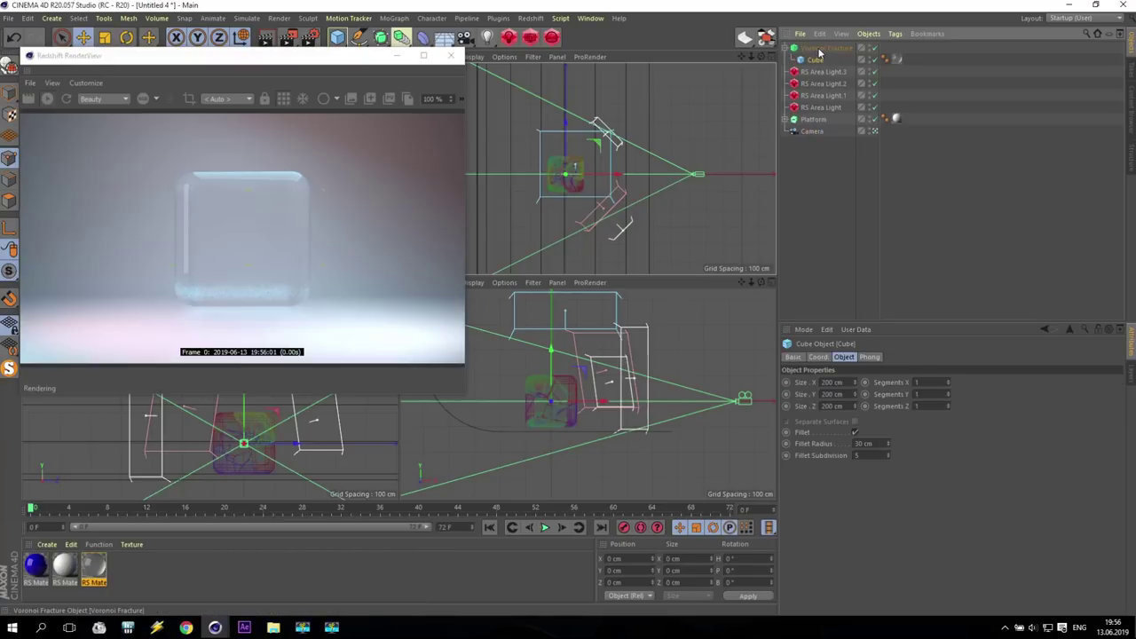
pyautogui.click(898, 62)
pyautogui.press('Delete')
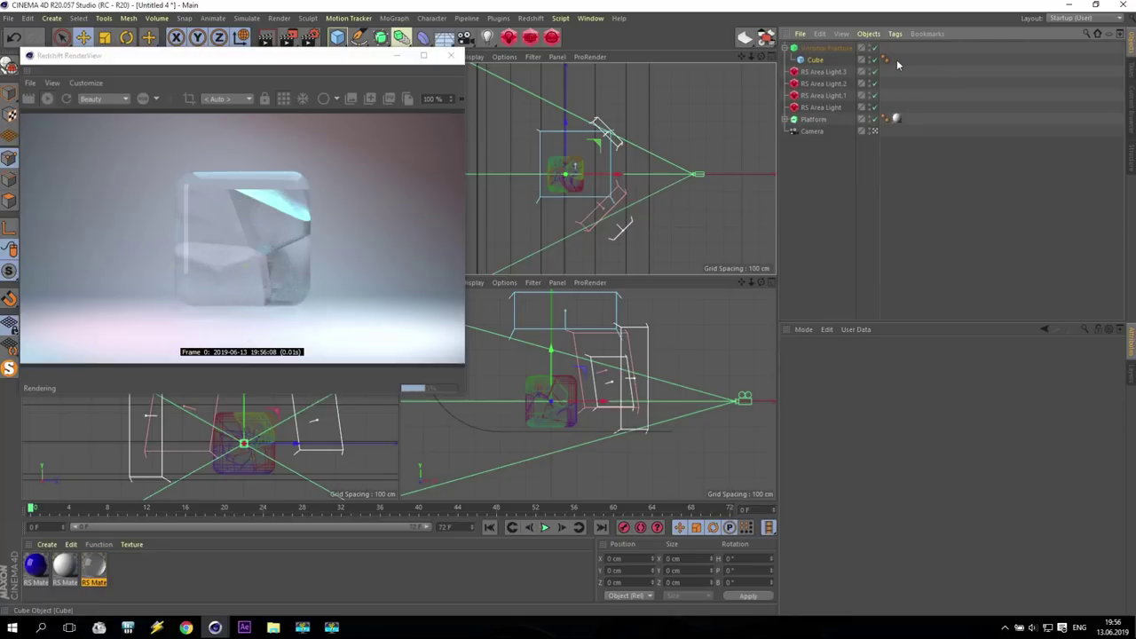
# Step: Set the Voronoi Fracture's Offset Fragments to 2 cm
pyautogui.click(826, 49)
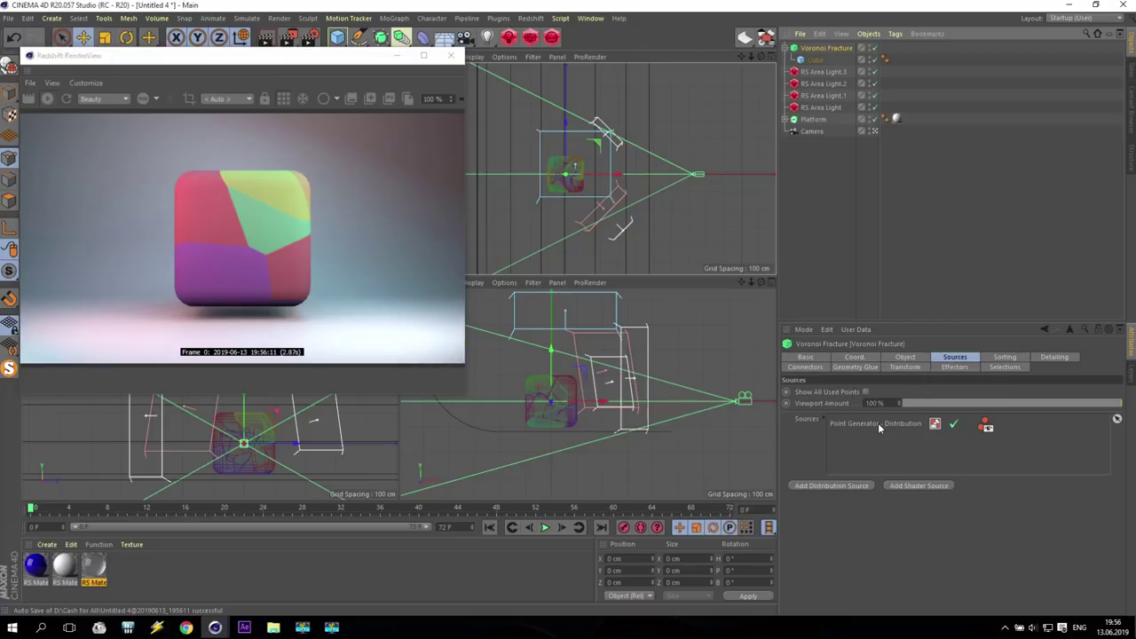
pyautogui.click(905, 356)
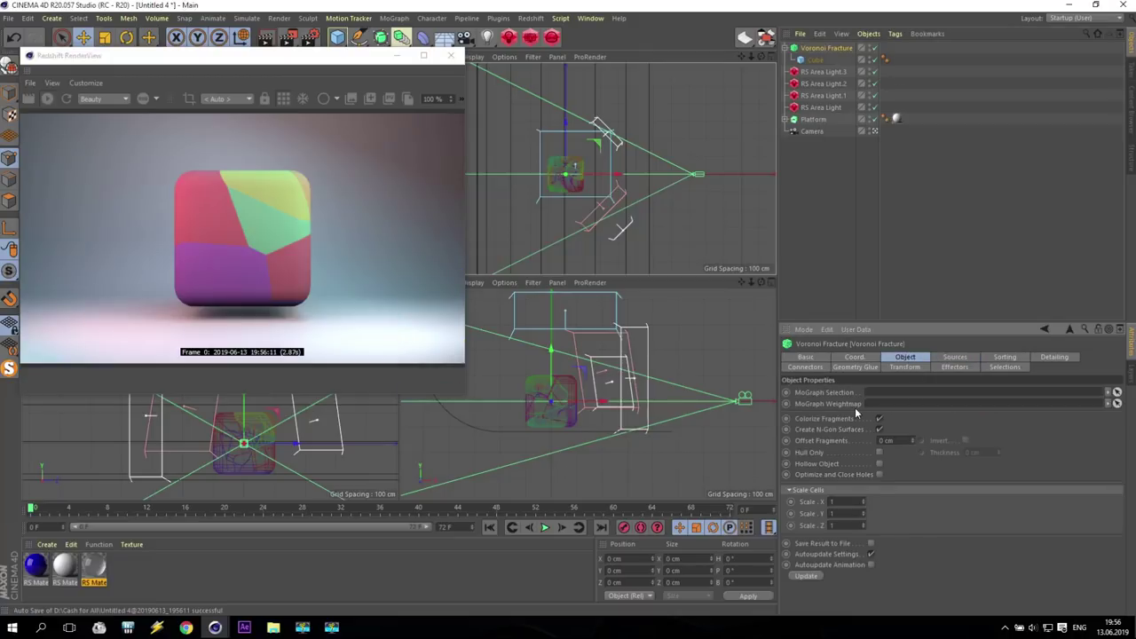
pyautogui.doubleClick(902, 440)
pyautogui.write('2')
pyautogui.press('Return')
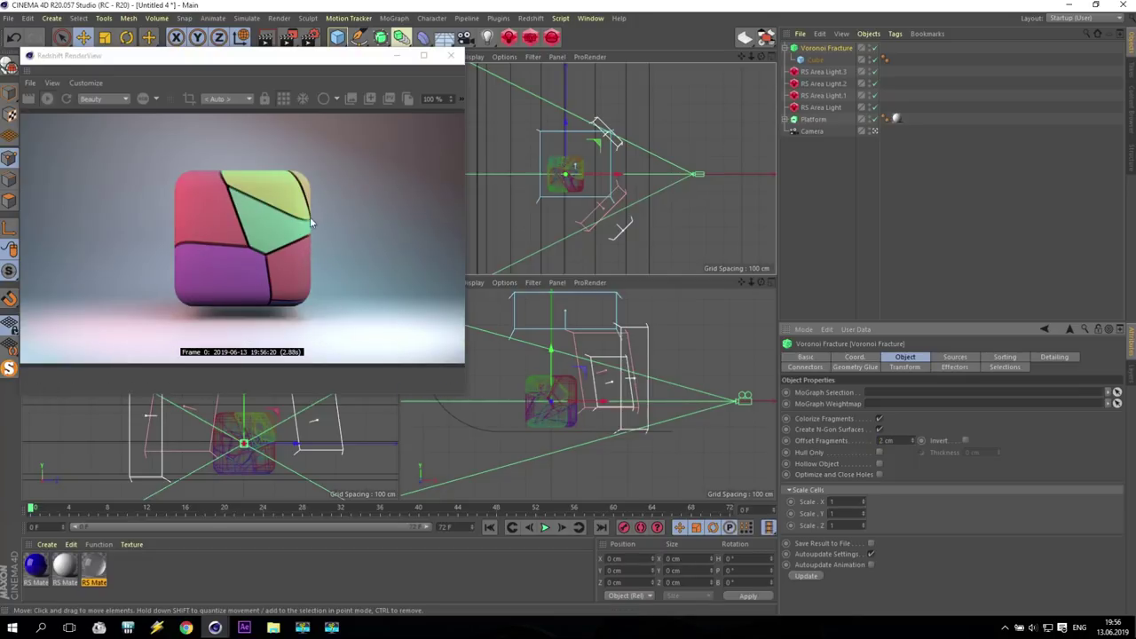
# Step: Set the point amount of the Voronoi Fracture's point generator distribution source to 100
pyautogui.click(952, 357)
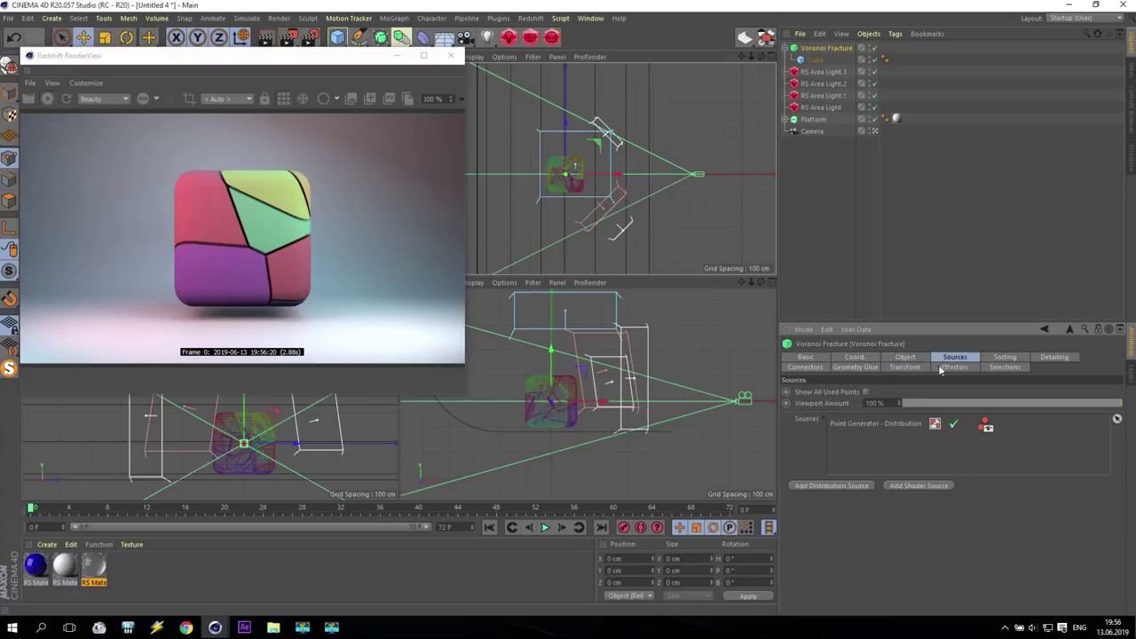
pyautogui.click(859, 424)
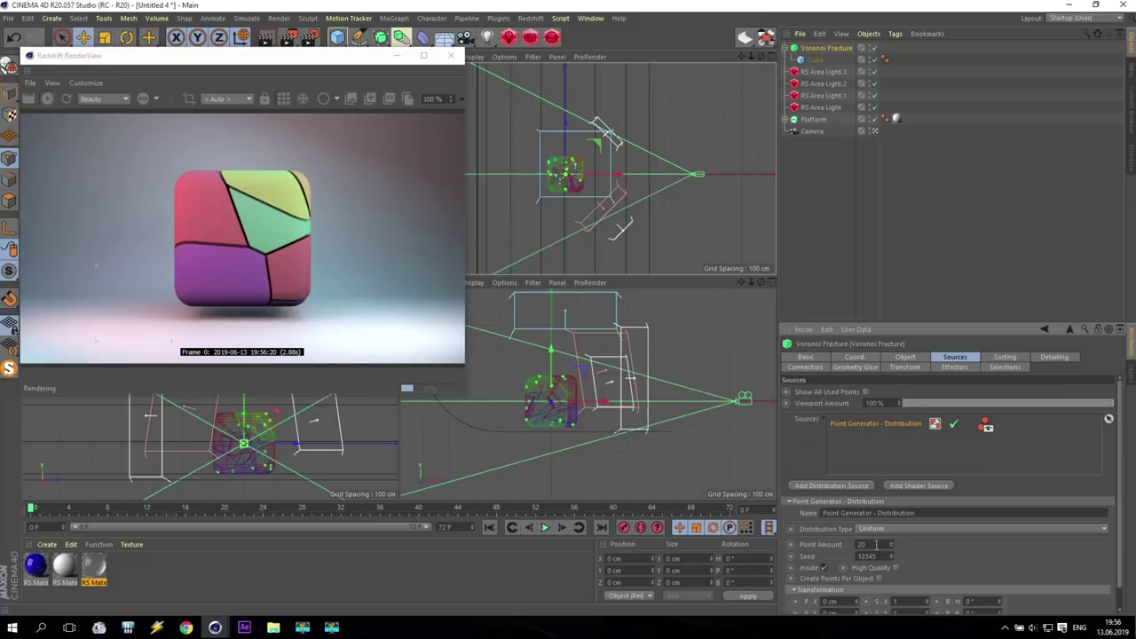
pyautogui.write('100')
pyautogui.press('Return')
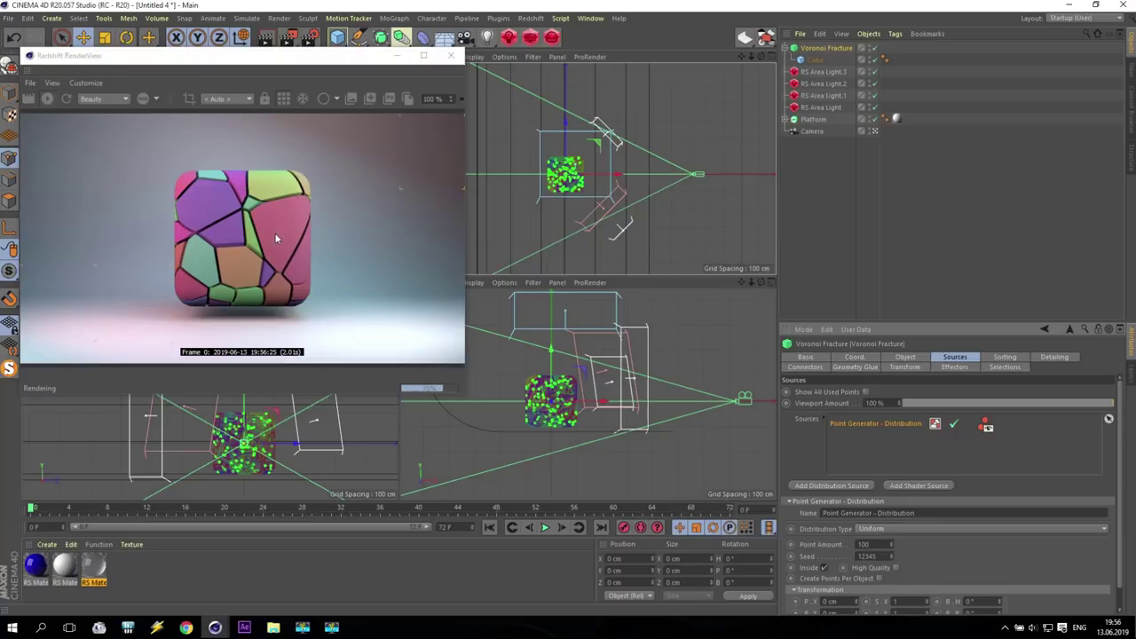
# Step: Enable Detailing and Noise Surface on the Voronoi Fracture, with Artefact Prevention Strength set to 1
pyautogui.click(1006, 357)
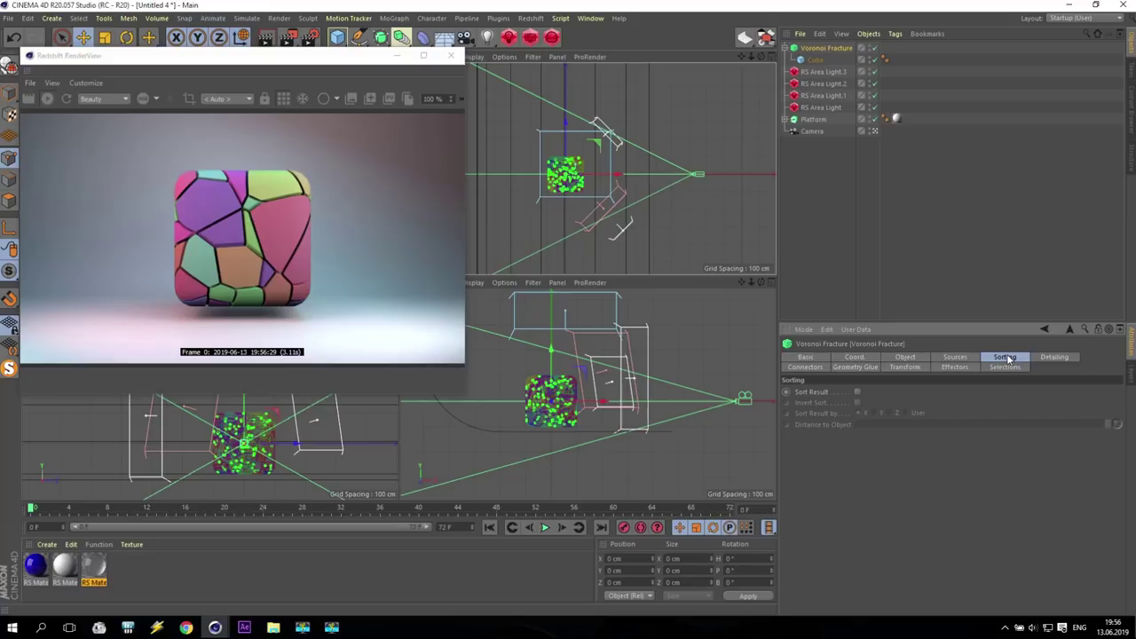
pyautogui.click(1054, 357)
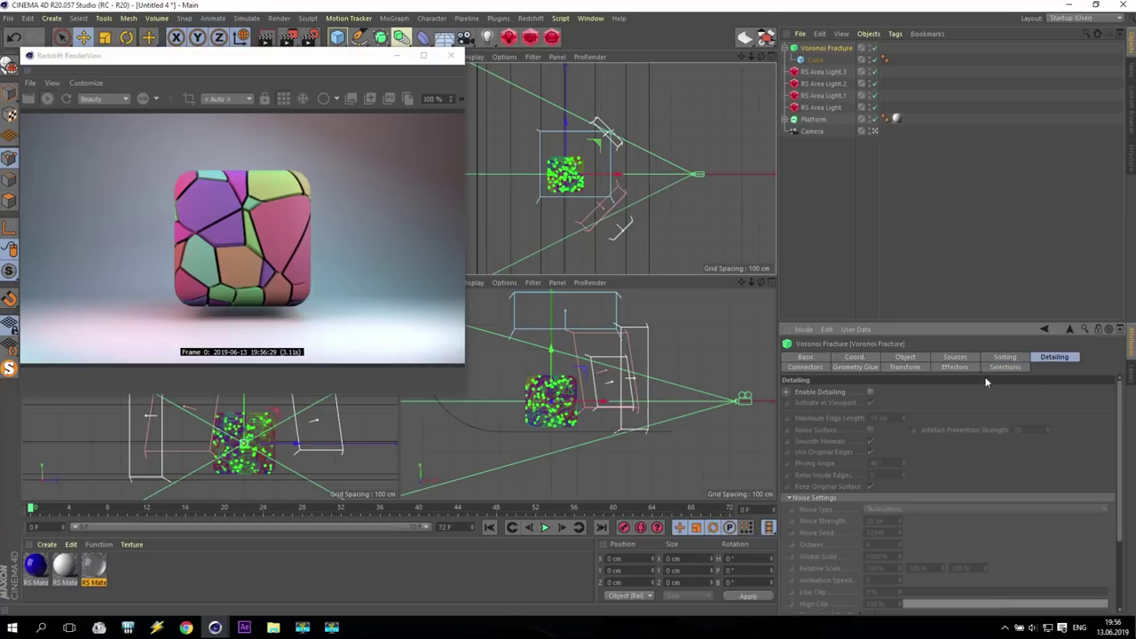
pyautogui.click(870, 393)
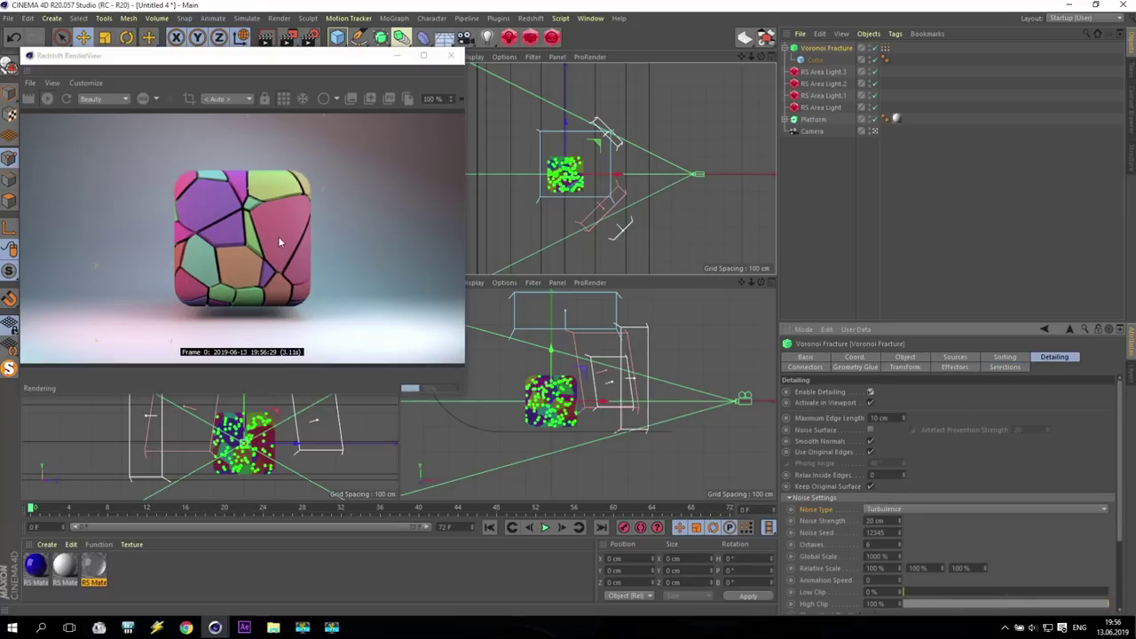
pyautogui.click(871, 431)
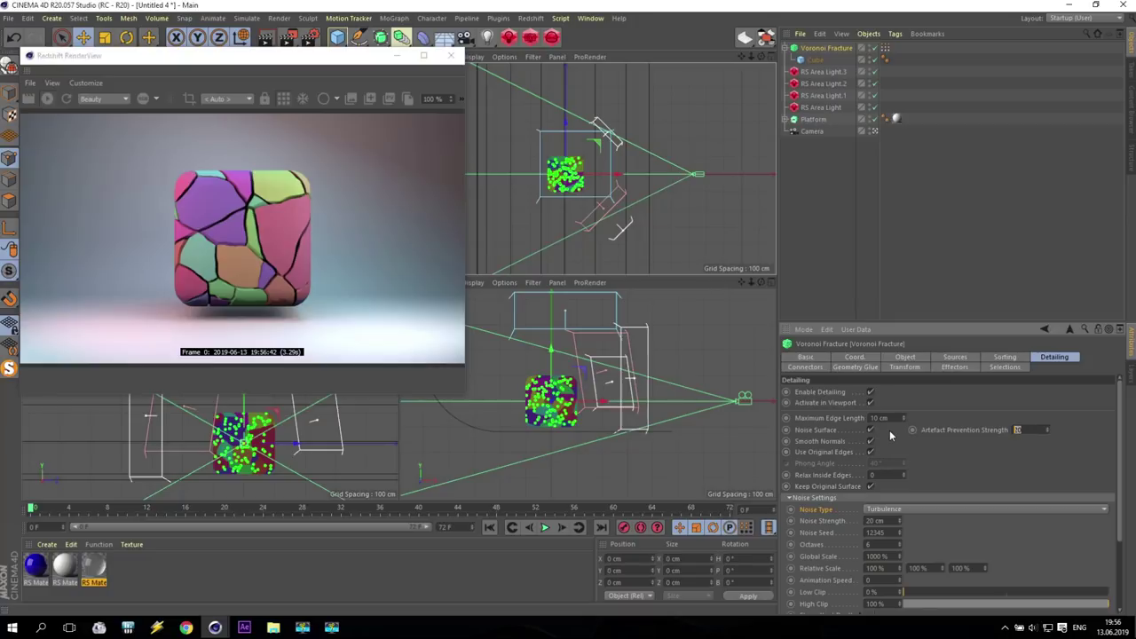
pyautogui.press('Return')
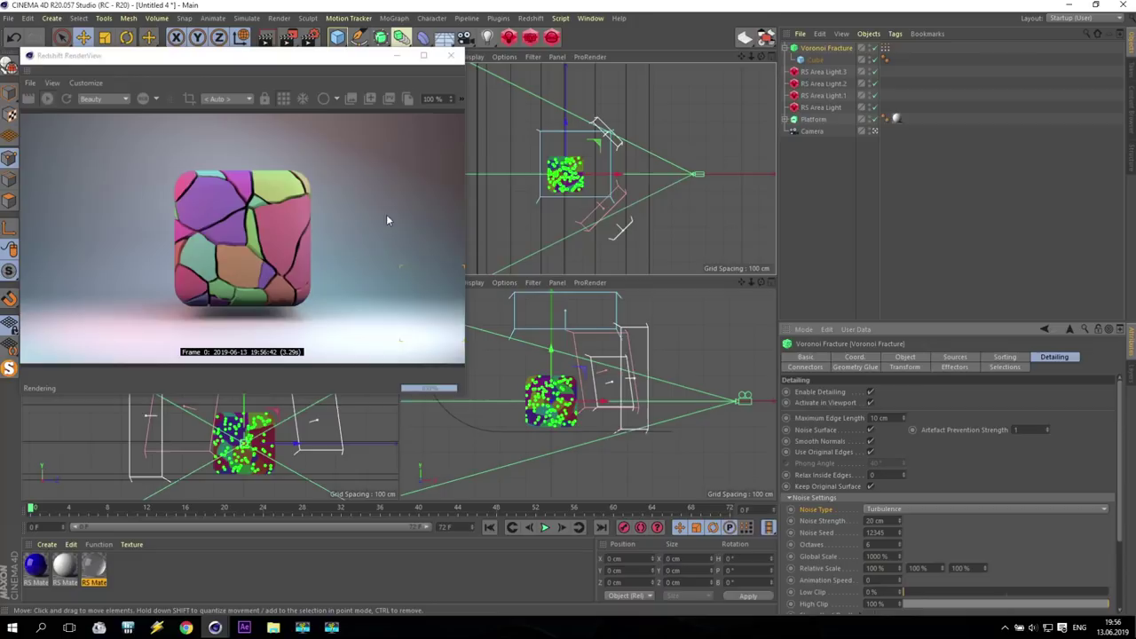
# Step: Set the fracture's Offset Fragments to 3 cm and apply the glass RS Material to the Voronoi Fracture object
pyautogui.click(905, 357)
pyautogui.click(895, 440)
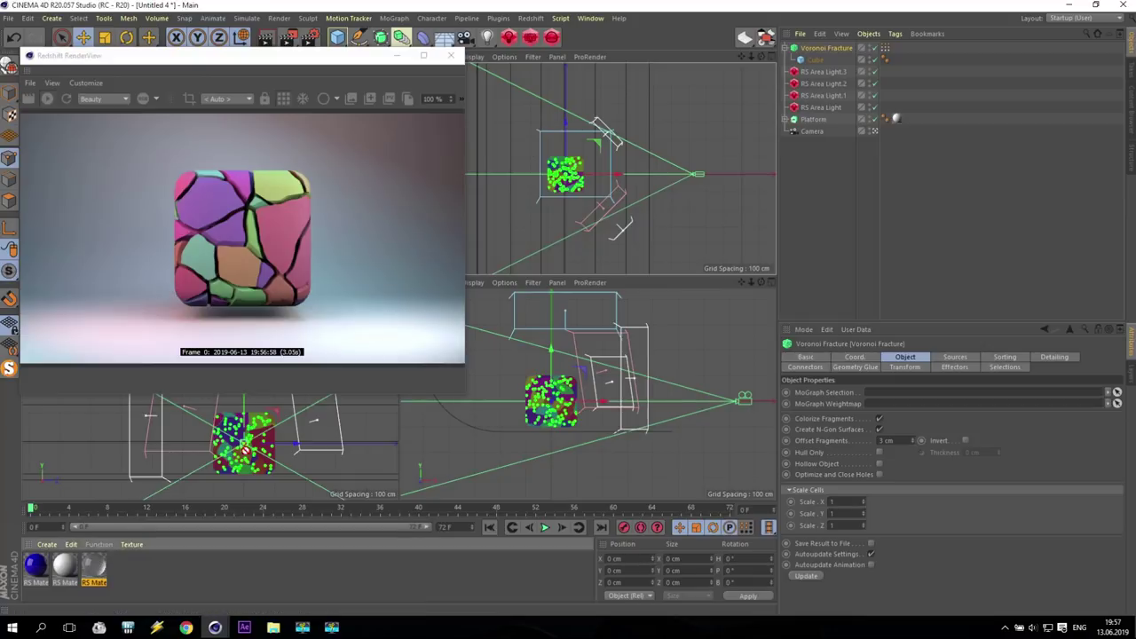
pyautogui.moveTo(824, 48); pyautogui.dragTo(840, 49)
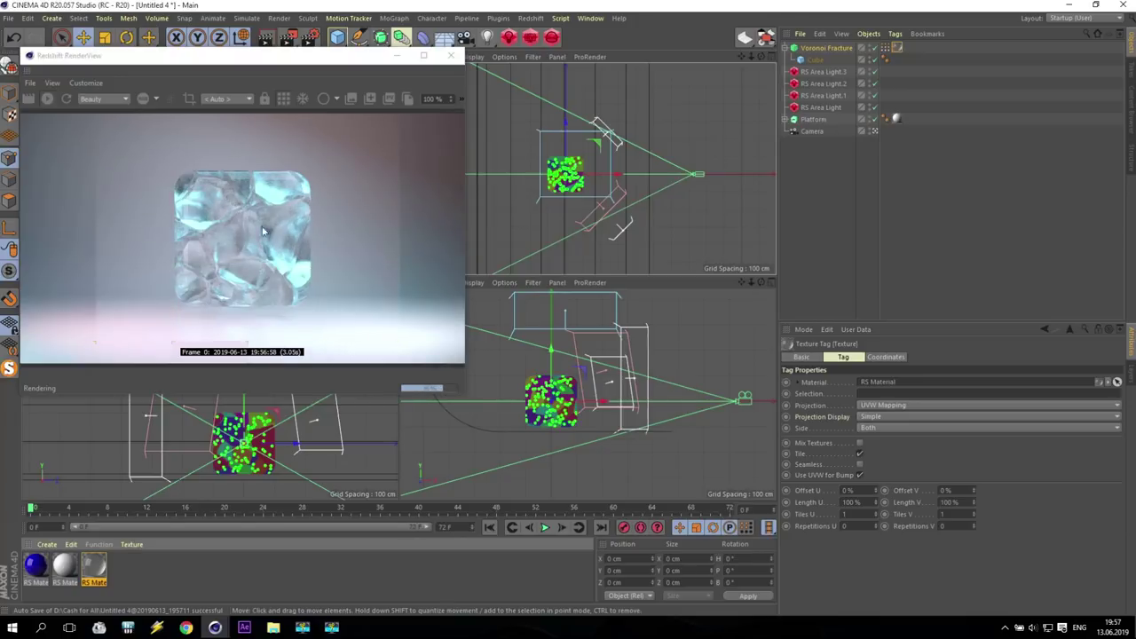
# Step: Add a Color User Data node to the glass material's shader graph and connect its Out to the Output node's Surface
pyautogui.doubleClick(93, 566)
pyautogui.click(681, 113)
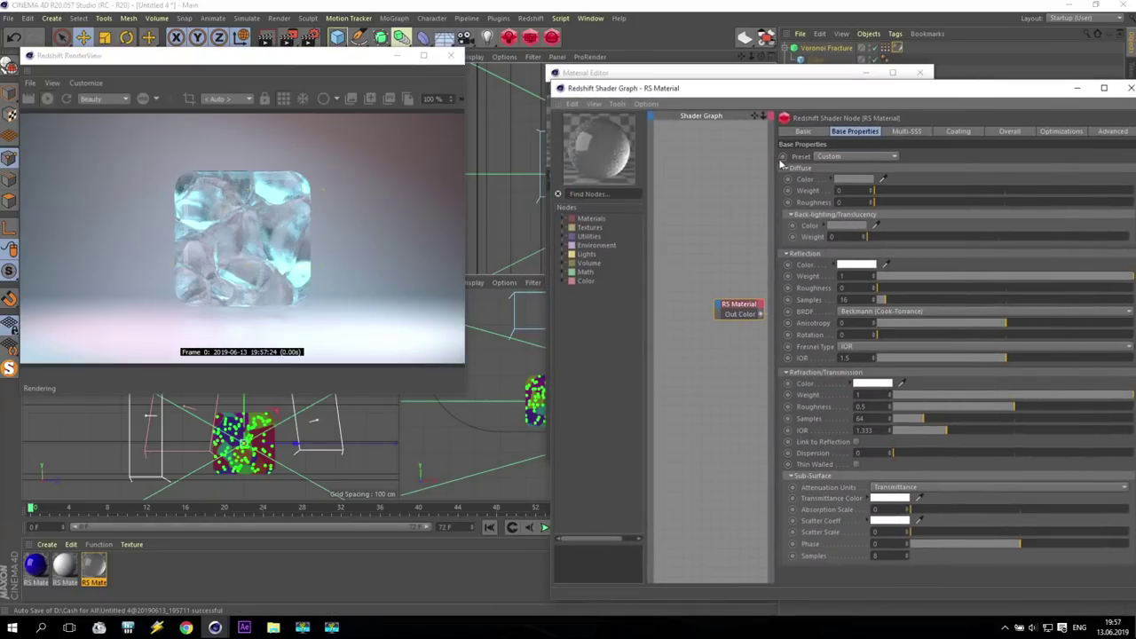
pyautogui.click(562, 237)
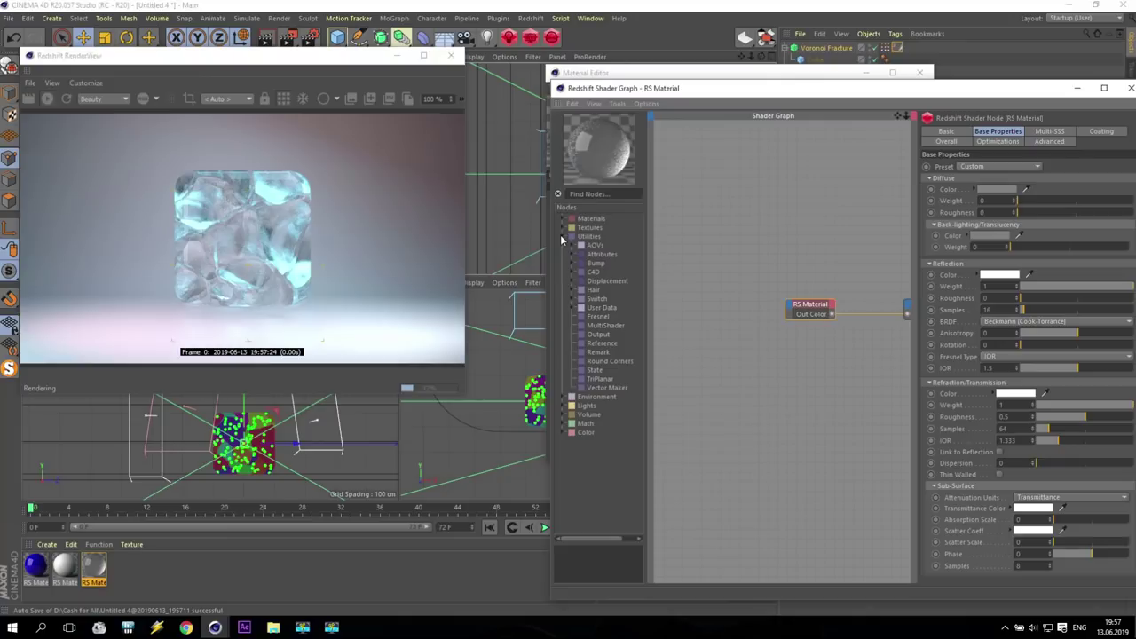
pyautogui.click(573, 308)
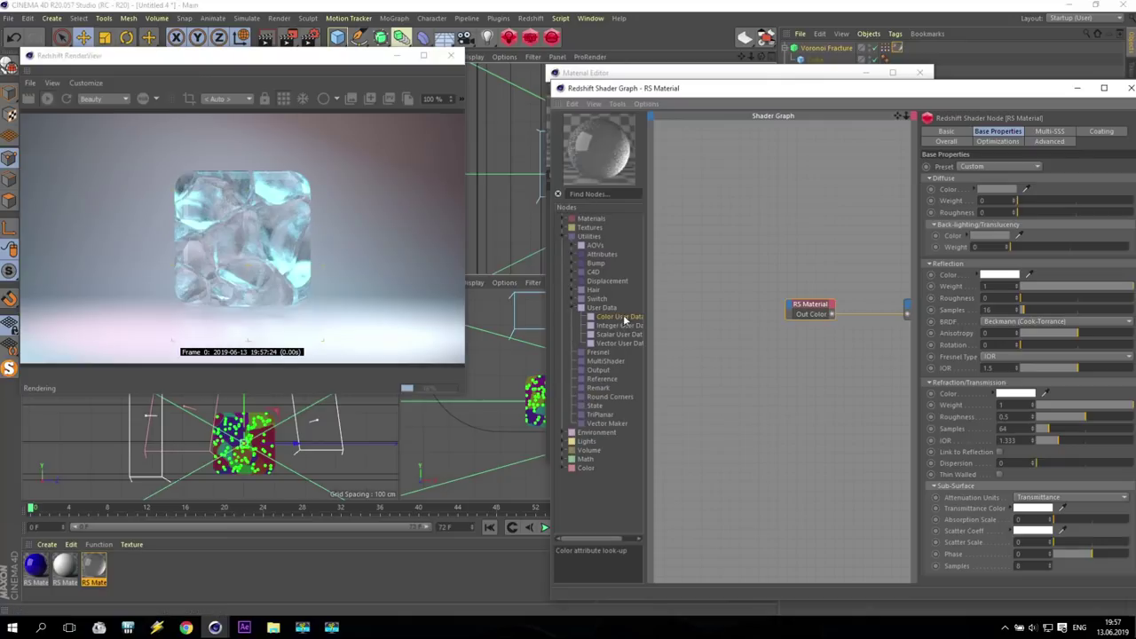
pyautogui.moveTo(622, 322); pyautogui.dragTo(698, 242)
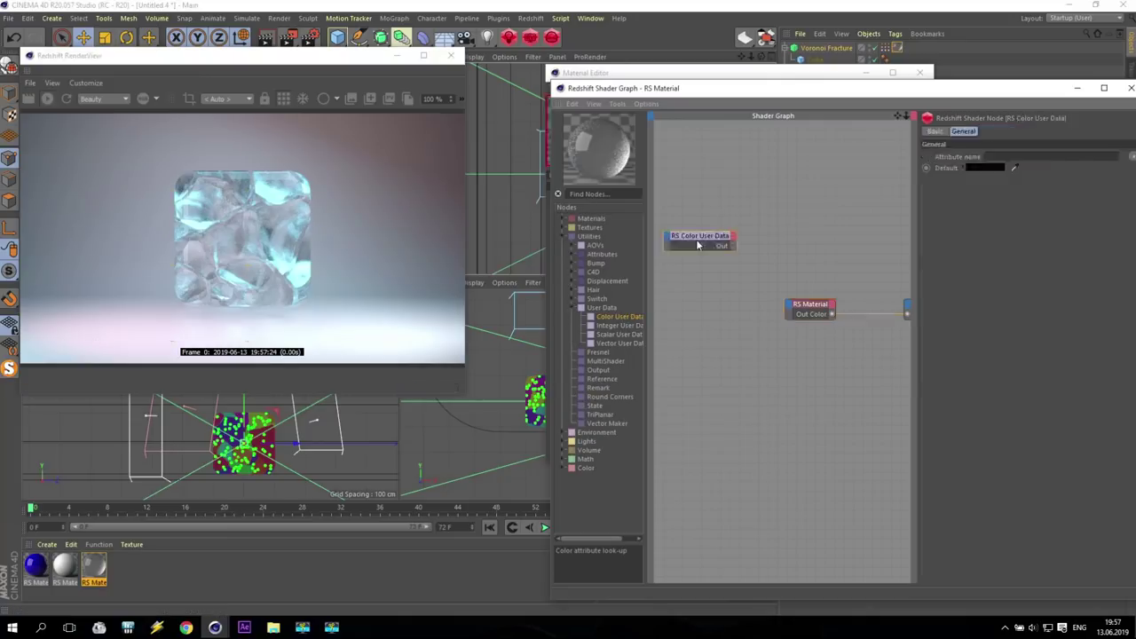
pyautogui.moveTo(737, 249); pyautogui.dragTo(685, 261, button='middle')
pyautogui.moveTo(686, 262); pyautogui.dragTo(857, 328)
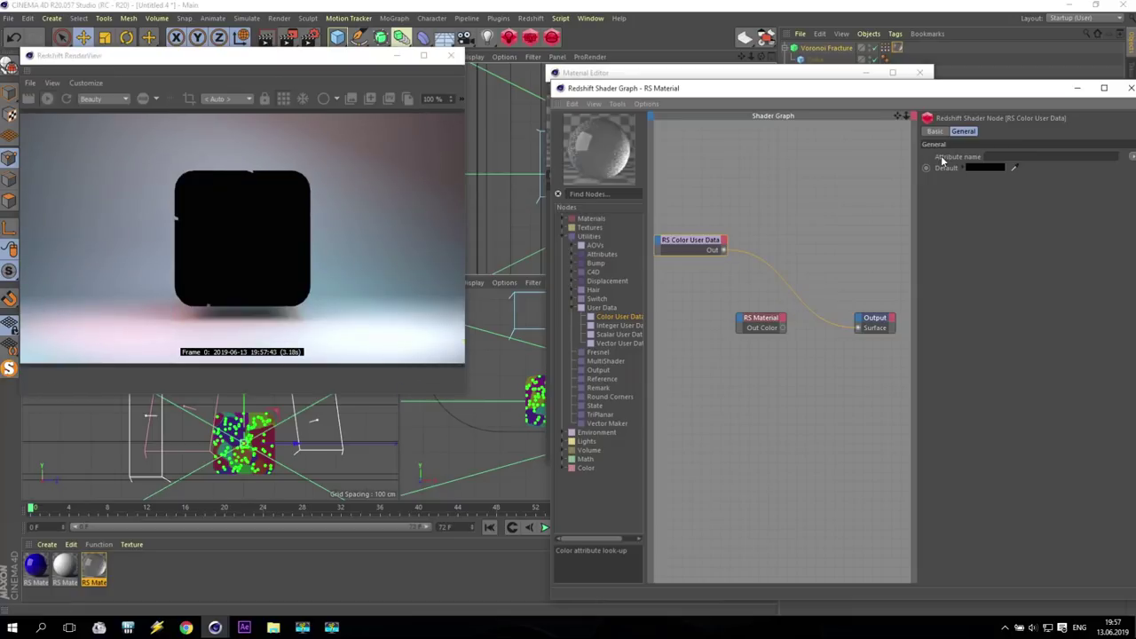
# Step: Set the Color User Data attribute to the object preset Geometry ID Color after trying Object Color
pyautogui.click(1132, 157)
pyautogui.moveTo(1112, 182)
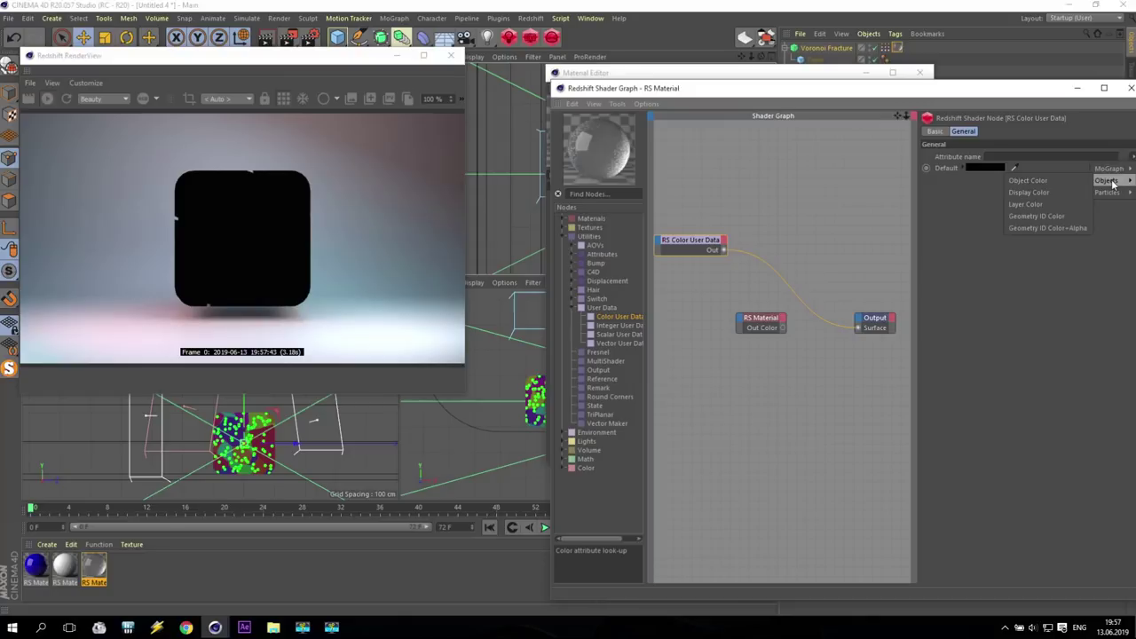
pyautogui.click(1010, 180)
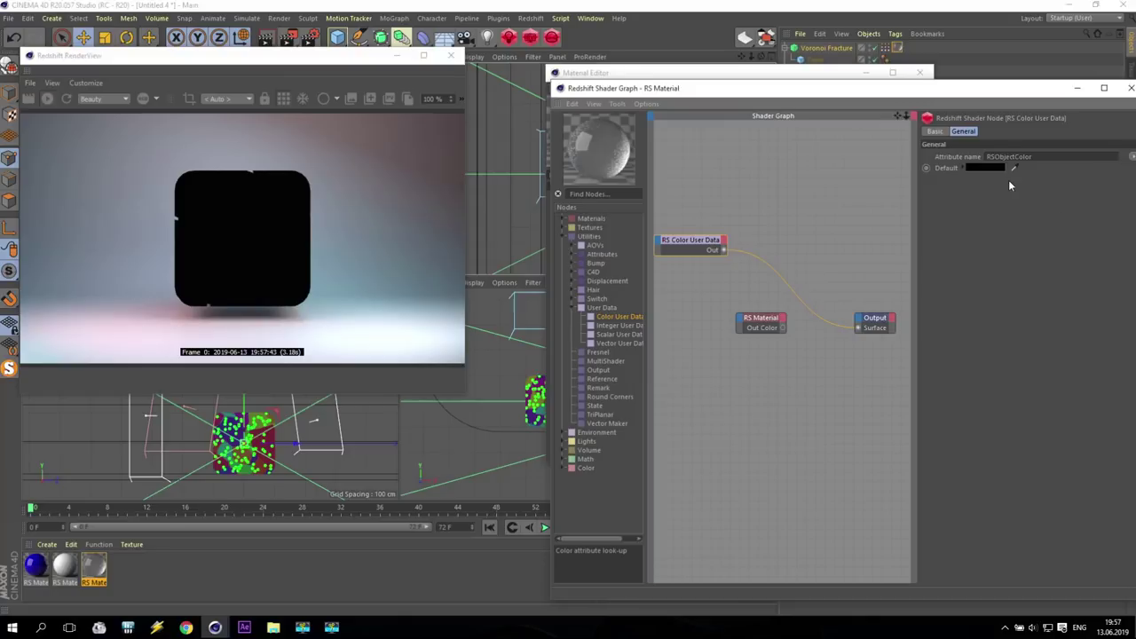
pyautogui.click(1131, 156)
pyautogui.moveTo(1111, 182)
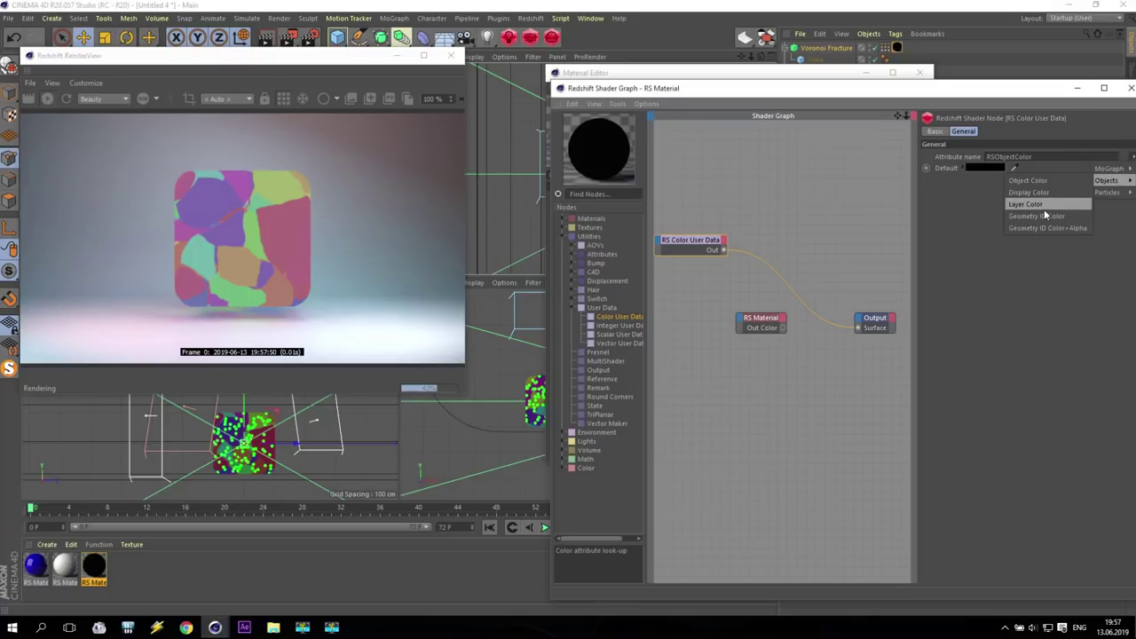
pyautogui.click(1046, 217)
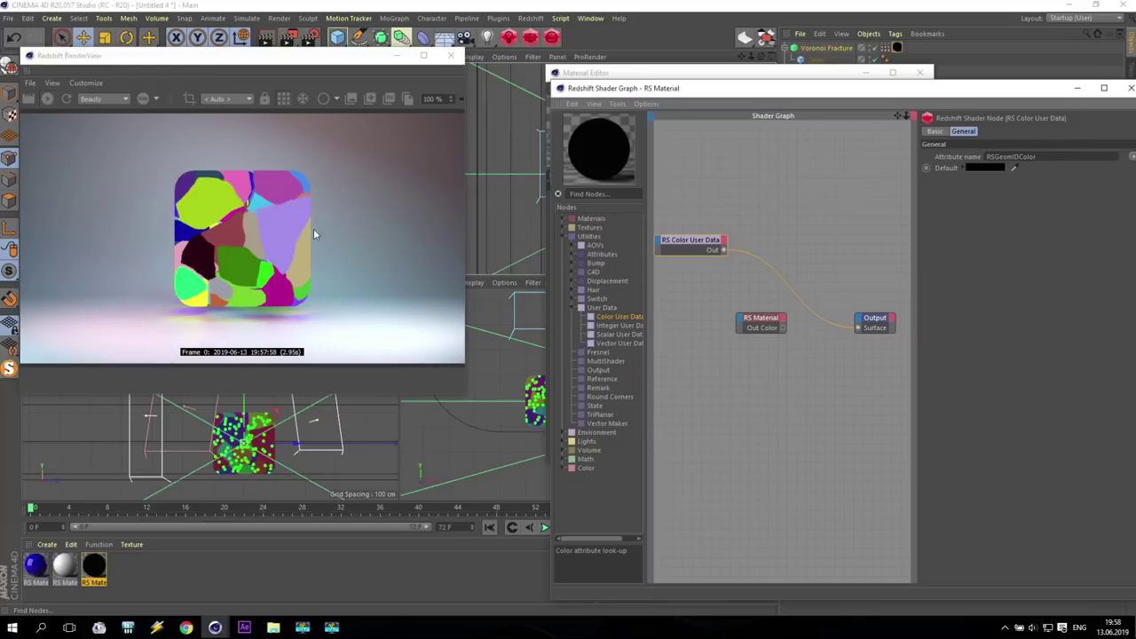
# Step: Insert a Color Correct node between the Color User Data node and the Output node's Surface
pyautogui.click(564, 468)
pyautogui.moveTo(618, 524); pyautogui.dragTo(774, 250)
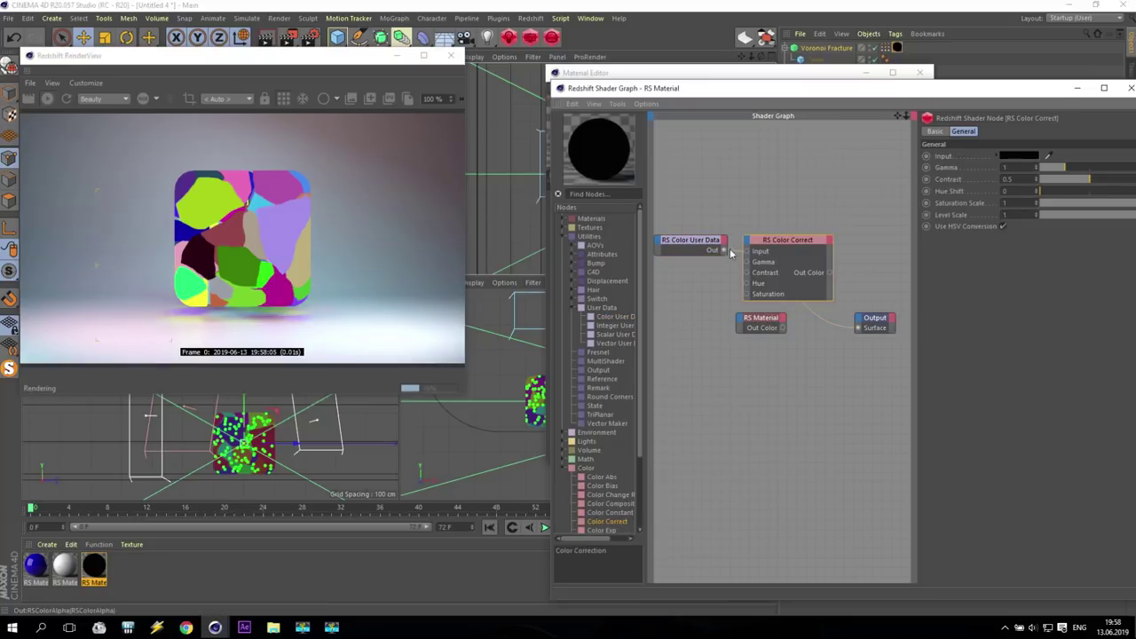
pyautogui.moveTo(748, 255); pyautogui.dragTo(747, 252)
pyautogui.moveTo(829, 272); pyautogui.dragTo(859, 334)
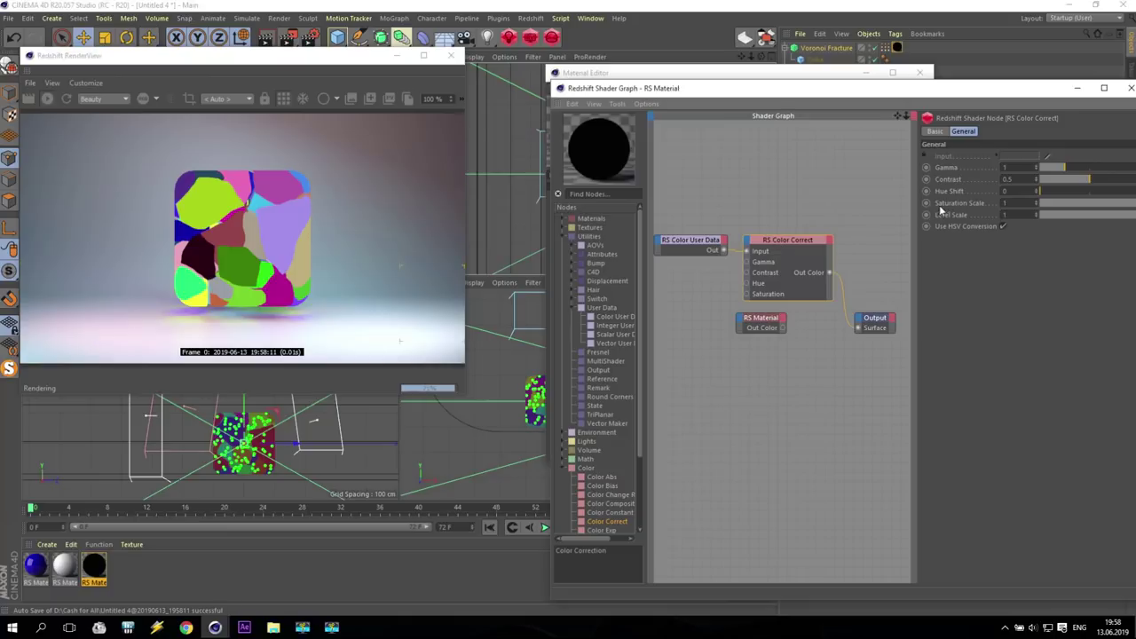
# Step: Set the Color Correct node's Saturation Scale to 0 and Contrast to 1, and move it with Color User Data below the RS Material
pyautogui.moveTo(1070, 203); pyautogui.dragTo(1038, 203)
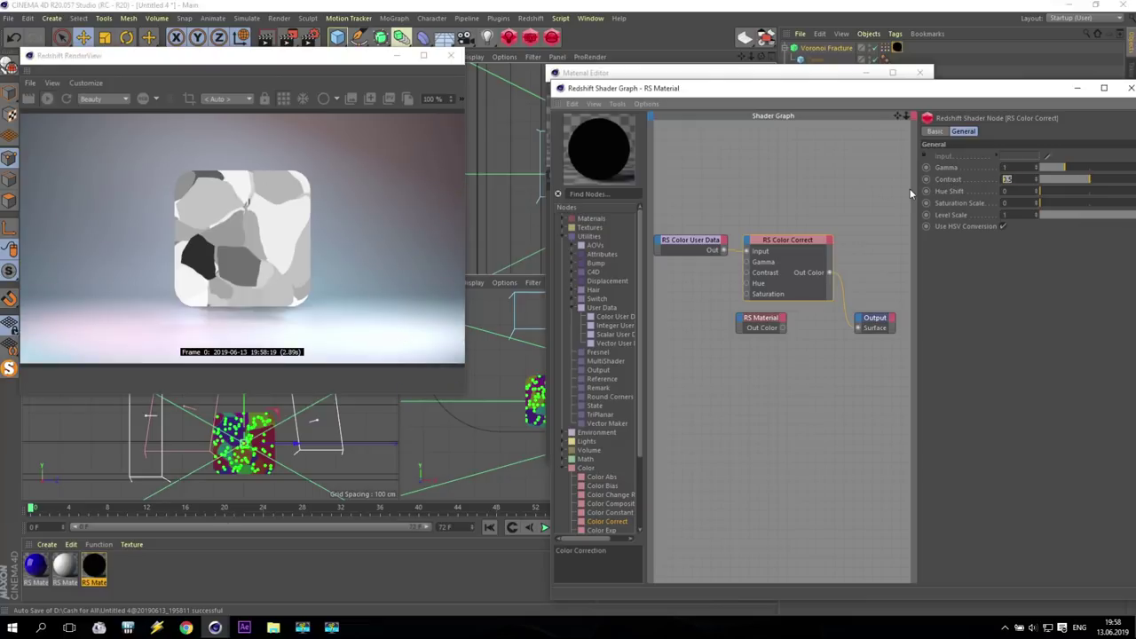
pyautogui.press('Return')
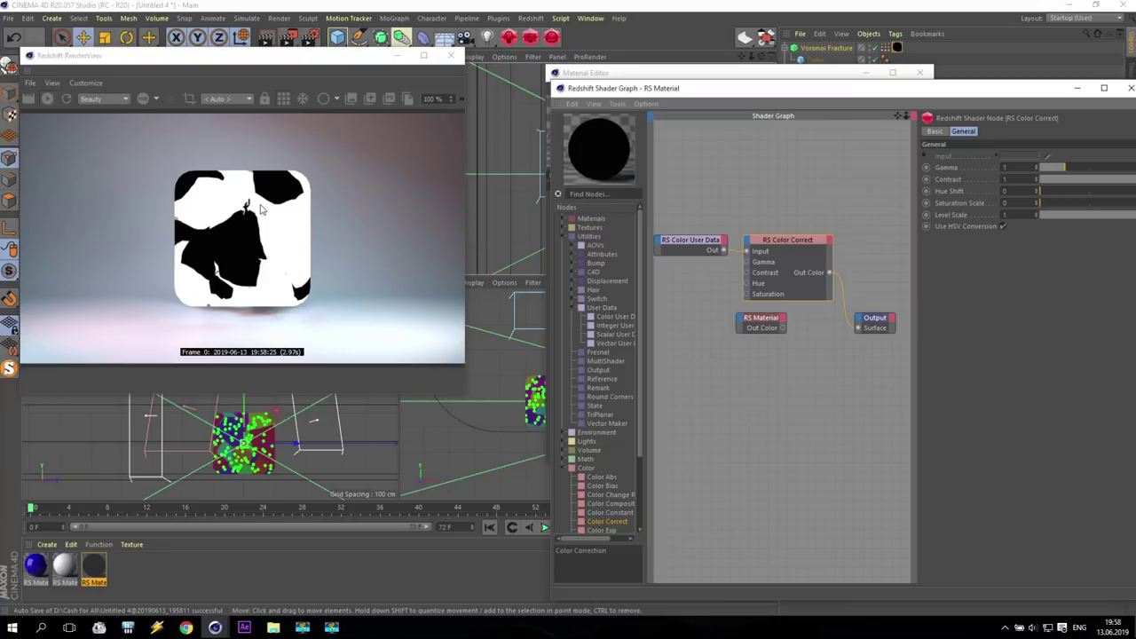
pyautogui.moveTo(779, 199); pyautogui.dragTo(655, 270)
pyautogui.moveTo(768, 244); pyautogui.dragTo(764, 377)
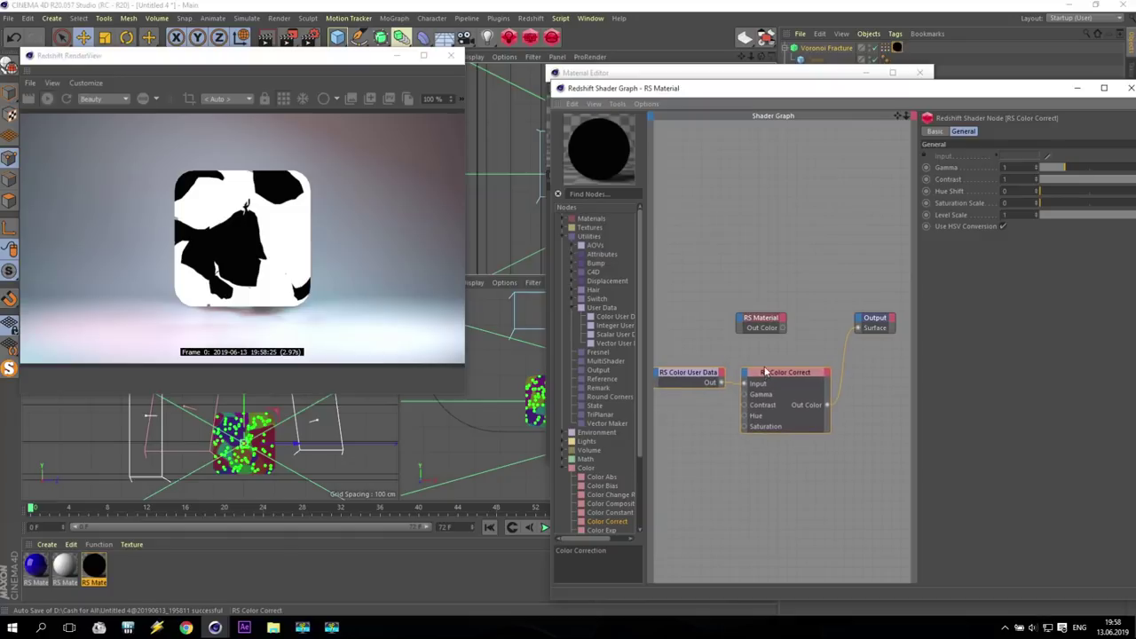
# Step: Add a Material Blender node connected to the Output's Surface, plus two new RS Material nodes beside it
pyautogui.click(561, 218)
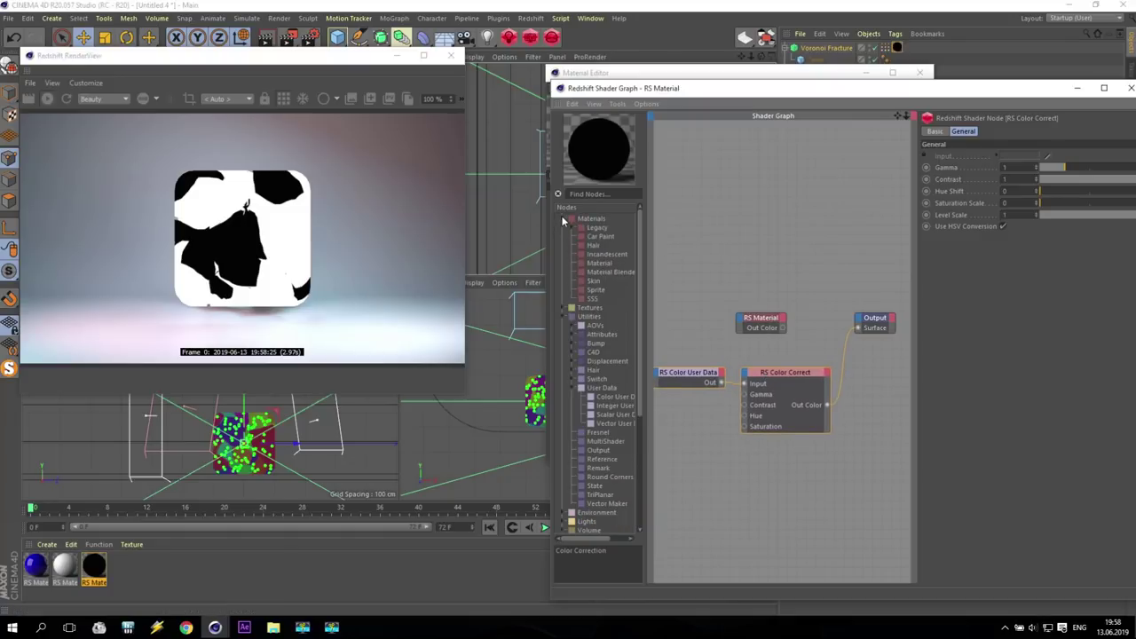
pyautogui.moveTo(608, 277); pyautogui.dragTo(858, 333)
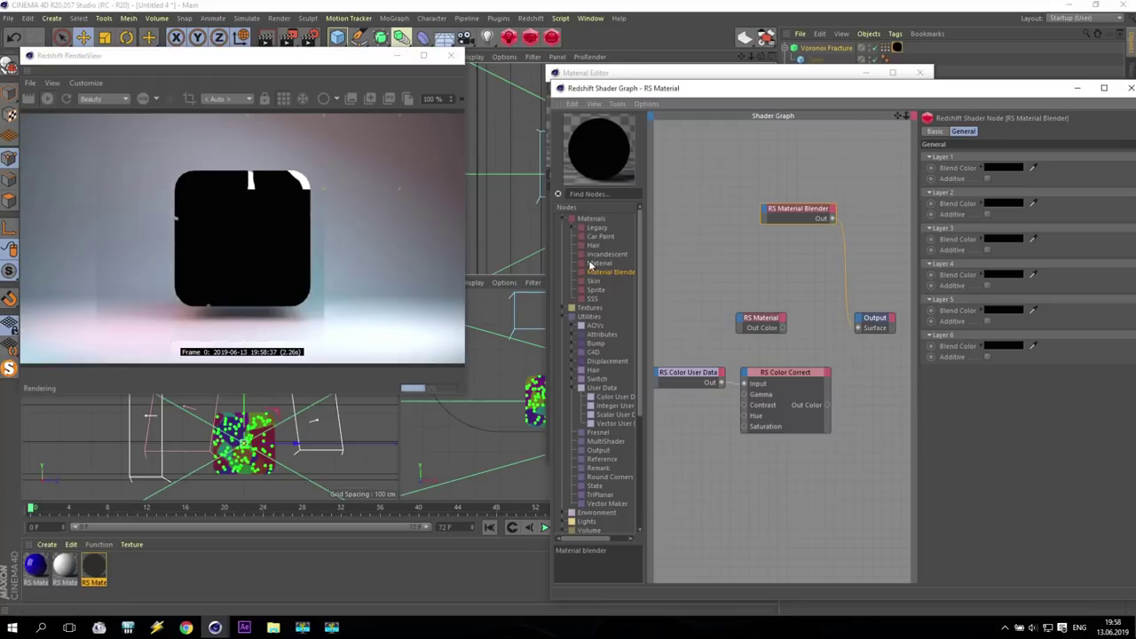
pyautogui.moveTo(599, 264); pyautogui.dragTo(691, 167)
pyautogui.moveTo(596, 271); pyautogui.dragTo(691, 206)
# Step: Give the upper new RS Material a bright green diffuse color and connect its Out Color to the Material Blender's Base Color
pyautogui.click(683, 165)
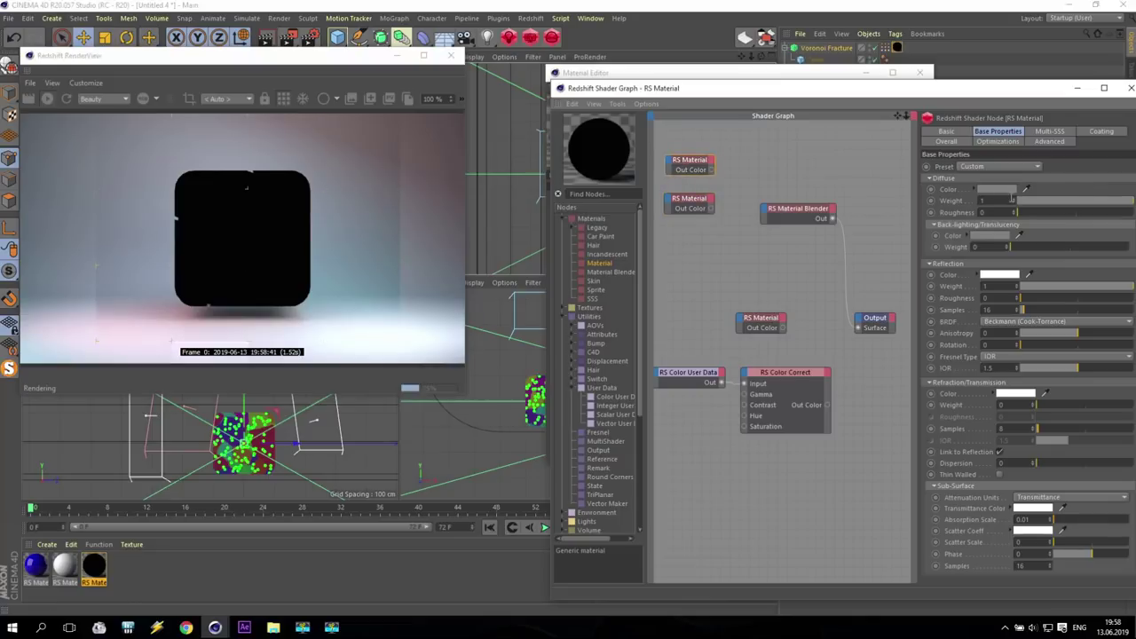
pyautogui.click(1005, 189)
pyautogui.moveTo(1038, 200); pyautogui.dragTo(1104, 200)
pyautogui.click(983, 230)
pyautogui.moveTo(710, 169); pyautogui.dragTo(850, 223)
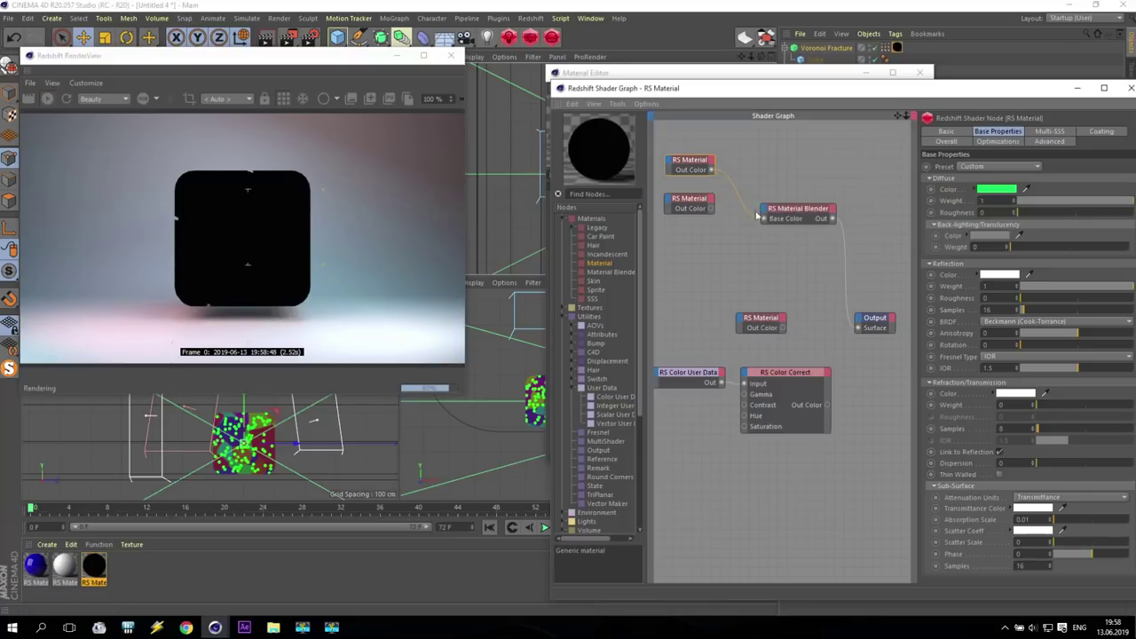
# Step: Give the second new RS Material a red diffuse color and connect its Out Color to the Material Blender's Layer Color 1
pyautogui.click(991, 191)
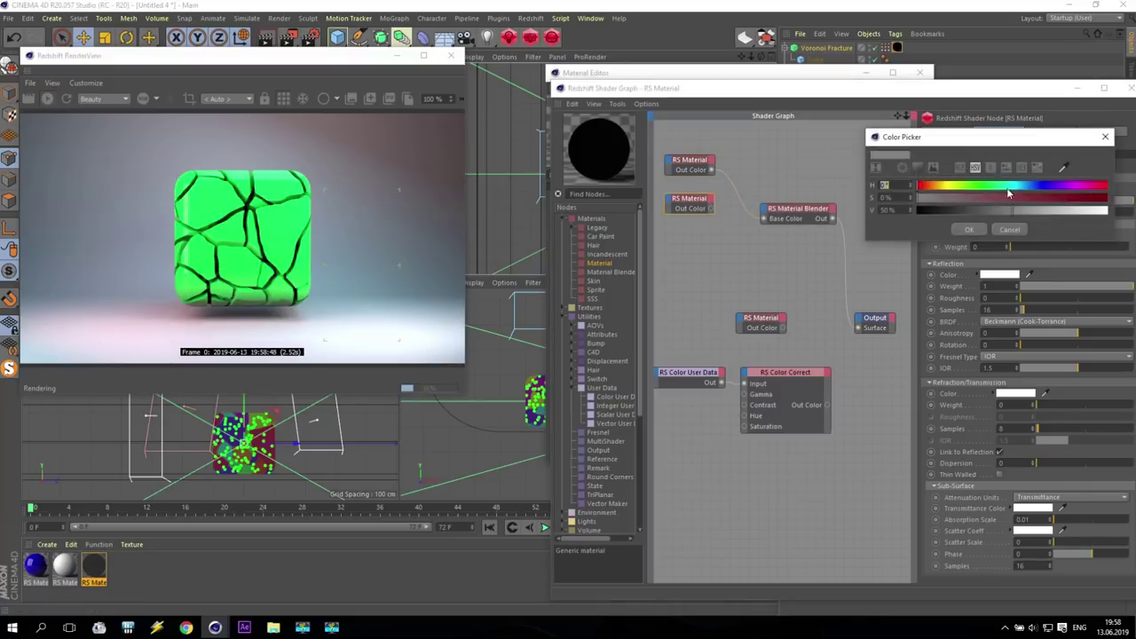
pyautogui.click(1091, 199)
pyautogui.click(1098, 210)
pyautogui.click(969, 229)
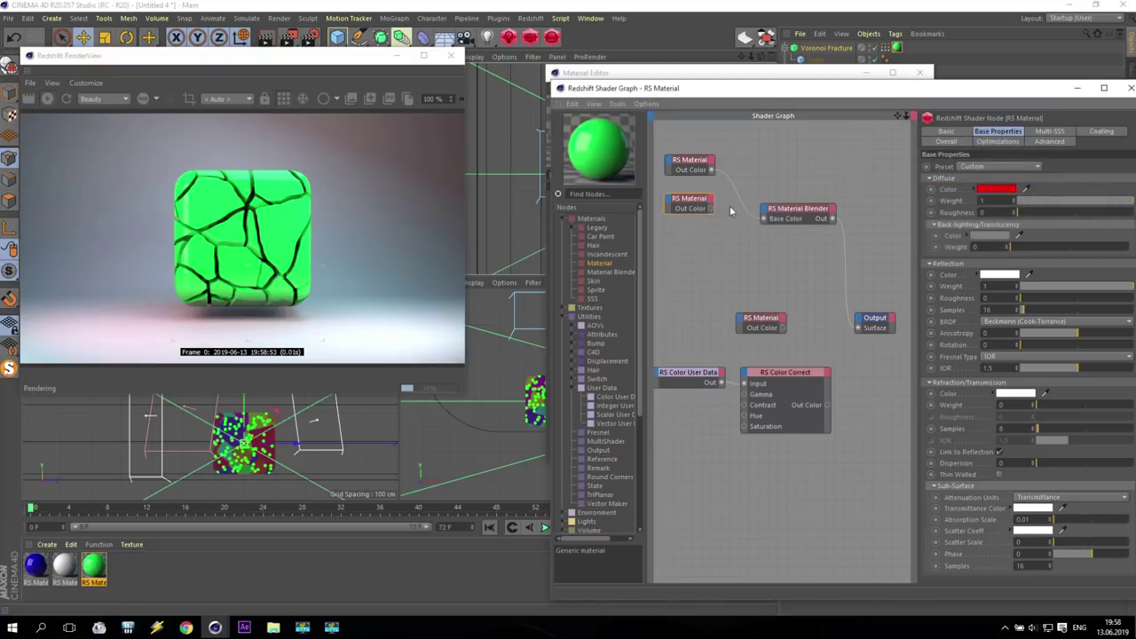
pyautogui.moveTo(710, 208); pyautogui.dragTo(764, 213)
pyautogui.moveTo(781, 229)
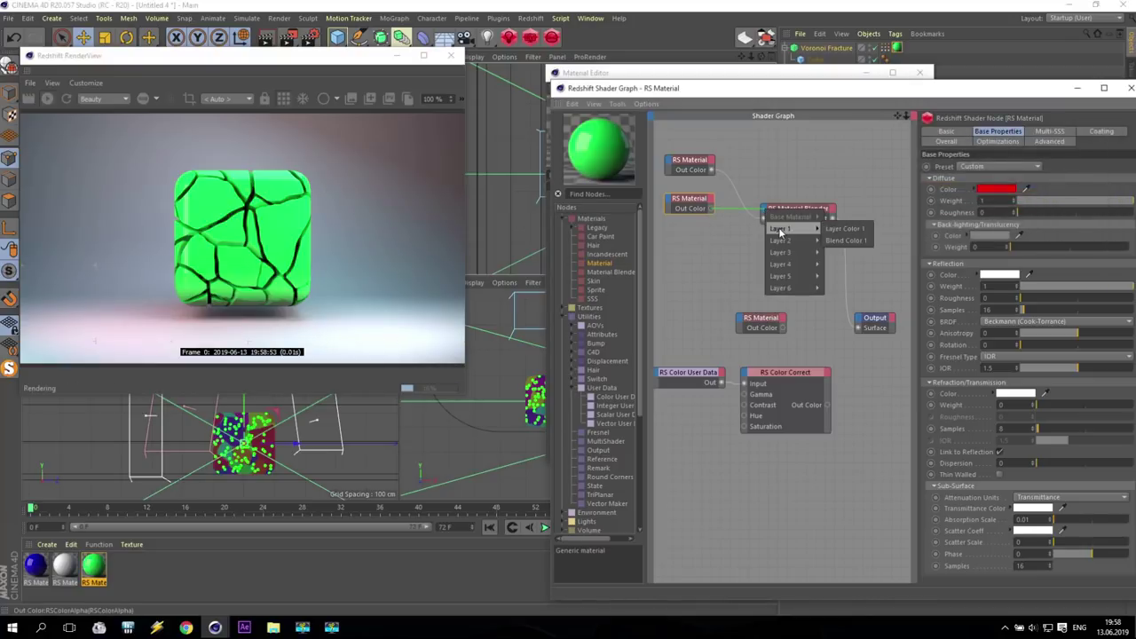
pyautogui.click(847, 228)
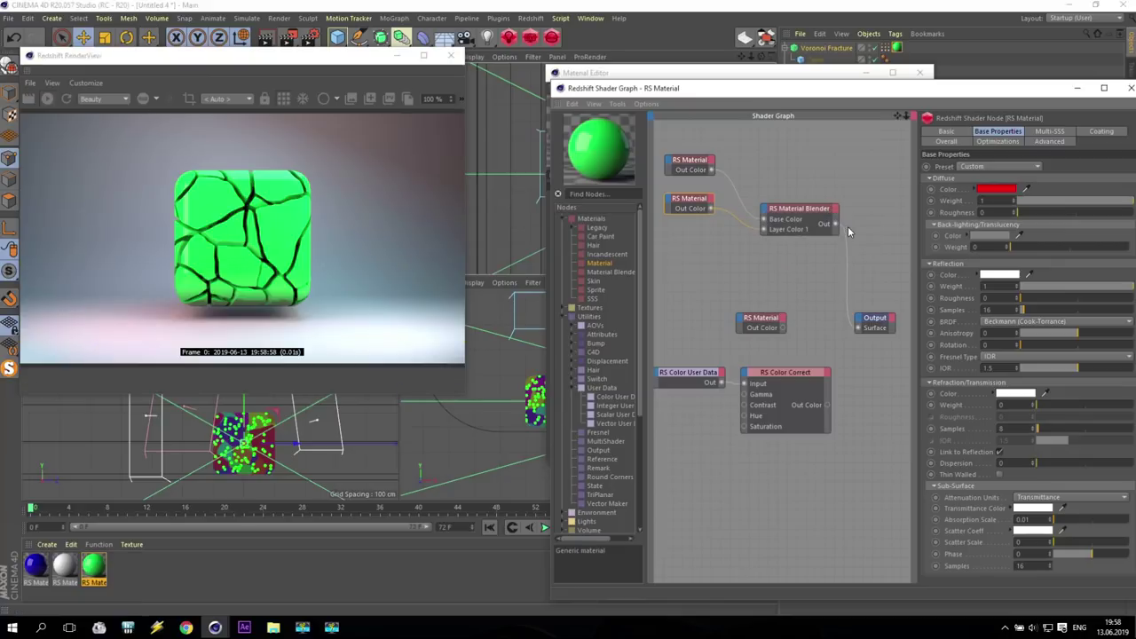
# Step: Delete the unused original RS Material node and connect the Color Correct's Out Color to the Material Blender's Blend Color 1
pyautogui.click(778, 327)
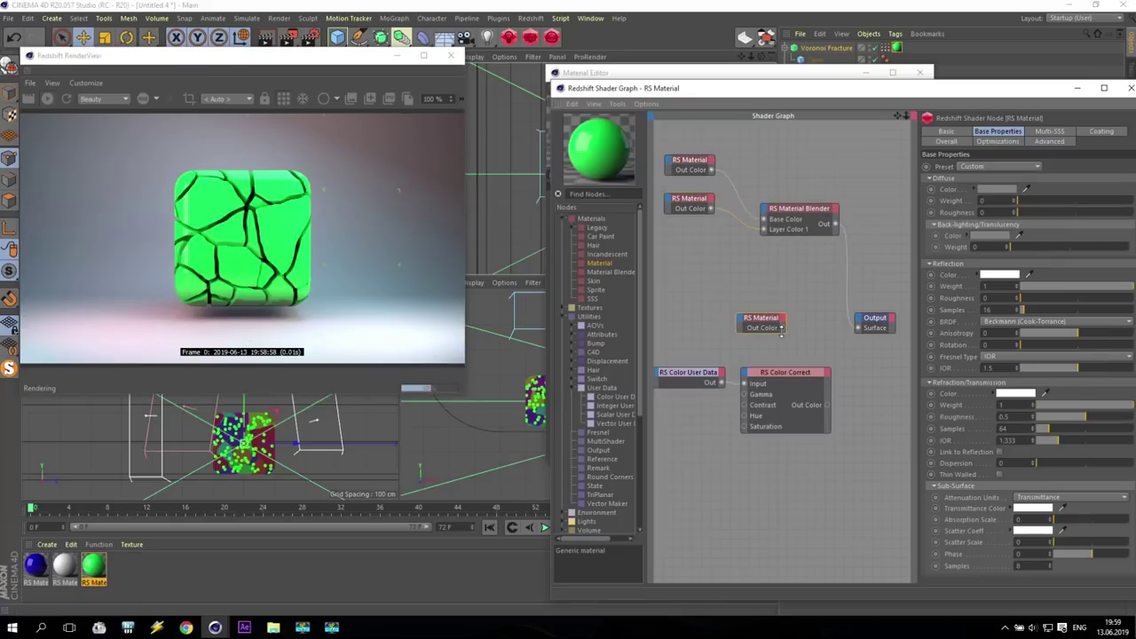
pyautogui.press('Delete')
pyautogui.click(770, 374)
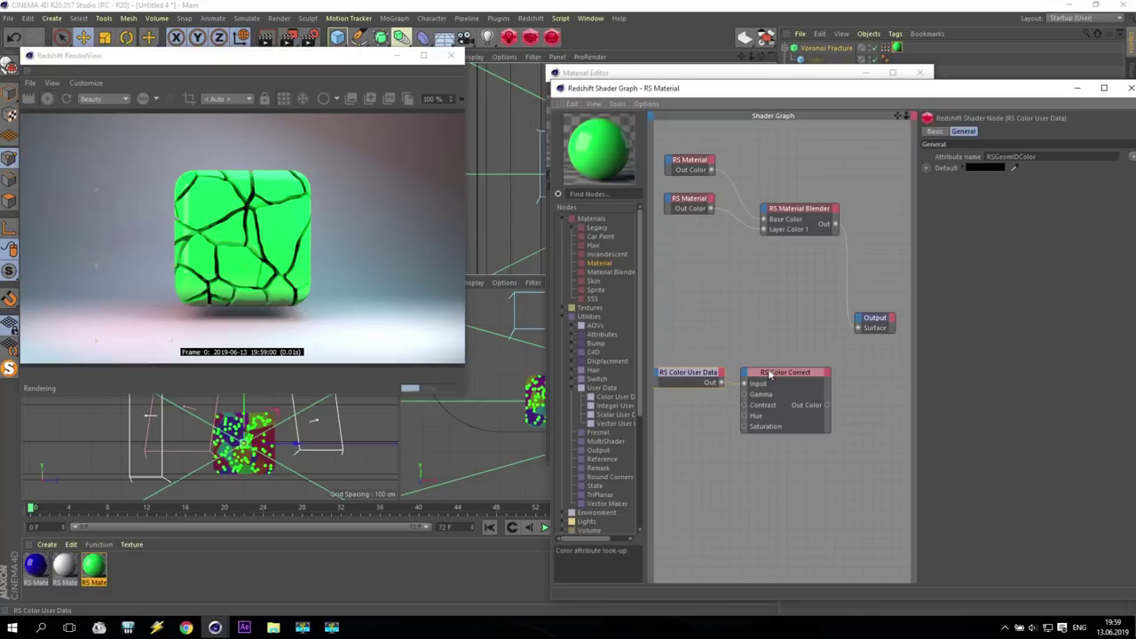
pyautogui.moveTo(827, 404); pyautogui.dragTo(767, 214)
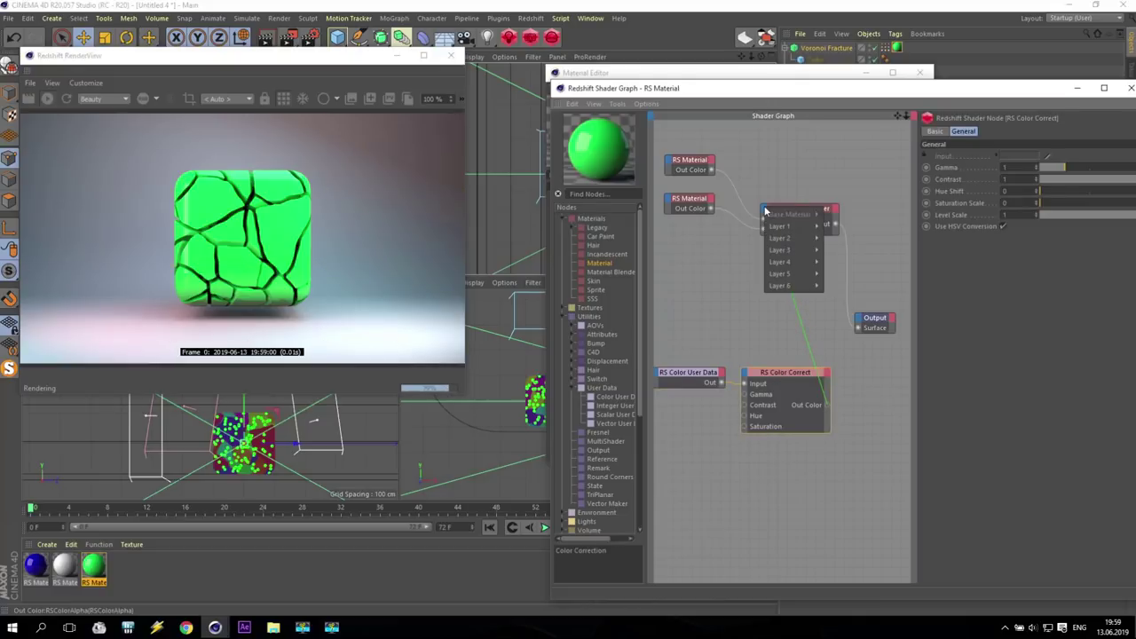
pyautogui.moveTo(781, 228)
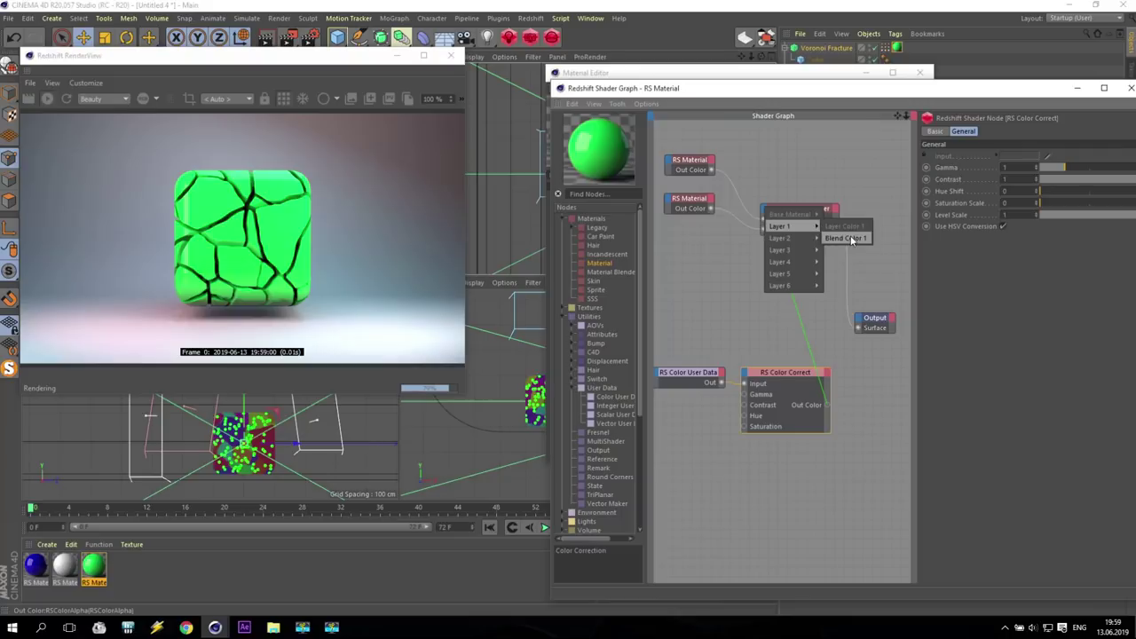
pyautogui.click(845, 227)
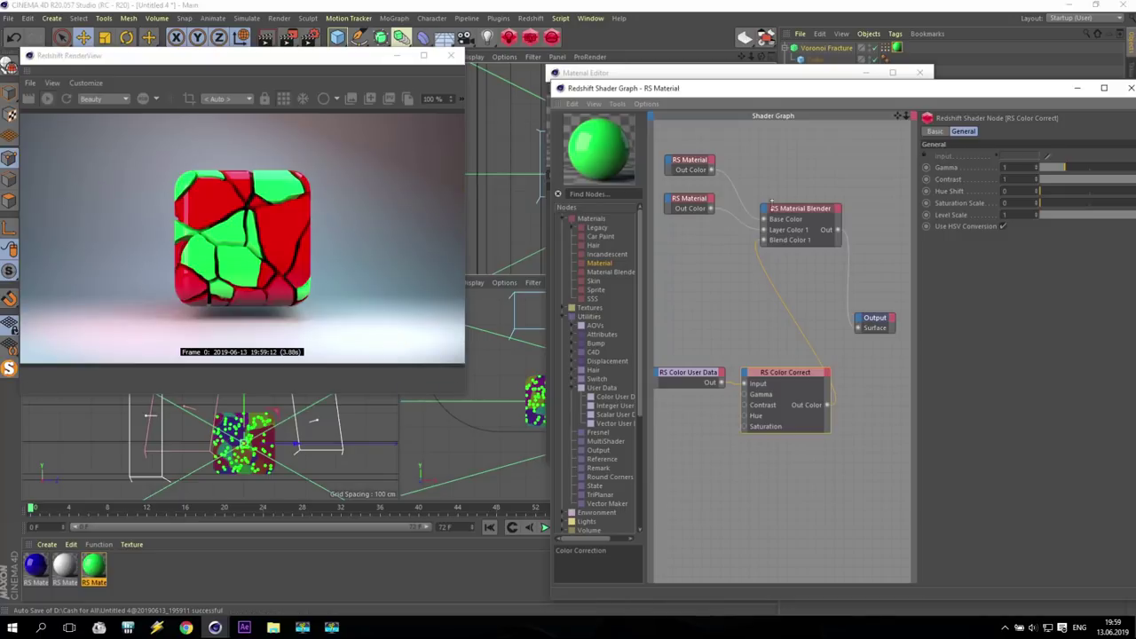
# Step: Make the green RS Material glass: diffuse weight 0, refraction weight 1, green refraction color (H 125°, S 100%, V 100%), refraction samples 32
pyautogui.click(688, 163)
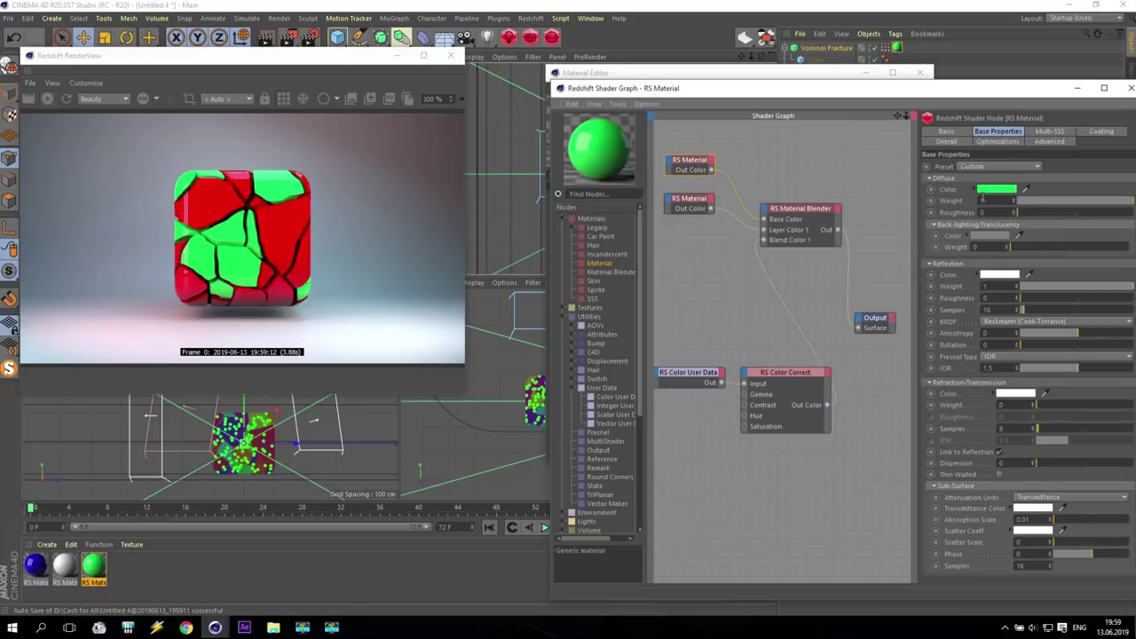
pyautogui.moveTo(1054, 204); pyautogui.dragTo(858, 203)
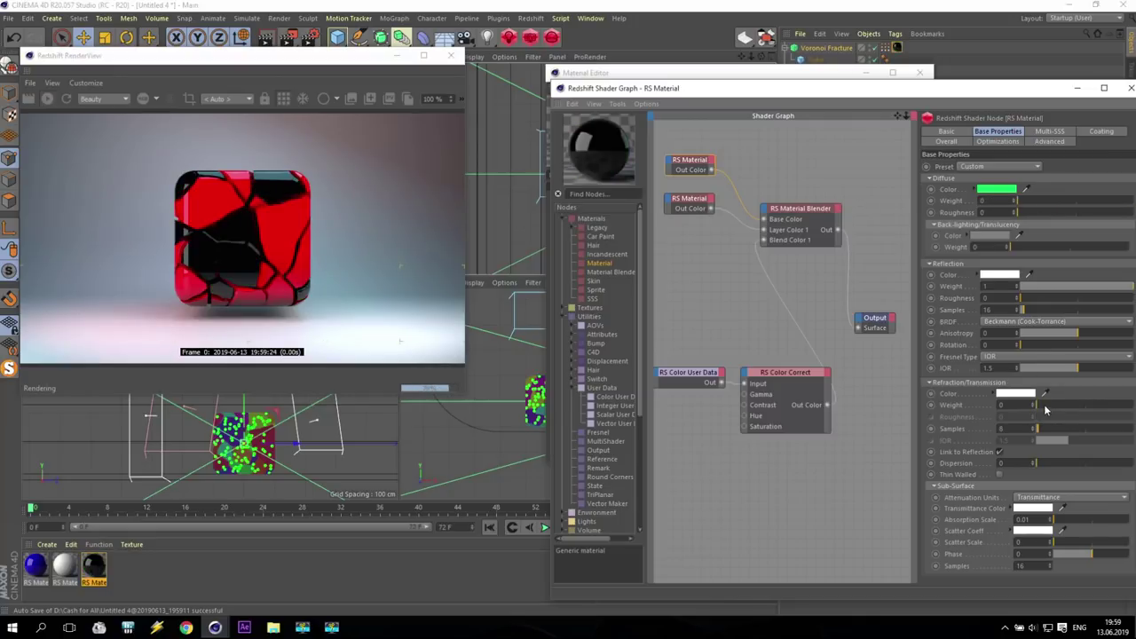
pyautogui.moveTo(1043, 406); pyautogui.dragTo(1109, 405)
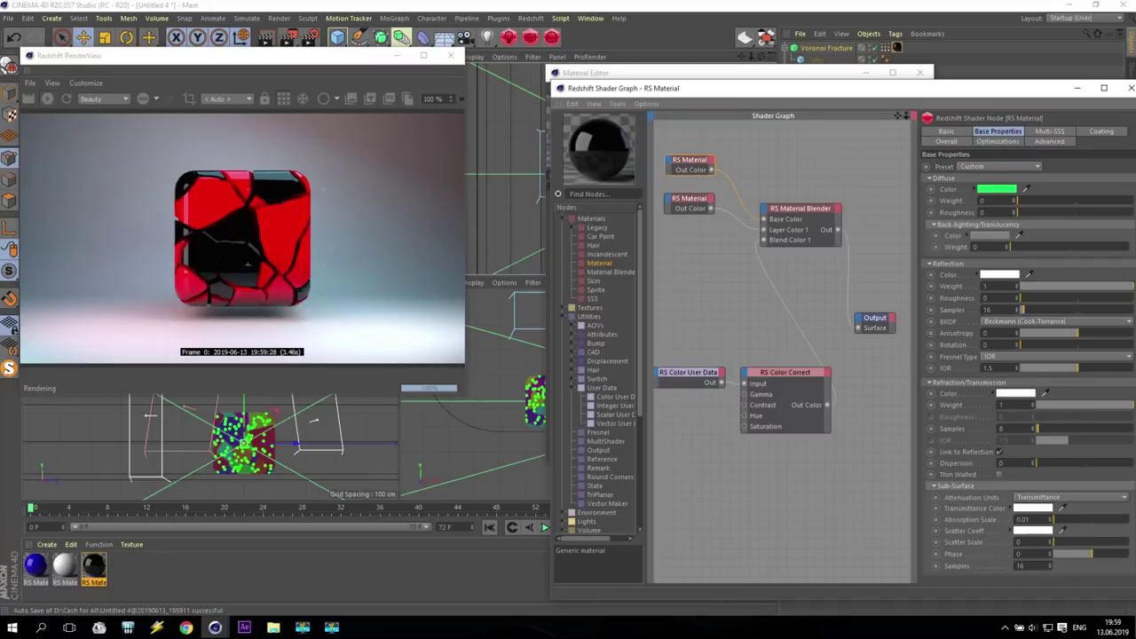
pyautogui.click(1009, 396)
pyautogui.click(1007, 394)
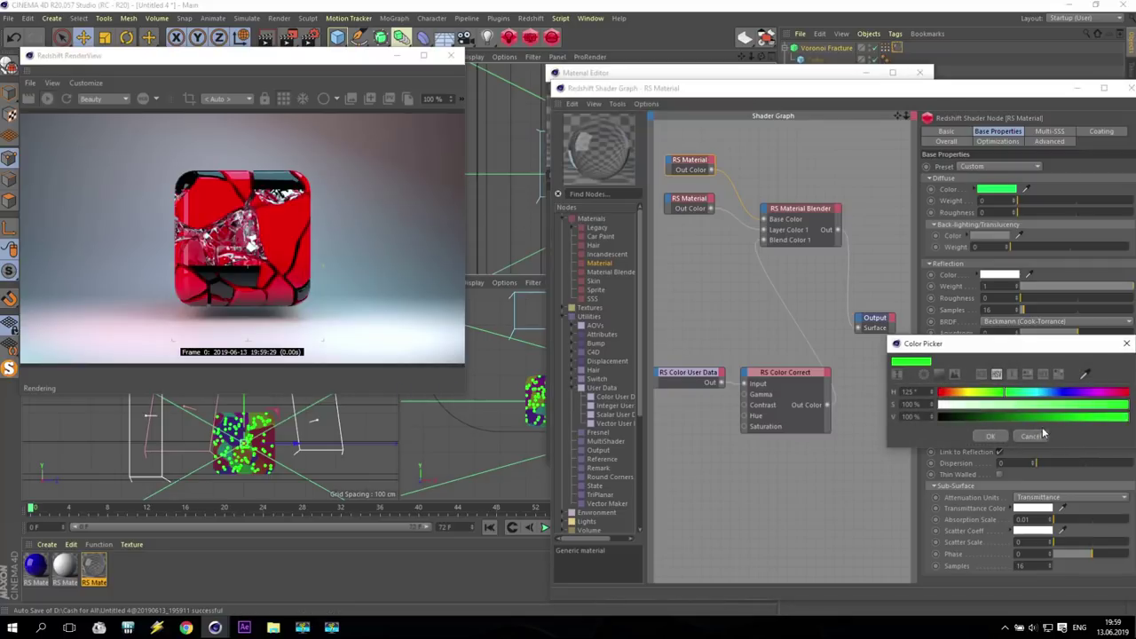
pyautogui.click(990, 437)
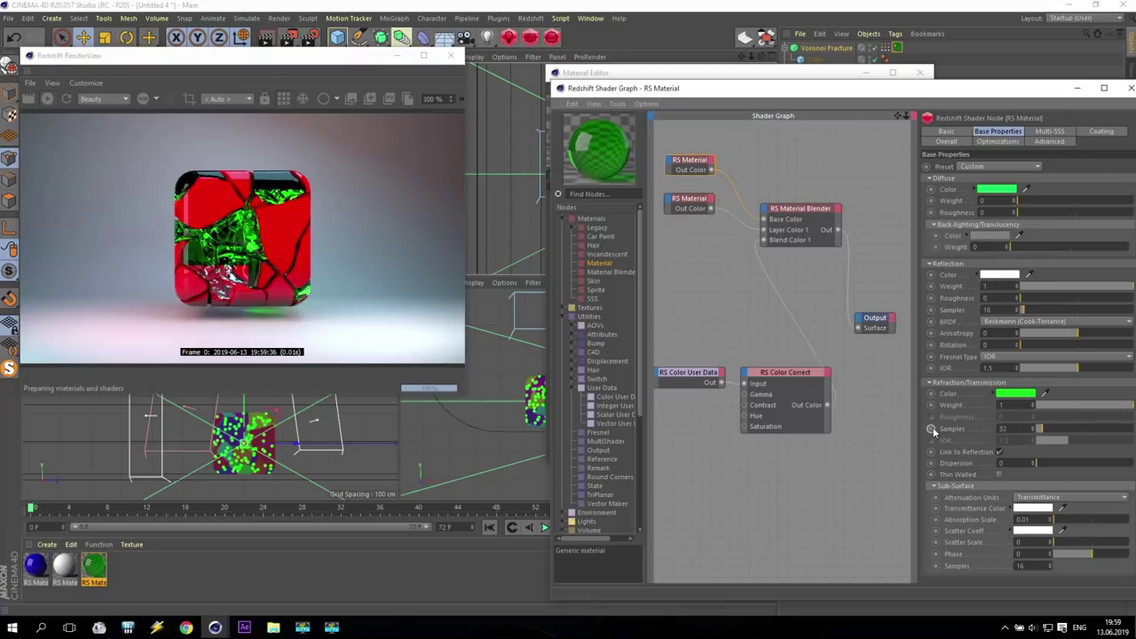
pyautogui.write('32')
pyautogui.press('Return')
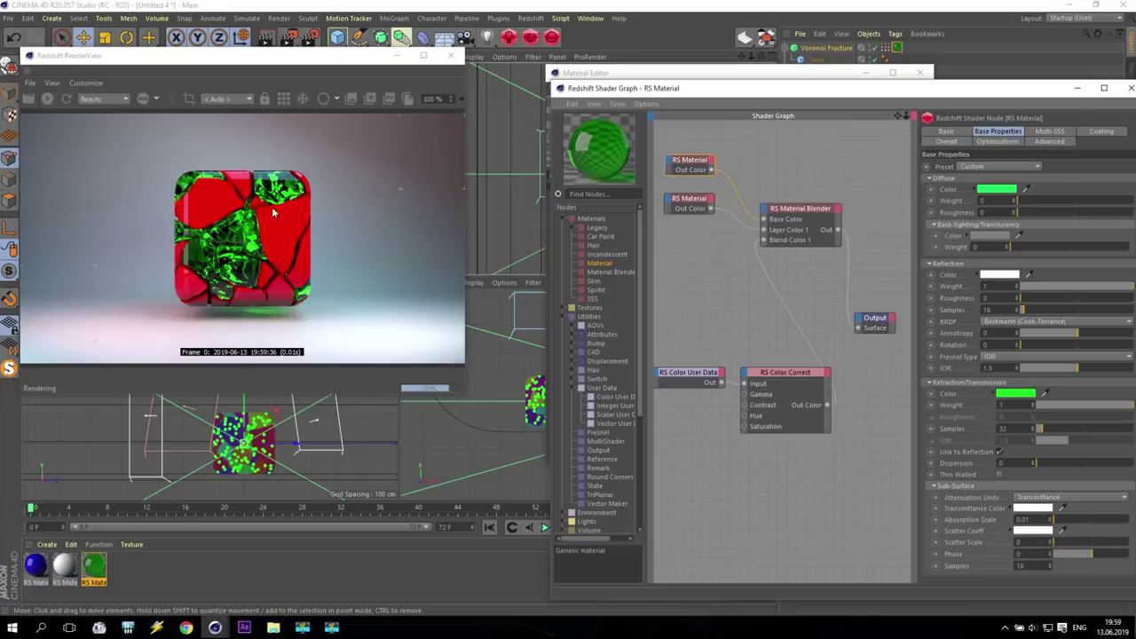
# Step: Set the red RS Material's diffuse weight to 0
pyautogui.click(689, 203)
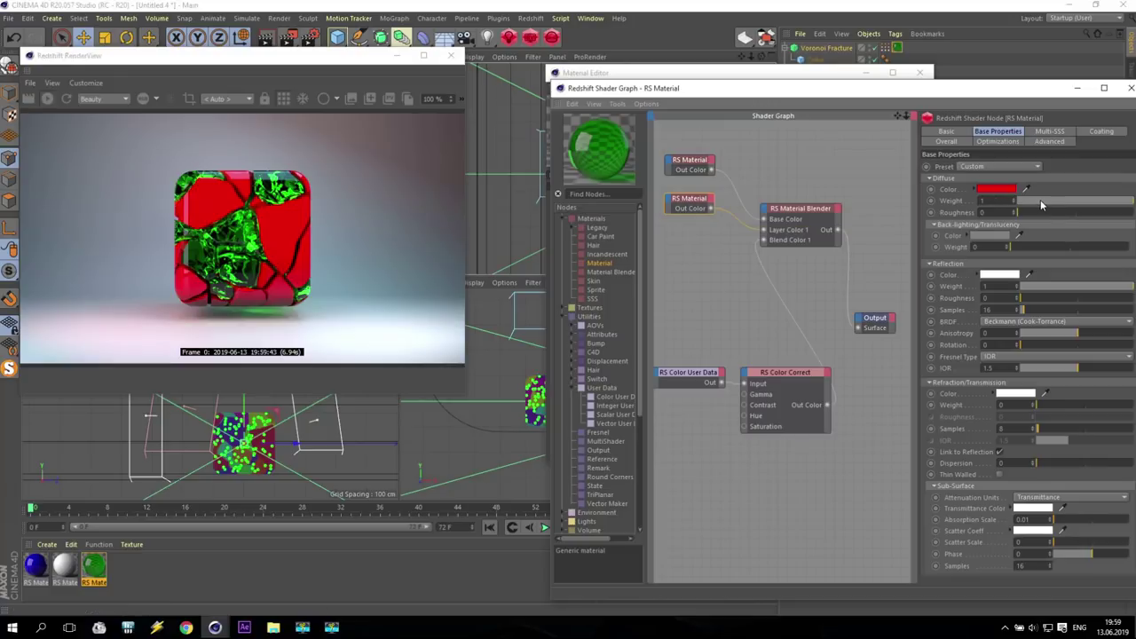
pyautogui.moveTo(1043, 207); pyautogui.dragTo(1017, 205)
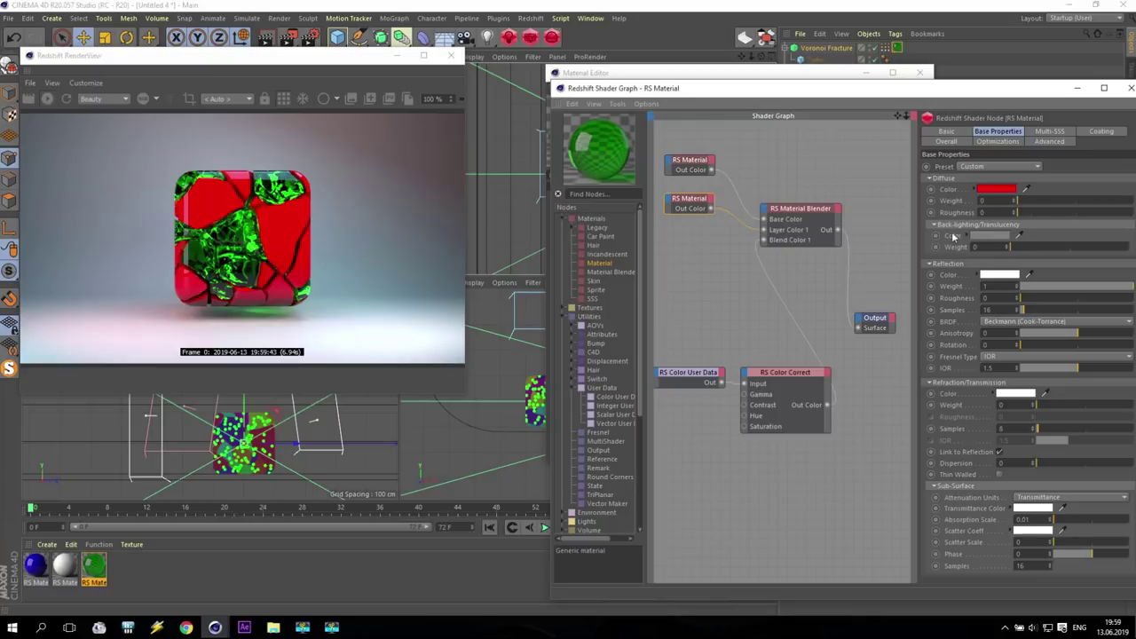
# Step: Try the Metalness Fresnel Type on the red RS Material with white Reflectivity, testing Metalness at 1 and returning it to 0
pyautogui.click(1002, 359)
pyautogui.click(1011, 380)
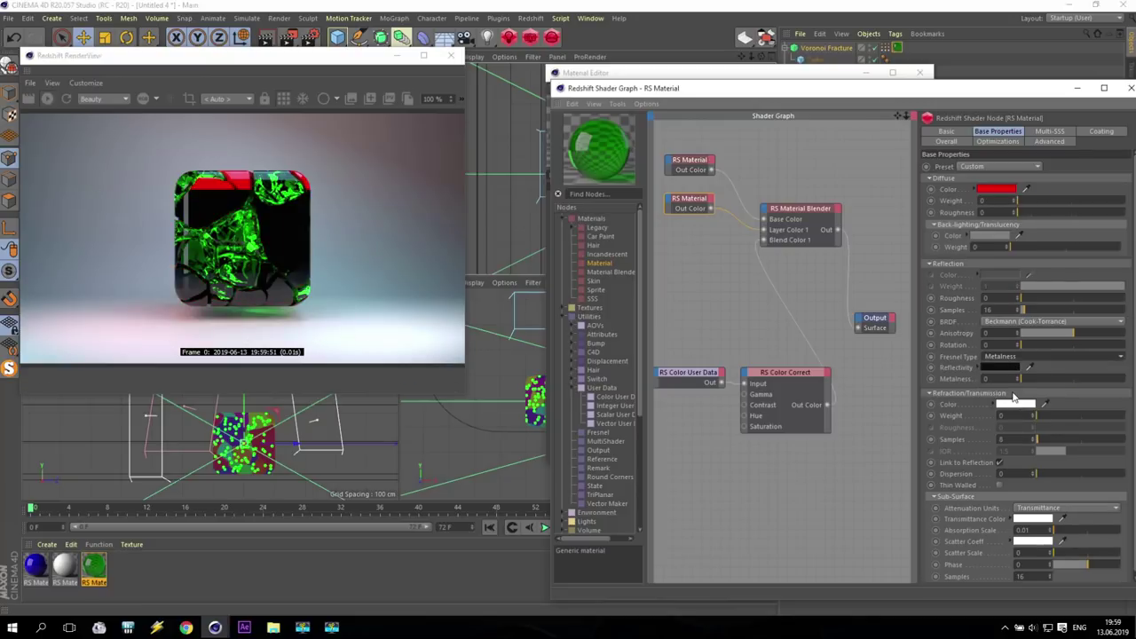
pyautogui.click(1001, 368)
pyautogui.moveTo(1003, 389); pyautogui.dragTo(1116, 389)
pyautogui.press('Return')
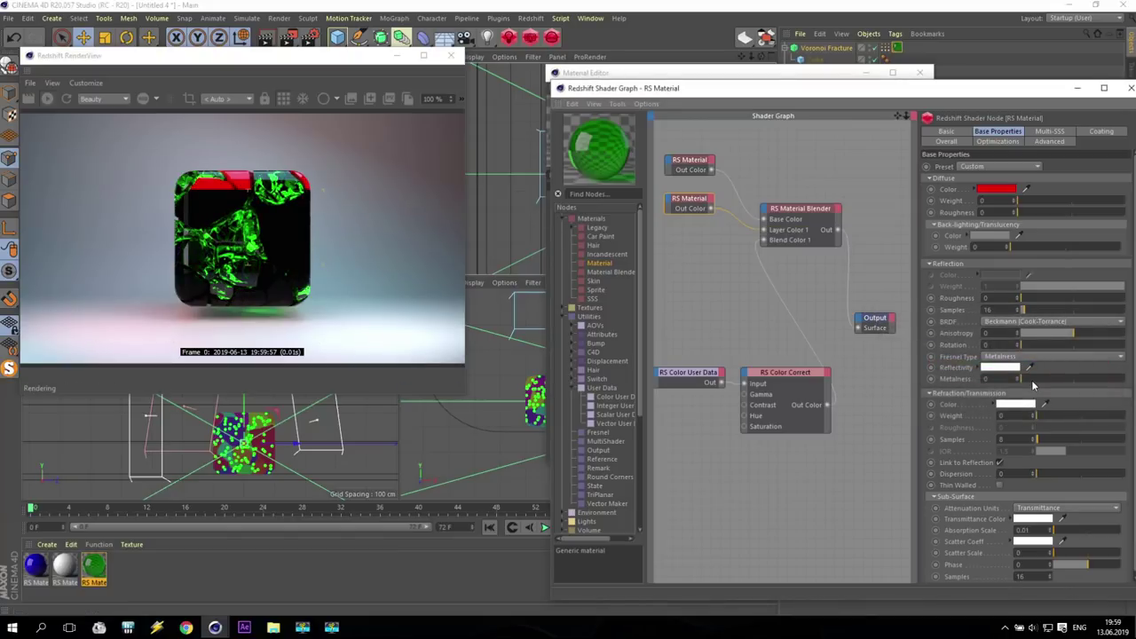
pyautogui.moveTo(1031, 380); pyautogui.dragTo(1127, 380)
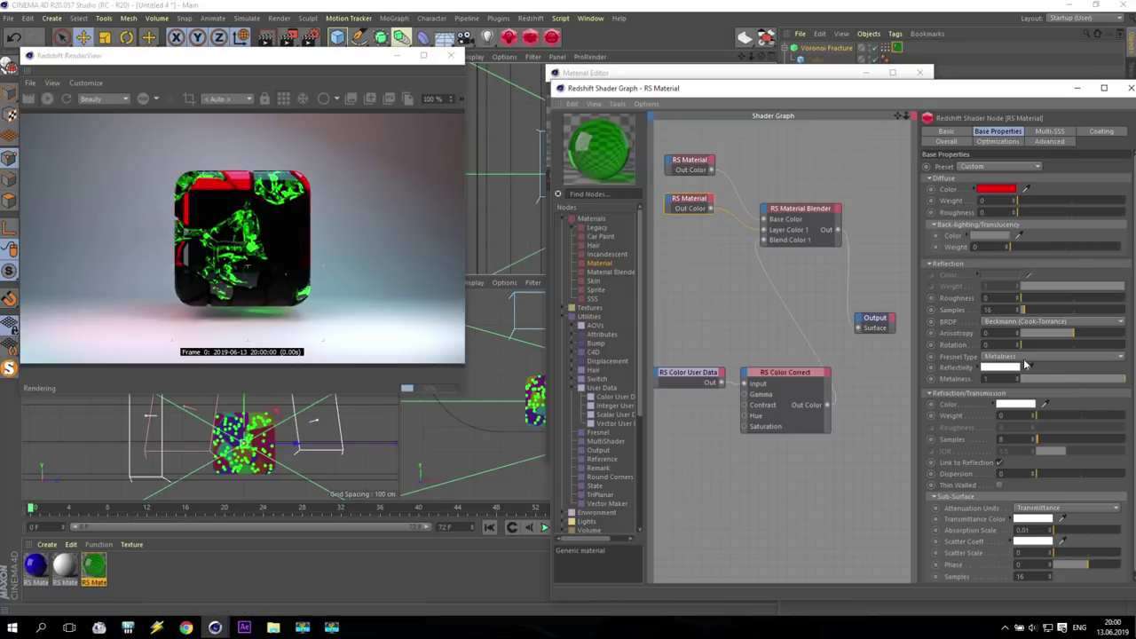
pyautogui.moveTo(1045, 382); pyautogui.dragTo(1003, 381)
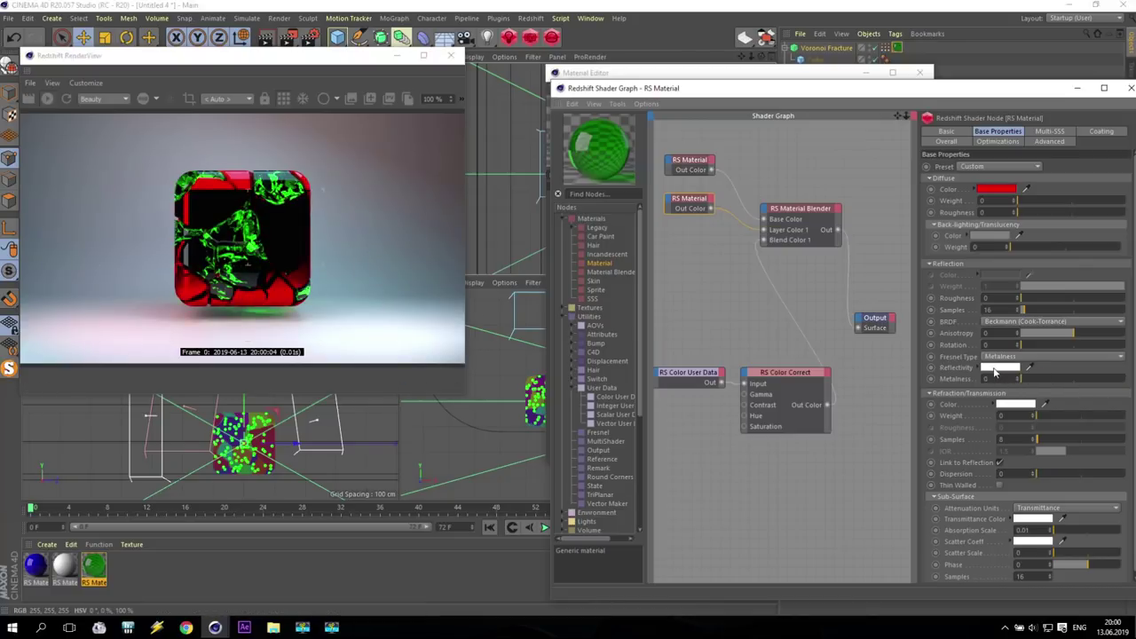
# Step: Set the red RS Material's reflection roughness to 0.2 and its anisotropy to about -0.396
pyautogui.doubleClick(992, 299)
pyautogui.write('0.2')
pyautogui.press('Return')
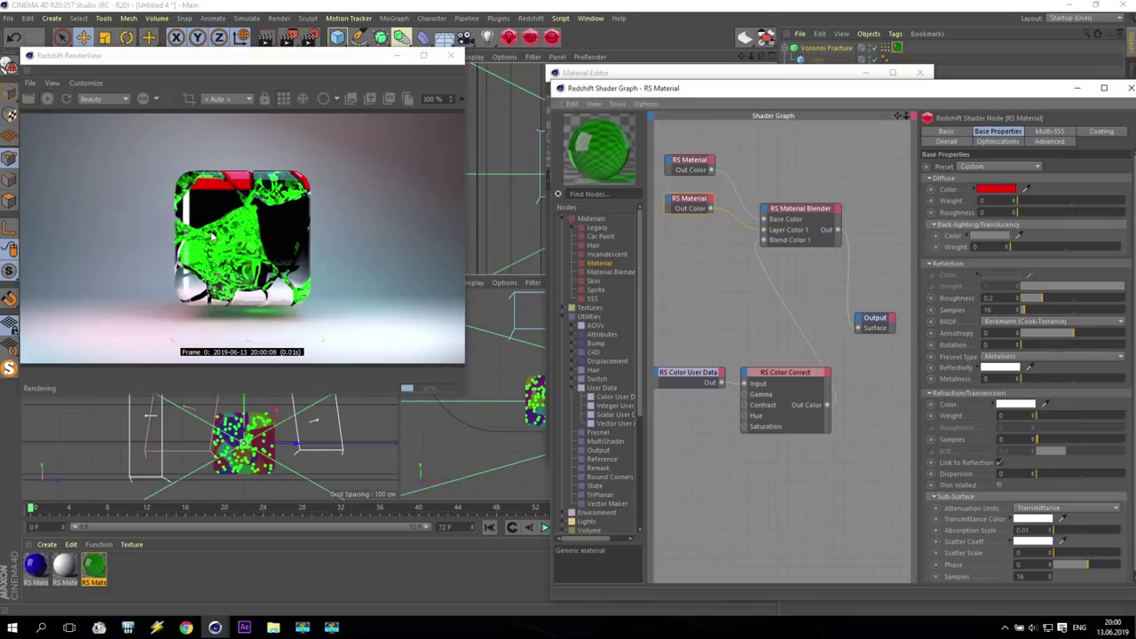
pyautogui.moveTo(1004, 332); pyautogui.dragTo(1052, 333)
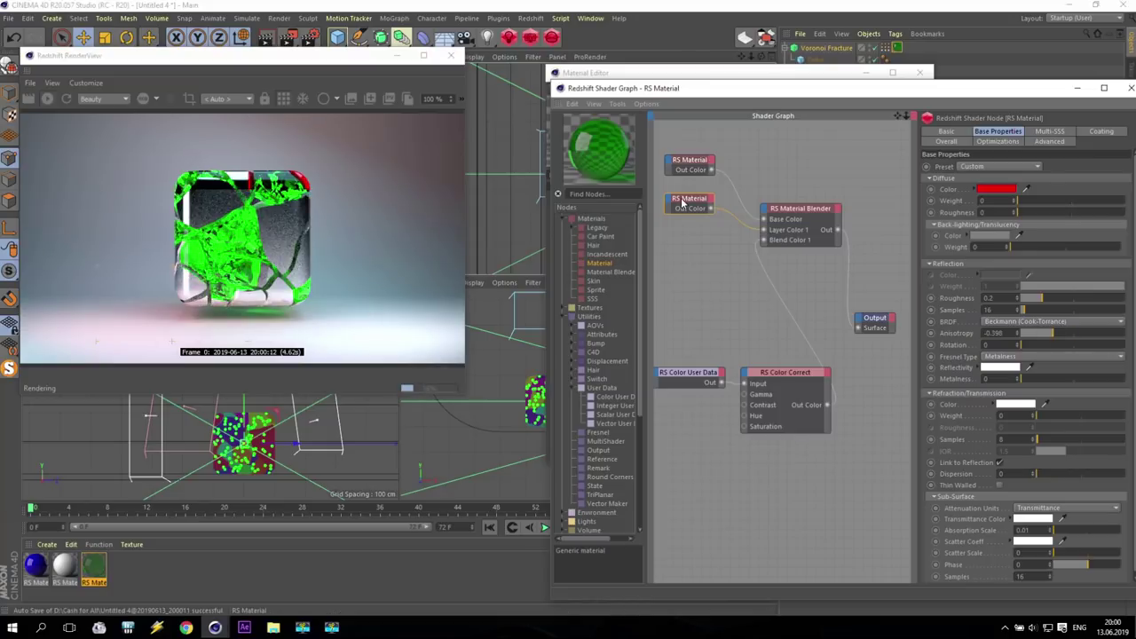
# Step: Switch the second RS Material's Fresnel Type to IOR, with refraction weight 1 and a pure red refraction color (H 0°, S 100%, V 100%)
pyautogui.click(1025, 356)
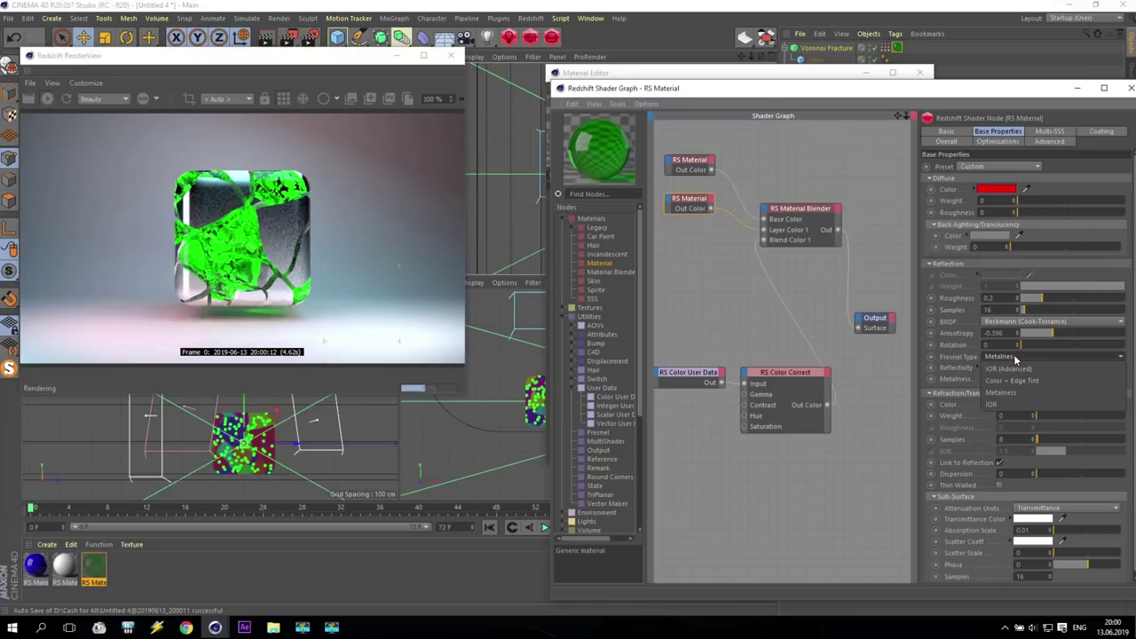
pyautogui.click(1003, 405)
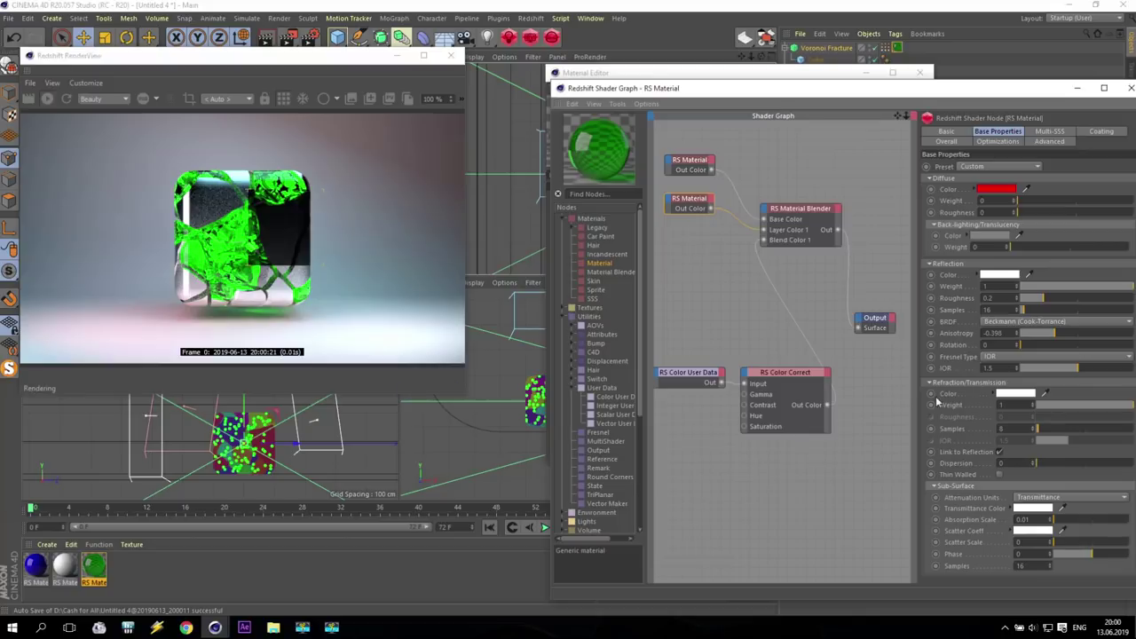
pyautogui.click(1012, 394)
pyautogui.click(1020, 394)
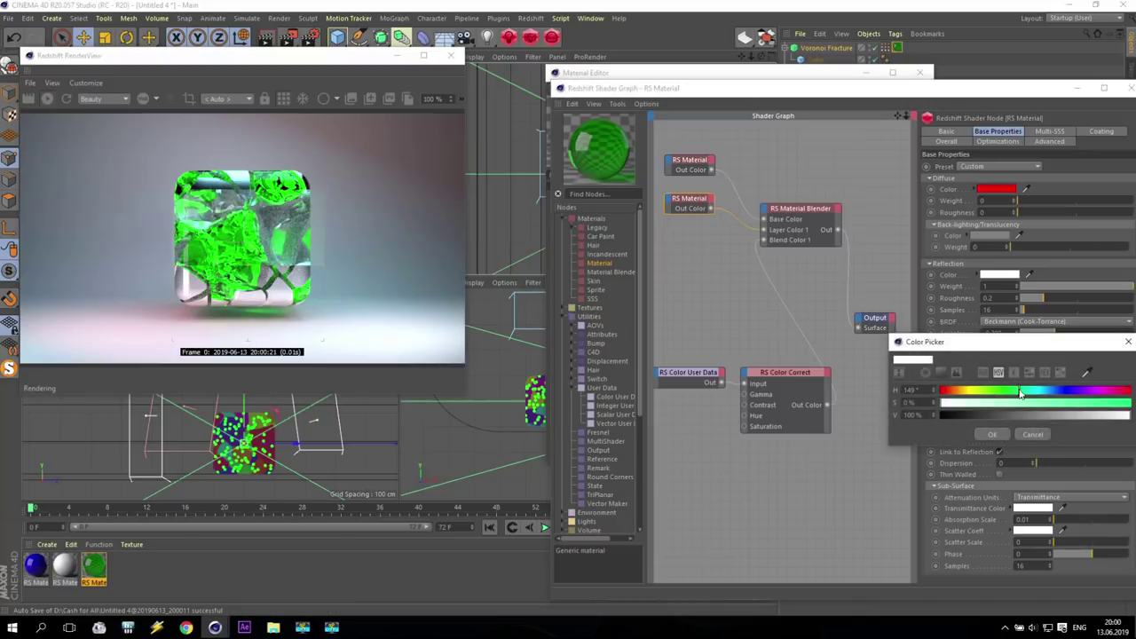
pyautogui.moveTo(1008, 395); pyautogui.dragTo(850, 397)
pyautogui.moveTo(1038, 404); pyautogui.dragTo(1132, 404)
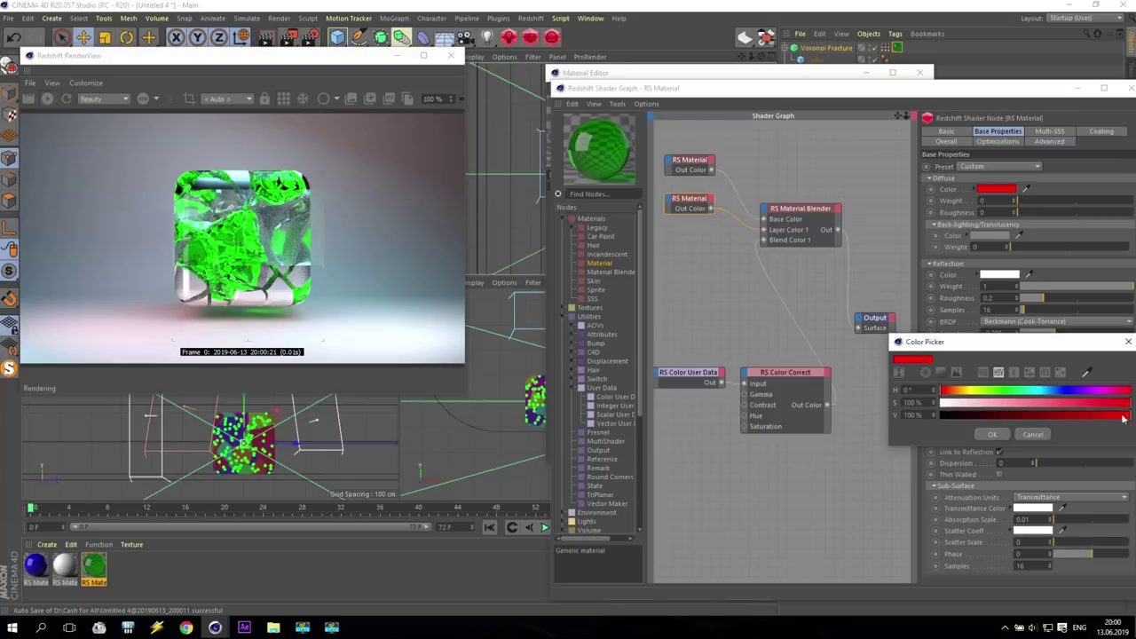
pyautogui.click(992, 434)
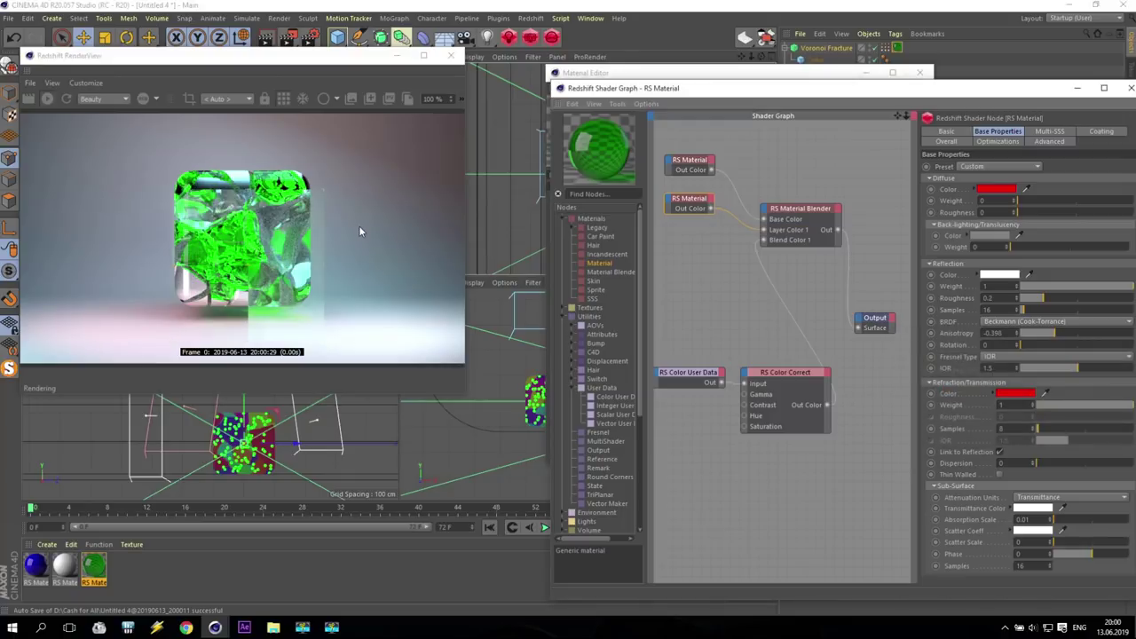
# Step: Set the red RS Material's reflection roughness to 0 and close its shader graph and the Material Editor
pyautogui.moveTo(1040, 298); pyautogui.dragTo(1019, 298)
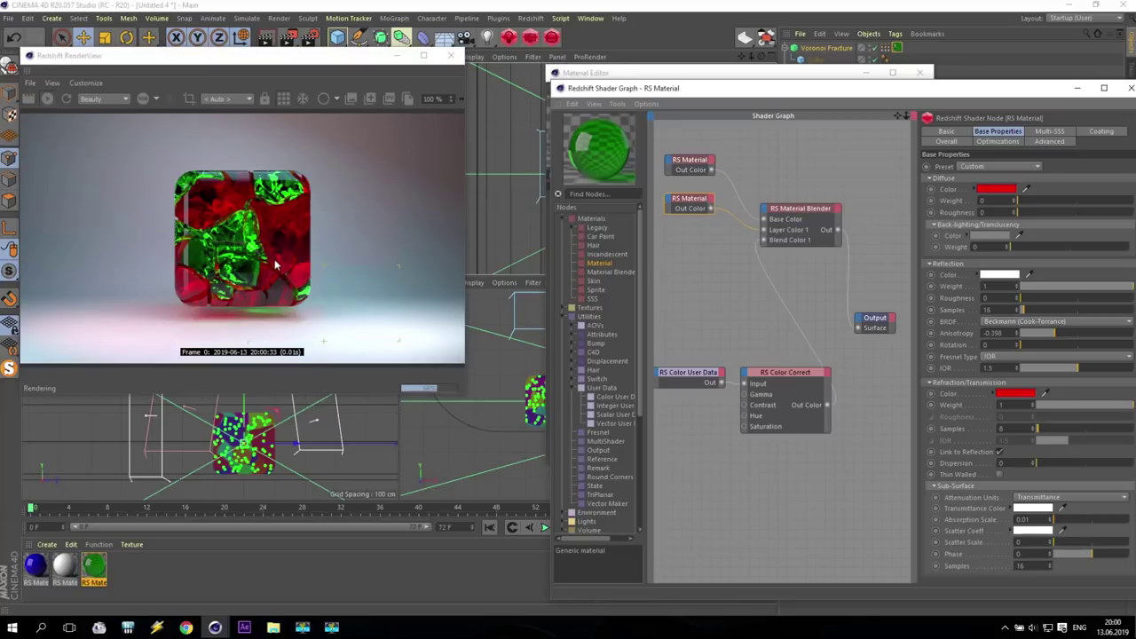
pyautogui.moveTo(928, 91); pyautogui.dragTo(678, 103)
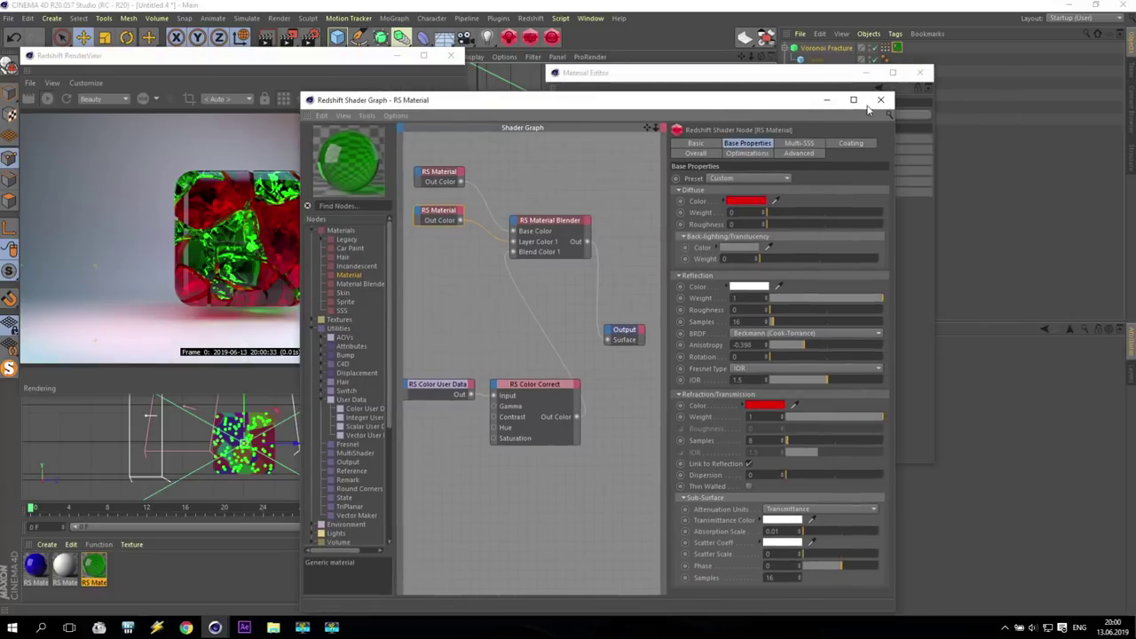
pyautogui.click(879, 99)
pyautogui.click(920, 72)
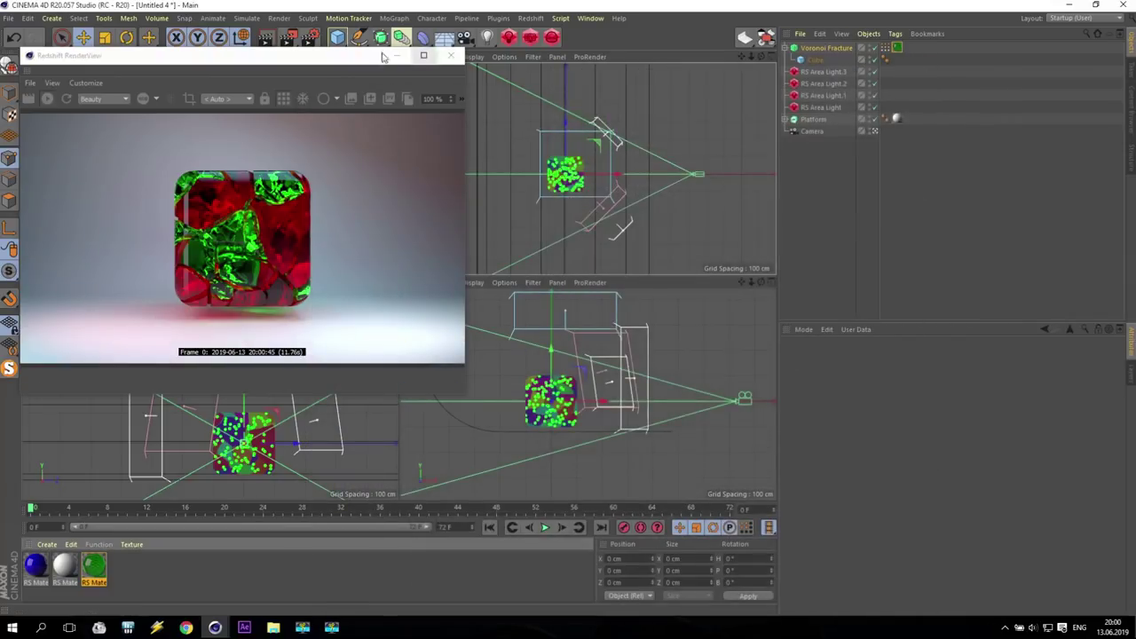
# Step: Make sure caustics are enabled in the Redshift photon render settings, and close the settings
pyautogui.click(308, 37)
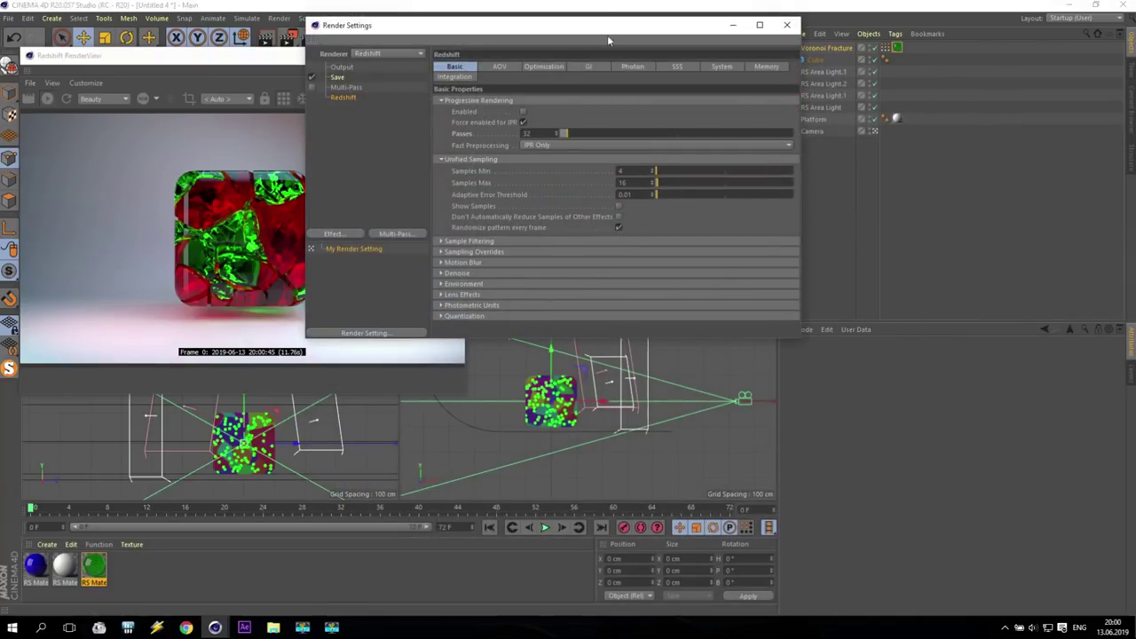
pyautogui.moveTo(607, 31); pyautogui.dragTo(667, 75)
pyautogui.click(691, 111)
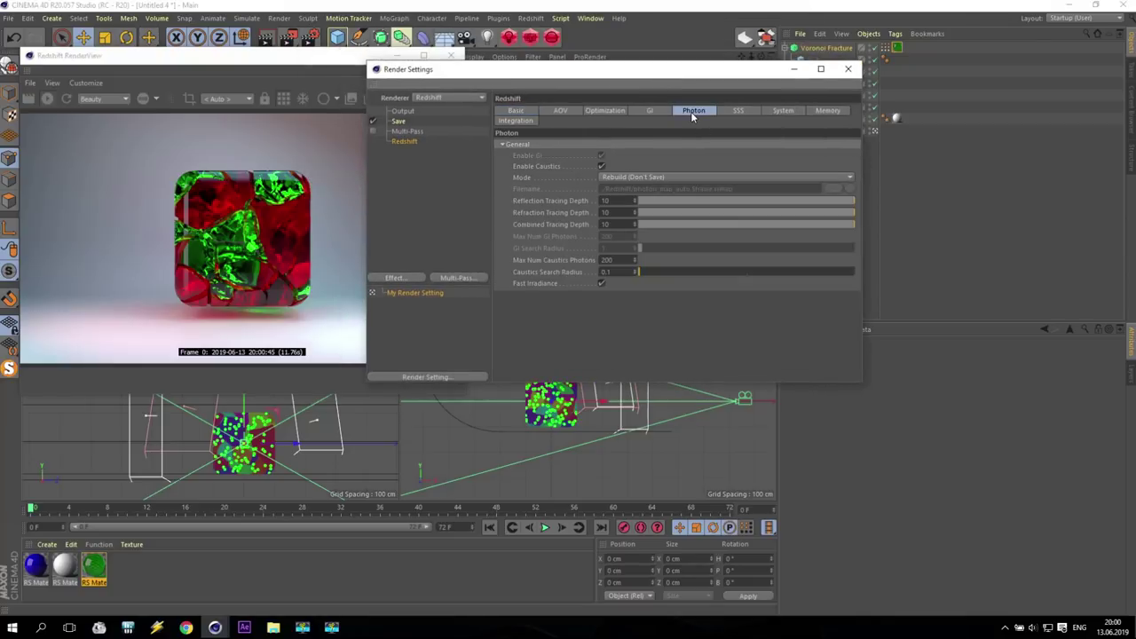
pyautogui.click(601, 166)
pyautogui.moveTo(625, 75); pyautogui.dragTo(533, 292)
pyautogui.click(754, 285)
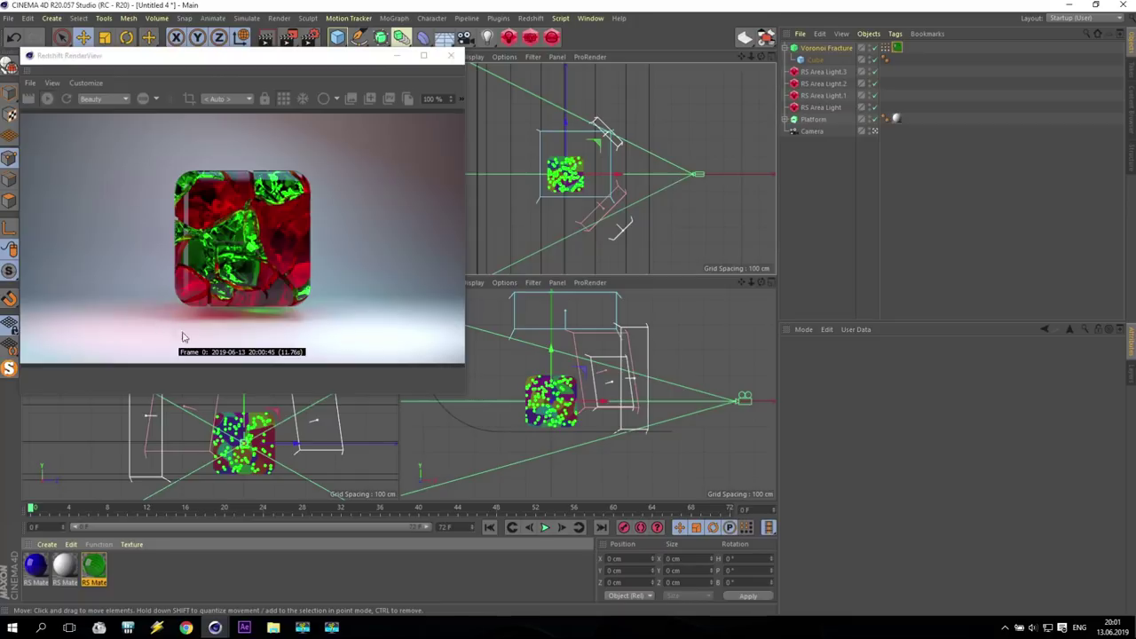
# Step: Make RS Area Light.2 emit caustic photons
pyautogui.click(822, 95)
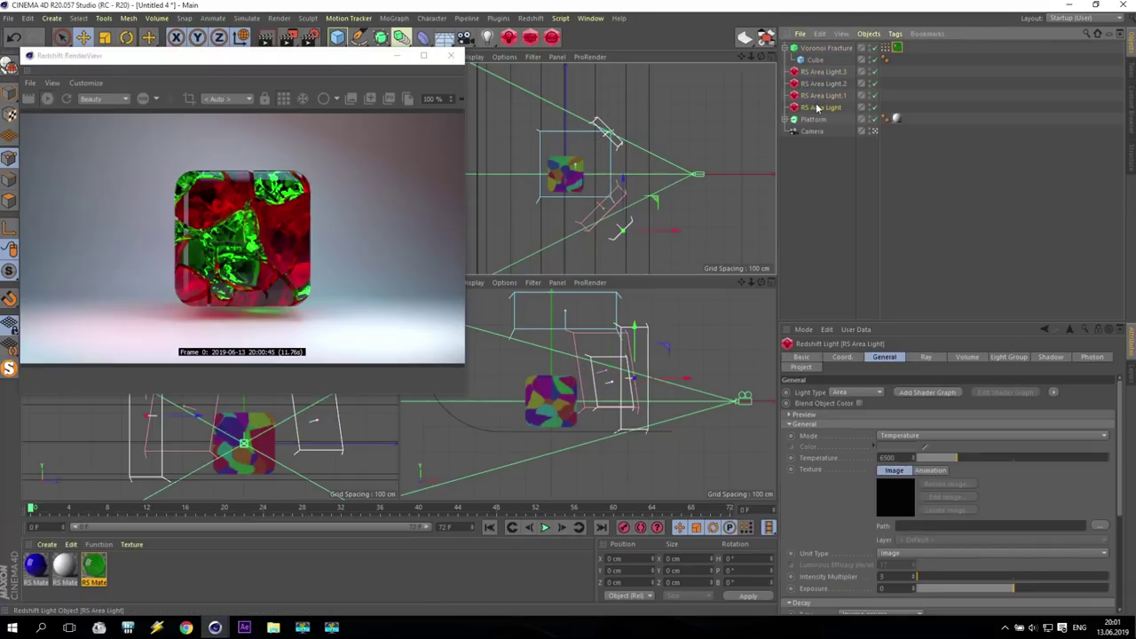
pyautogui.click(818, 86)
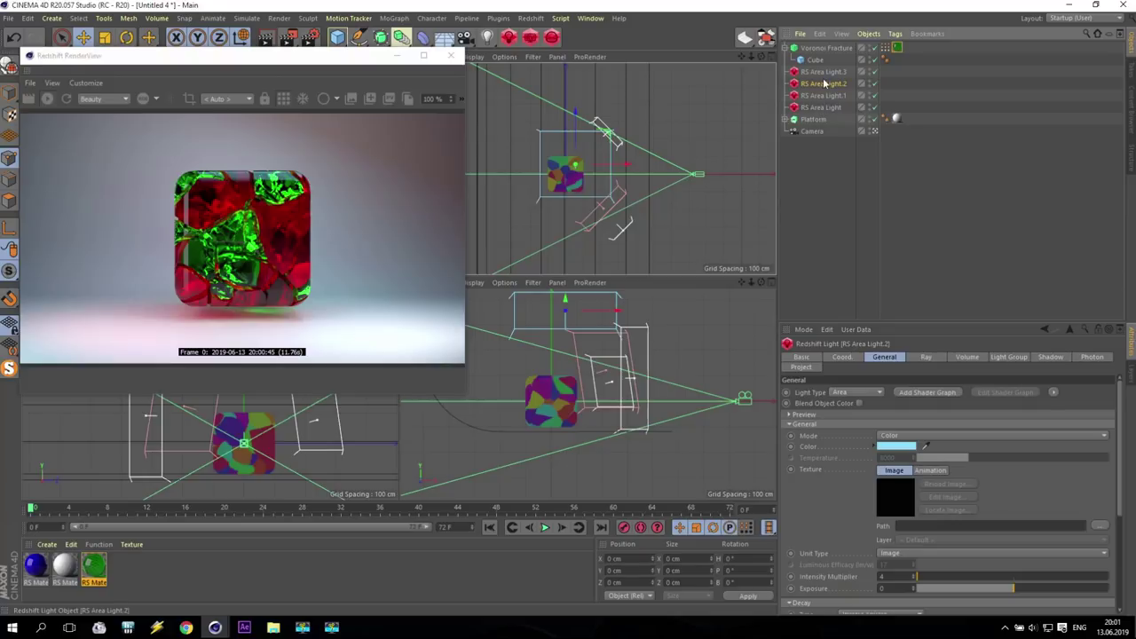
pyautogui.click(1092, 357)
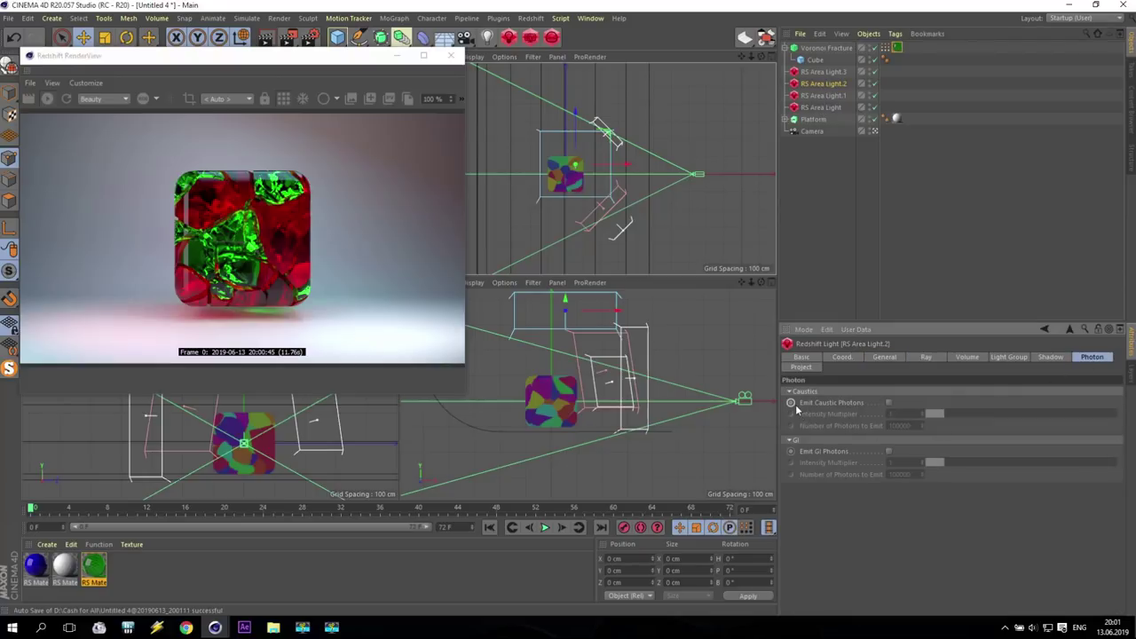
pyautogui.click(890, 402)
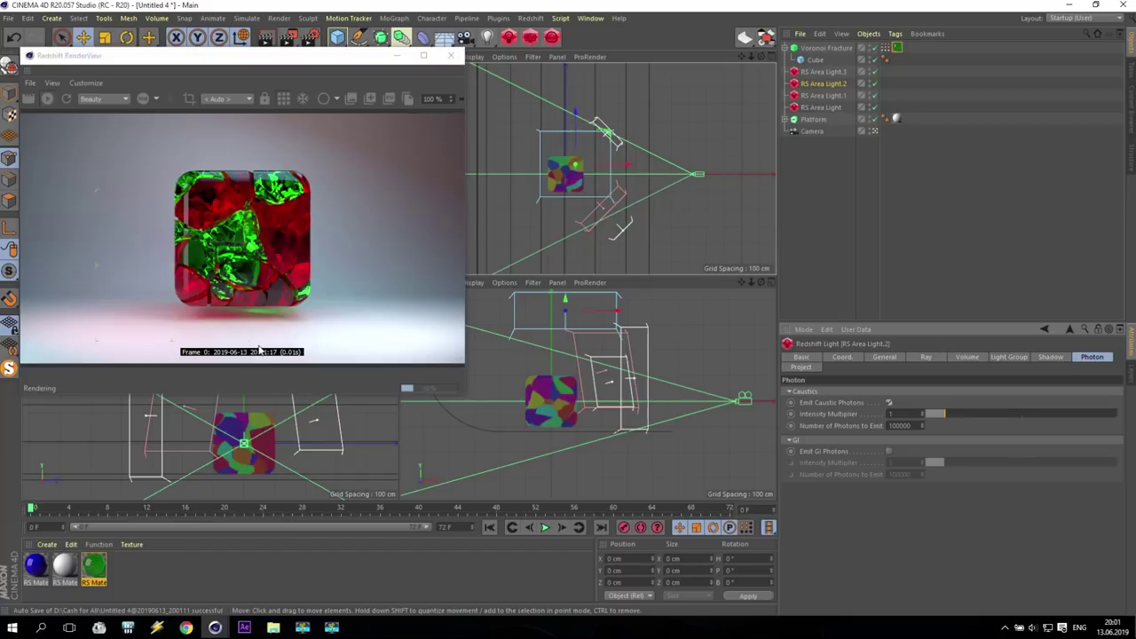
# Step: Limit the preview render to a region around the fractured cube's base and the floor beneath it
pyautogui.click(189, 99)
pyautogui.moveTo(229, 116); pyautogui.dragTo(228, 295)
pyautogui.moveTo(288, 328); pyautogui.dragTo(246, 334)
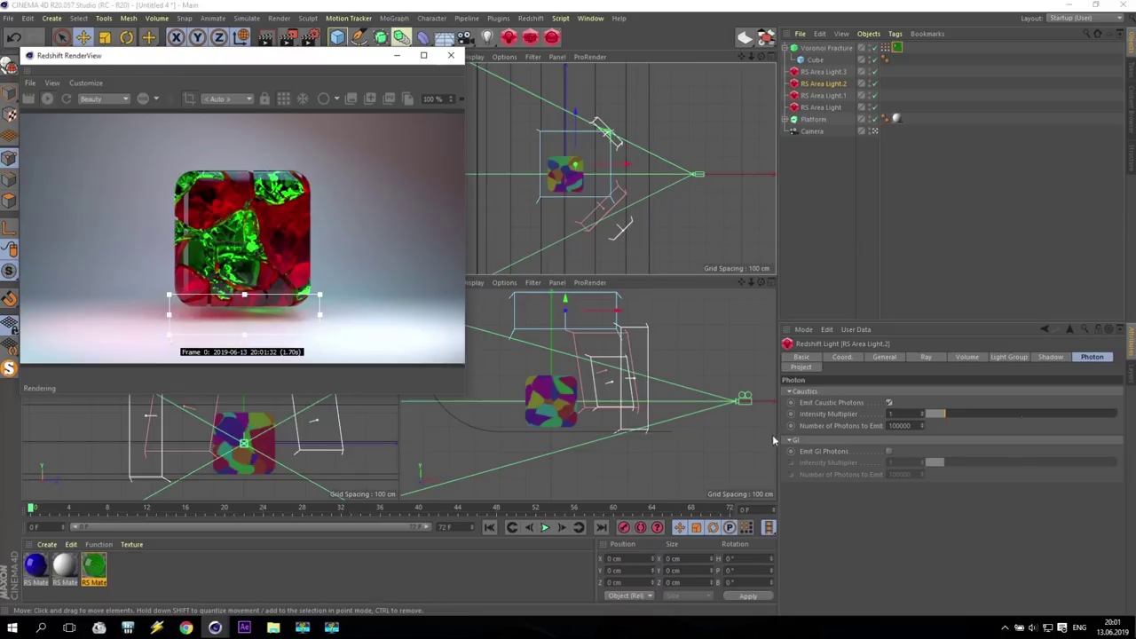
# Step: Set RS Area Light.2's caustic intensity multiplier to 10, refresh the region render and return to the full frame
pyautogui.click(905, 413)
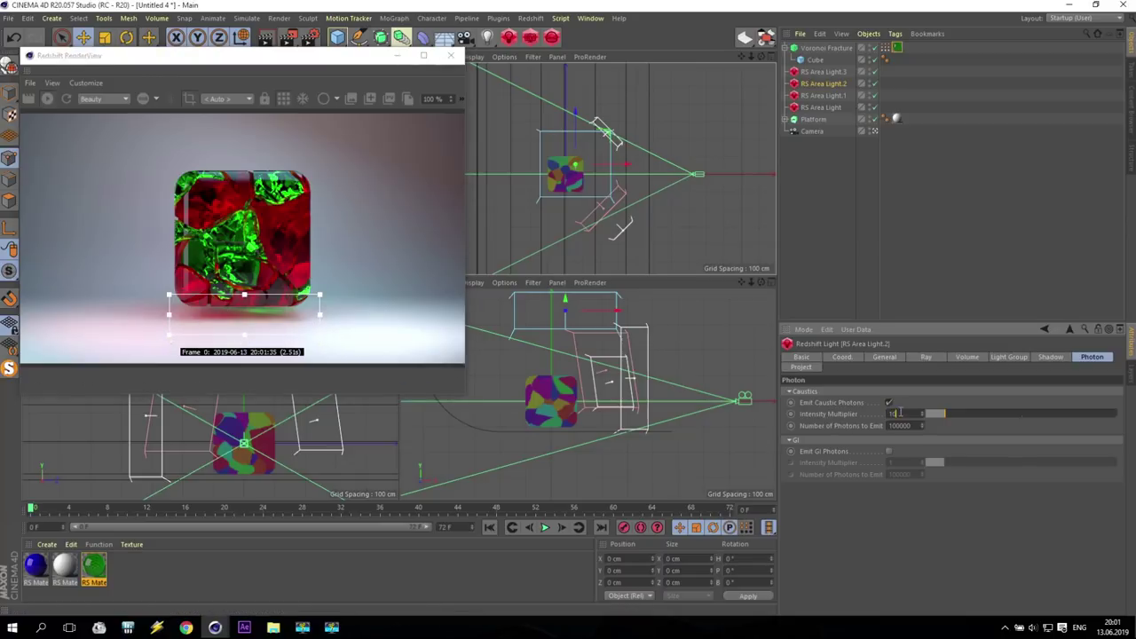
pyautogui.write('10')
pyautogui.press('Return')
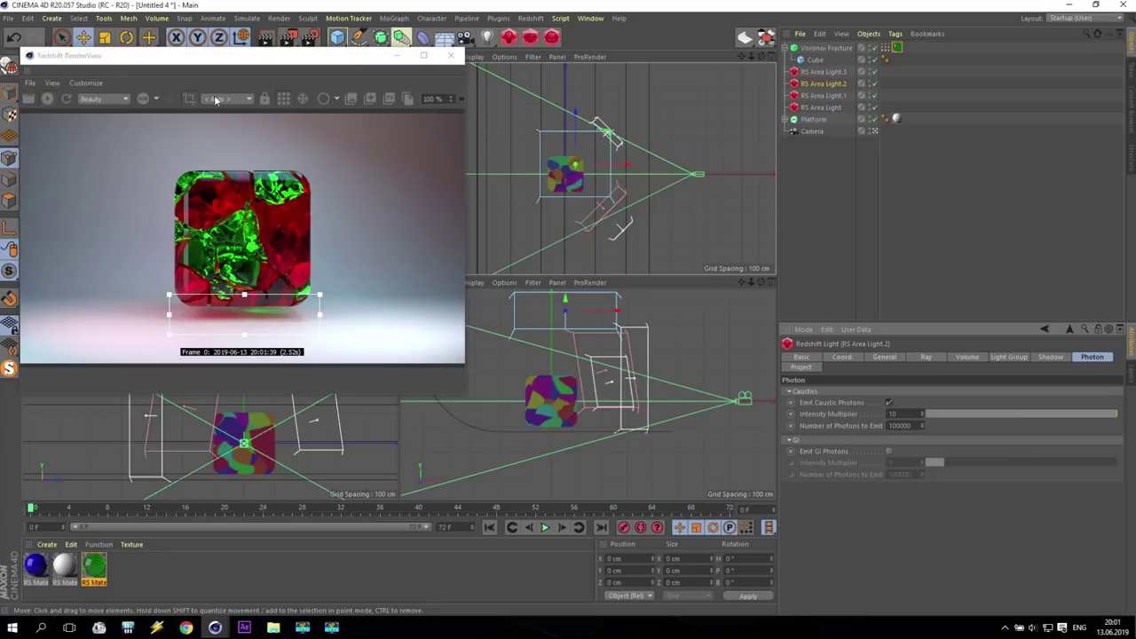
pyautogui.click(68, 99)
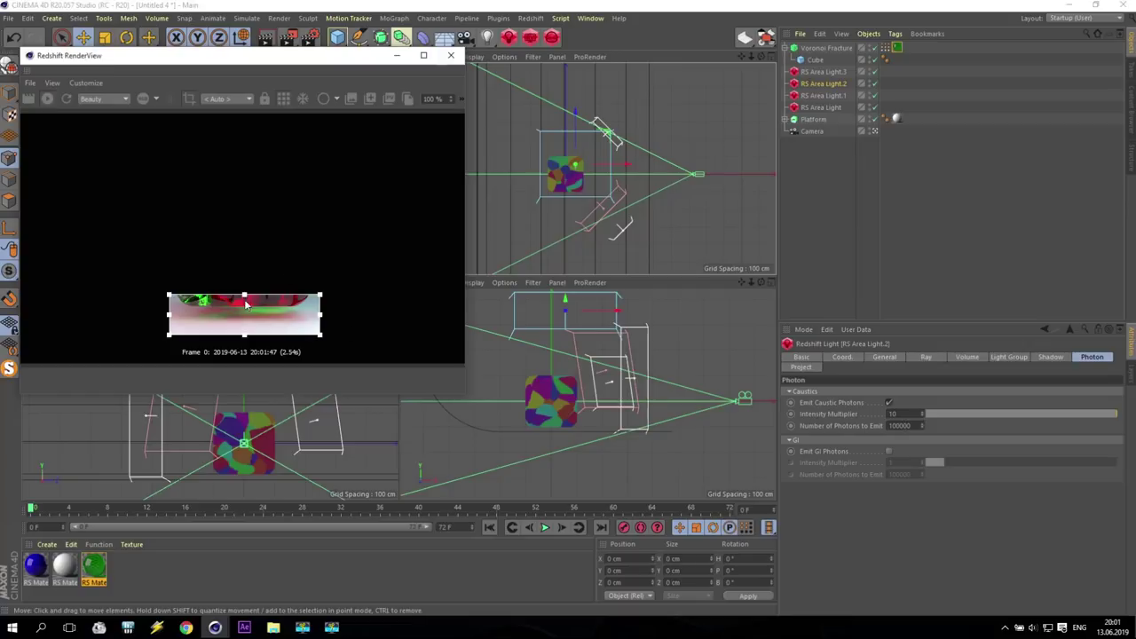
pyautogui.click(189, 99)
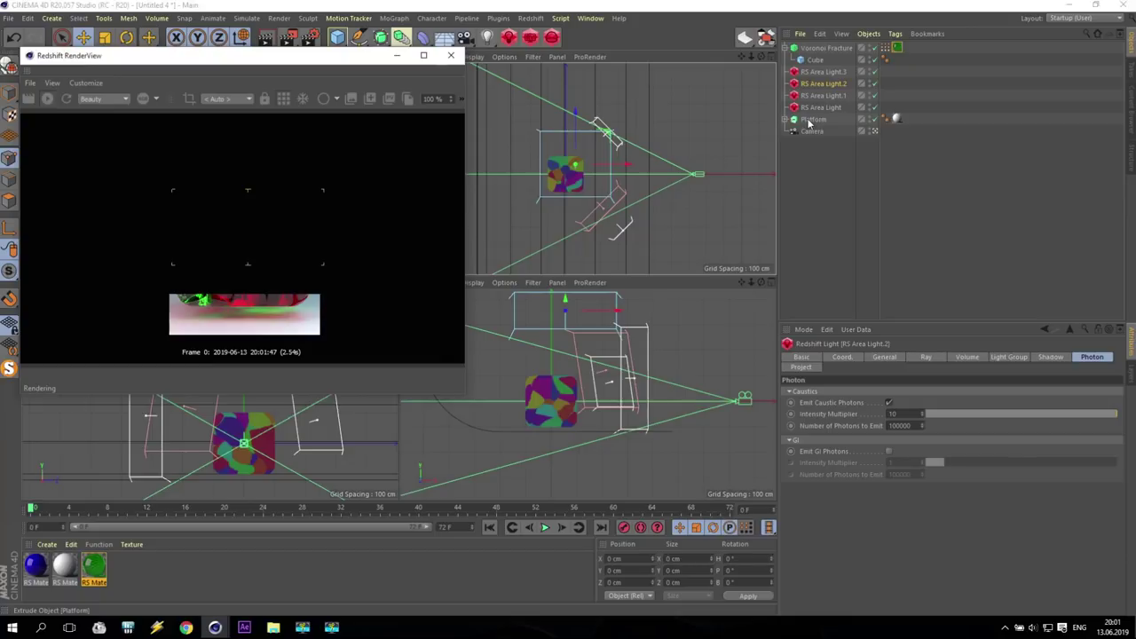
# Step: Add a Redshift Object tag to the Voronoi Fracture, override its visibility settings and let it cast caustic photons
pyautogui.click(812, 48)
pyautogui.rightClick(812, 53)
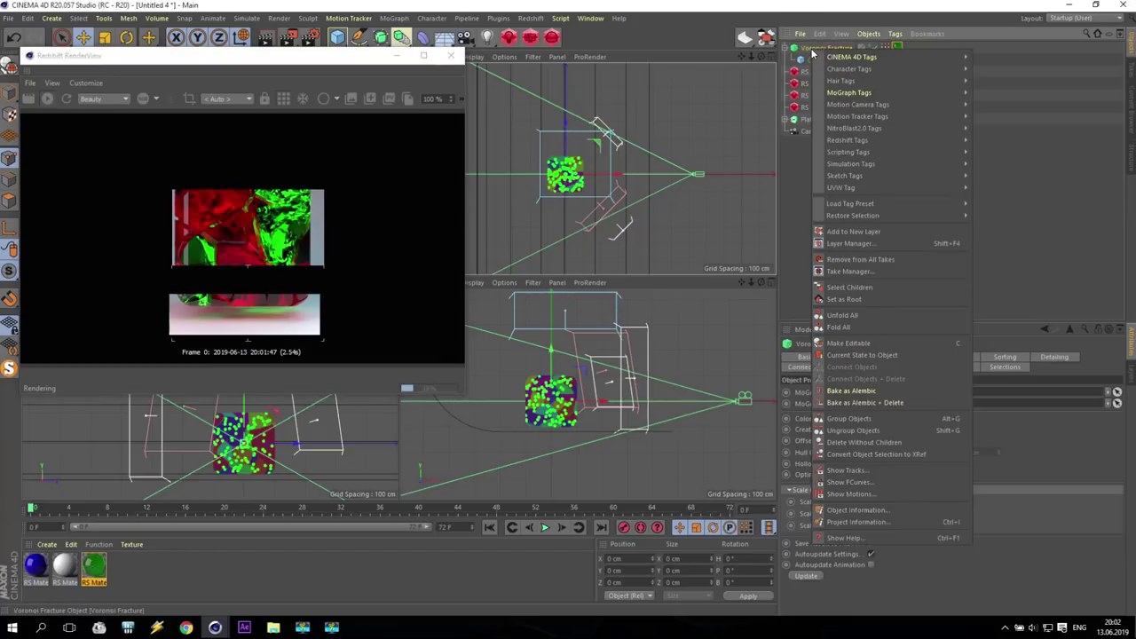
pyautogui.moveTo(887, 140)
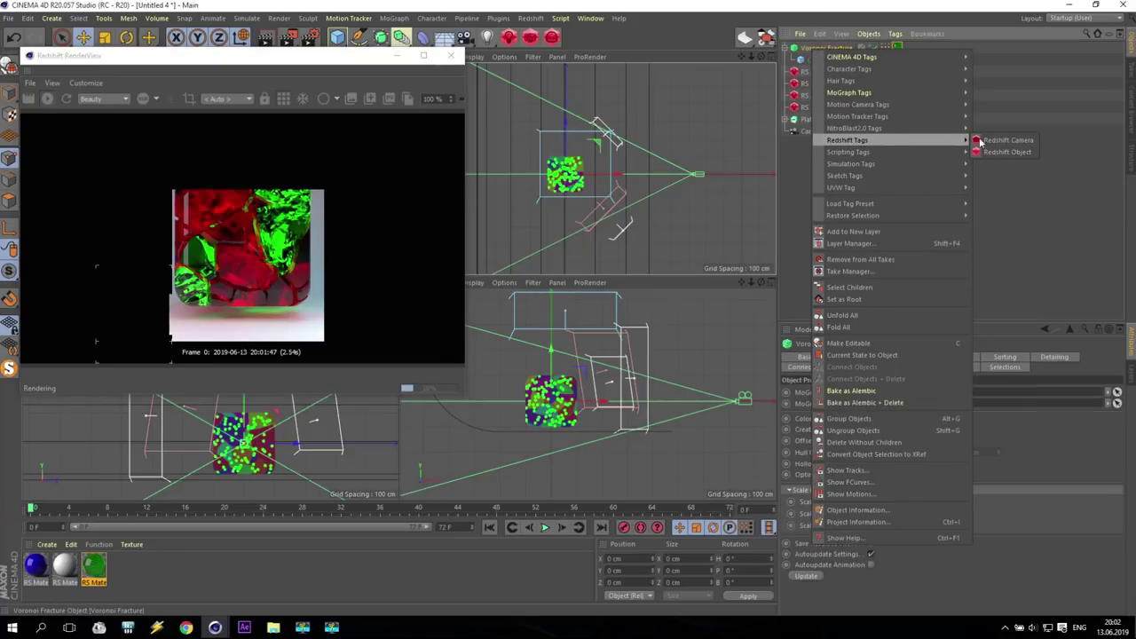
pyautogui.click(1007, 151)
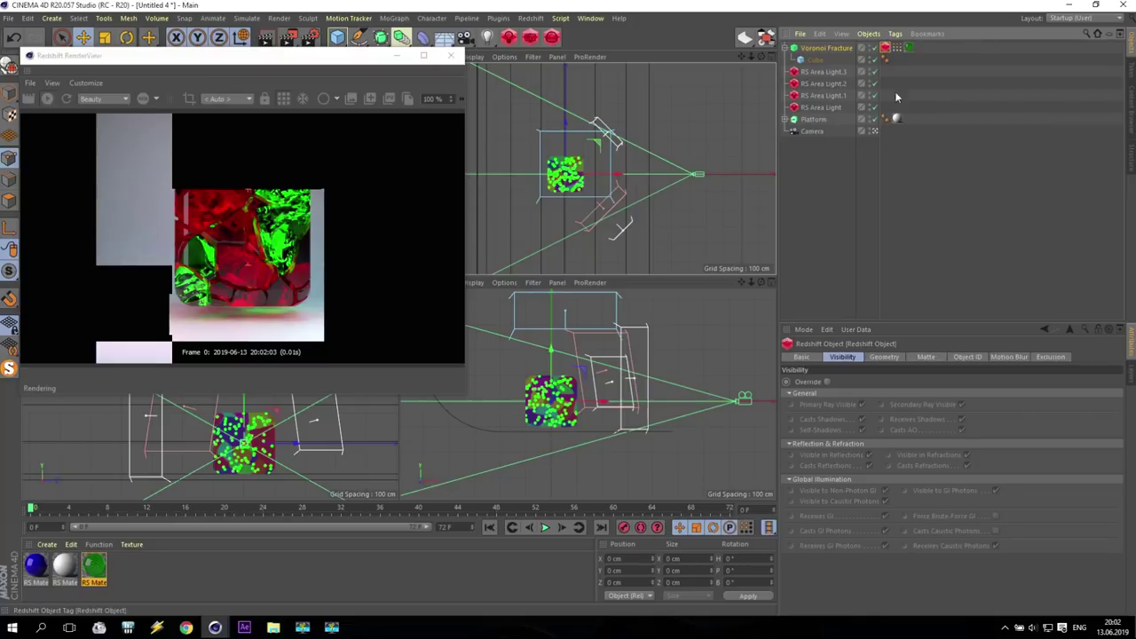
pyautogui.click(827, 381)
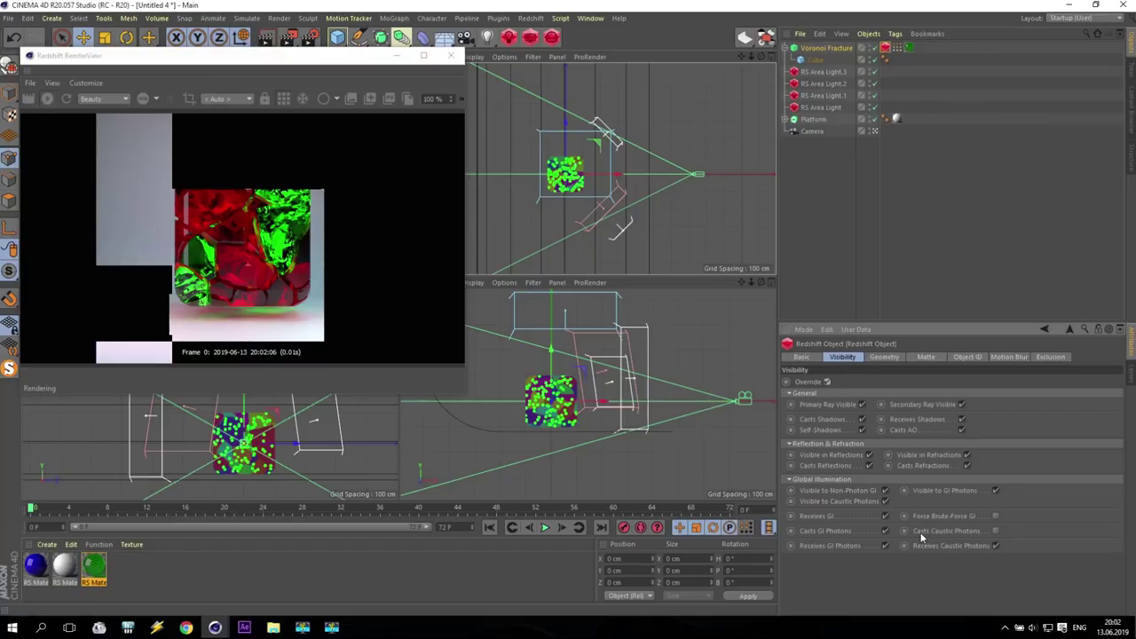
pyautogui.click(995, 530)
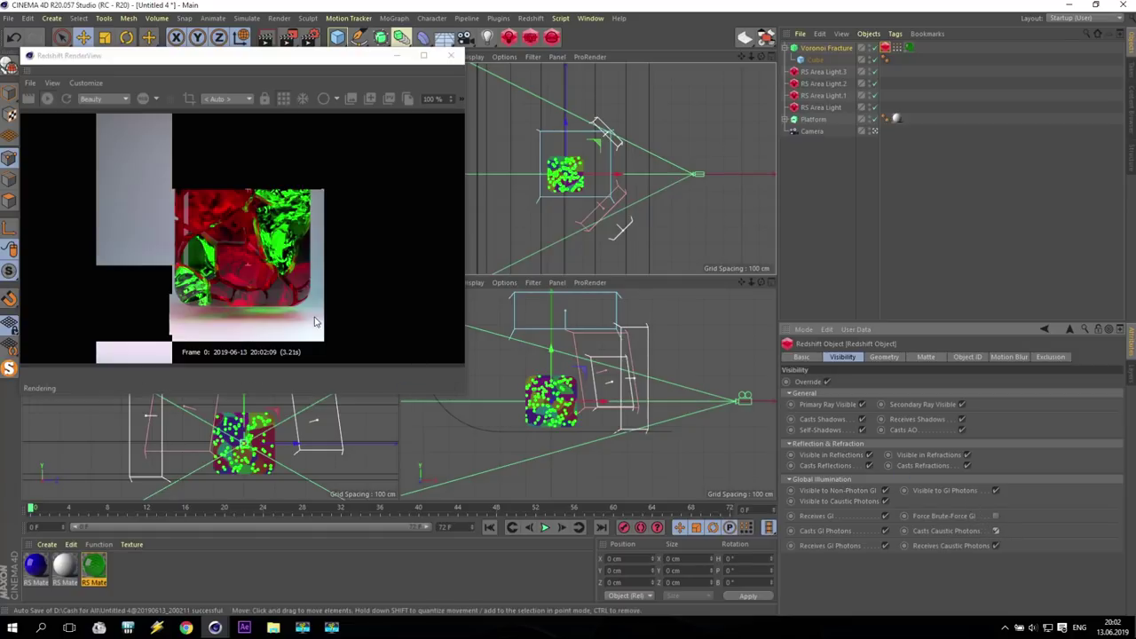
# Step: Restore the render region, refresh the preview and enlarge the region on all sides around the cube's base
pyautogui.click(190, 95)
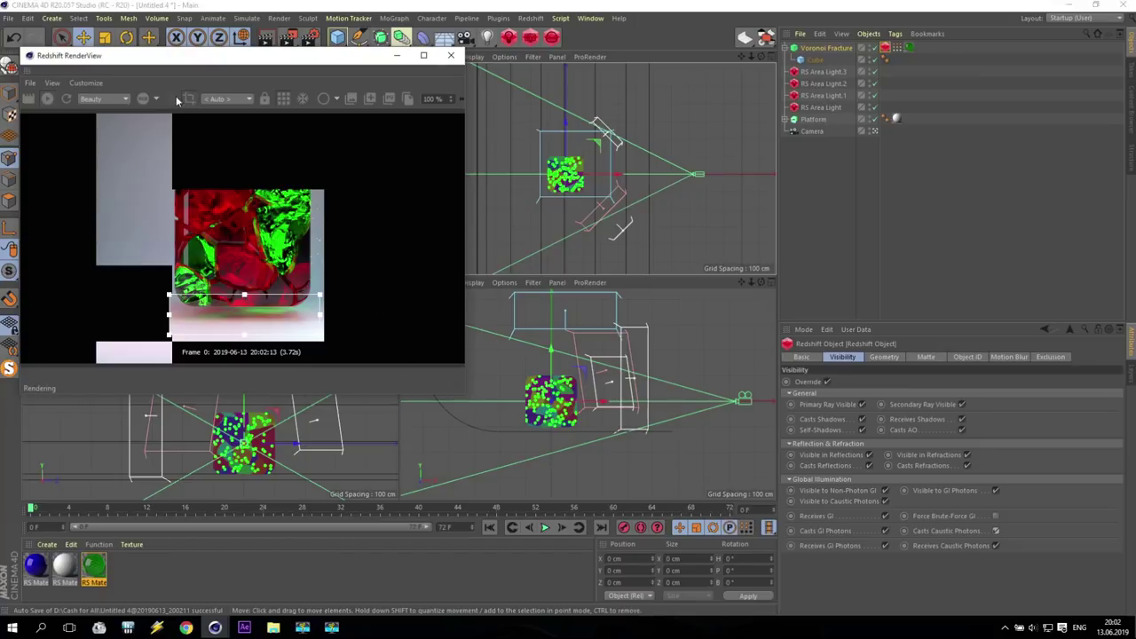
pyautogui.click(63, 99)
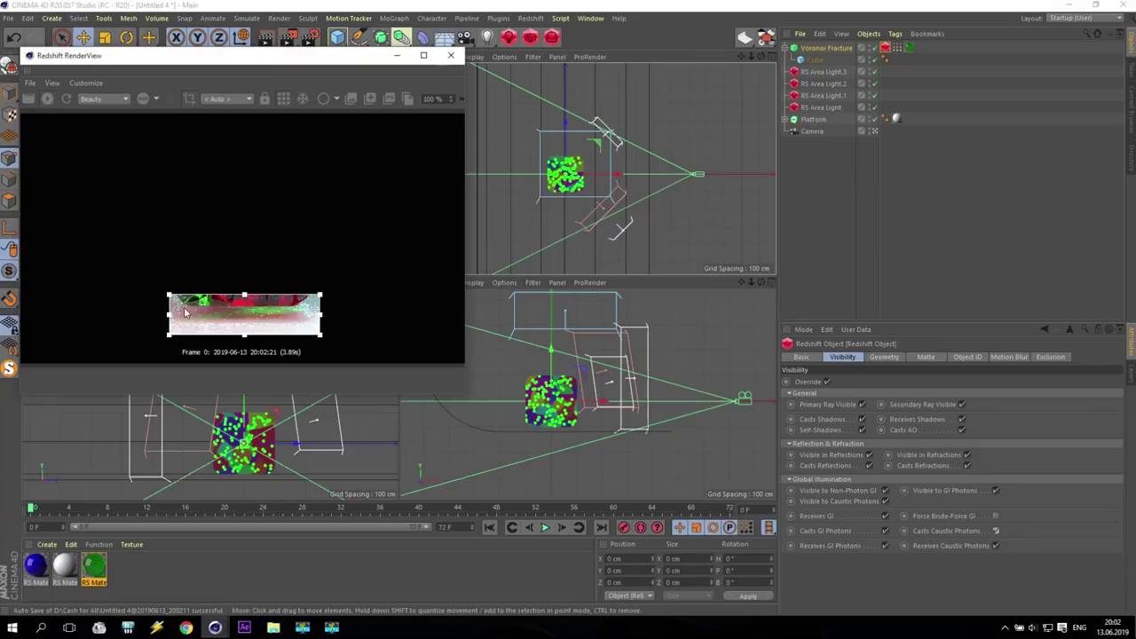
pyautogui.moveTo(175, 329); pyautogui.dragTo(127, 325)
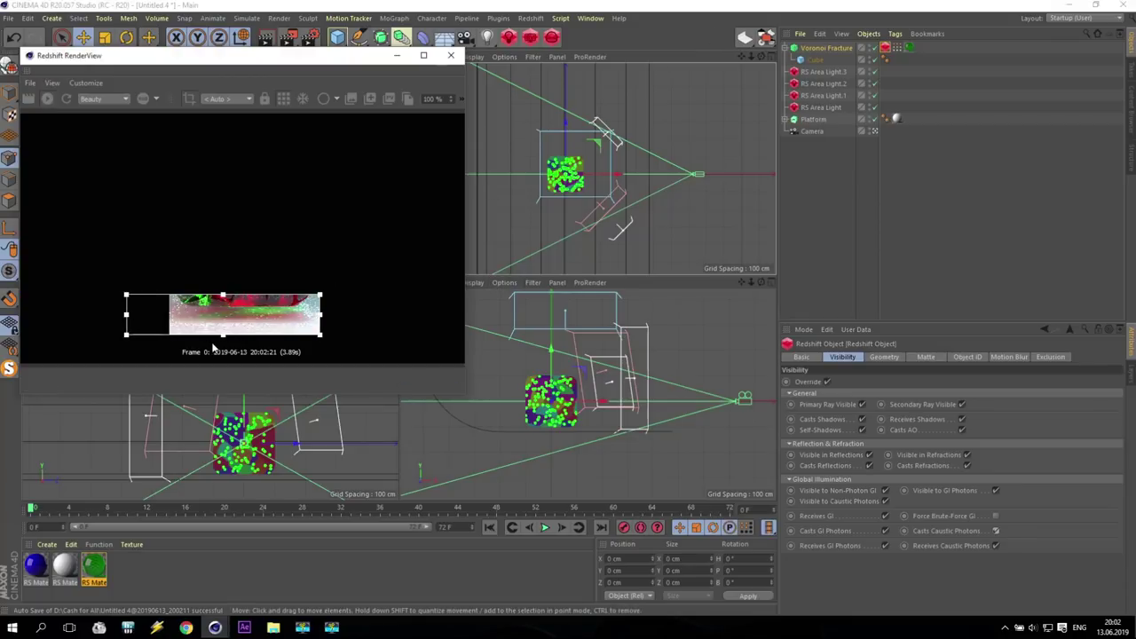
pyautogui.moveTo(223, 336); pyautogui.dragTo(227, 347)
pyautogui.moveTo(320, 321); pyautogui.dragTo(361, 322)
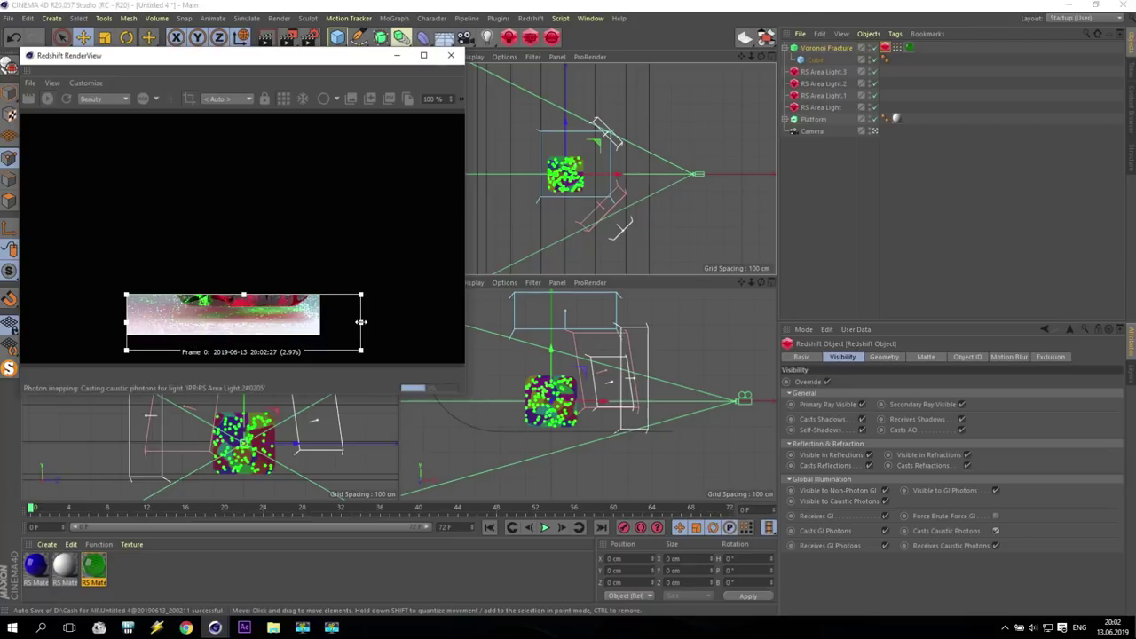
pyautogui.moveTo(243, 297); pyautogui.dragTo(243, 281)
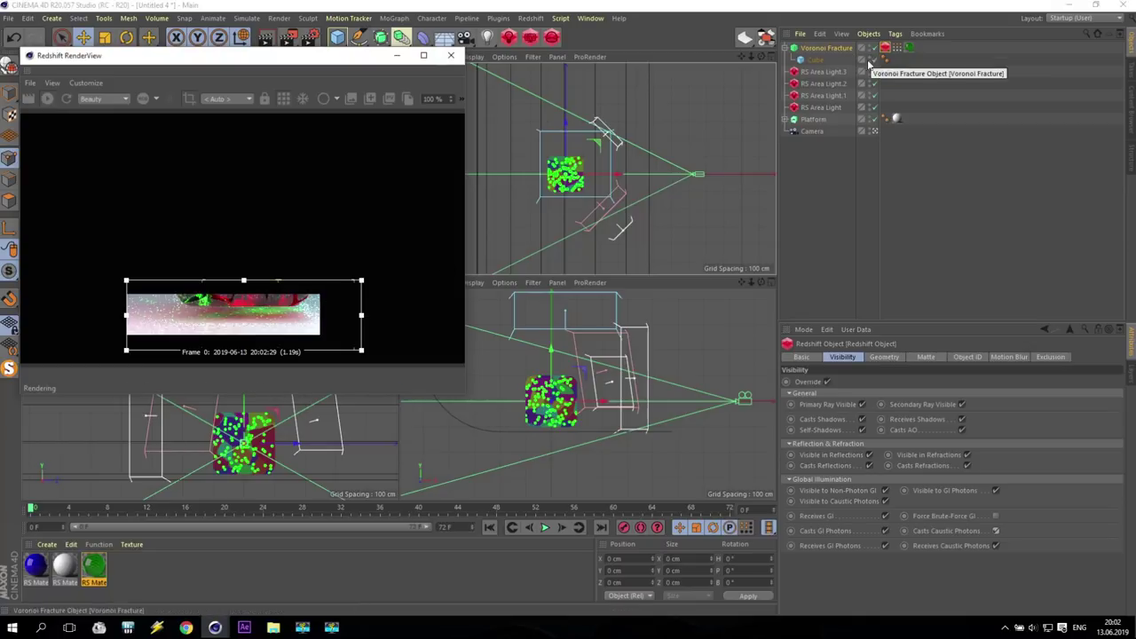
# Step: Set RS Area Light.2's number of caustic photons to emit to 1000000
pyautogui.click(838, 82)
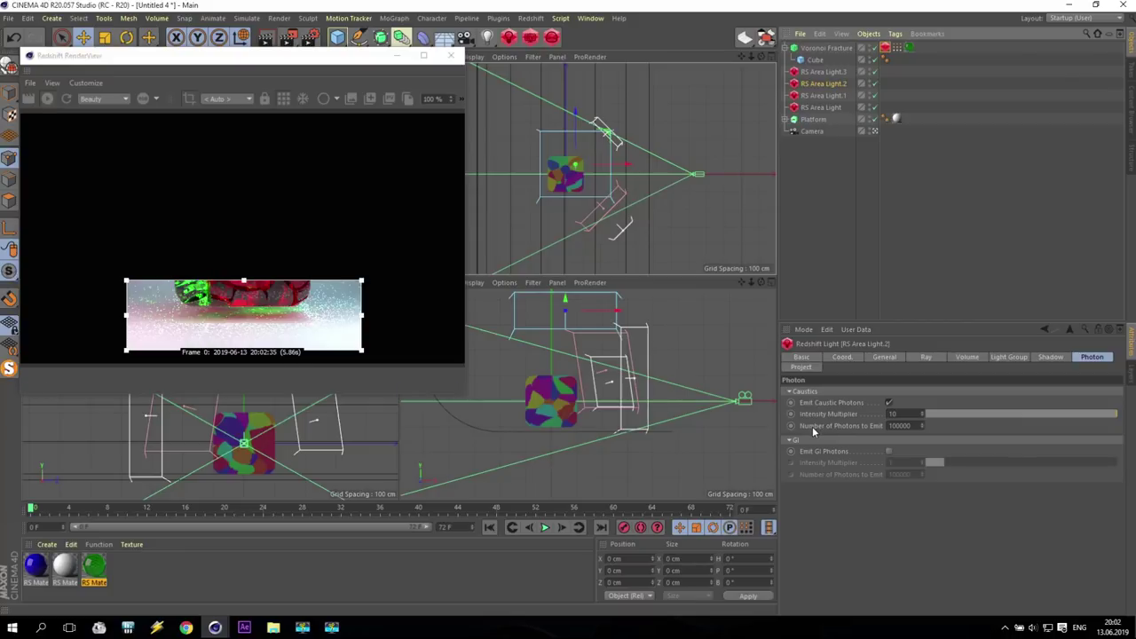
pyautogui.click(900, 425)
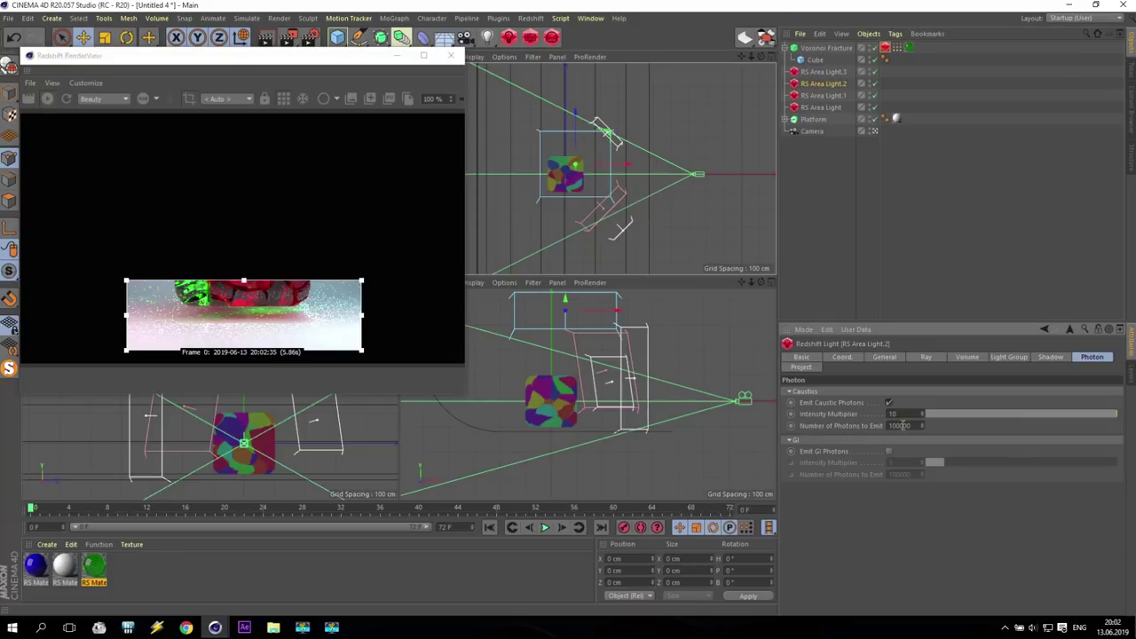
pyautogui.write('0')
pyautogui.press('Return')
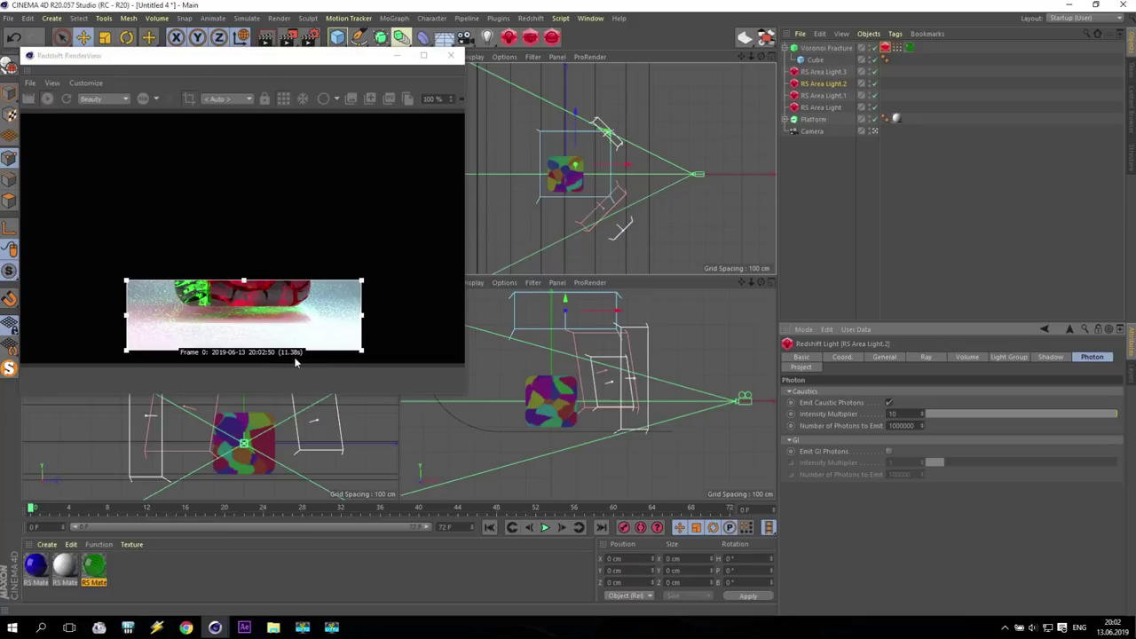
# Step: Set the reflection tracing depth to 0 in the Redshift photon render settings
pyautogui.click(310, 37)
pyautogui.moveTo(422, 31)
pyautogui.mouseDown()
pyautogui.moveTo(654, 103)
pyautogui.moveTo(637, 80)
pyautogui.mouseUp()
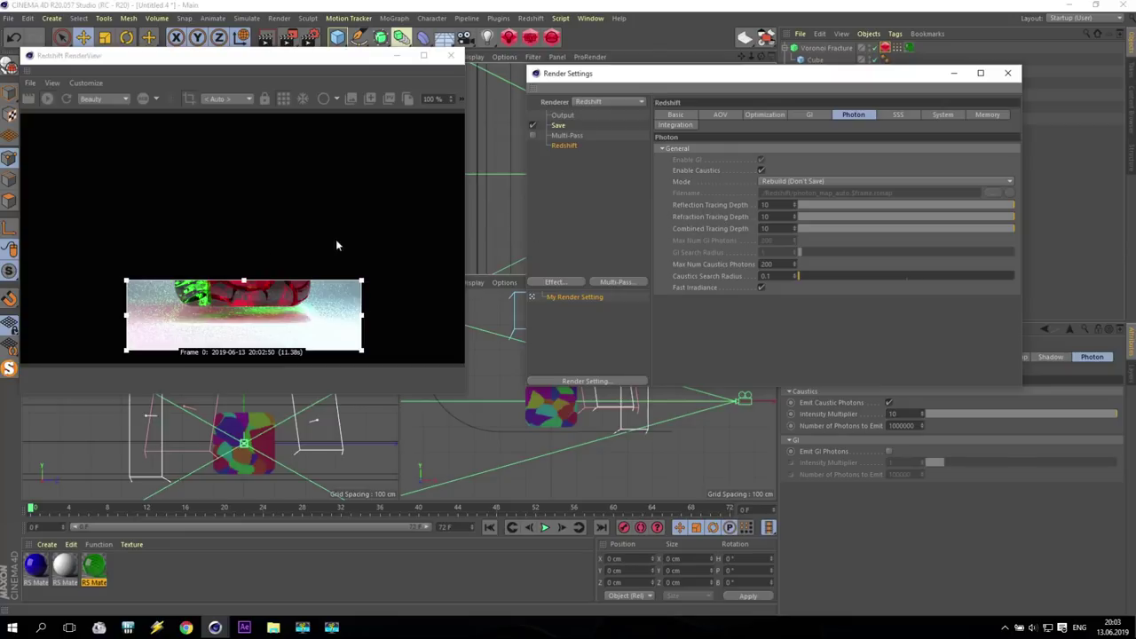
pyautogui.moveTo(855, 204); pyautogui.dragTo(570, 229)
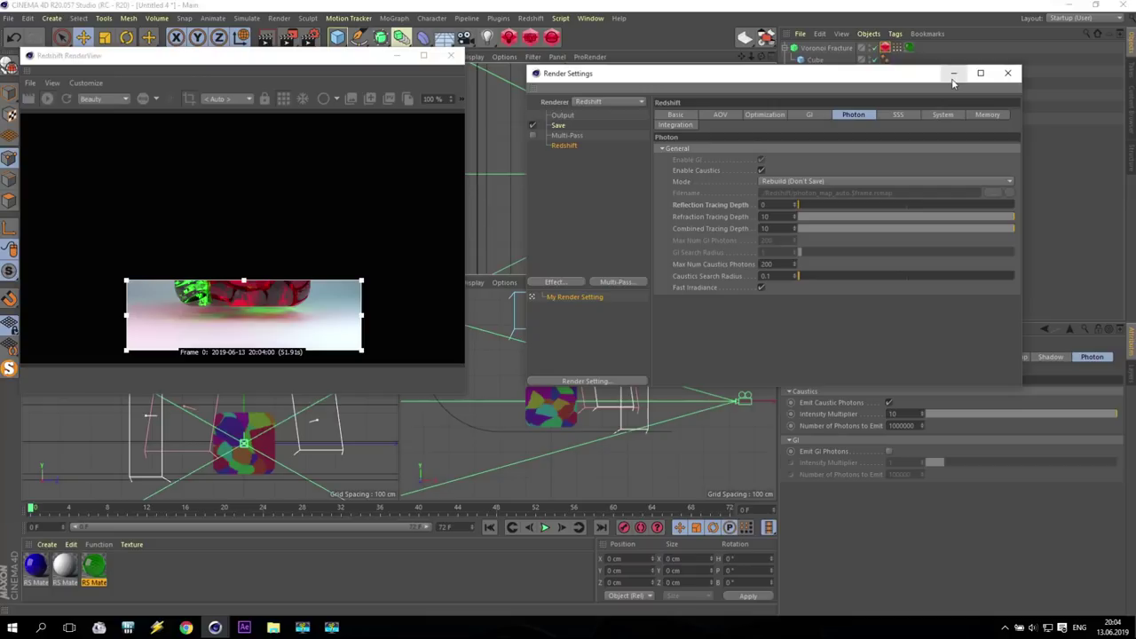
# Step: Turn off the render region, set the photon mode to Load and minimize the render settings
pyautogui.click(189, 99)
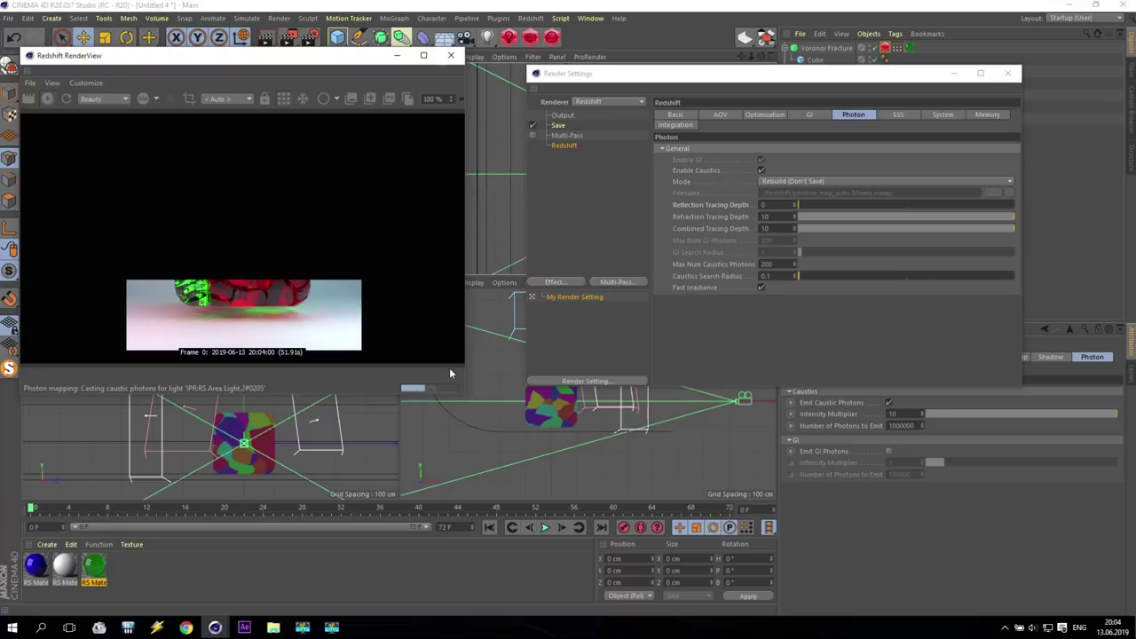
pyautogui.click(796, 182)
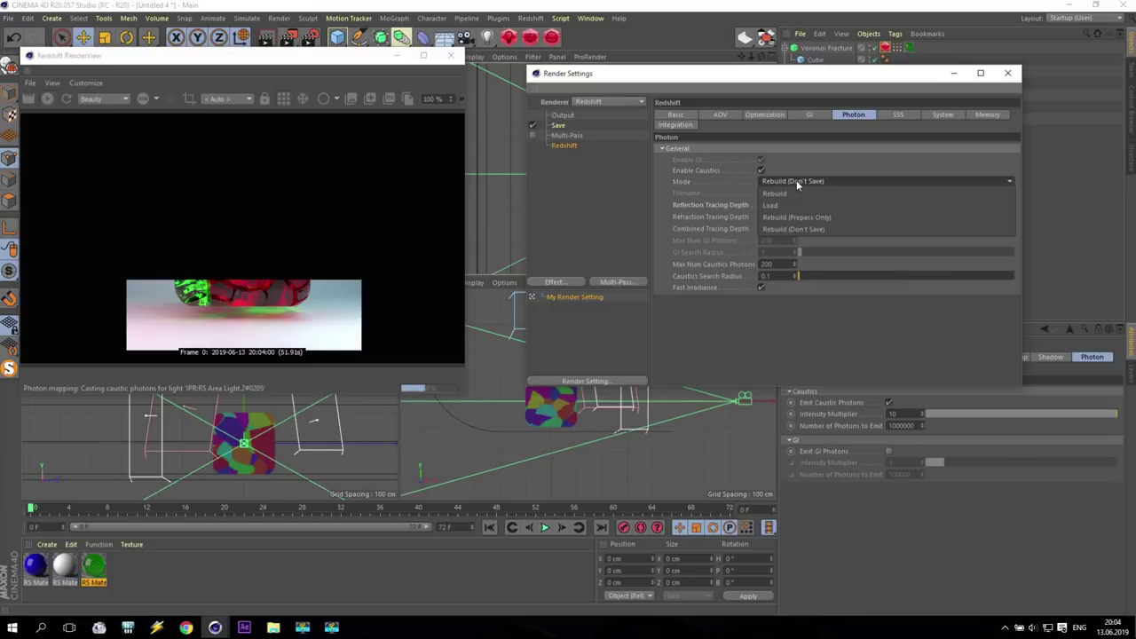
pyautogui.click(778, 205)
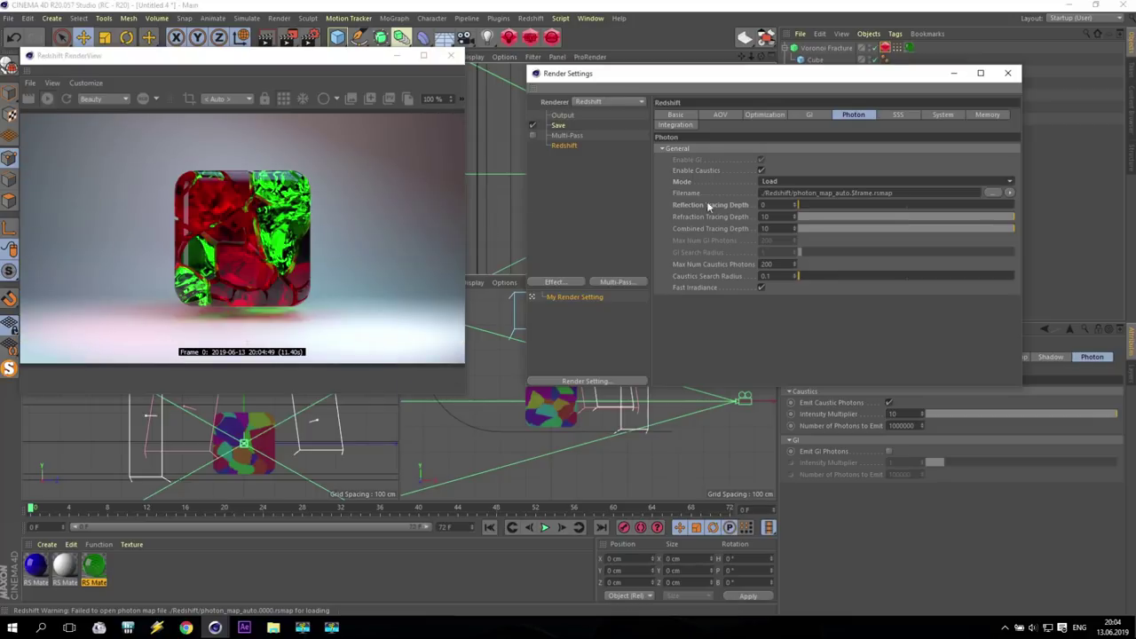
pyautogui.click(956, 74)
# Step: Disable the visibility override on the Voronoi Fracture's Redshift Object tag
pyautogui.click(842, 357)
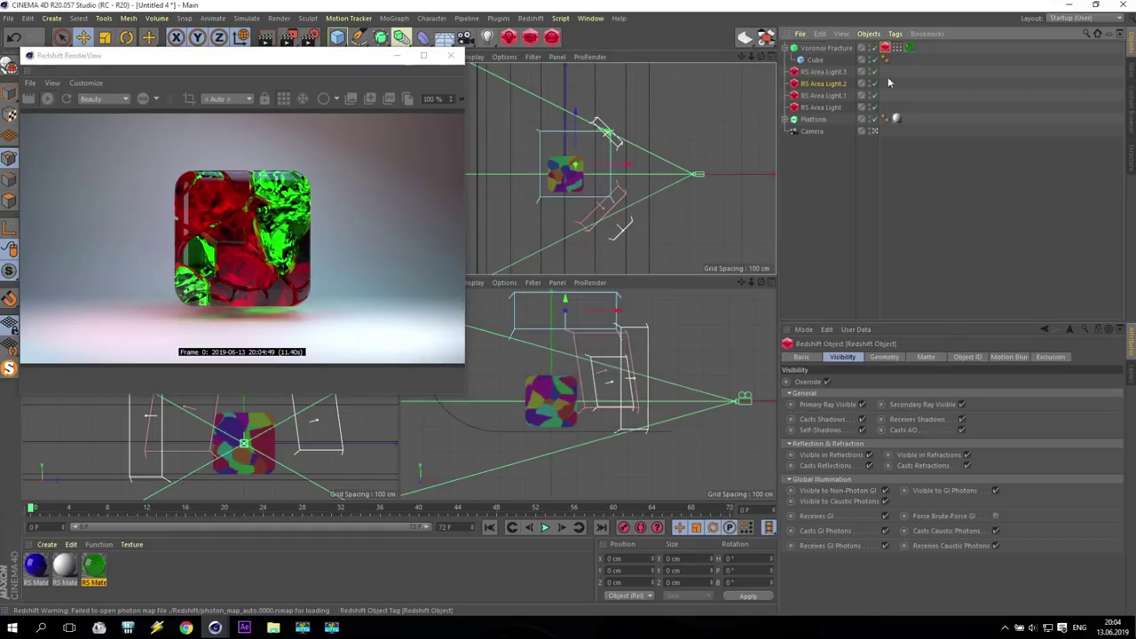
pyautogui.click(827, 381)
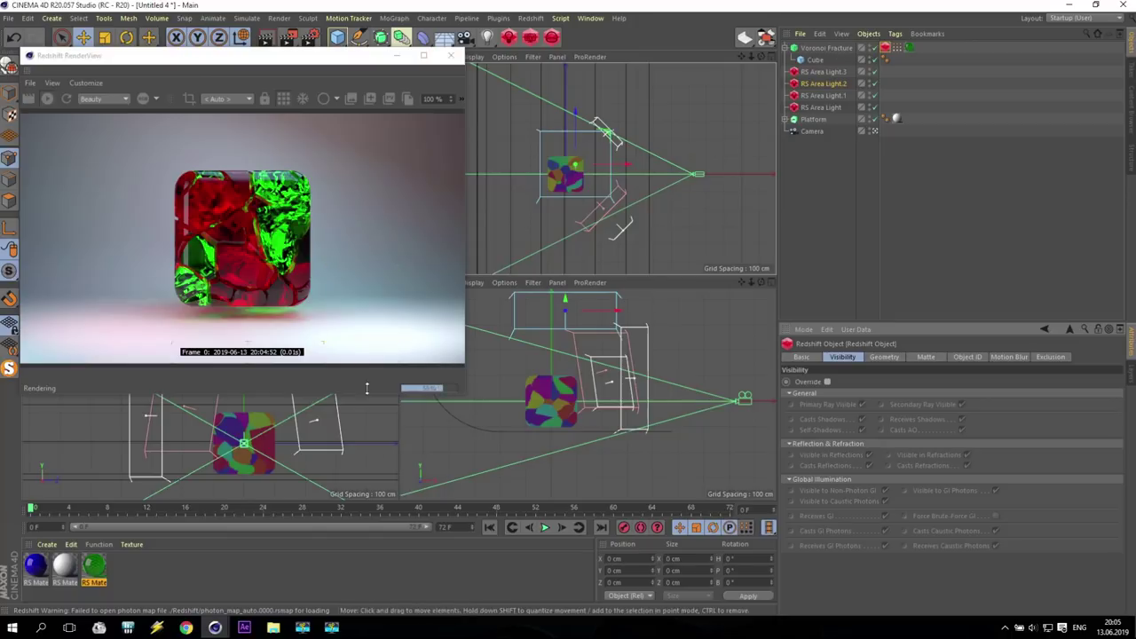
# Step: Switch the Redshift photon mode to Rebuild and finally to Rebuild (Don't Save), and close the render settings
pyautogui.click(310, 37)
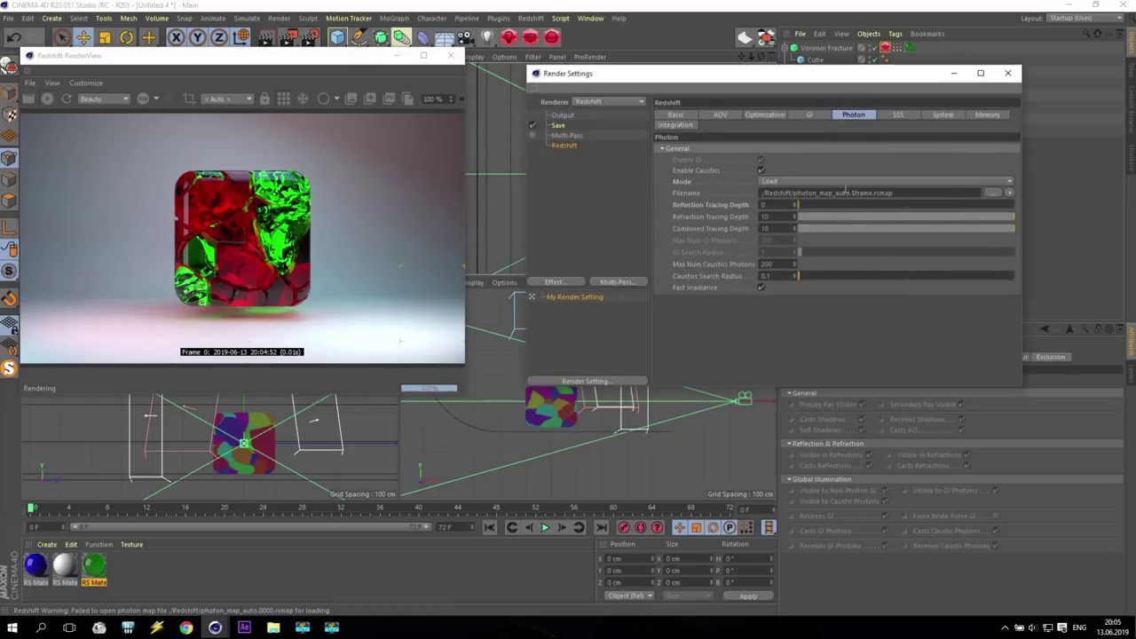
pyautogui.click(842, 182)
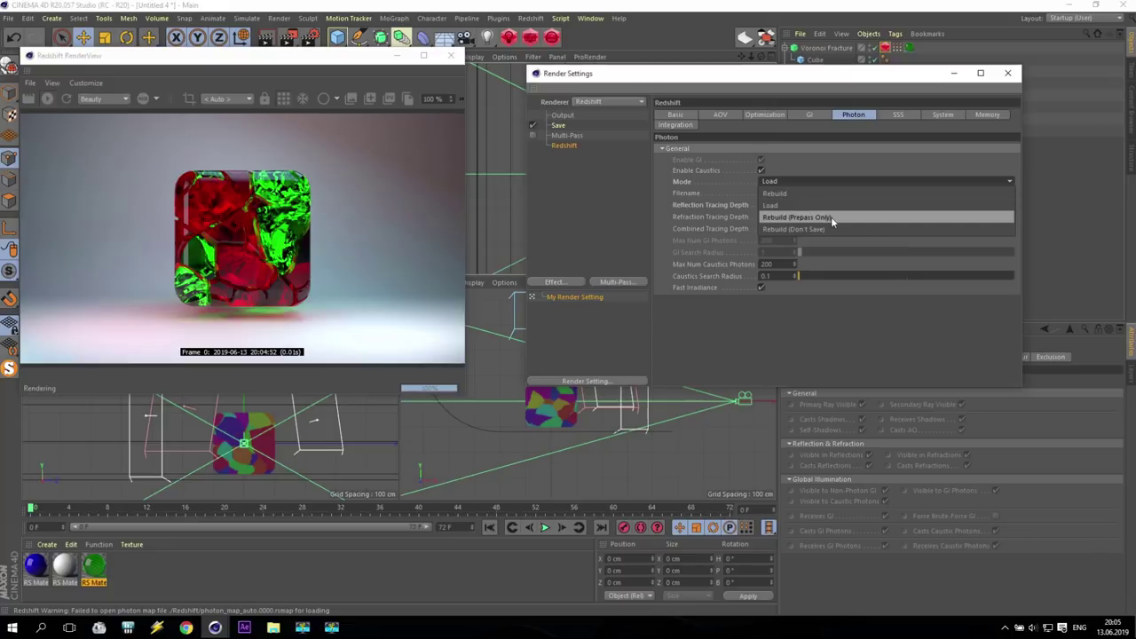
pyautogui.click(803, 193)
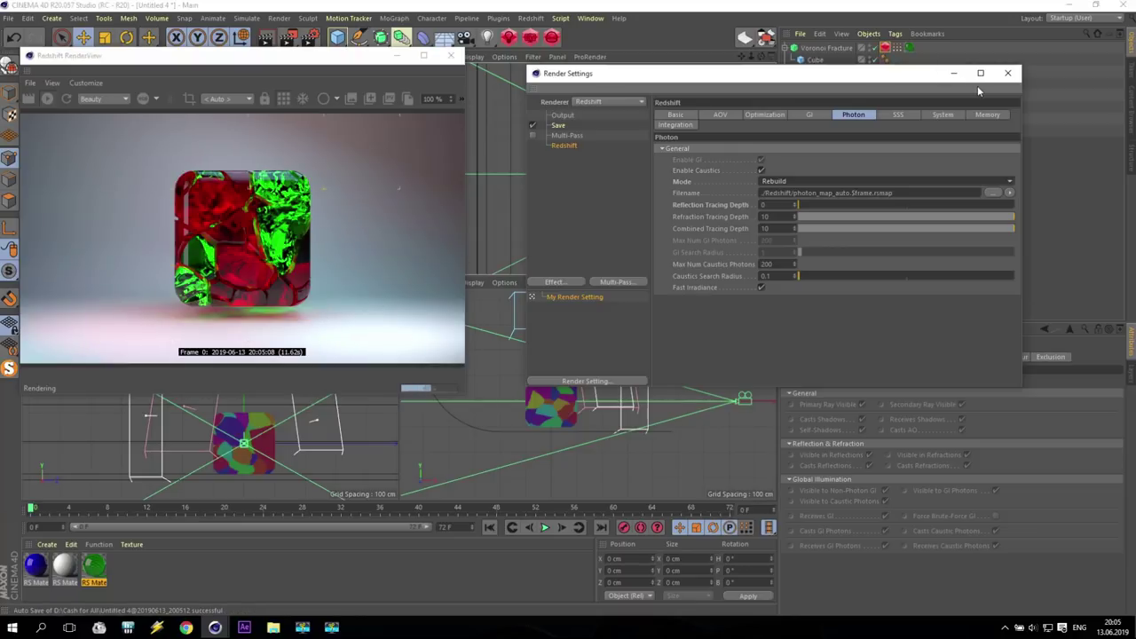
pyautogui.click(768, 182)
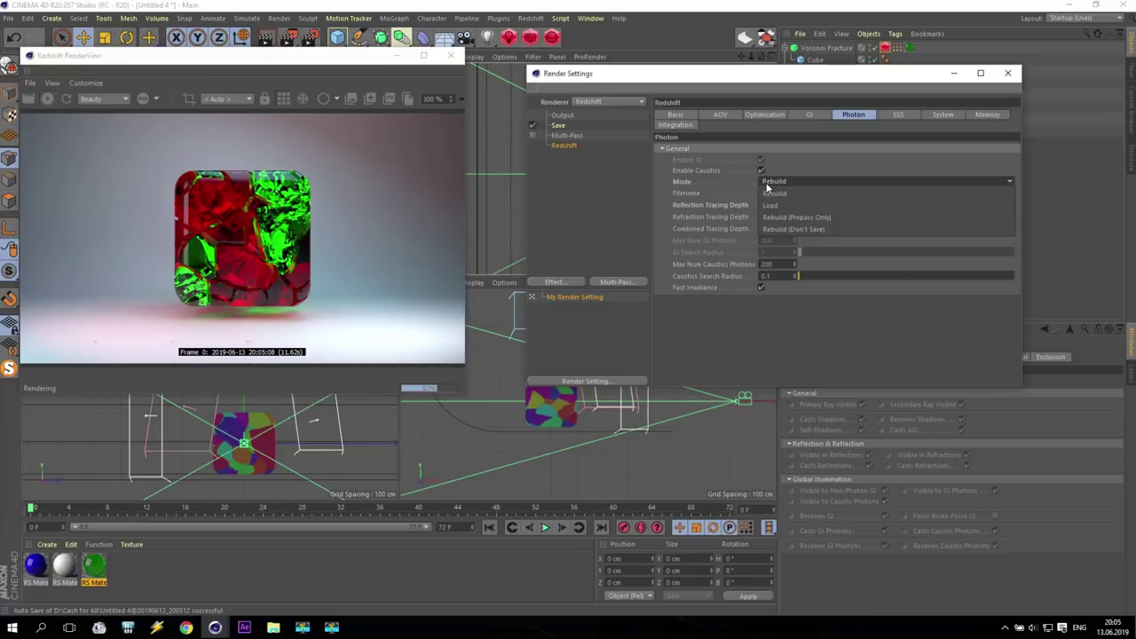
pyautogui.click(807, 231)
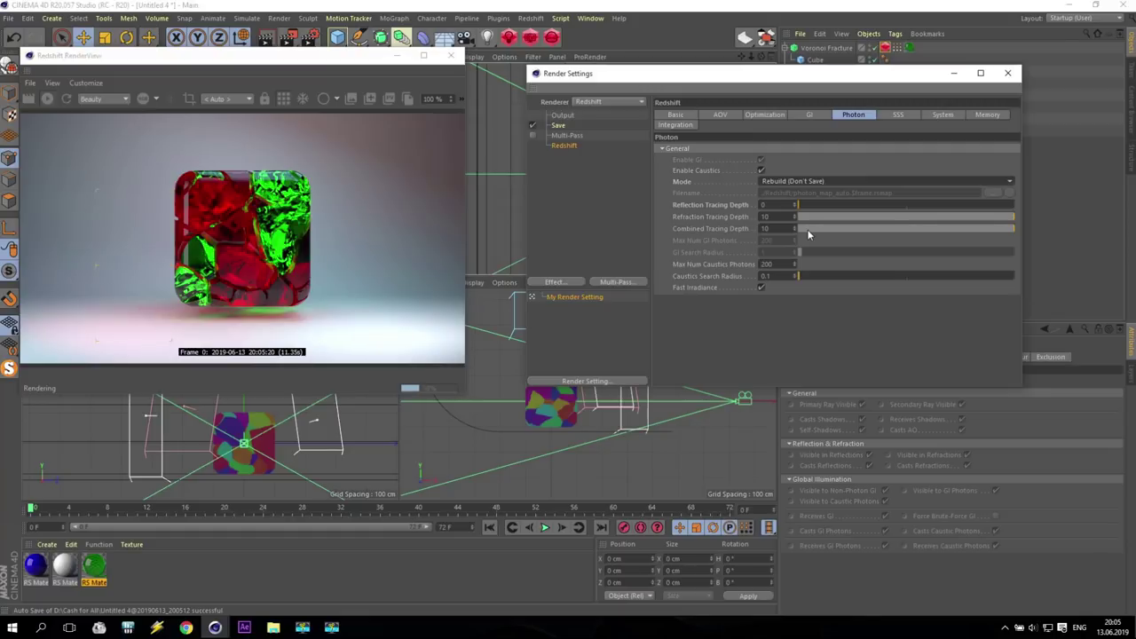
pyautogui.click(1007, 72)
# Step: Enable the visibility override on the Voronoi Fracture's Redshift Object tag and close the Redshift render view
pyautogui.click(827, 381)
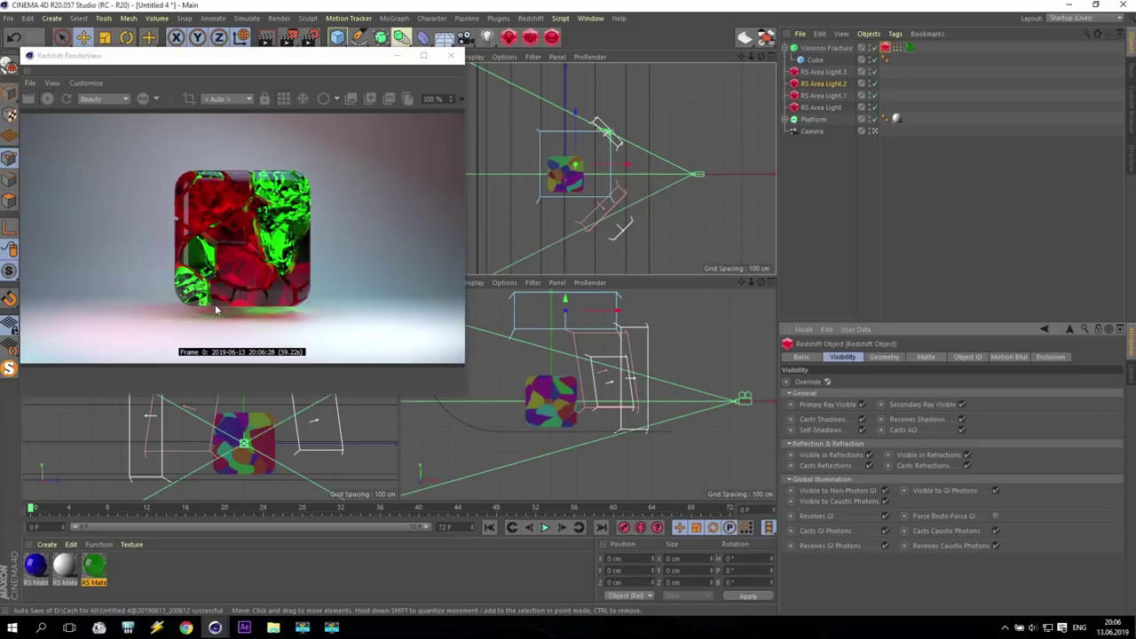
pyautogui.click(448, 57)
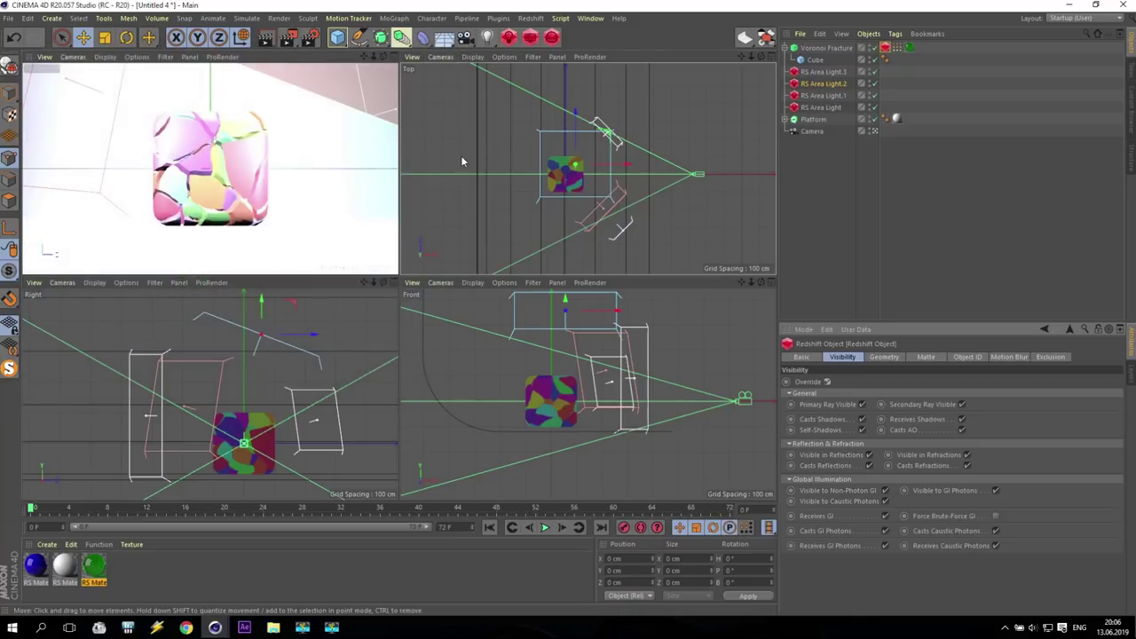
# Step: Inspect the photon settings of RS Area Light.2 and RS Area Light
pyautogui.click(819, 82)
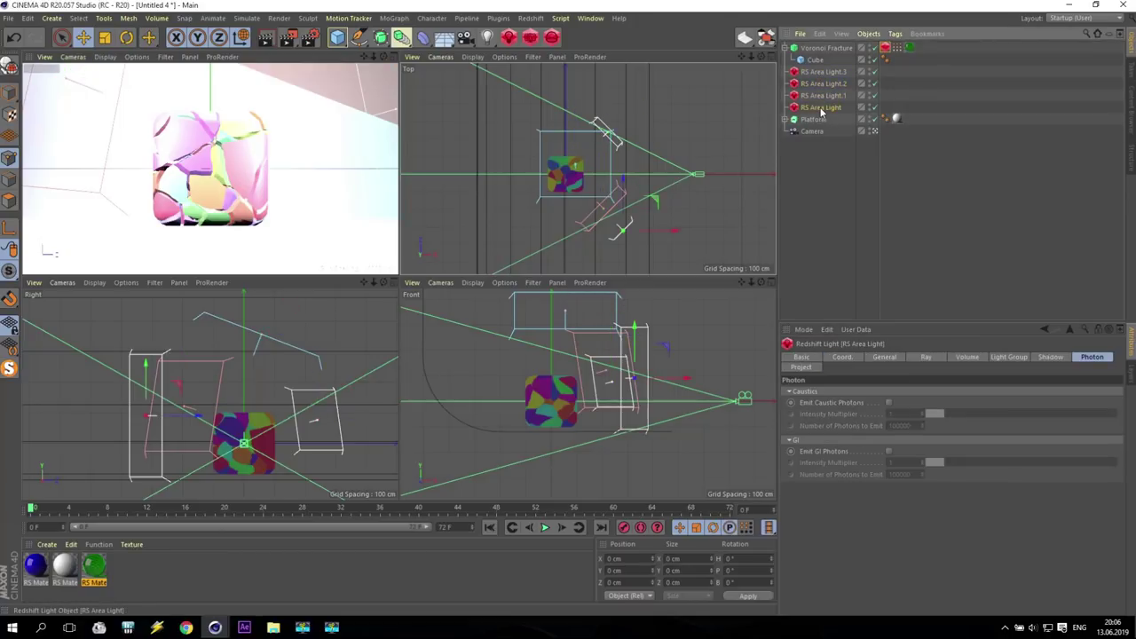
pyautogui.click(822, 108)
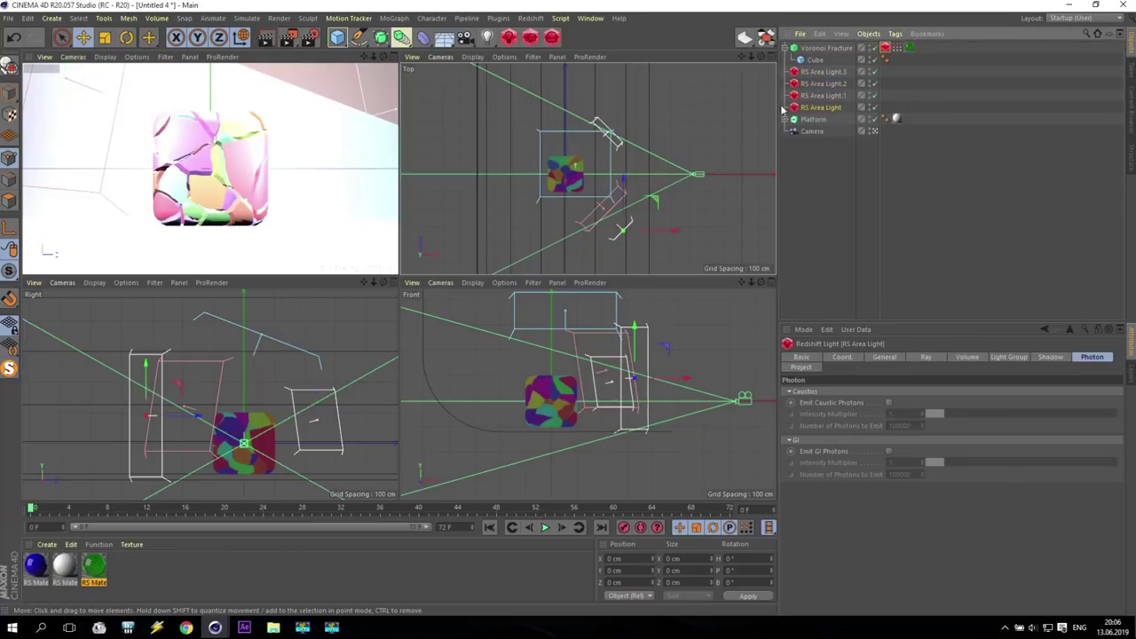